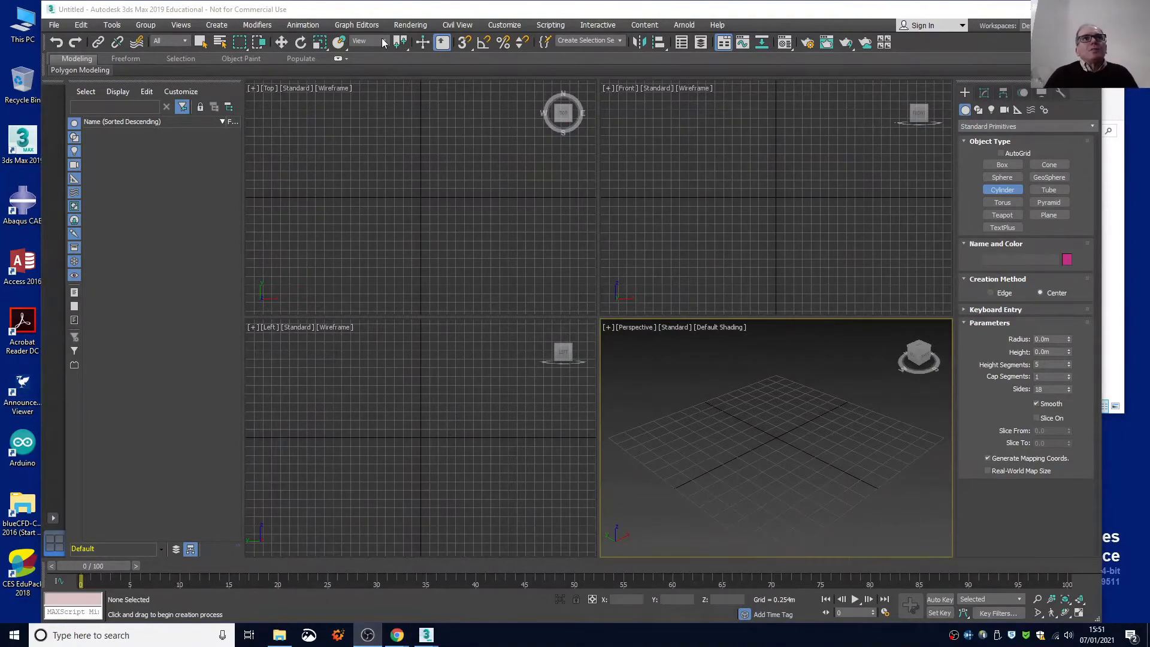
Set the display unit scale to Metric, Meters in the units setup.
left_click(497, 27)
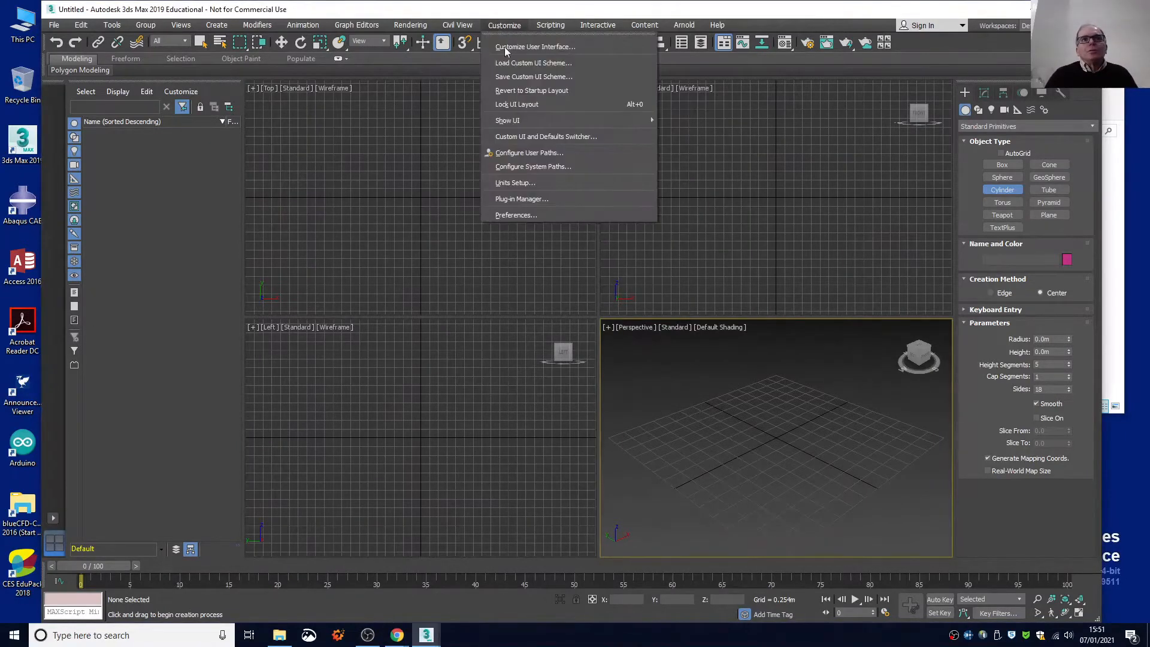
left_click(533, 182)
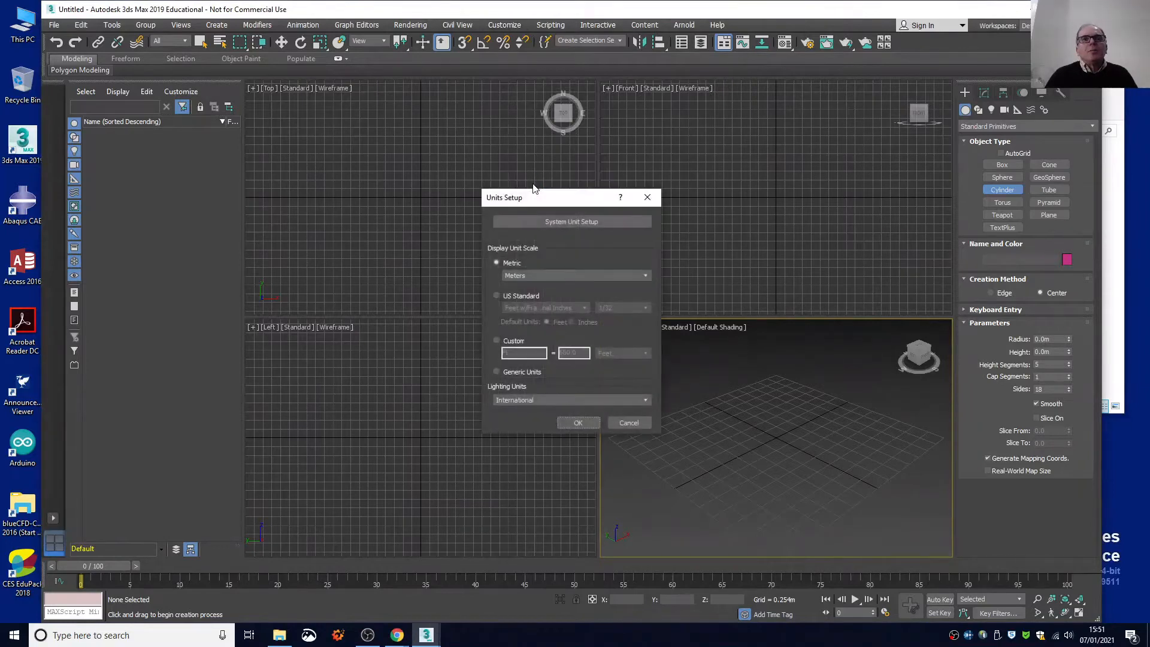
left_click(541, 275)
left_click(541, 275)
left_click(576, 423)
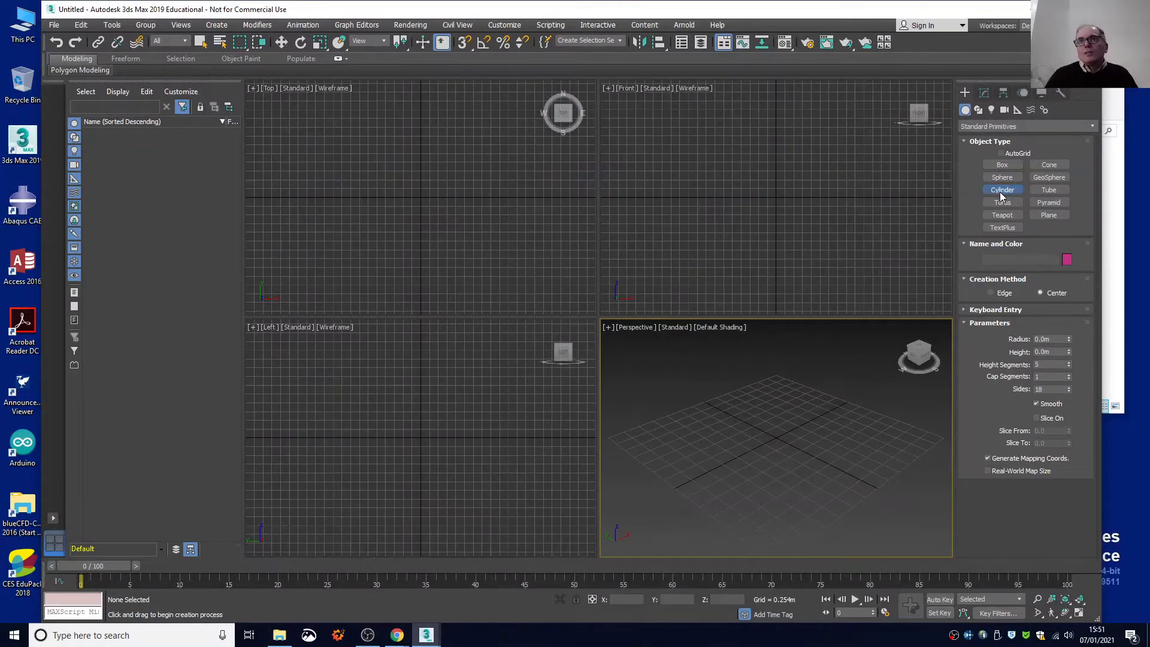
Create a cylinder about 0.93 m in radius and 0.49 m high at the grid centre, and name it Main_Cylinder.
left_click_drag(774, 441, 803, 467)
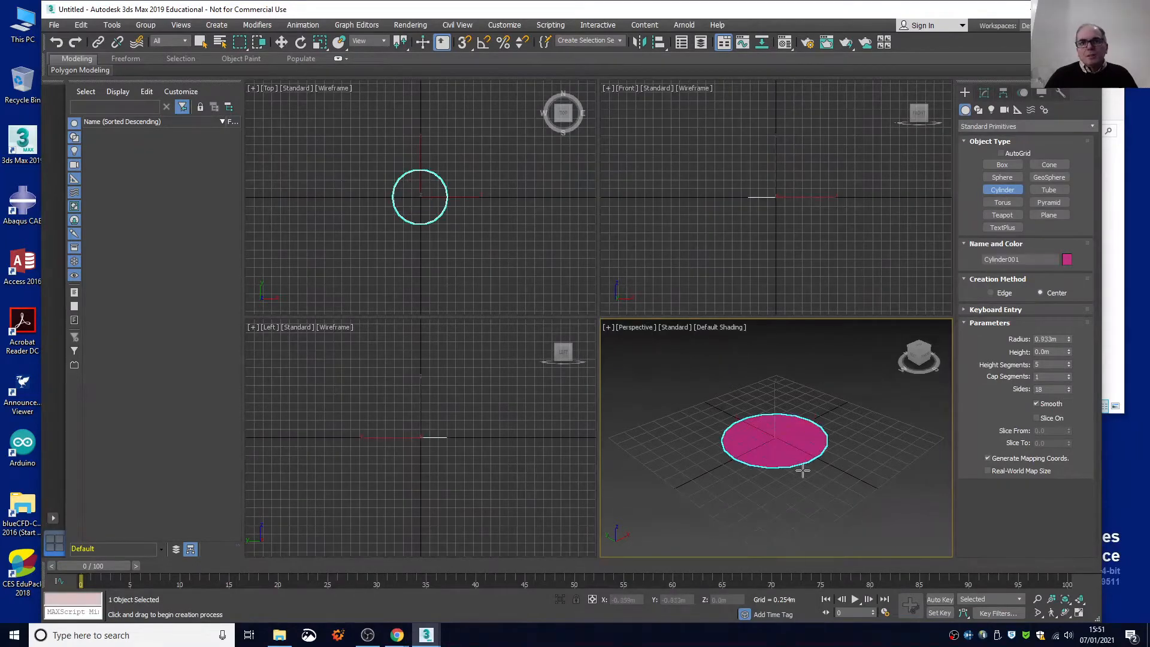
left_click(801, 432)
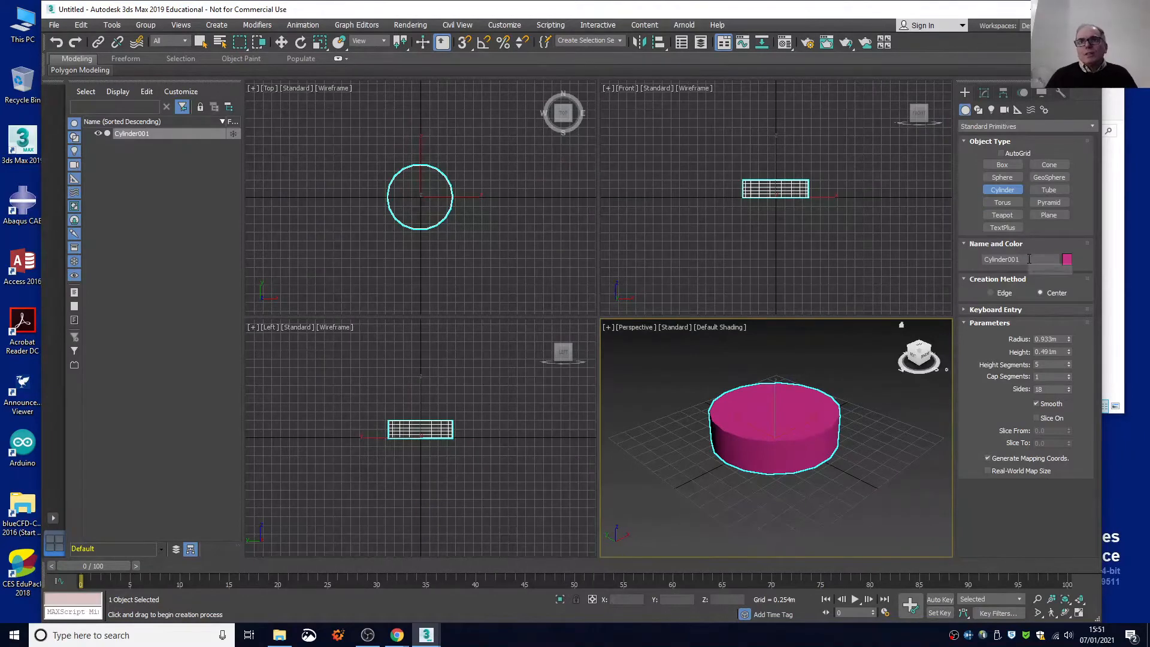
left_click(1028, 258)
type("Main_Cy")
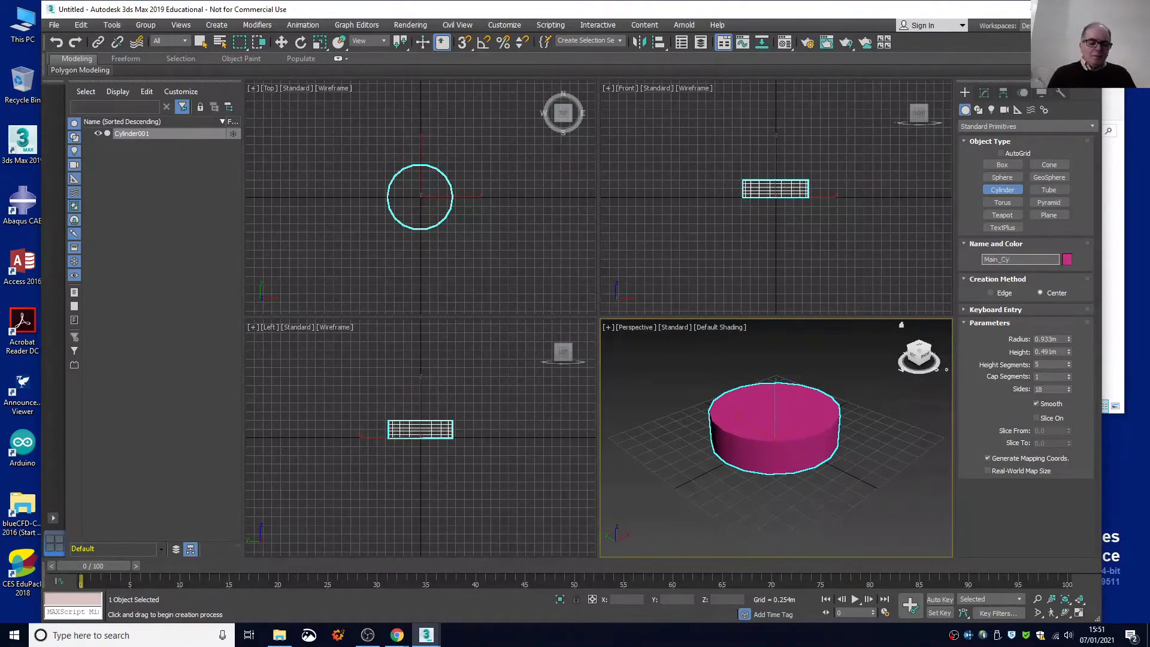
type("linder")
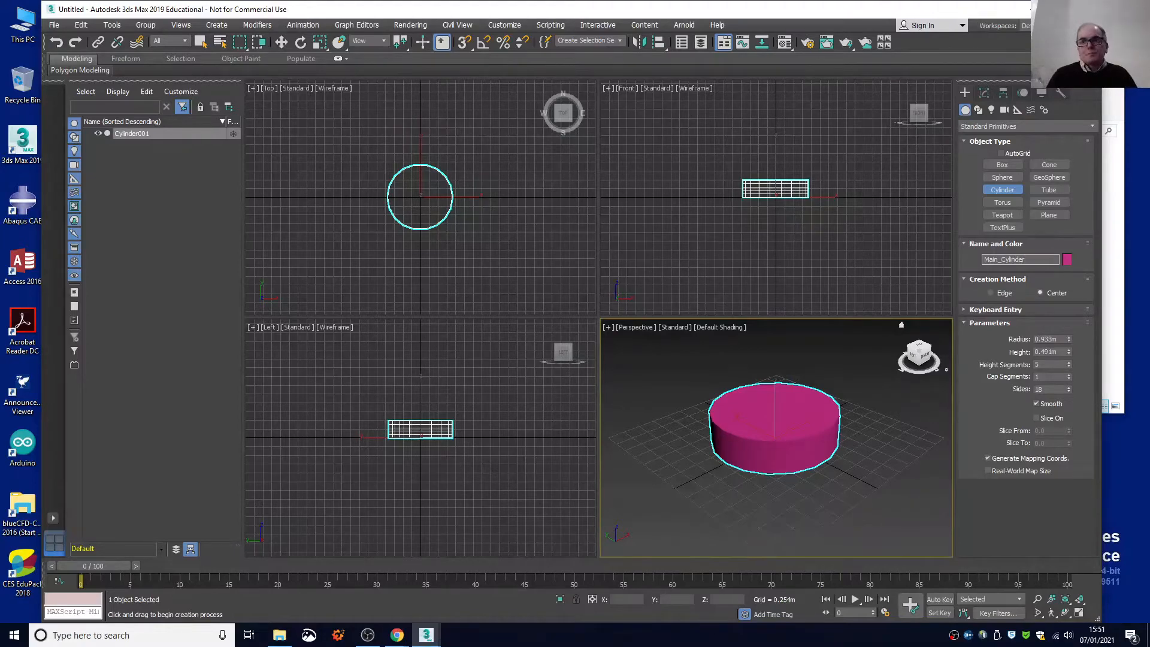
key("Return")
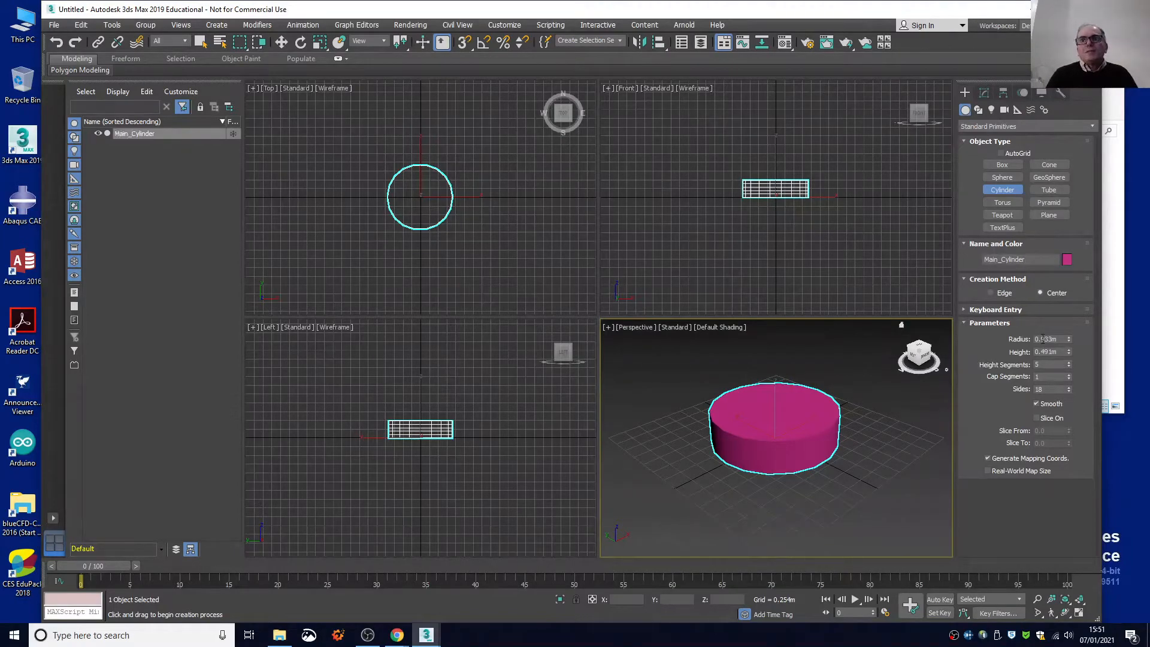
Set the cylinder's radius to 45 m and its height to 8 m.
left_click(1042, 338)
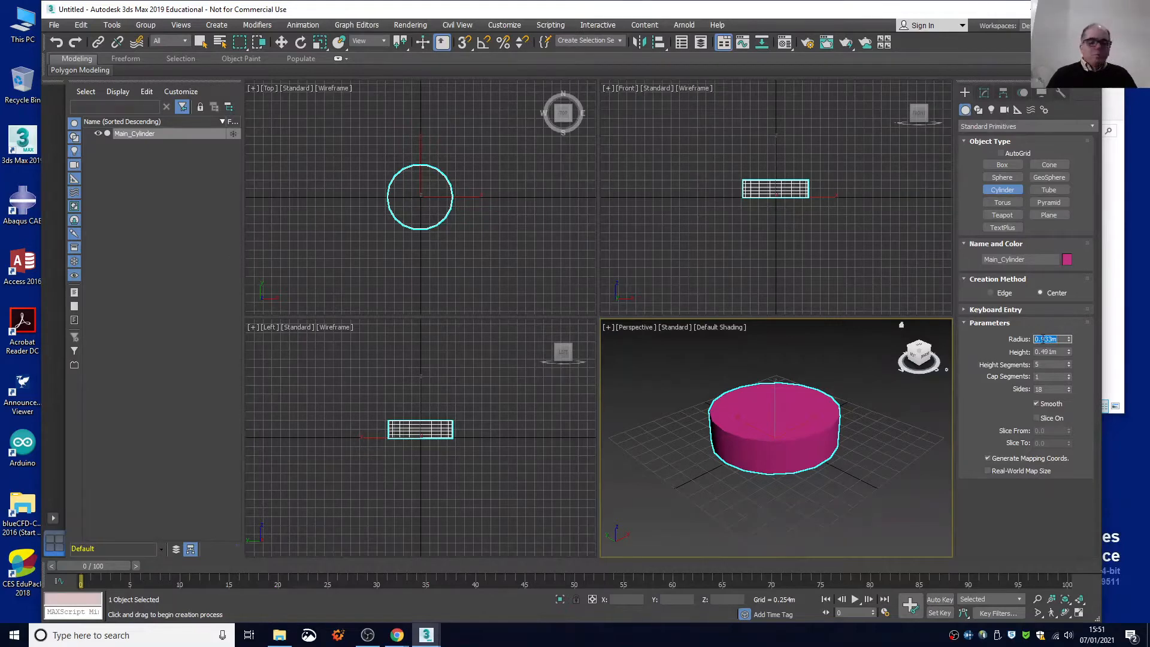
type("45")
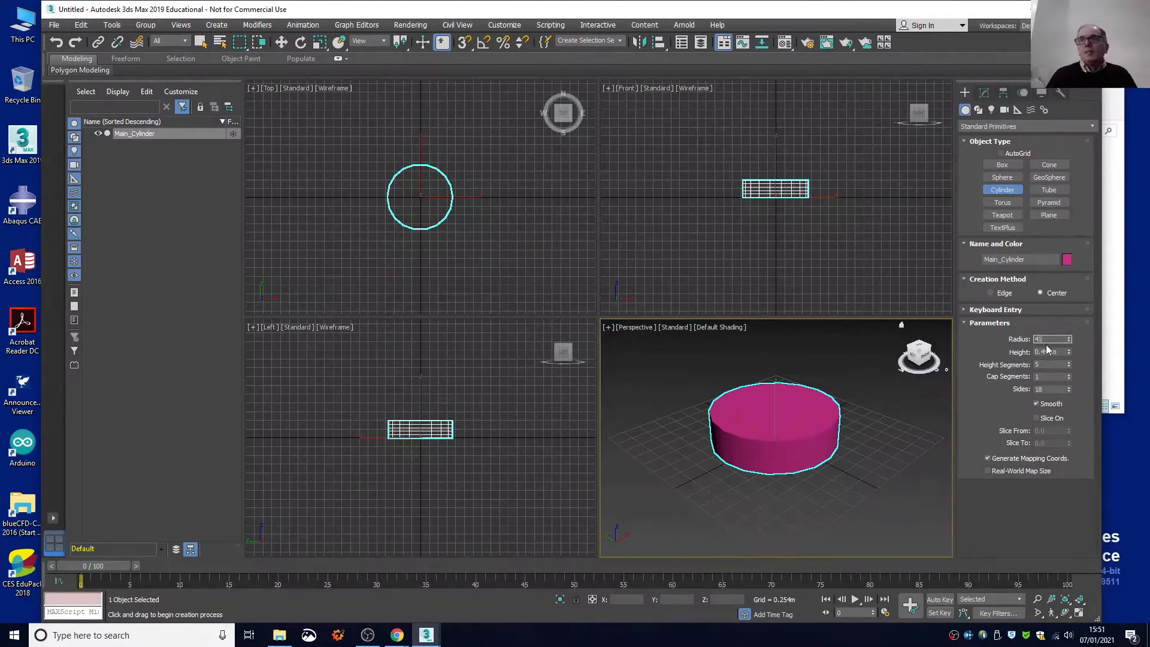
key("Return")
left_click(1049, 352)
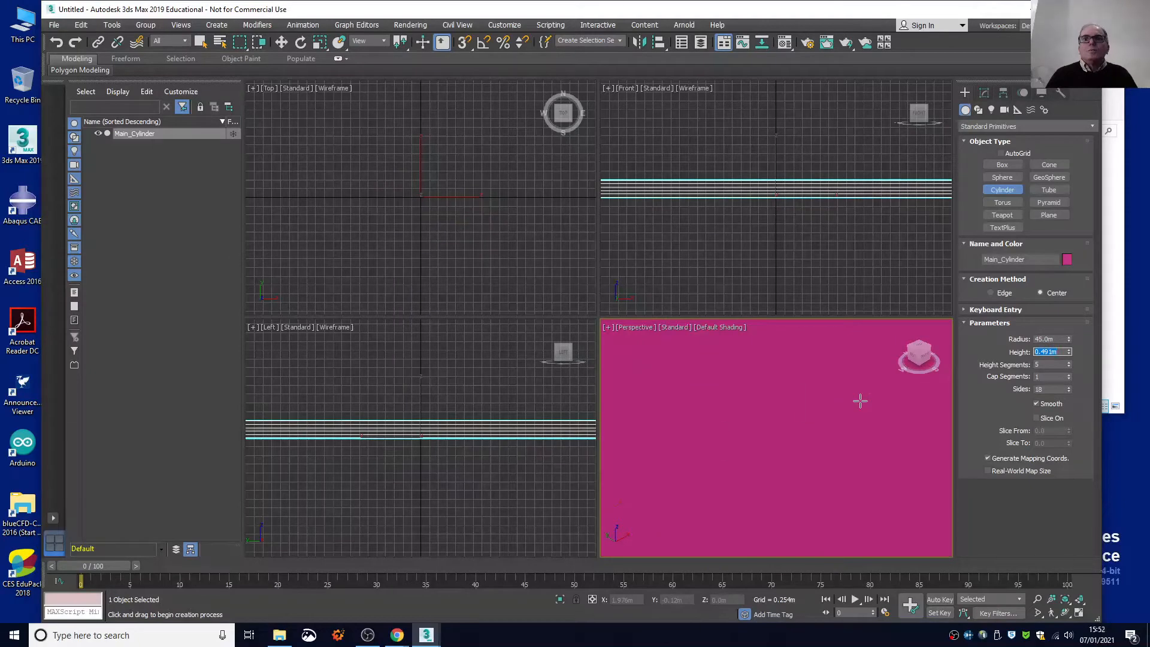
scroll(856, 401, "down", 5)
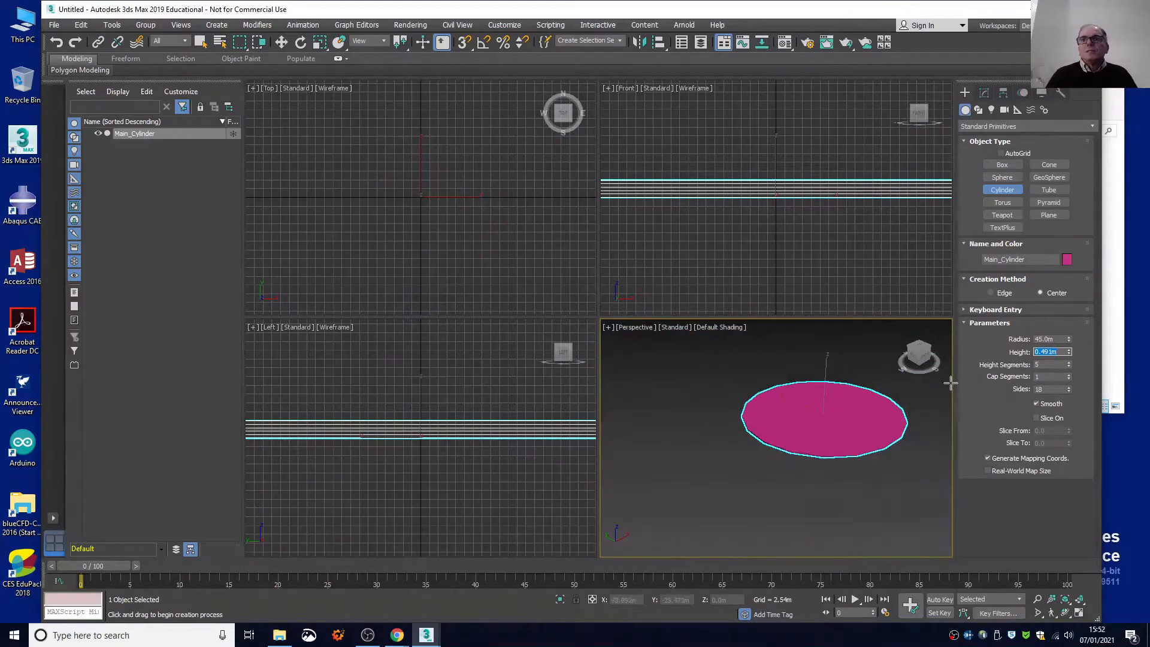
type("8")
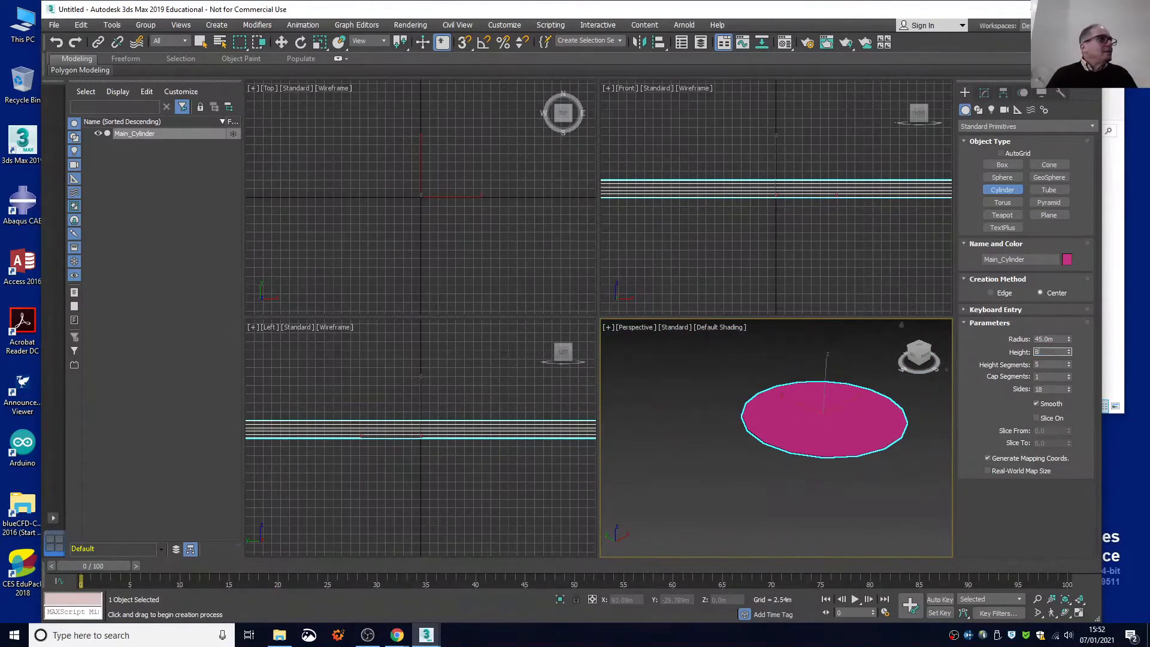
key("Return")
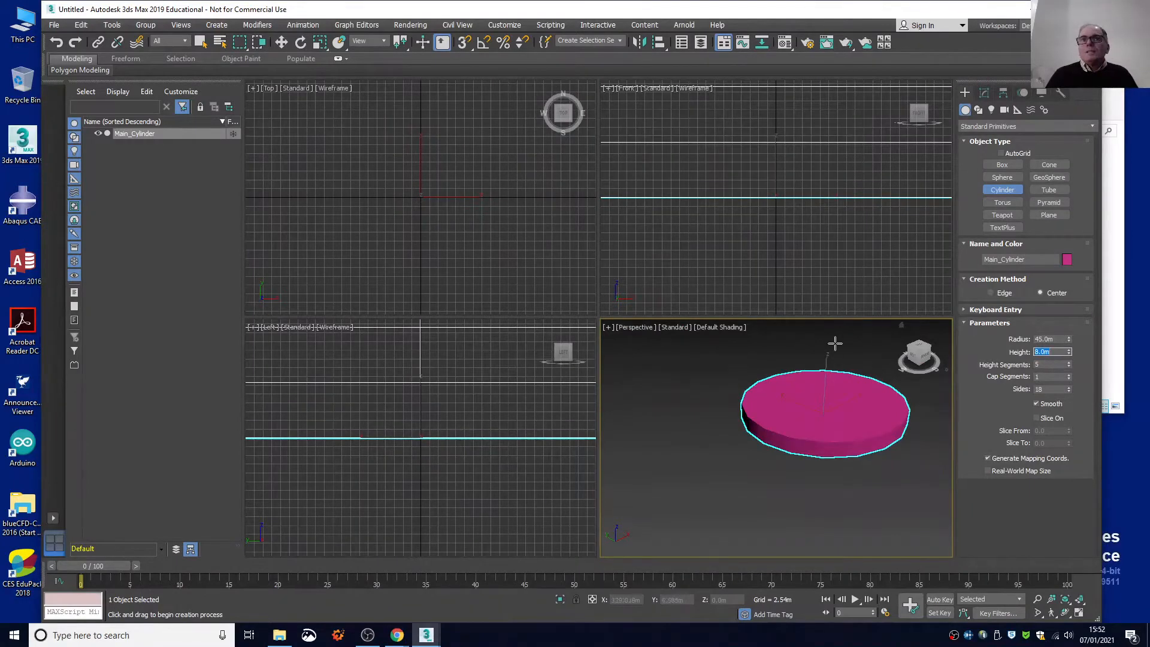
Show edged faces in the Perspective view and give the cylinder 3 height segments and 40 sides.
left_click(721, 328)
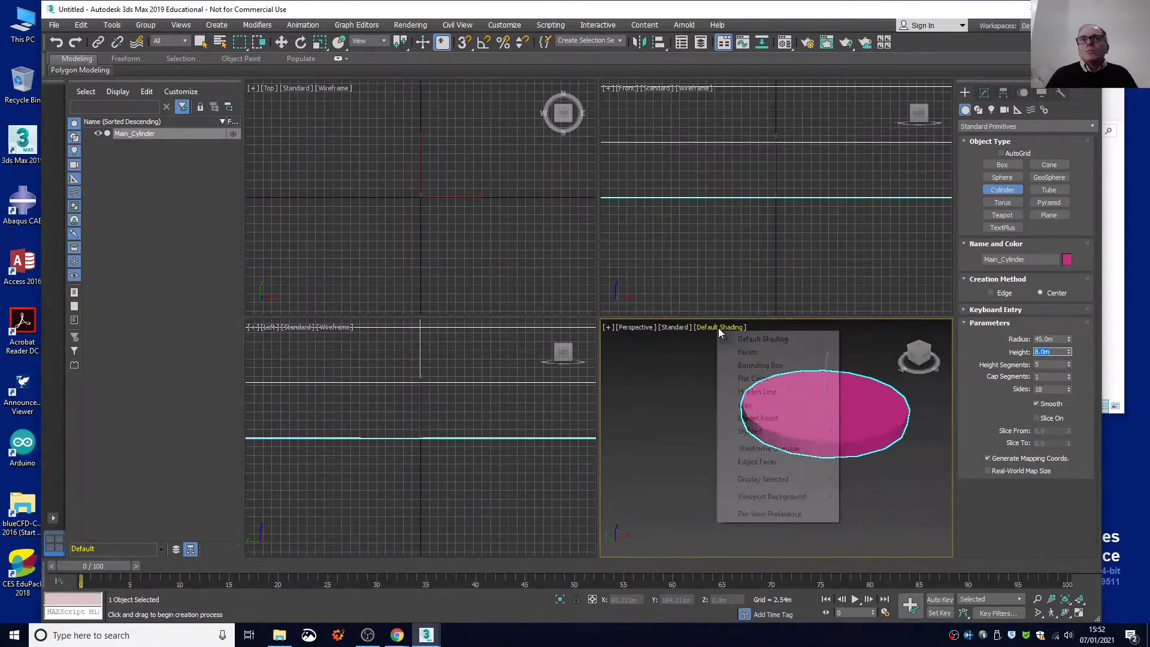
left_click(741, 463)
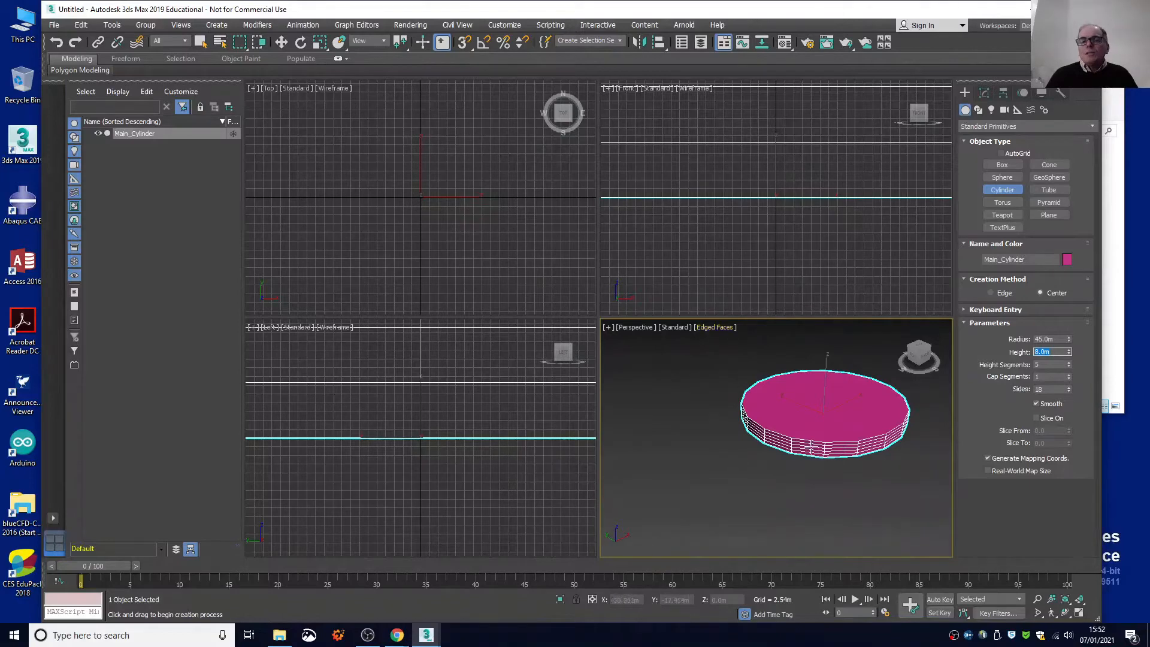
left_click(1055, 363)
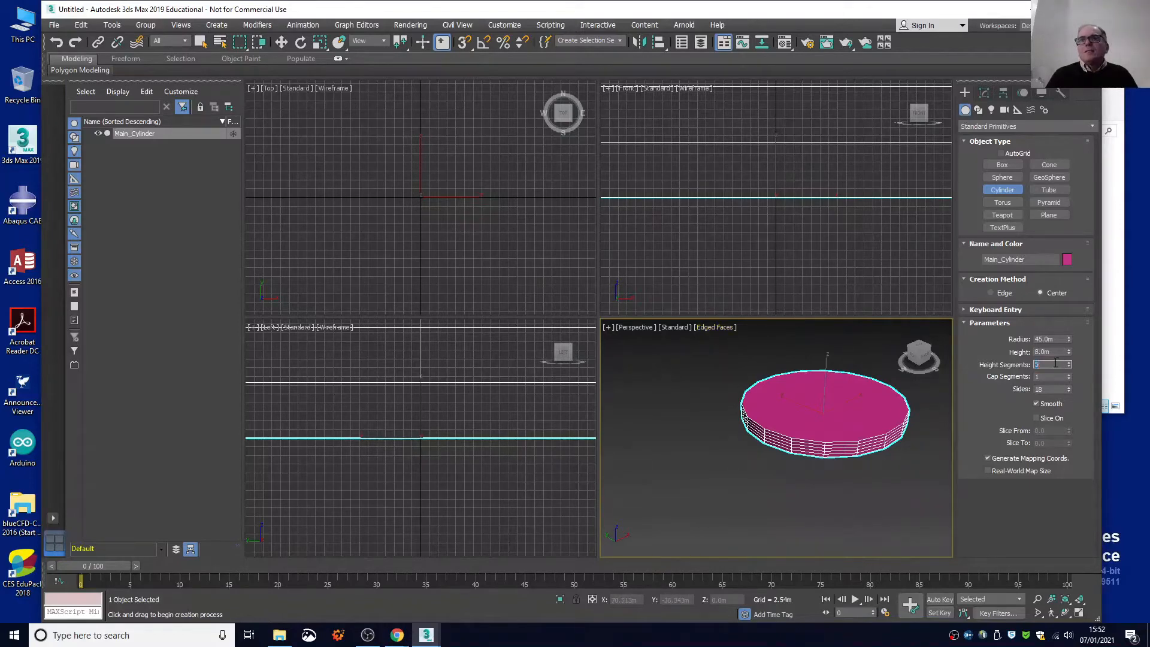
type("3")
key("Return")
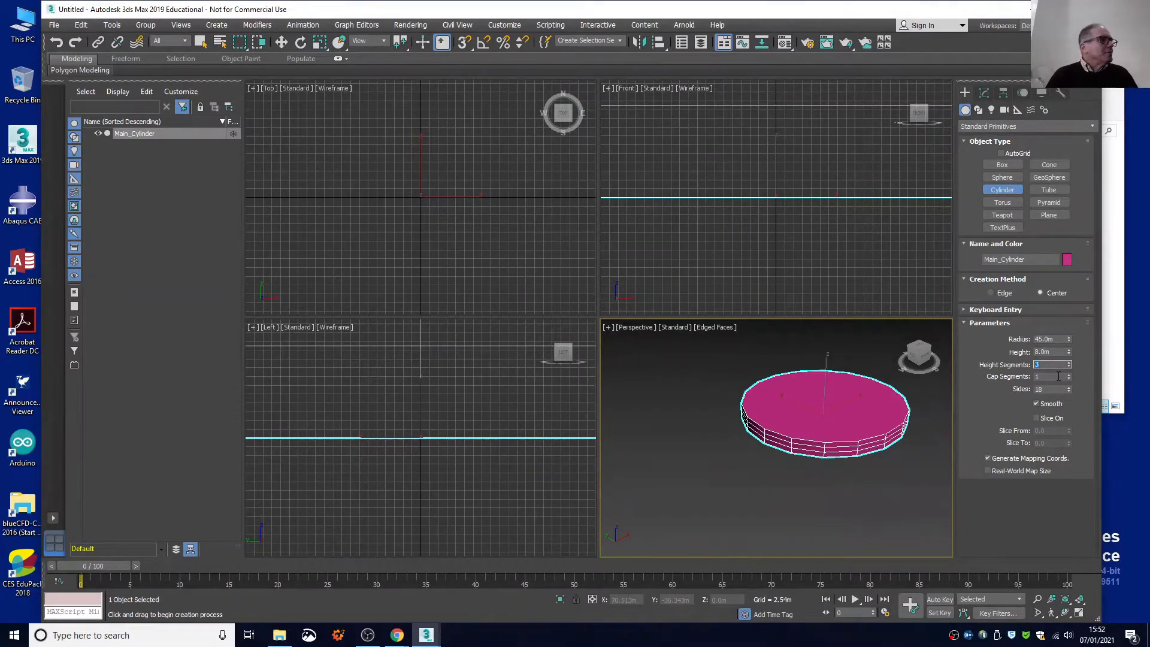
double_click(1051, 389)
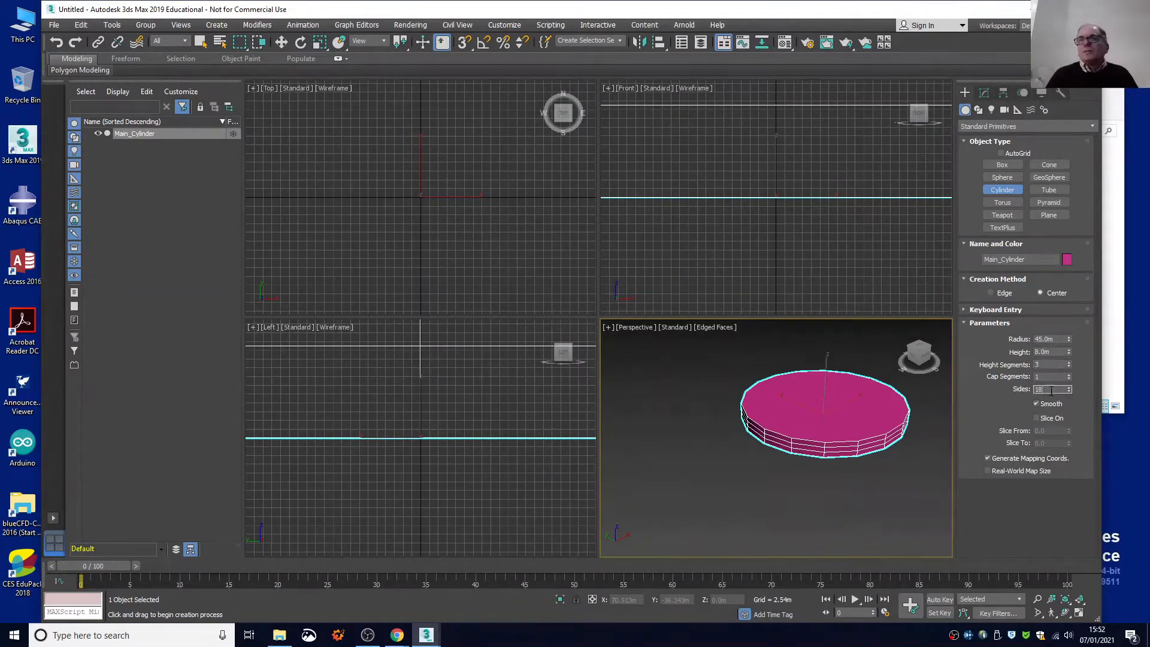
key("Return")
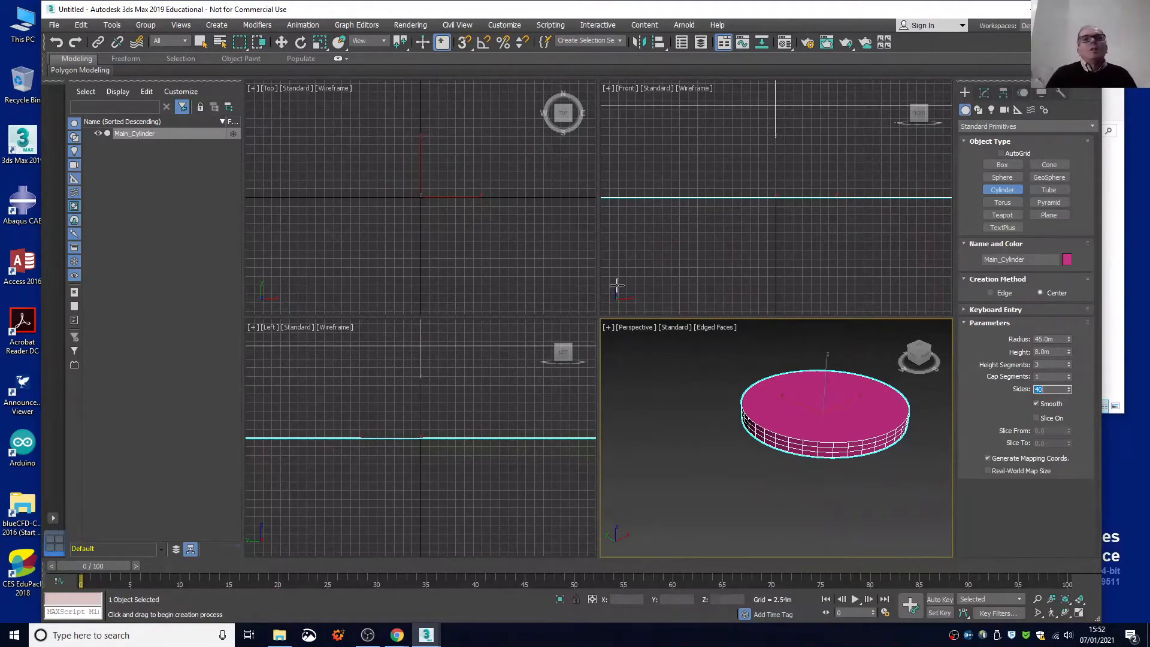
Save the scene as Example_30.max in the scenes folder, replacing the existing file.
left_click(54, 25)
left_click(84, 121)
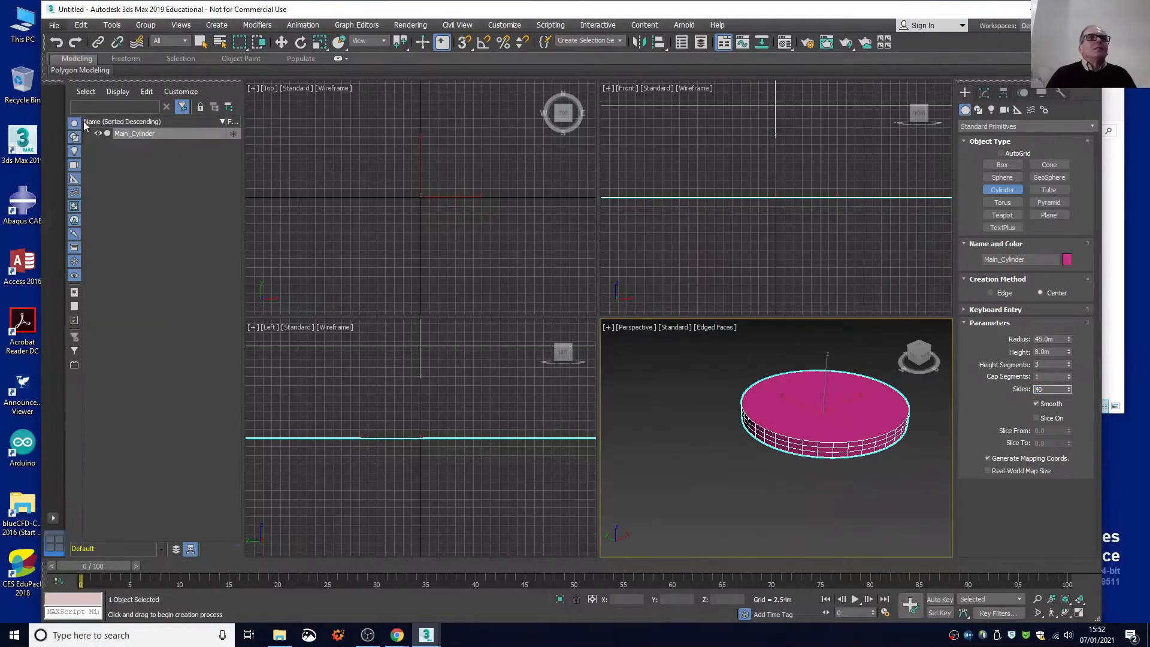
left_click(149, 157)
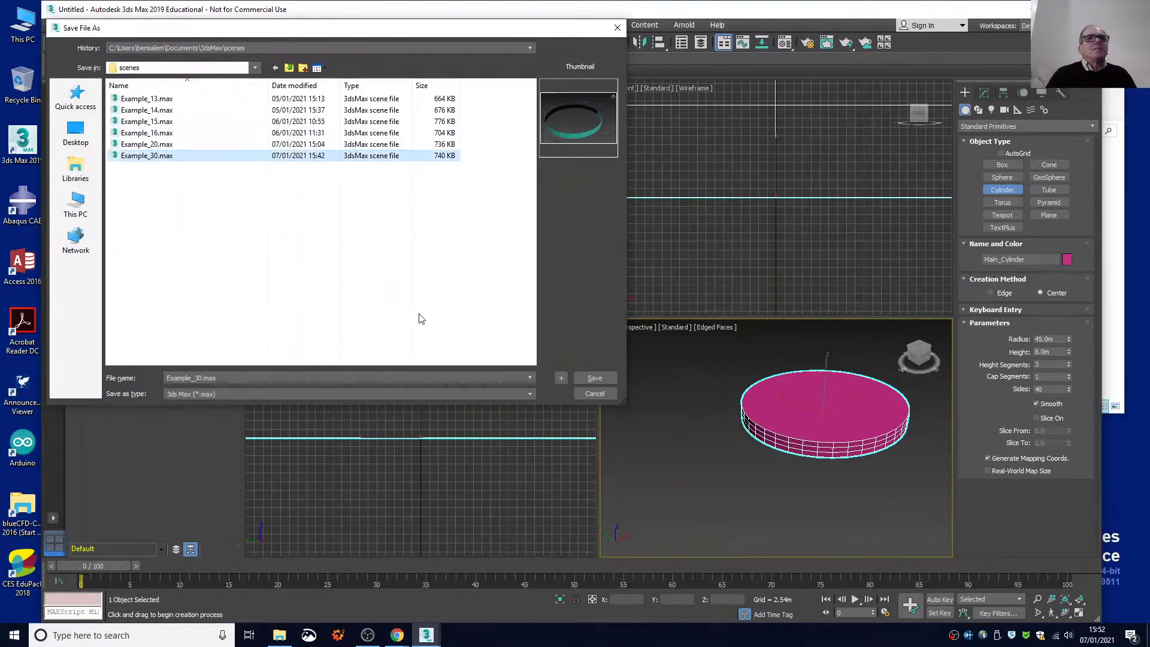
left_click(594, 378)
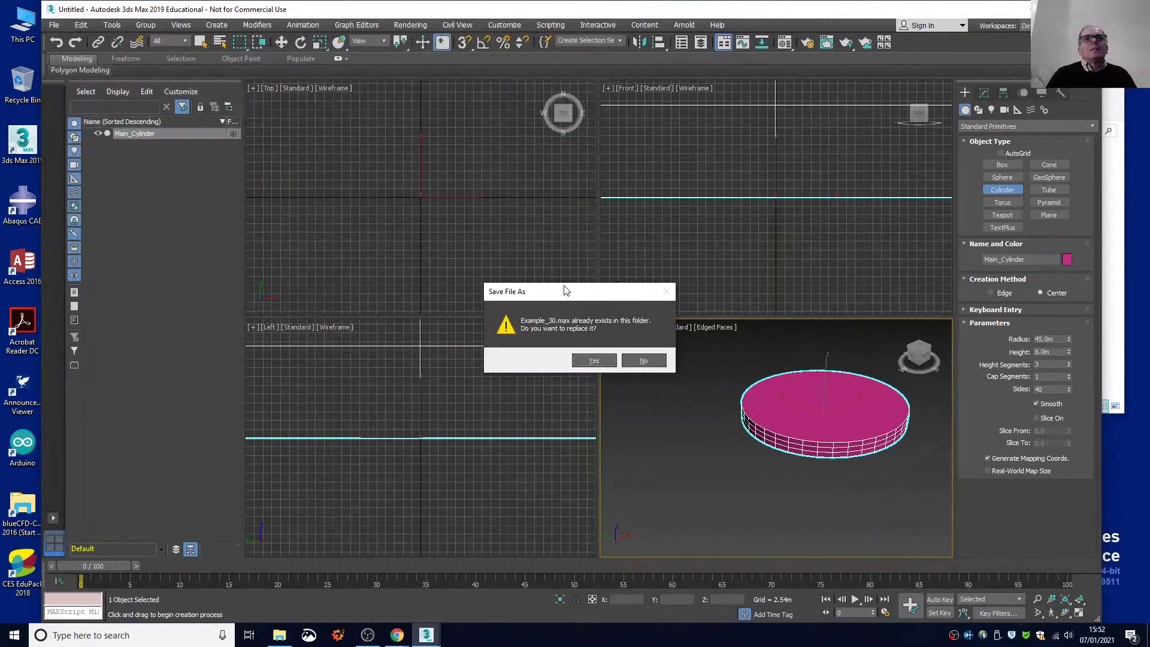
left_click(590, 359)
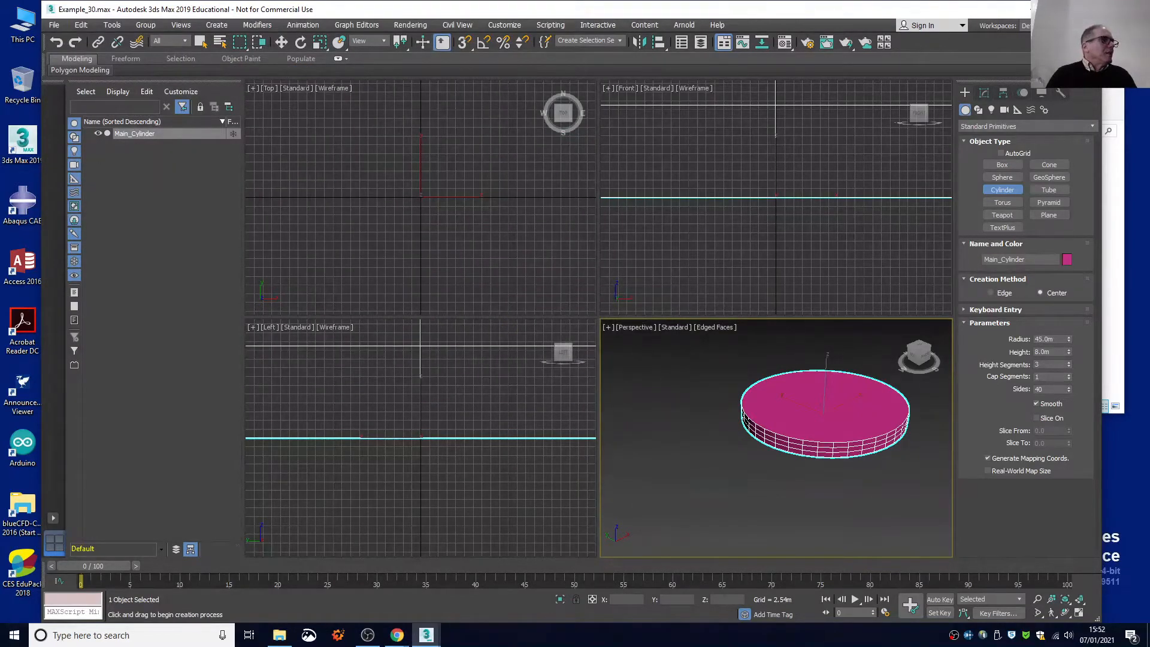
Convert the cylinder to an Editable Poly.
right_click(809, 393)
right_click(806, 379)
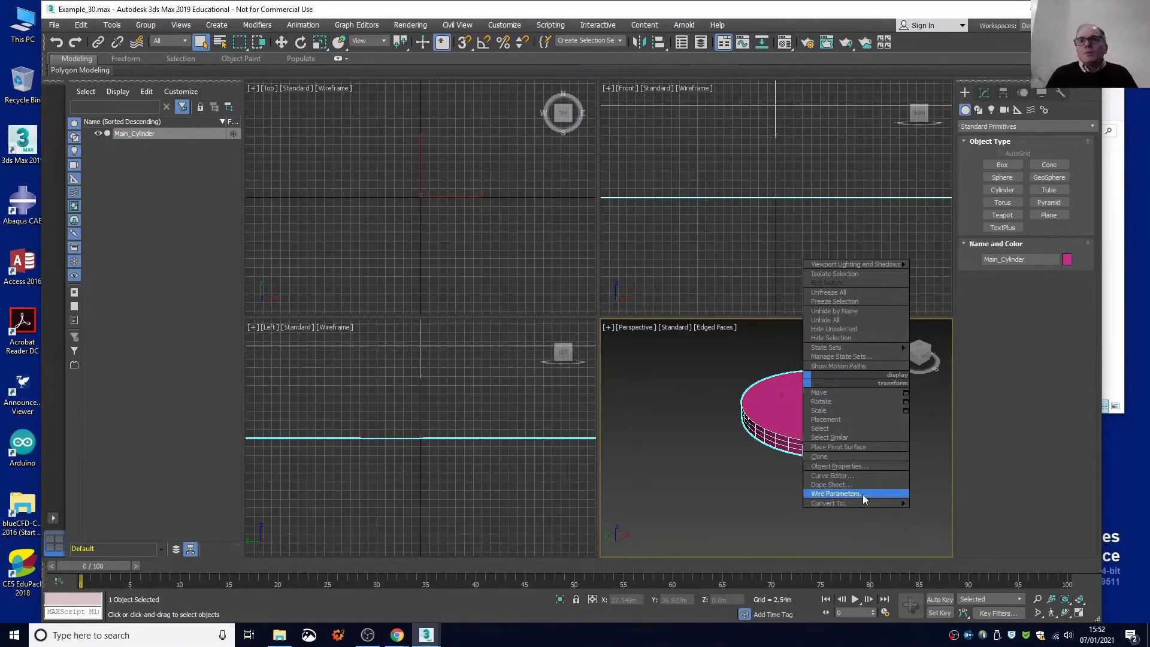
mouse_move(868, 503)
left_click(936, 513)
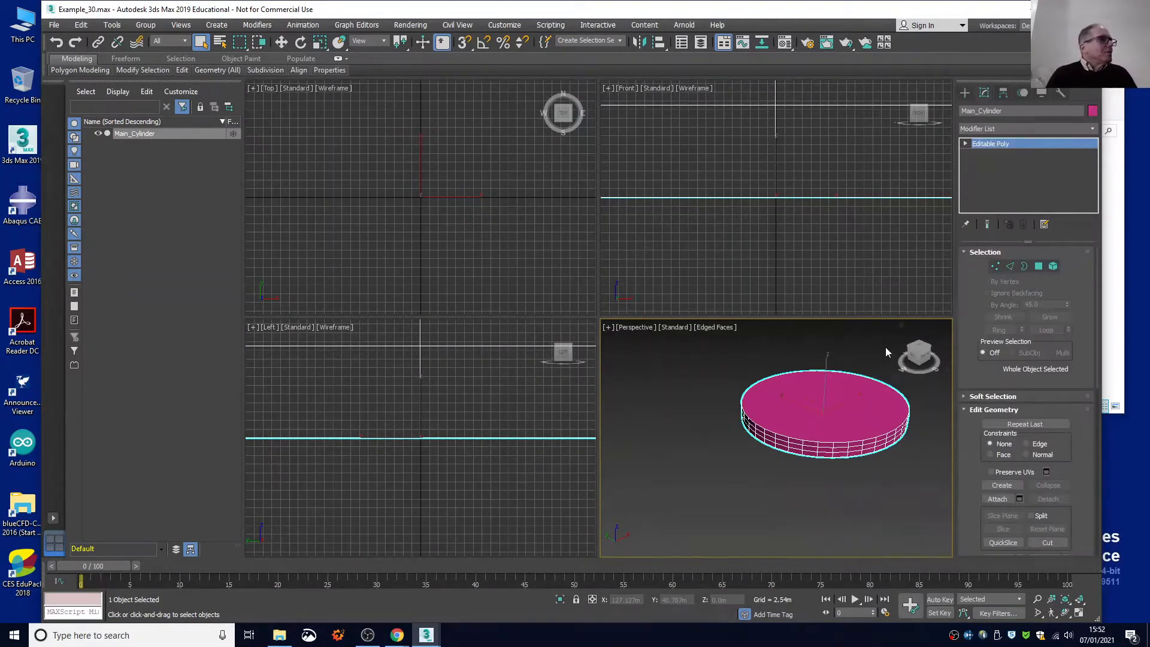
Delete the cylinder's top and bottom cap polygons, leaving only the side wall.
left_click(965, 144)
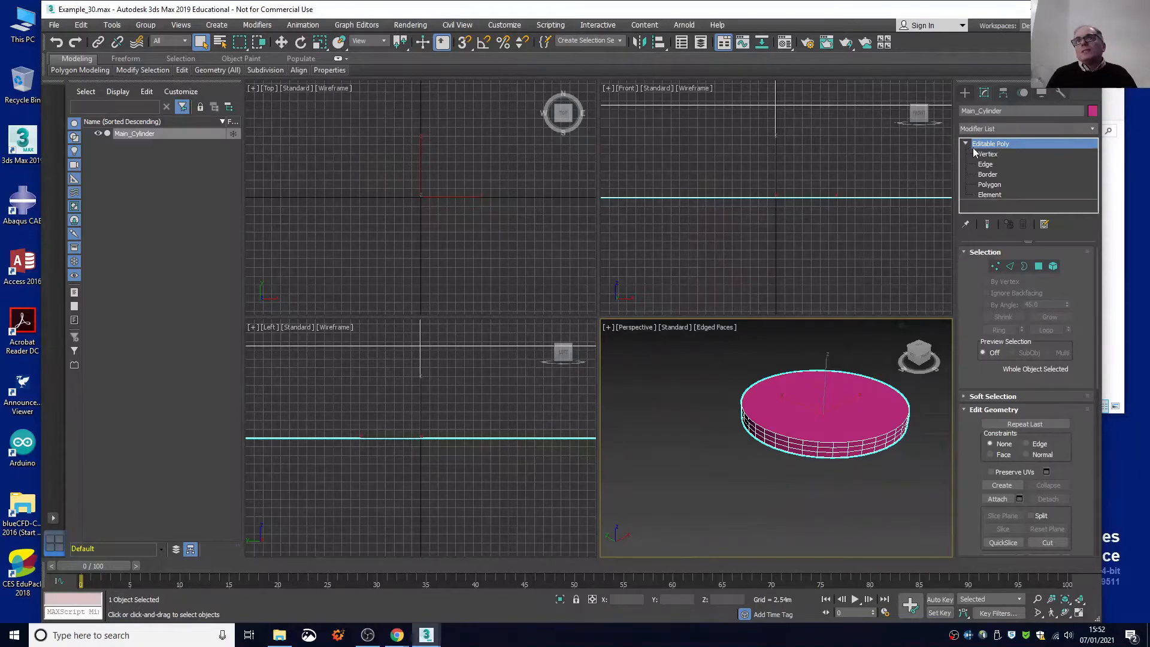
left_click(989, 185)
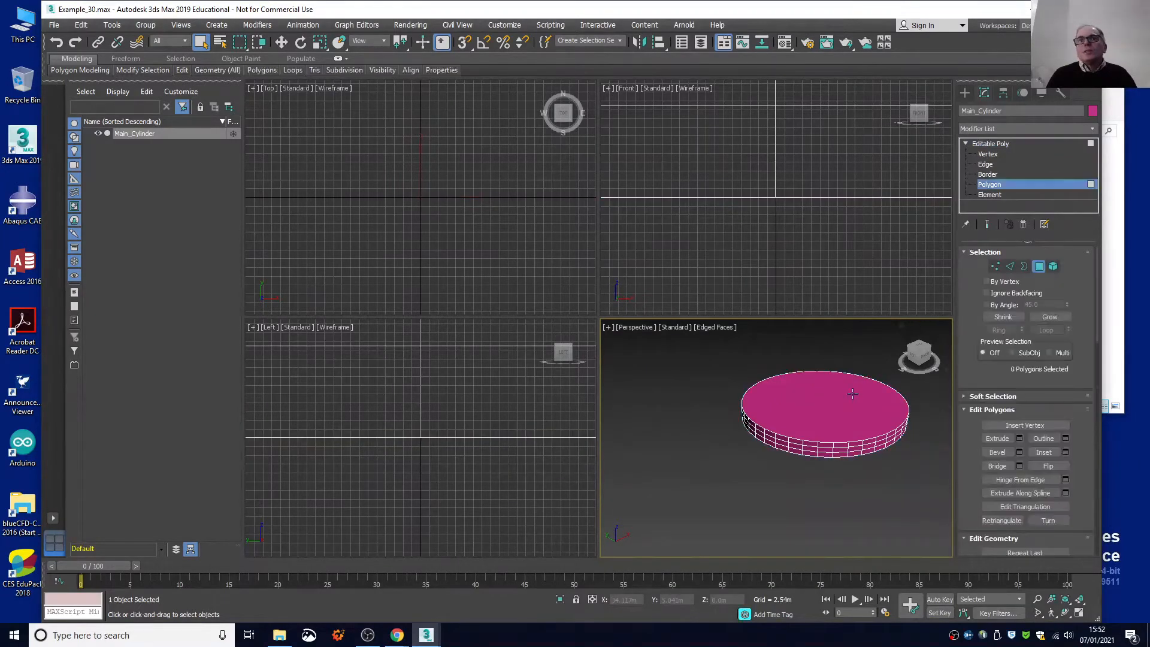
left_click(852, 393)
key("Delete")
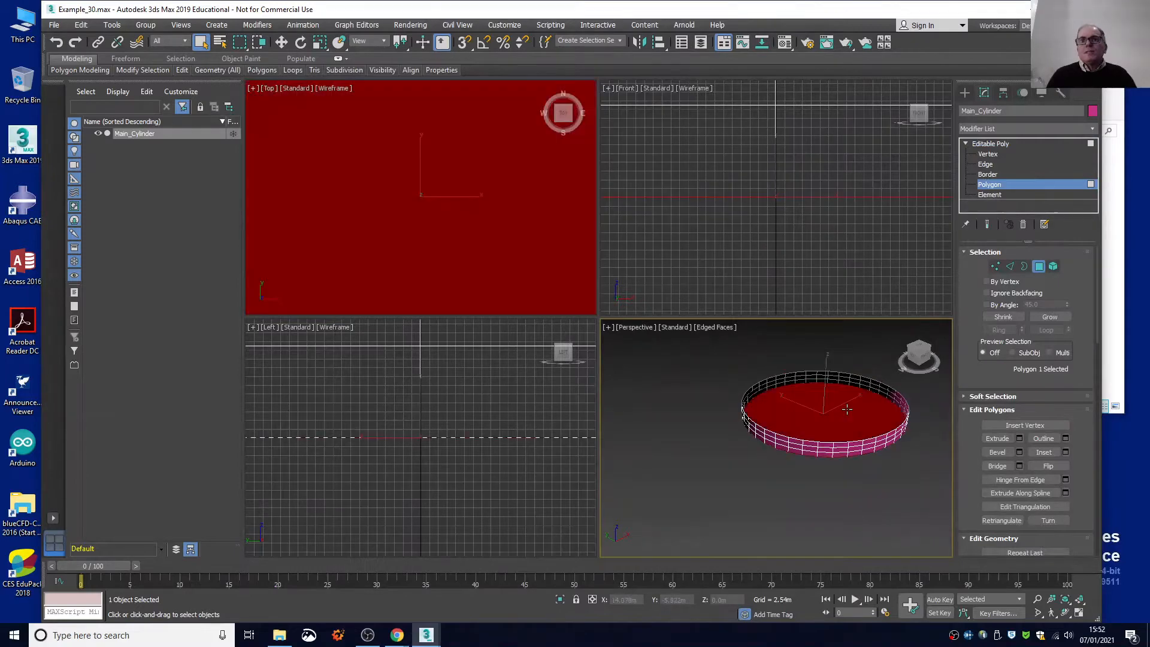
middle_click_drag(846, 409, 812, 420)
Maximize the Perspective view and select both open borders of the cylinder wall at border level.
key("alt+w")
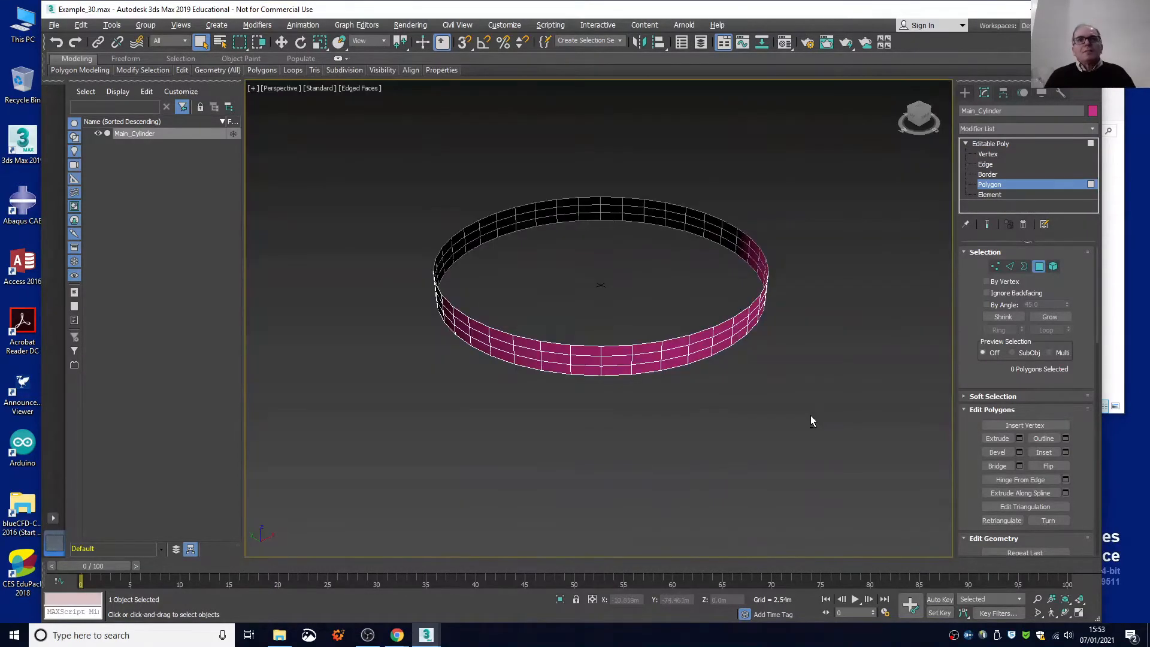
scroll(638, 291, "up", 3)
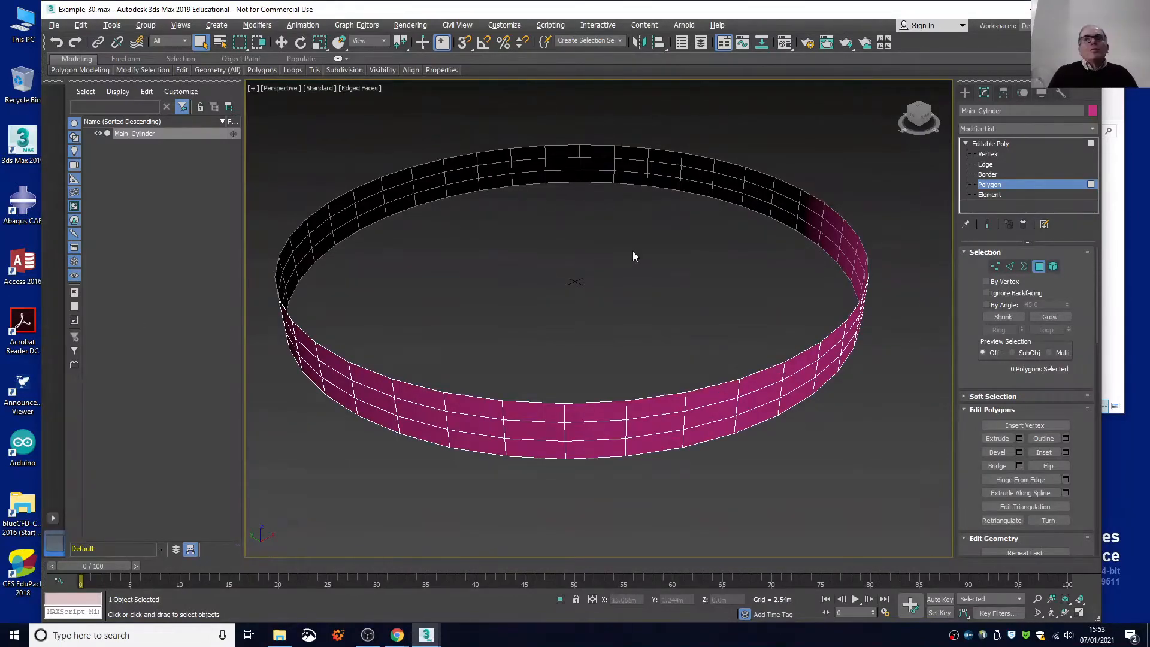
left_click(985, 175)
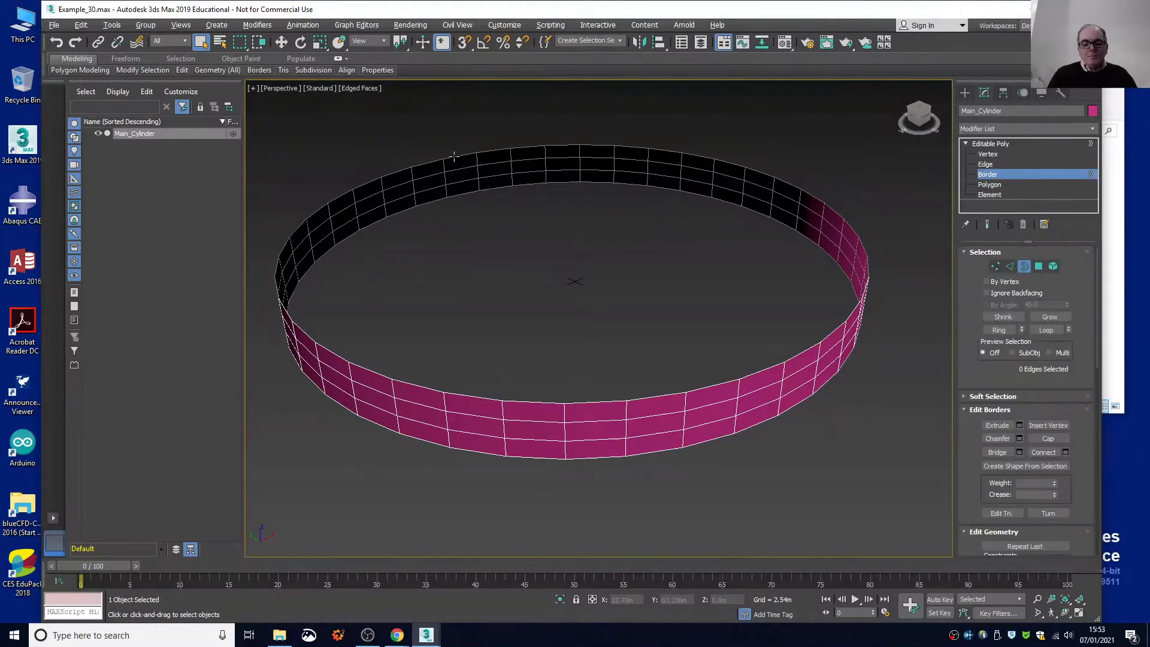
left_click(454, 156)
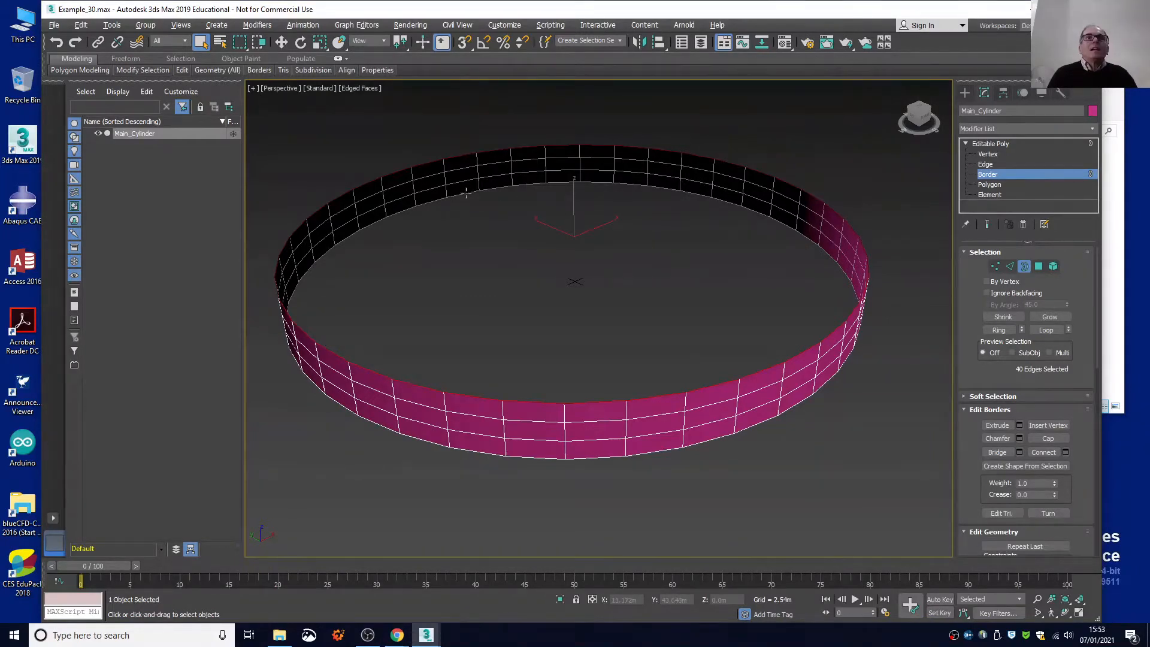
left_click(466, 193, "ctrl")
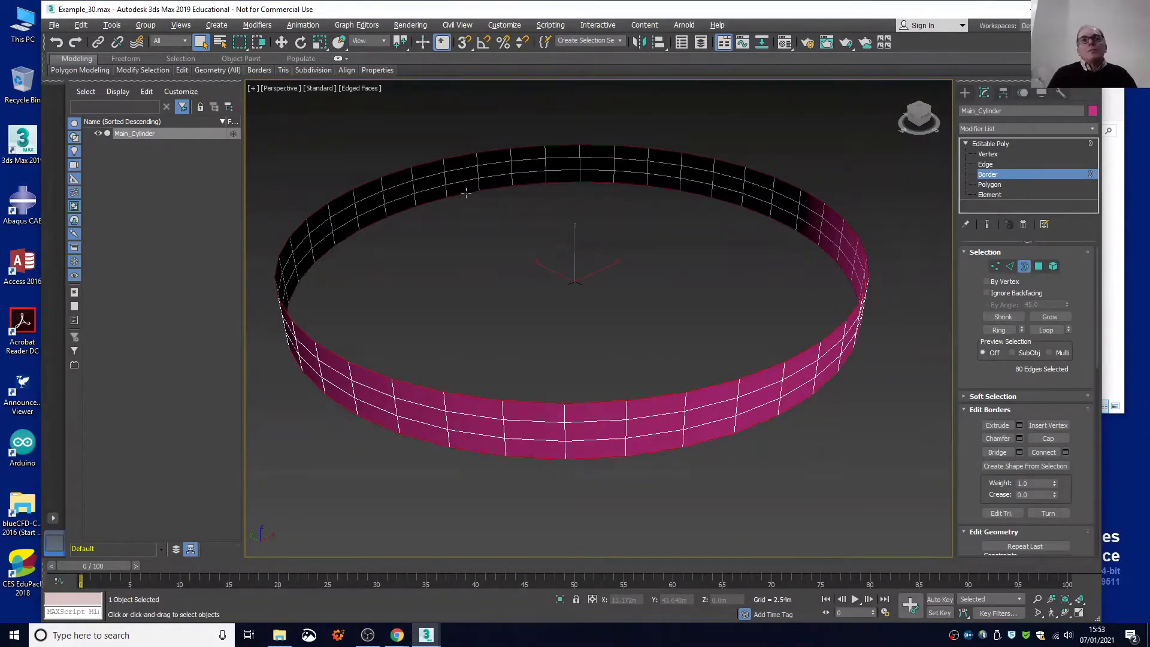
Extrude both open borders inward in two successive uniformly scaled bands to form the ring's top and bottom rims.
left_click(321, 47)
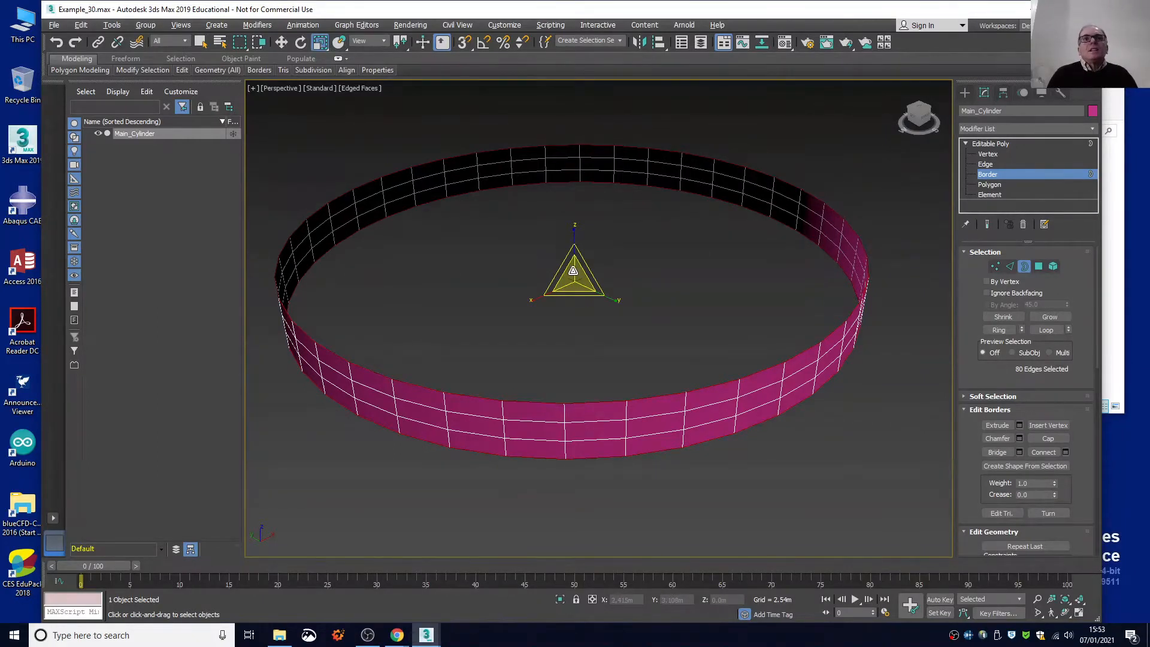
left_click_drag(573, 271, 573, 273, "shift")
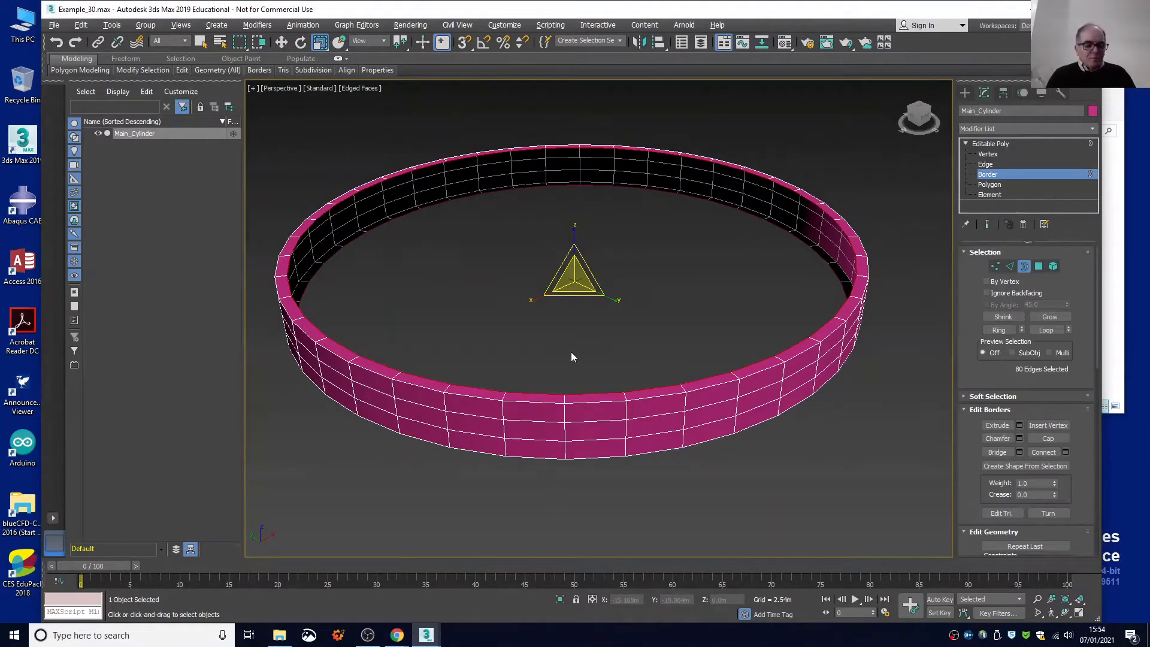
key("ctrl+z")
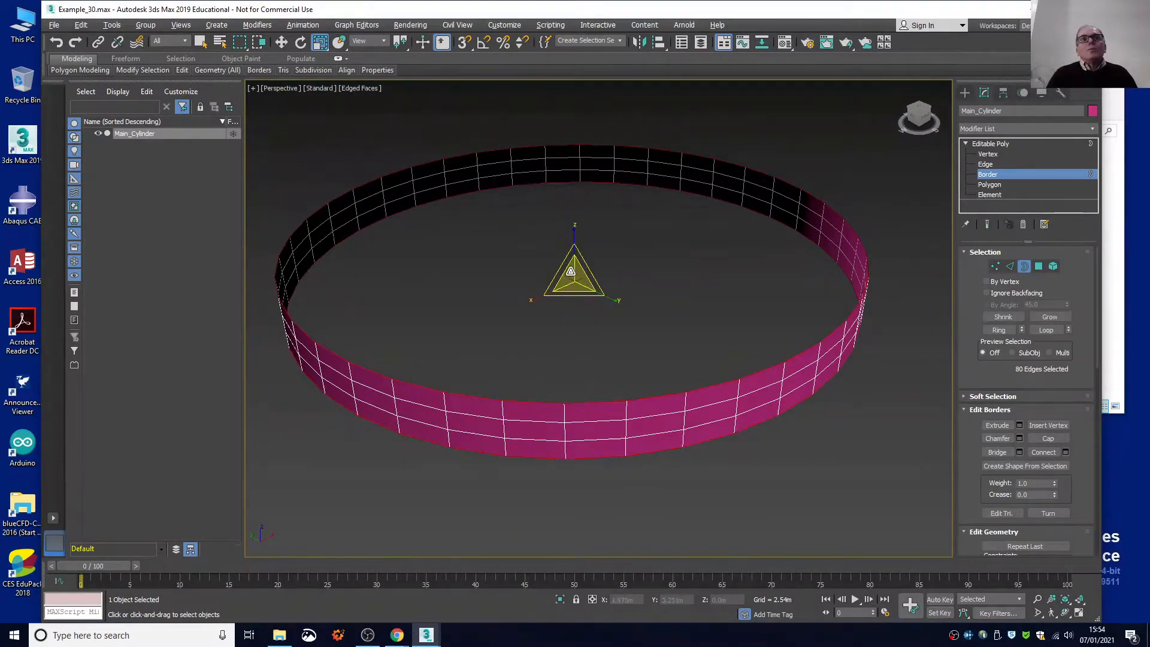
left_click_drag(573, 270, 572, 273, "shift")
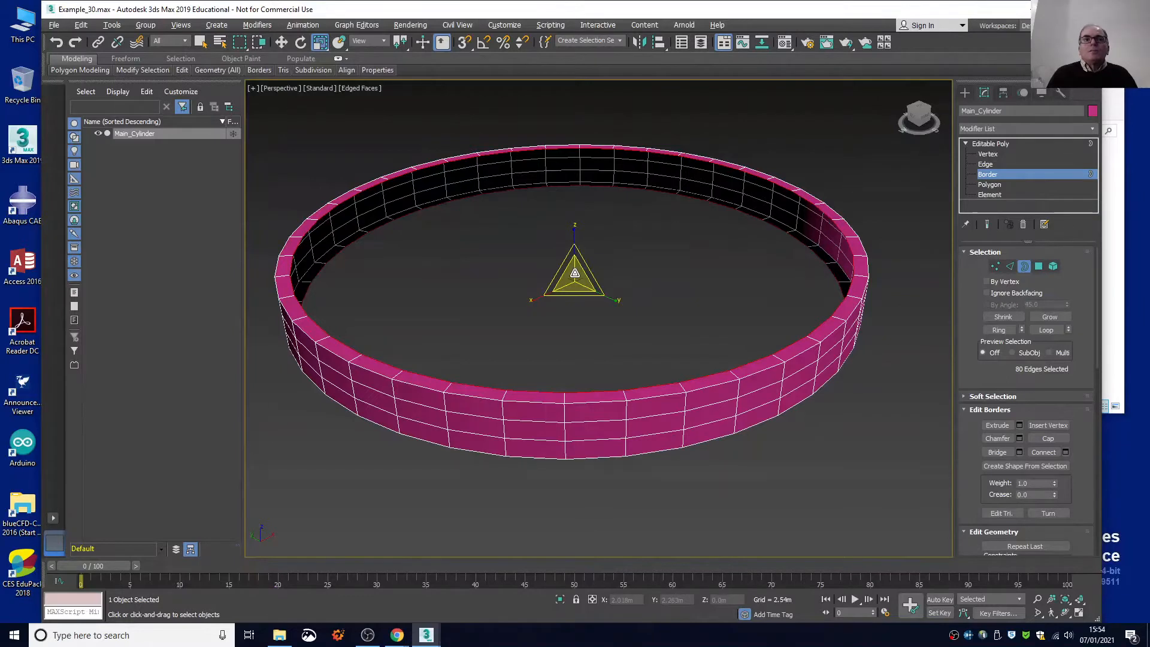
left_click_drag(574, 273, 575, 278, "shift")
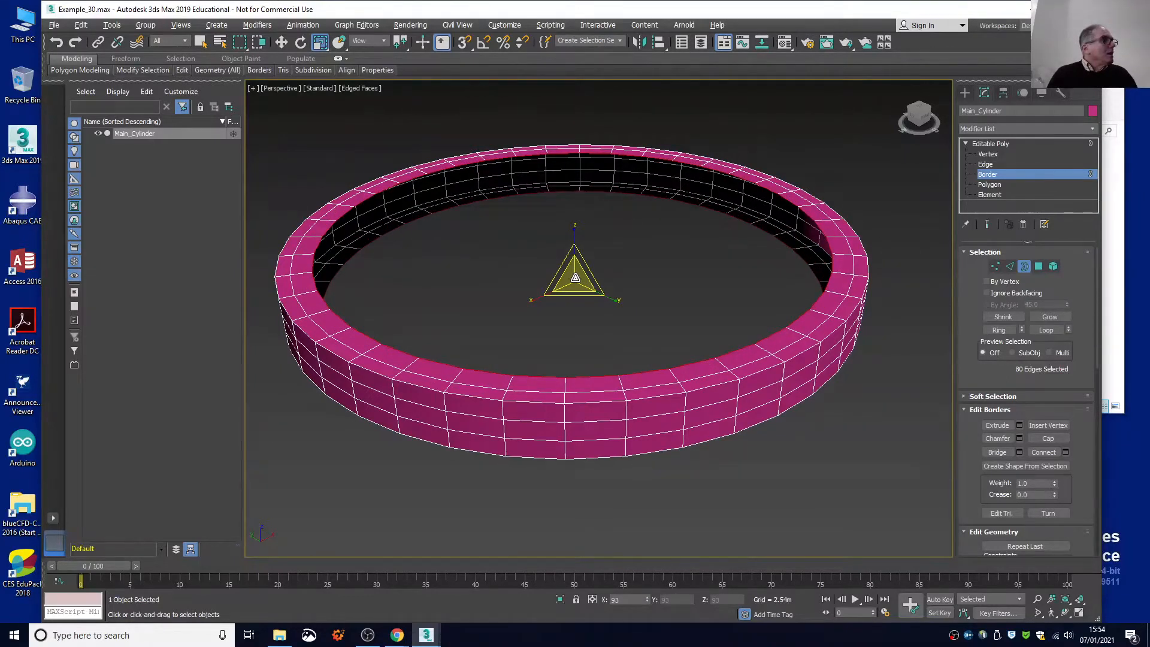
left_click_drag(575, 278, 574, 278, "shift")
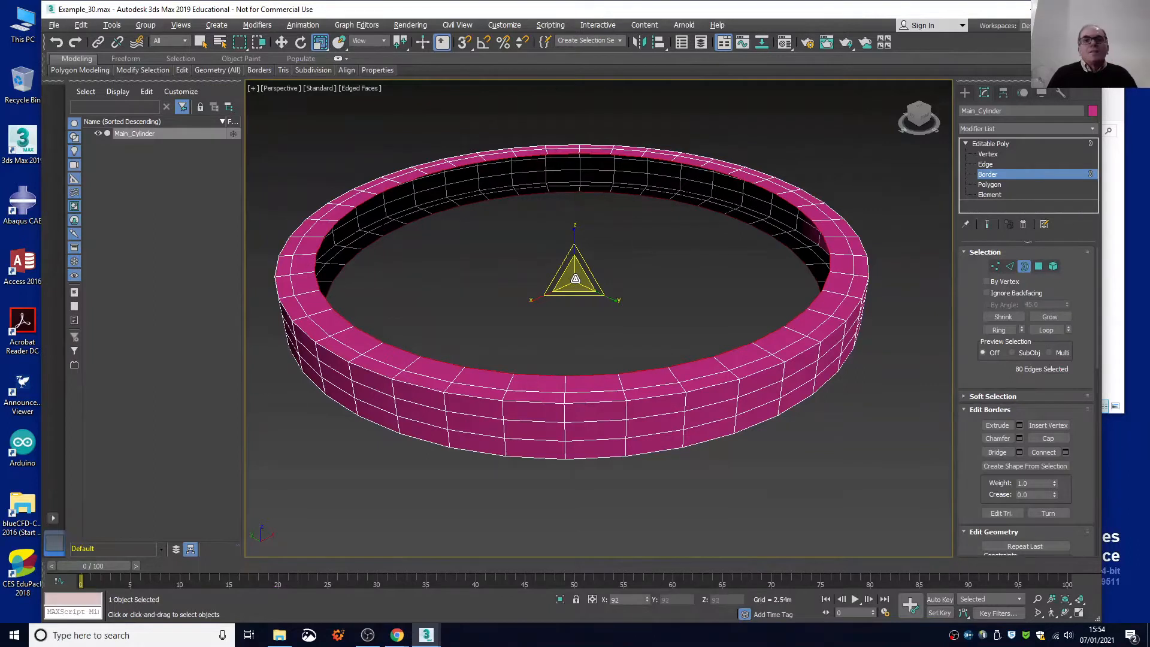
left_click_drag(575, 279, 574, 280)
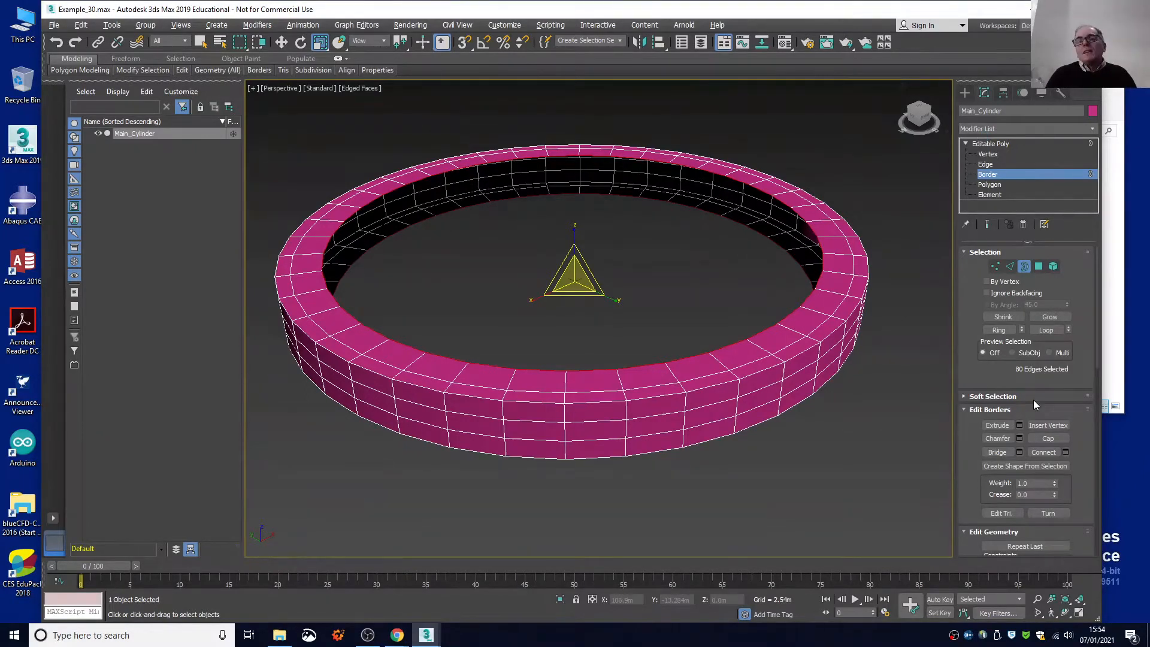
Bridge the two inner borders to close the inner wall and return to the plain selection tool.
left_click(996, 452)
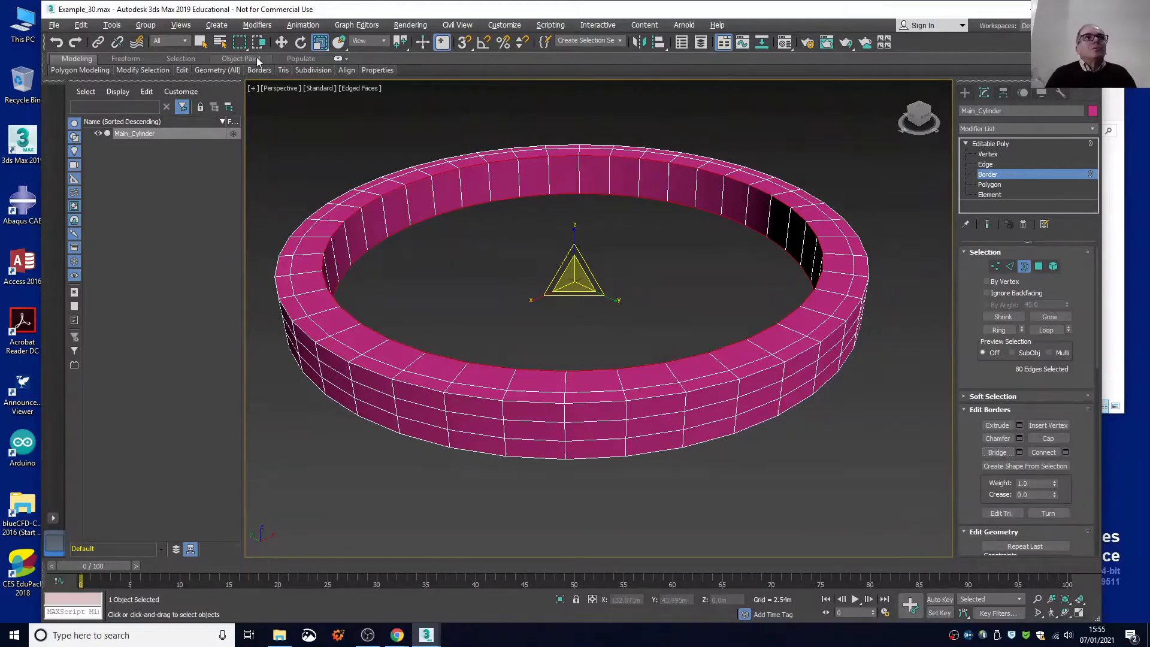
left_click(200, 43)
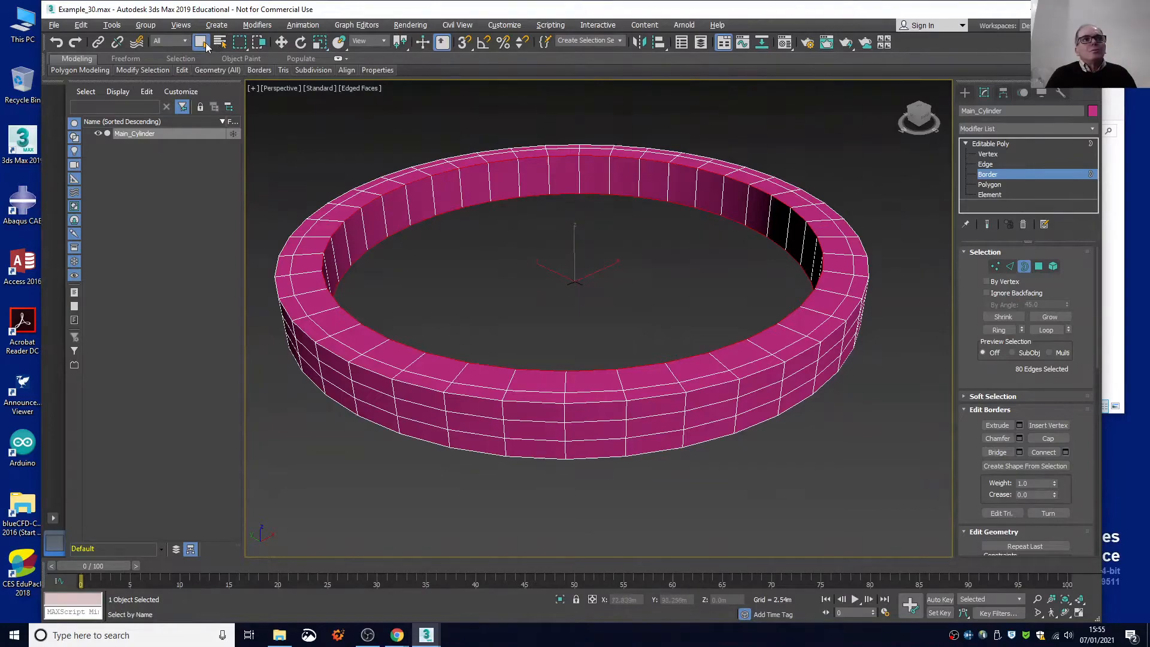
mouse_move(922, 119)
left_mouse_down()
mouse_move(934, 171)
mouse_move(929, 88)
mouse_move(927, 126)
left_mouse_up()
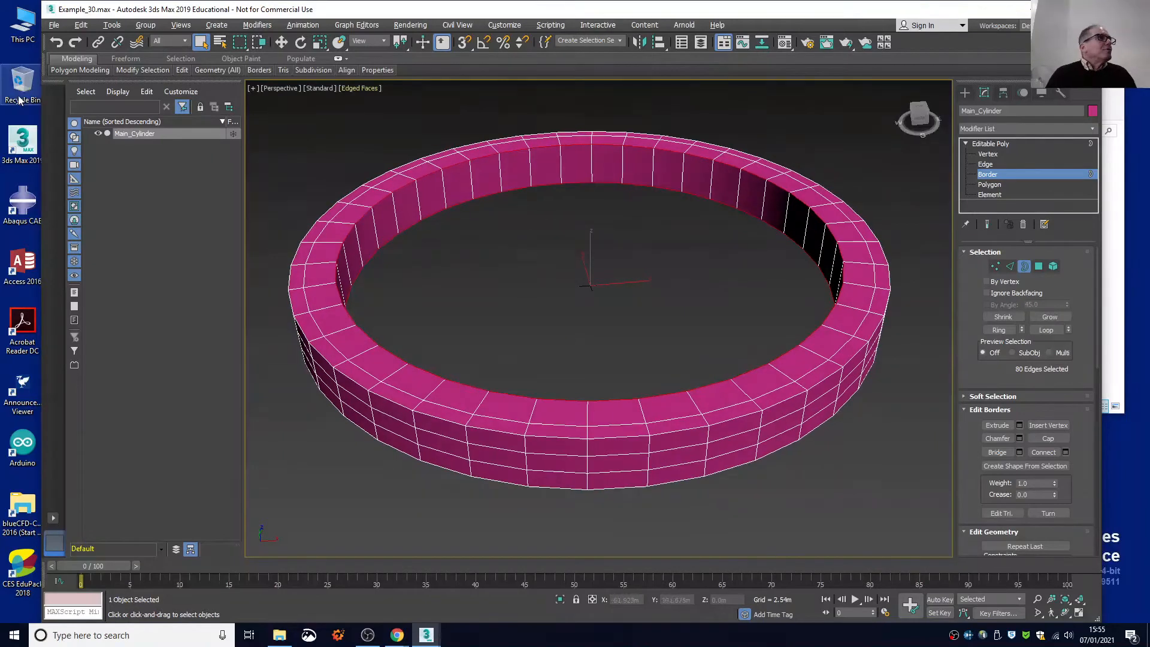
Work at polygon level in the Top view, try selecting one polygon on the outer rim, and clear the polygon selection.
left_click(989, 185)
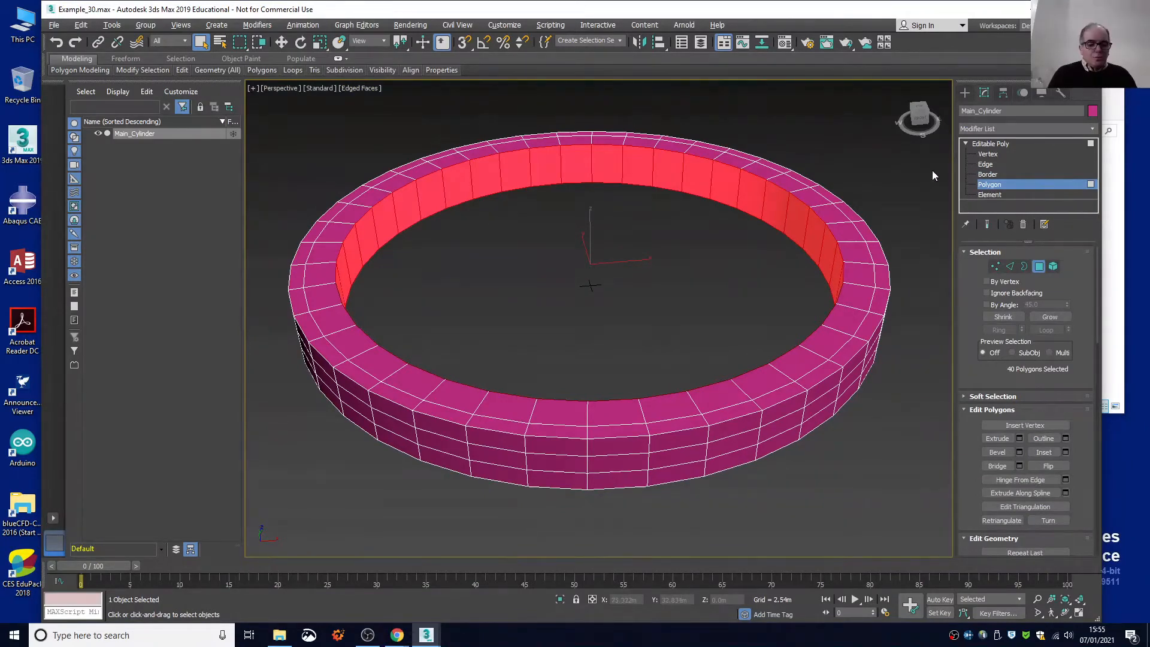
key("t")
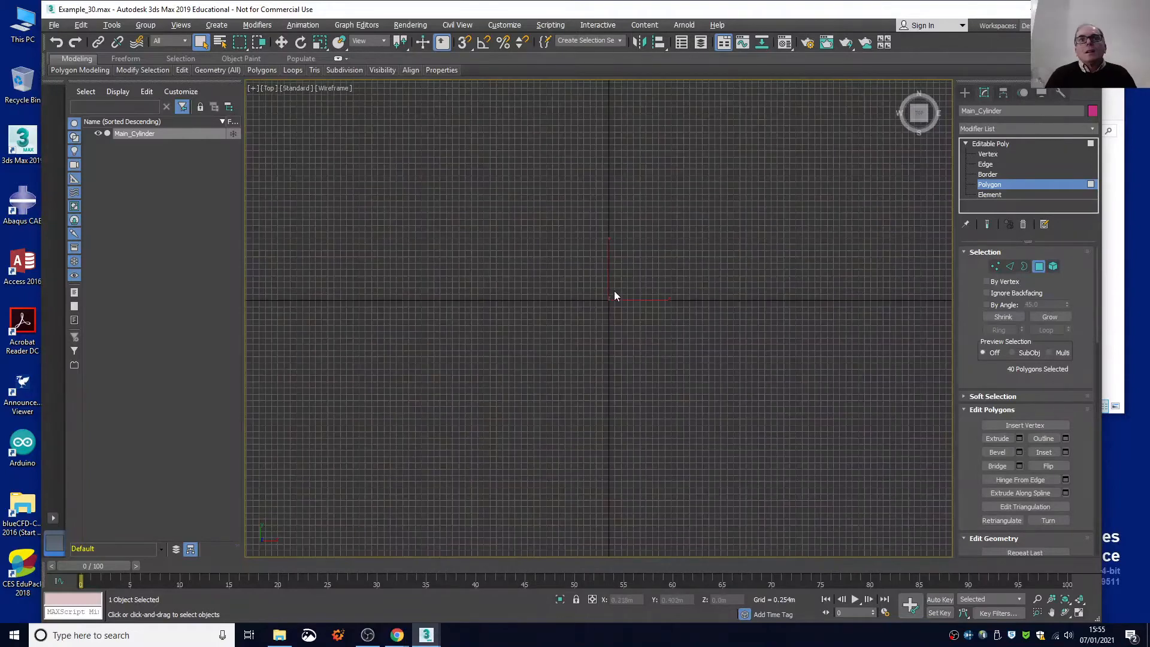
scroll(614, 293, "down", 8)
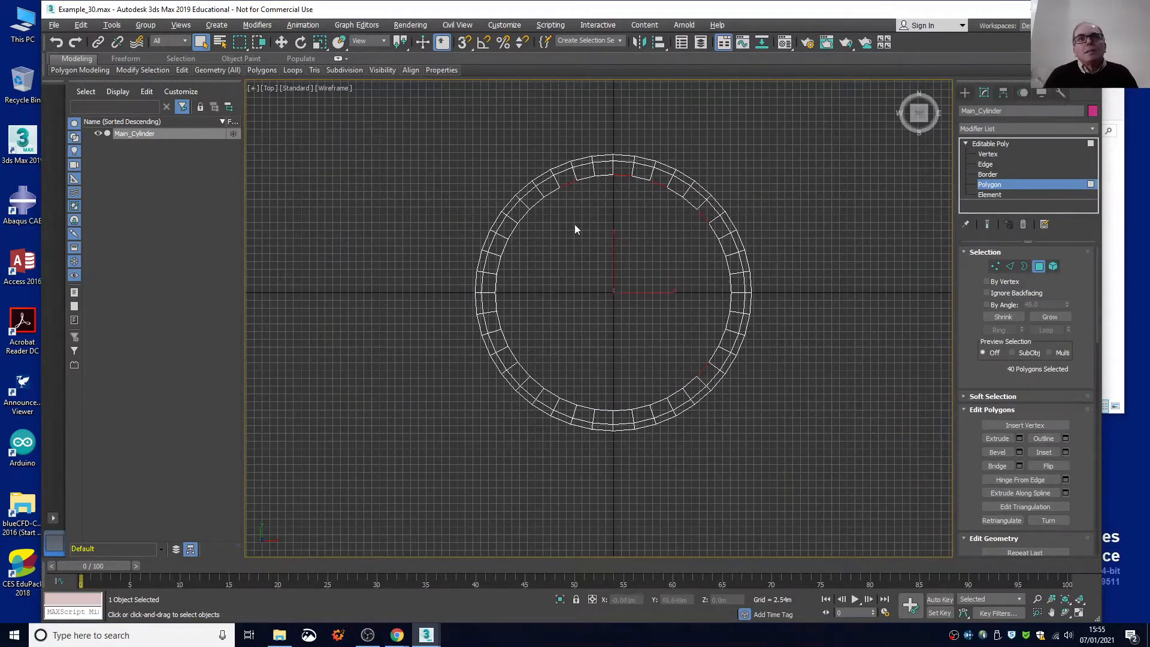
scroll(546, 133, "up", 3)
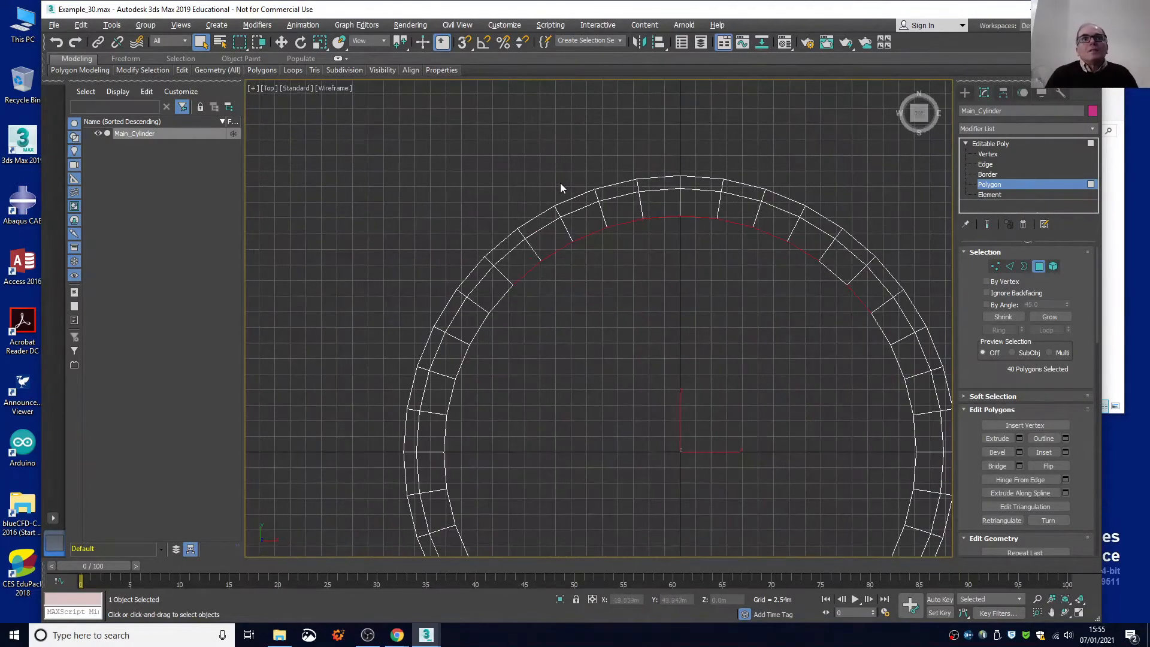
left_click(658, 183)
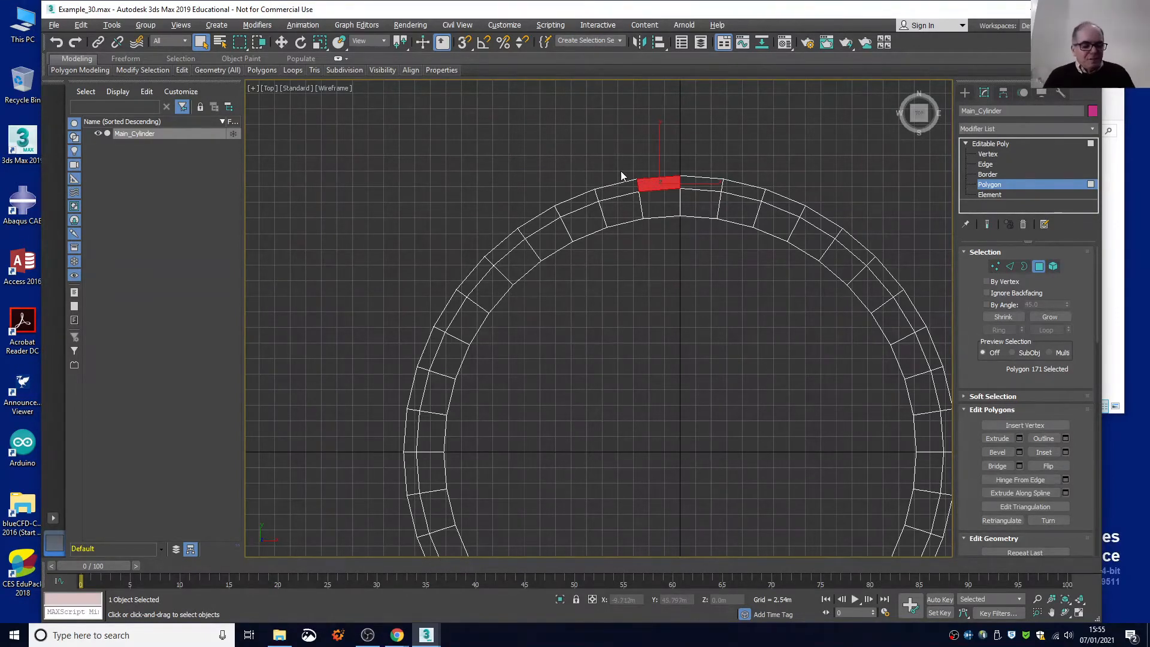
key("ctrl+z")
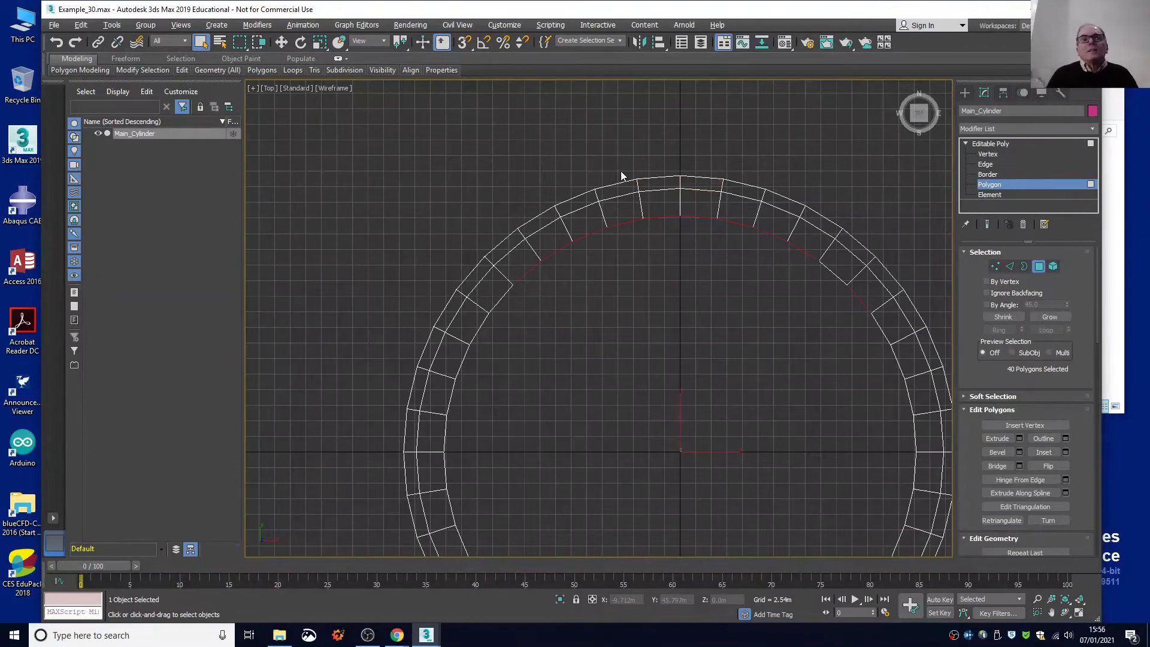
left_click(620, 170)
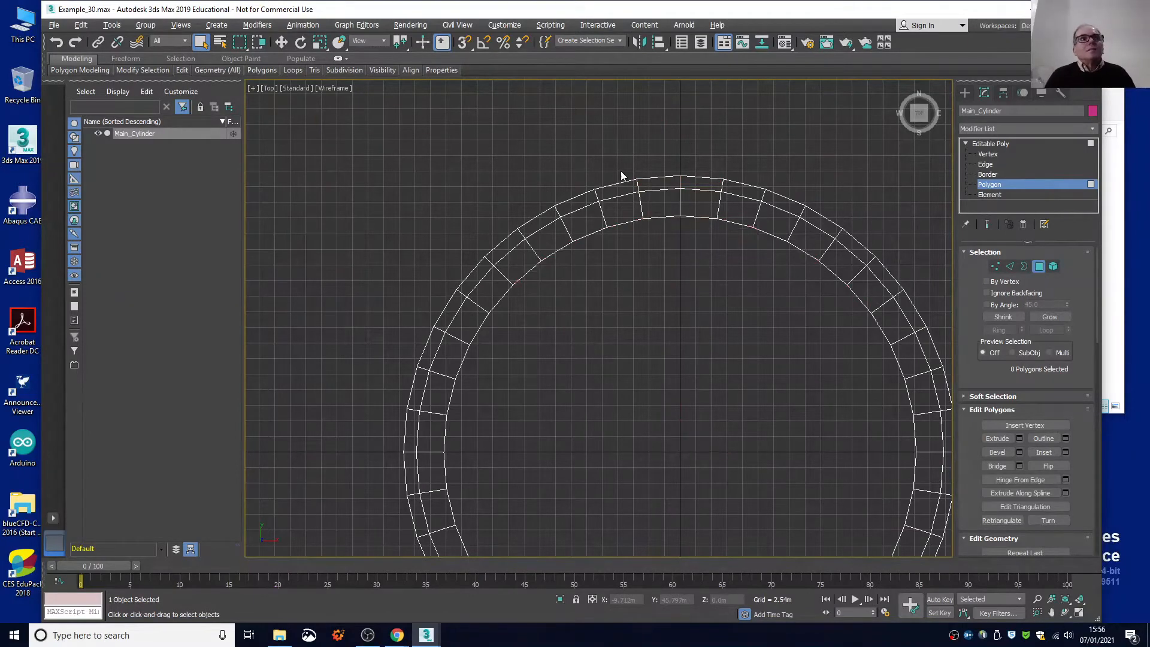
Restore the four-viewport layout and undo the bridge and inward border extrusions back to the bare side wall.
key("alt+w")
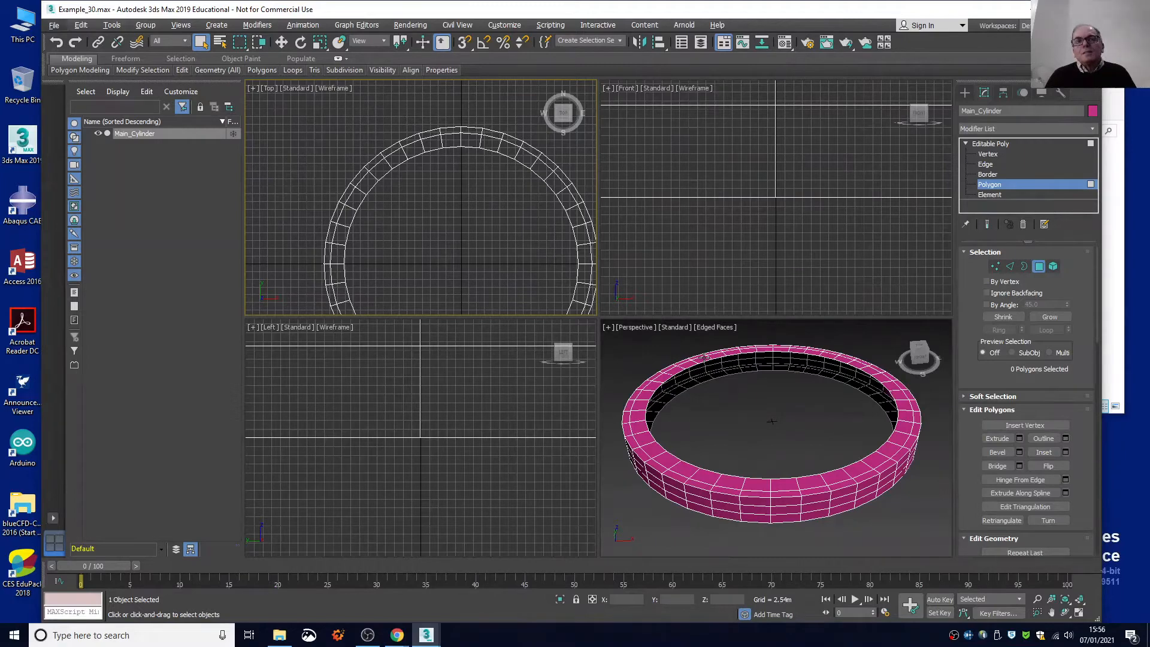
left_click(58, 43)
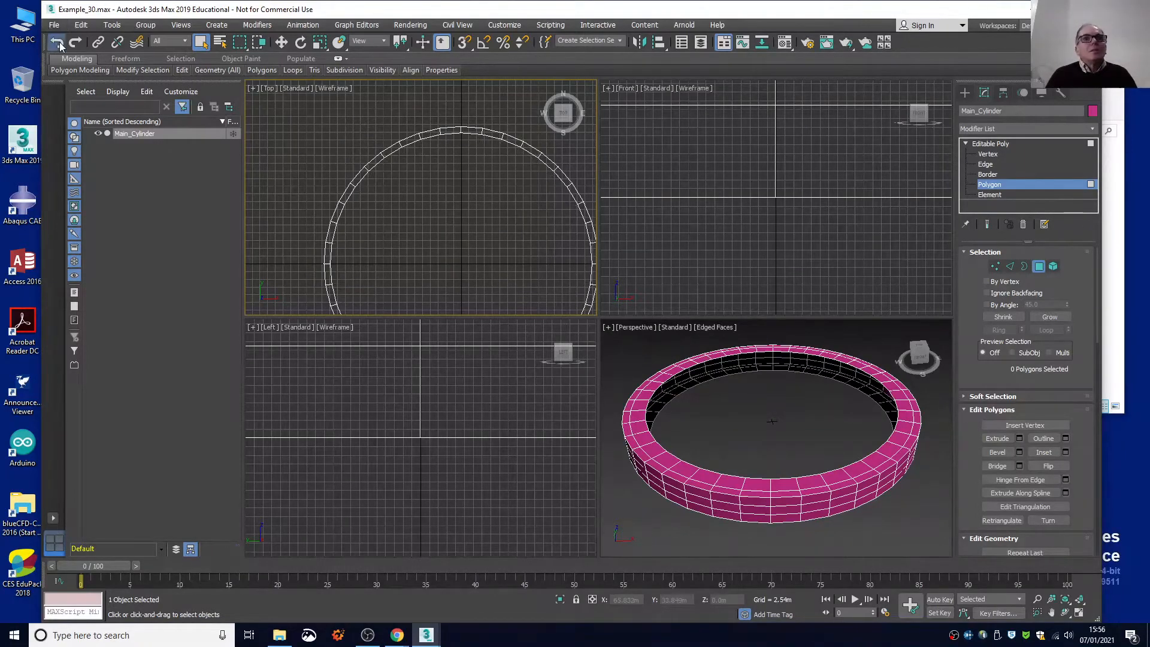
left_click(58, 43)
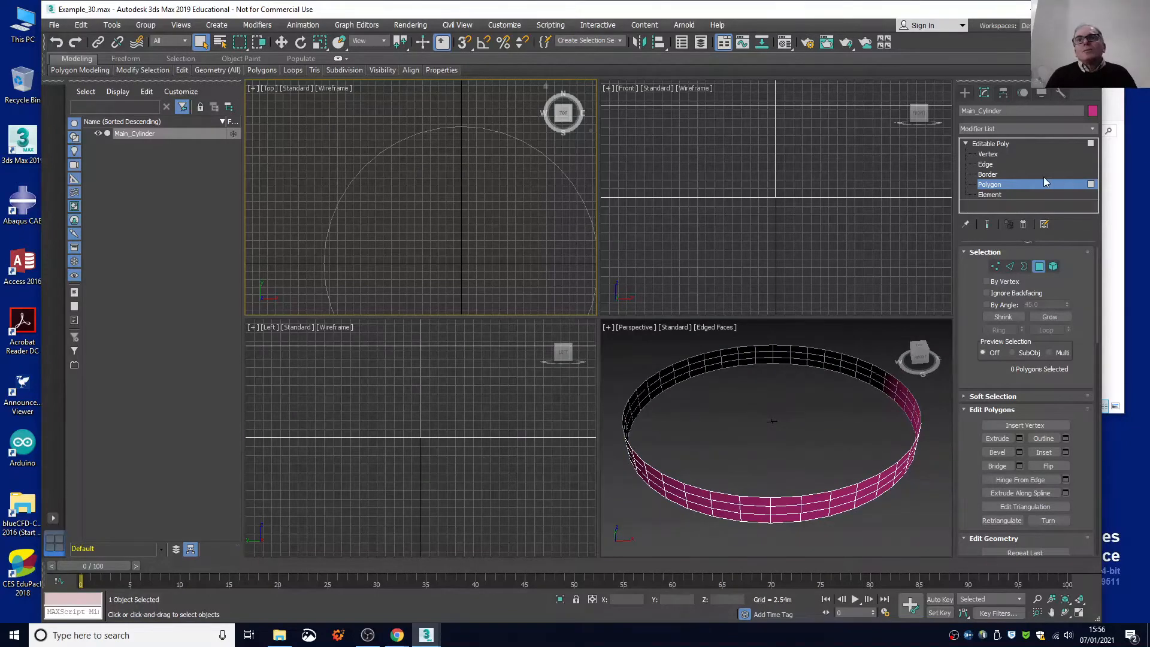
Extrude both open borders inward in two uniformly scaled bands, and bridge them to close the ring's inner wall.
left_click(987, 174)
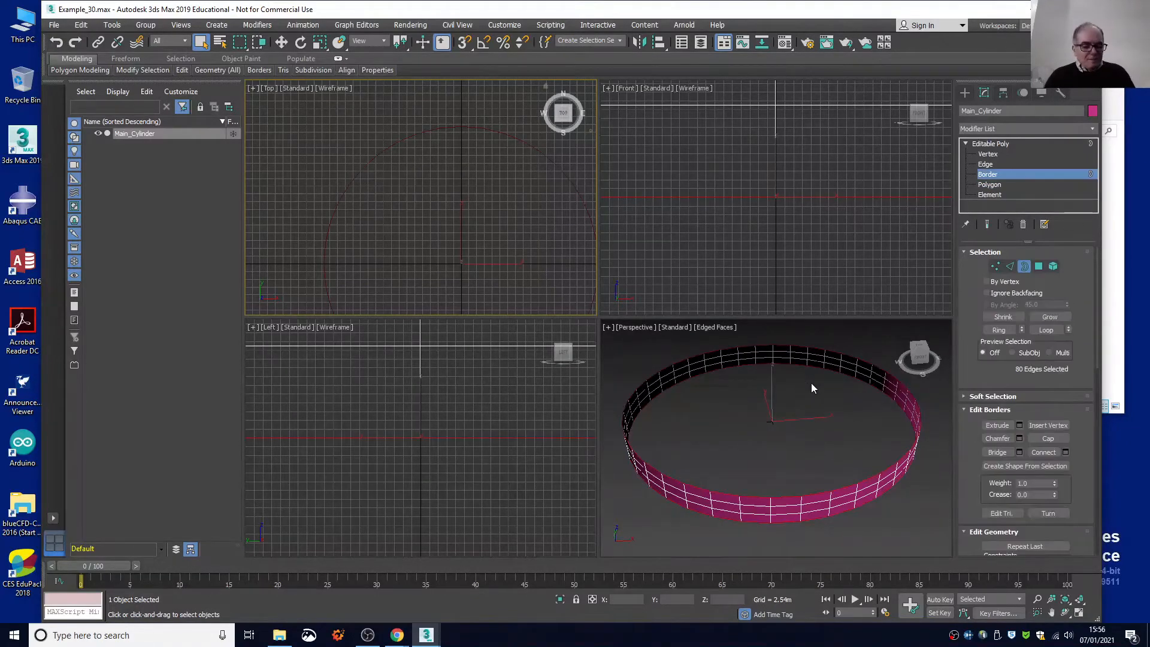
key("alt+w")
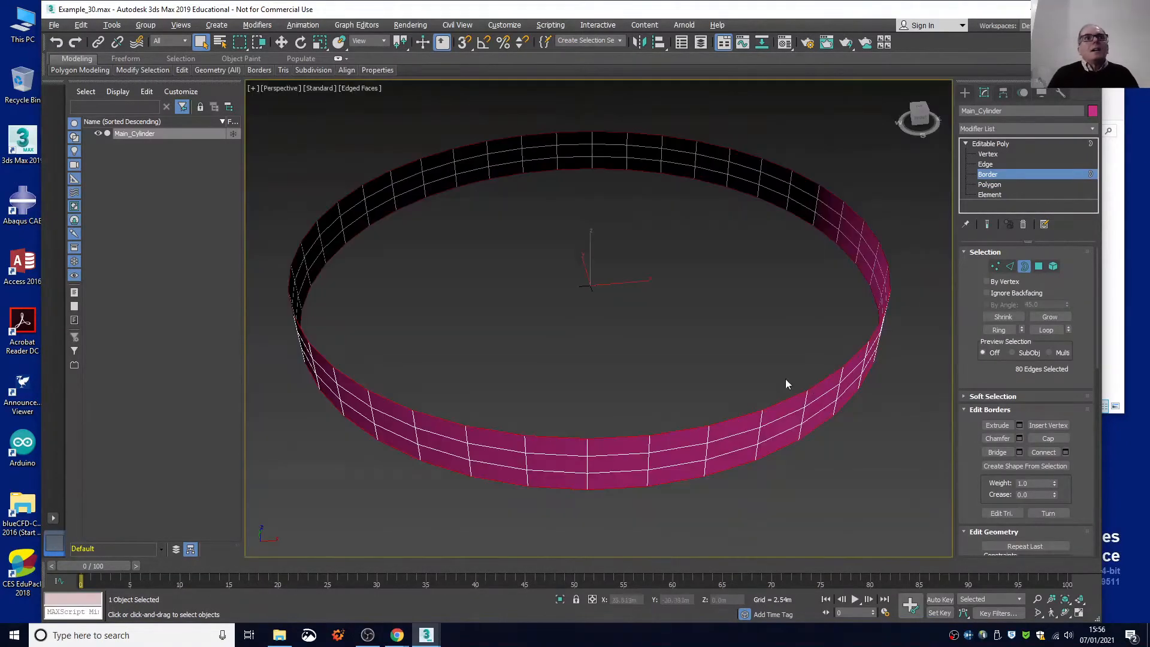
left_click(321, 42)
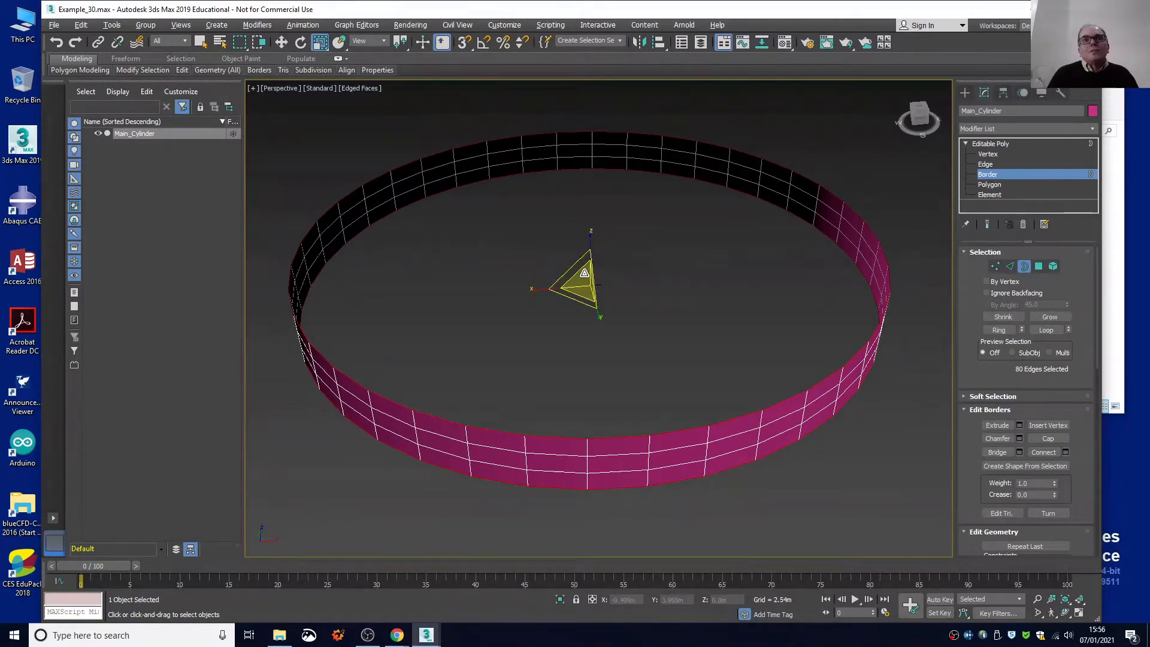
left_click_drag(584, 273, 584, 279, "shift")
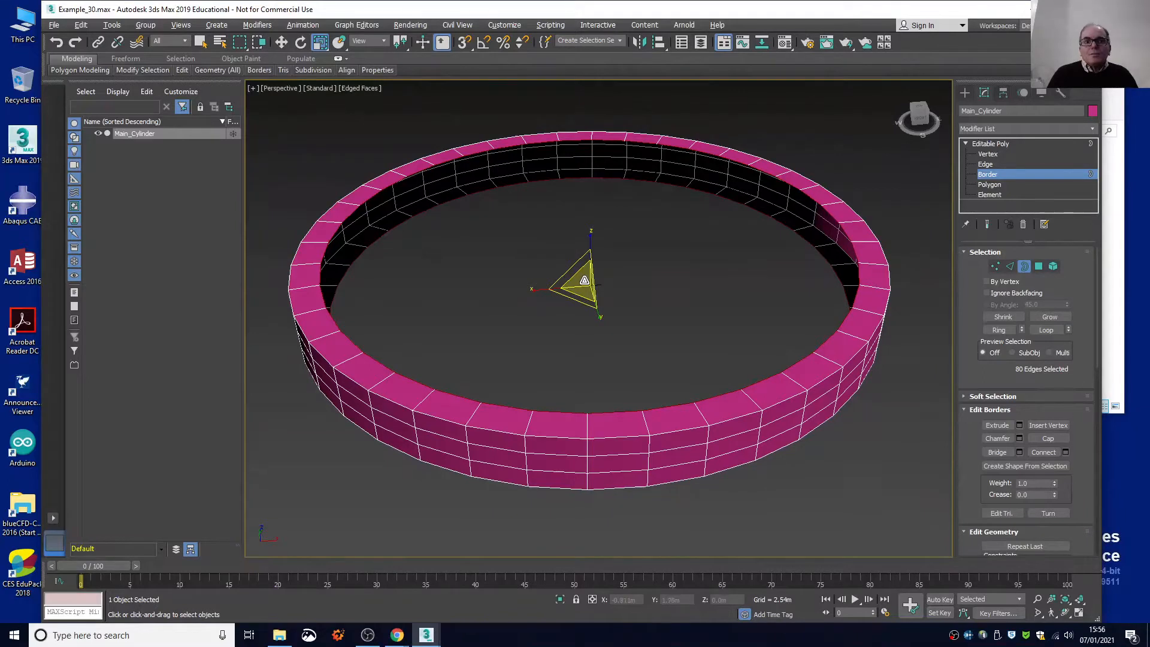
left_click_drag(584, 279, 585, 282)
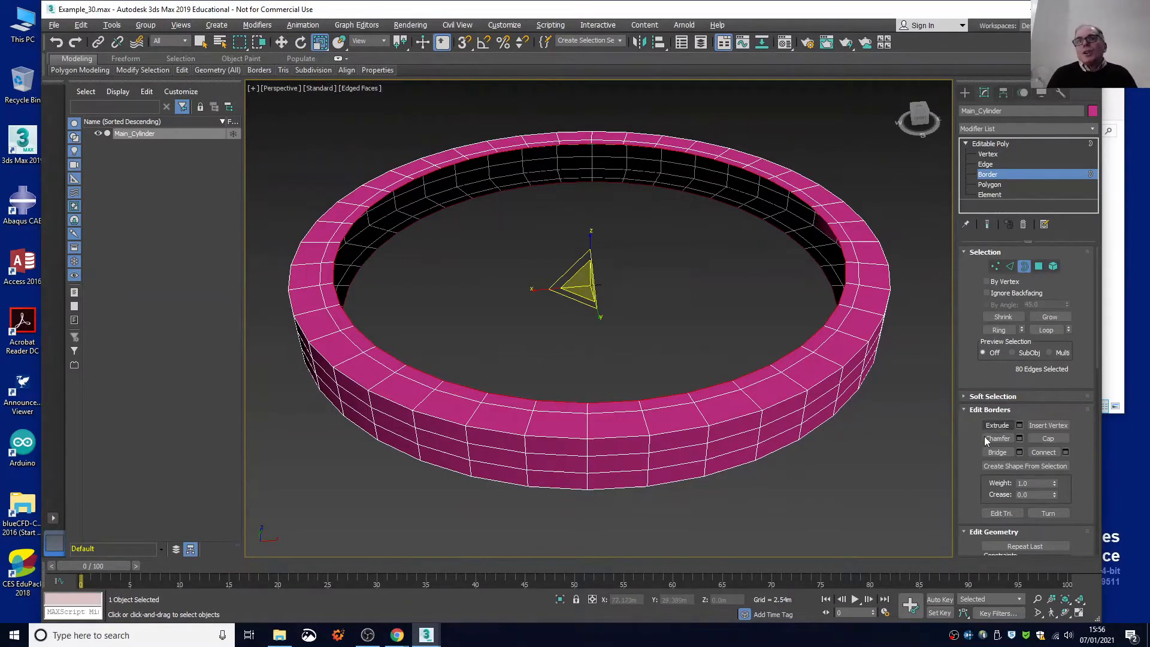
left_click(995, 452)
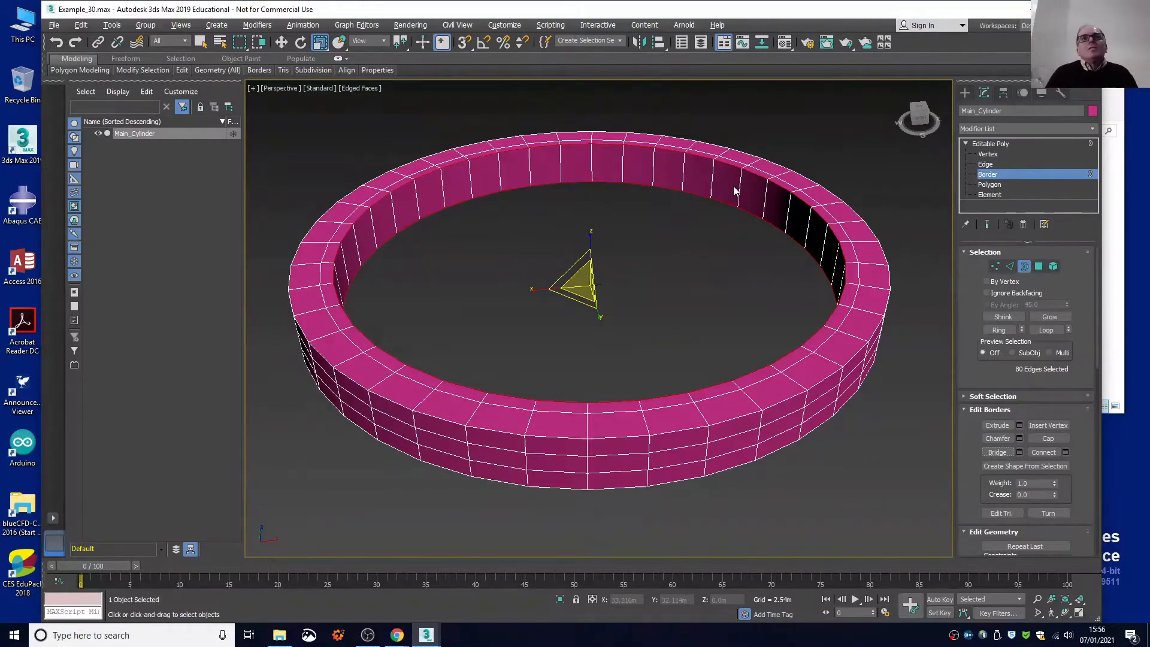
left_click(54, 27)
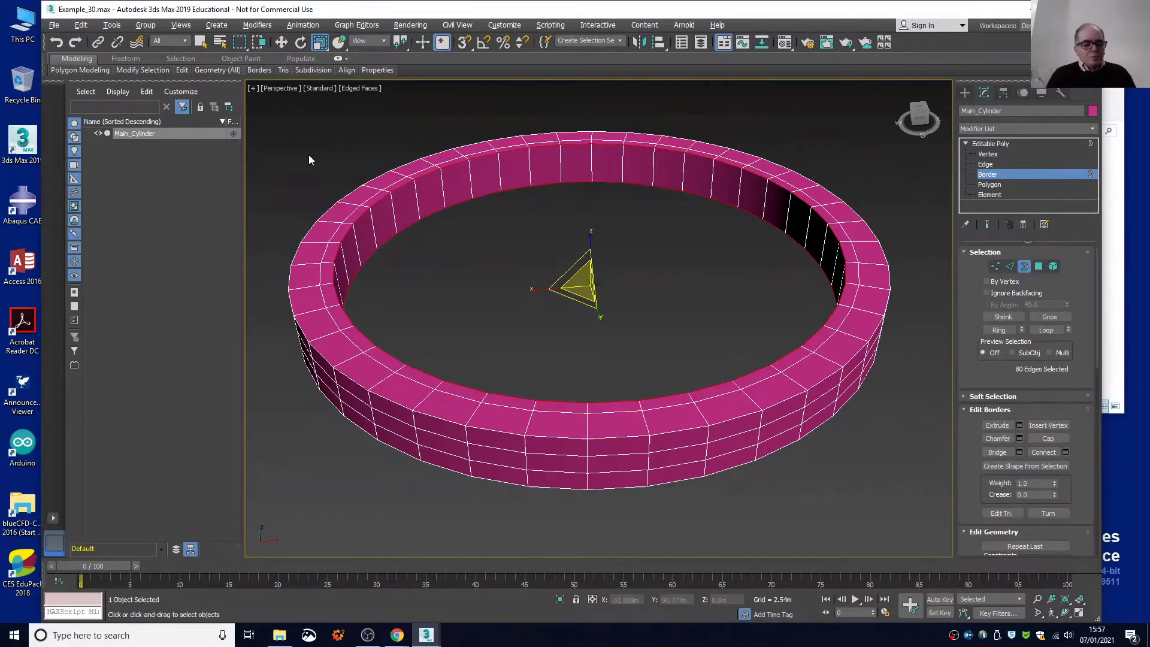
Work at polygon level in the Top view and select the outer rim polygon just clockwise of the ring's north point.
key("t")
scroll(321, 164, "down", 4)
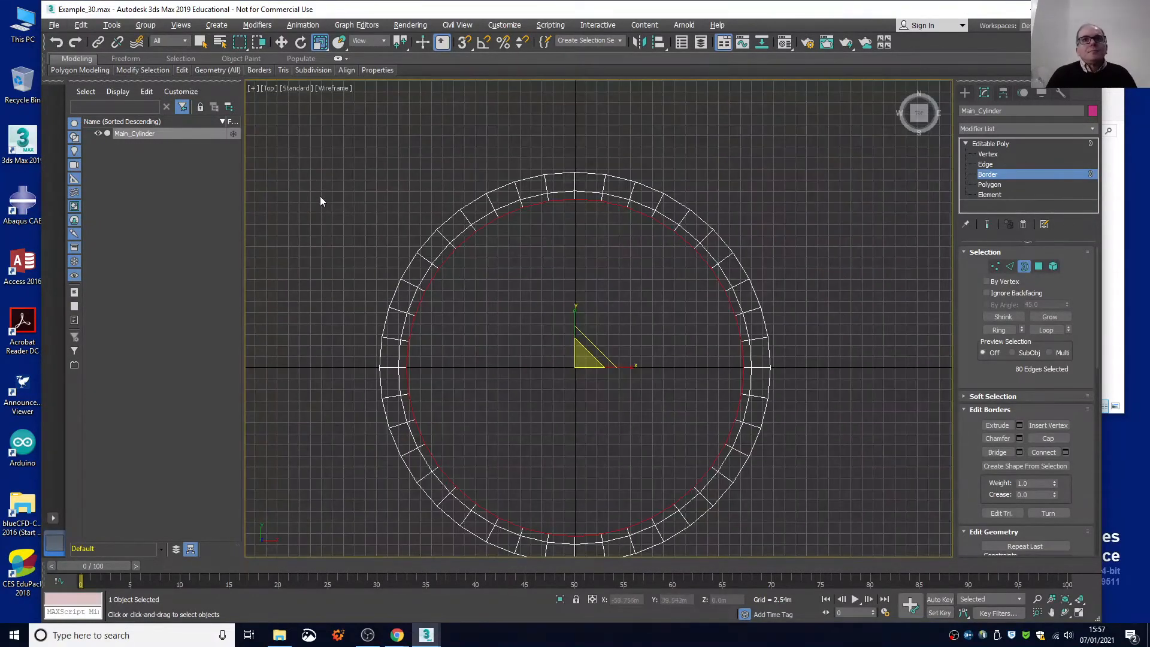
scroll(447, 362, "up", 2)
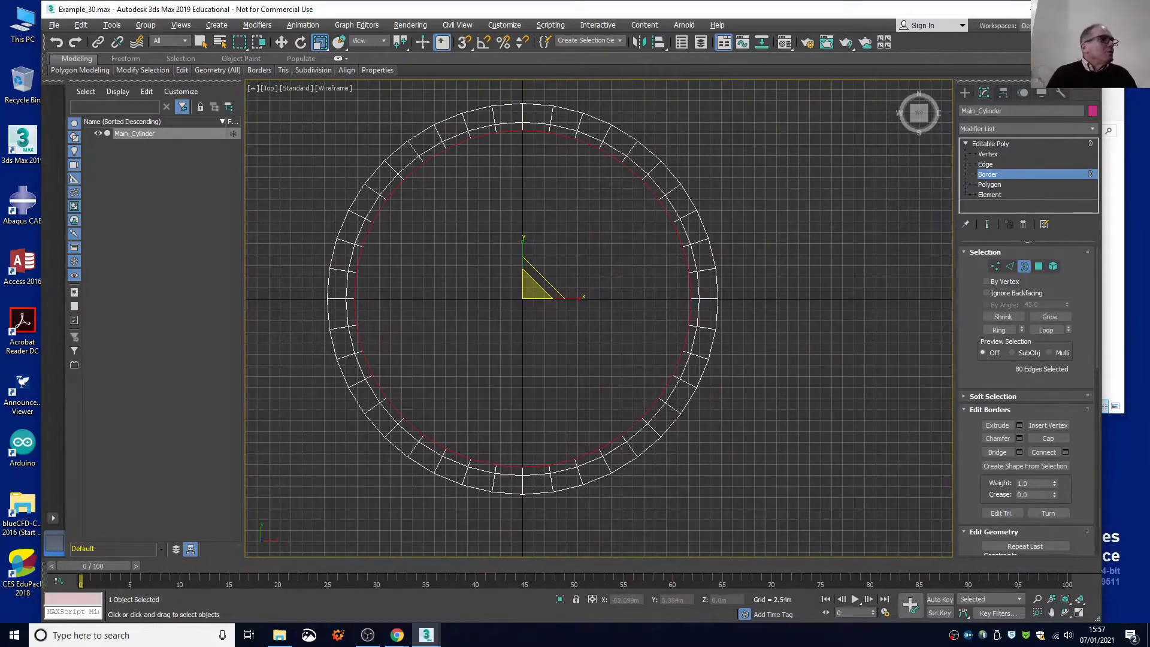
left_click(989, 185)
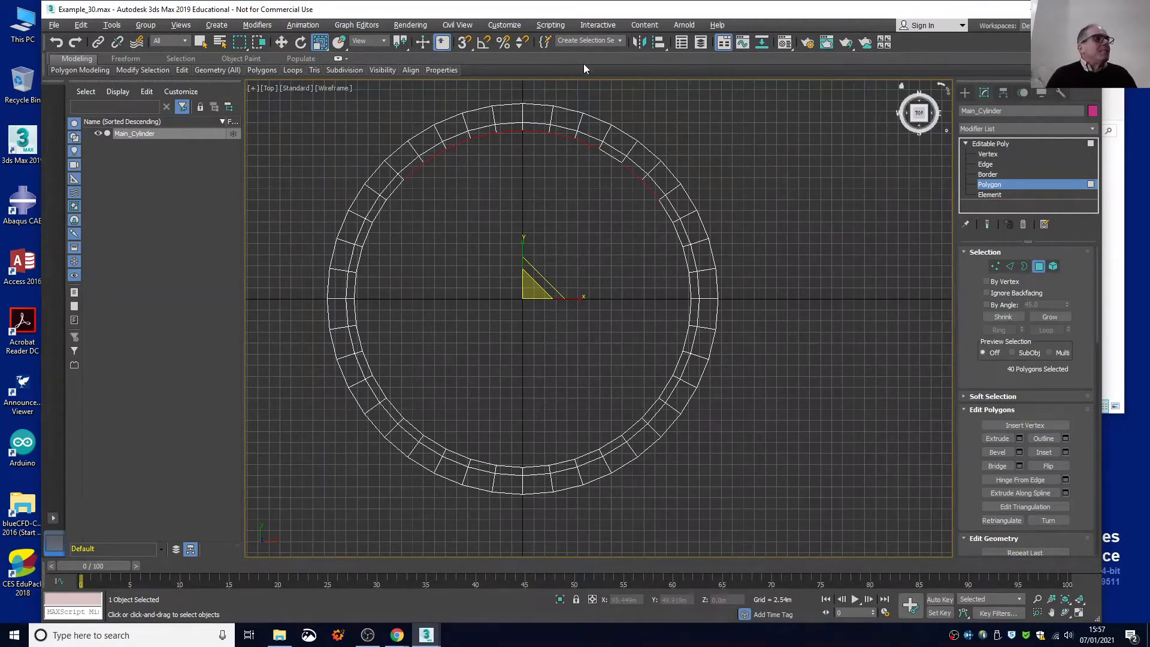
left_click(537, 108)
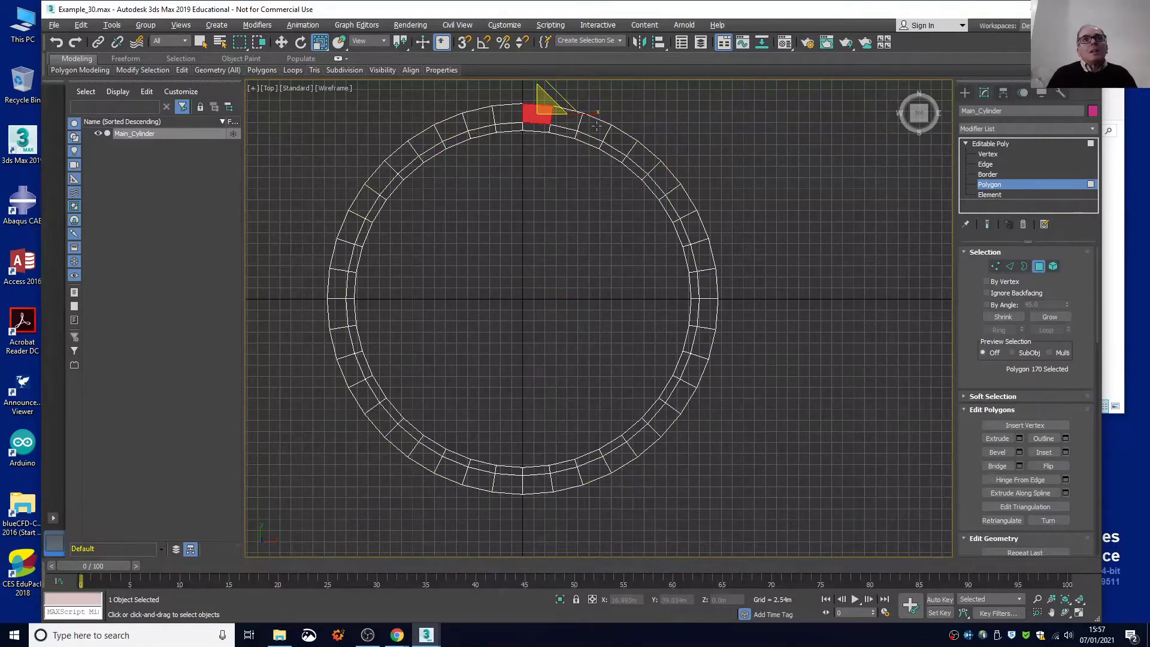
left_click(621, 139, "ctrl")
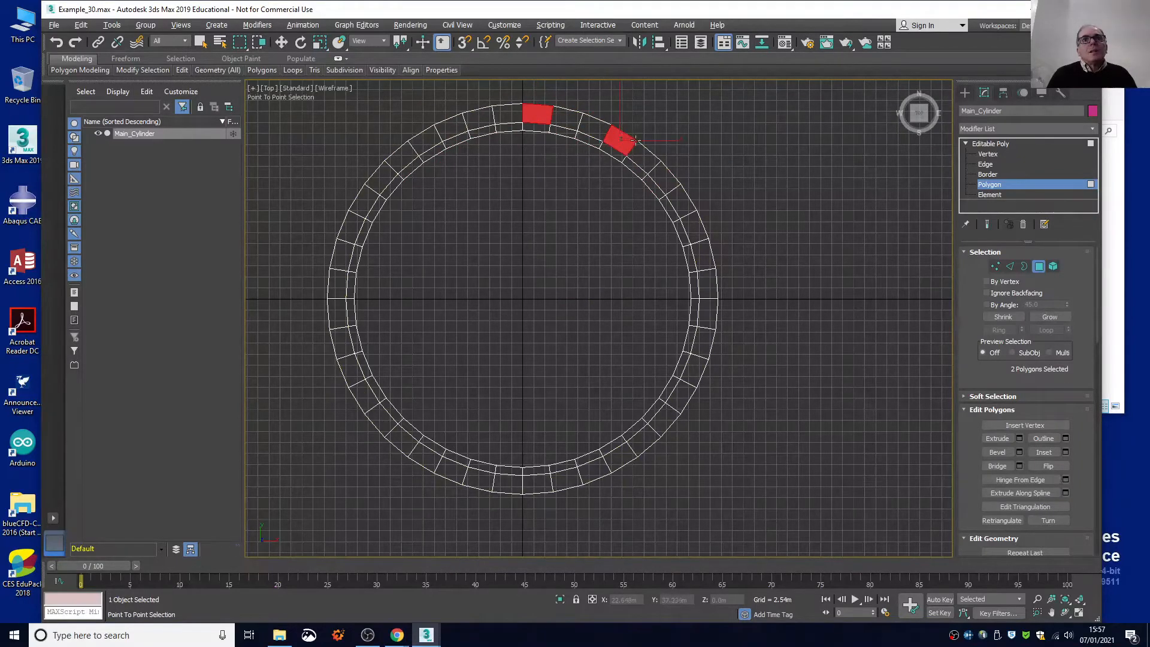
left_click(664, 179)
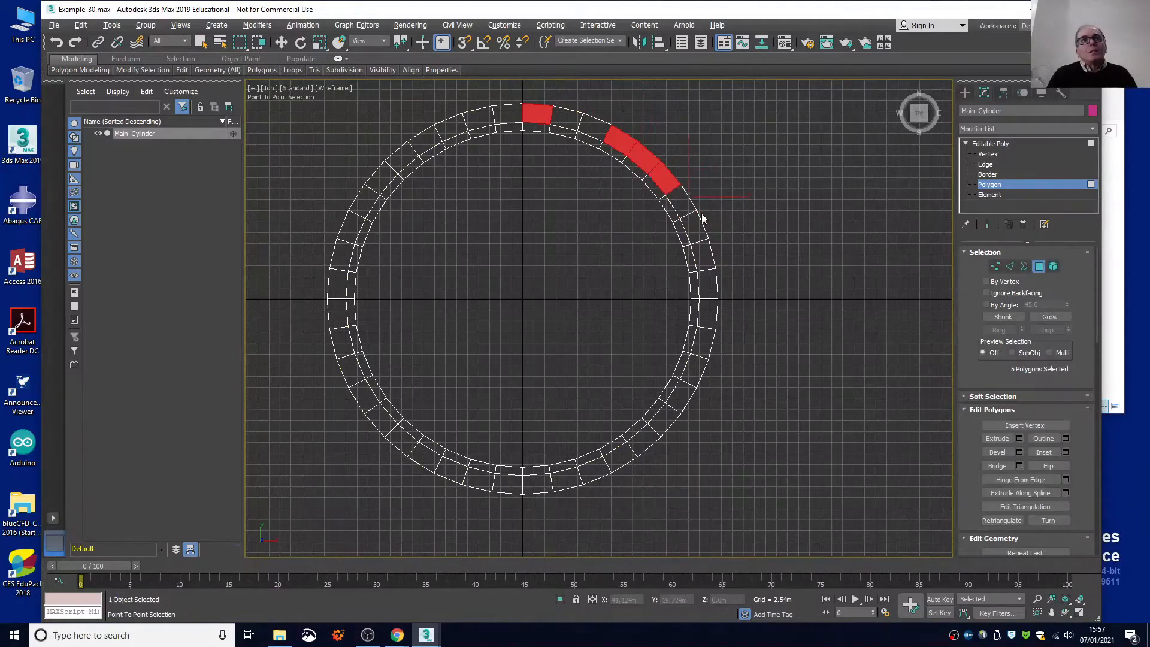
key("ctrl+z")
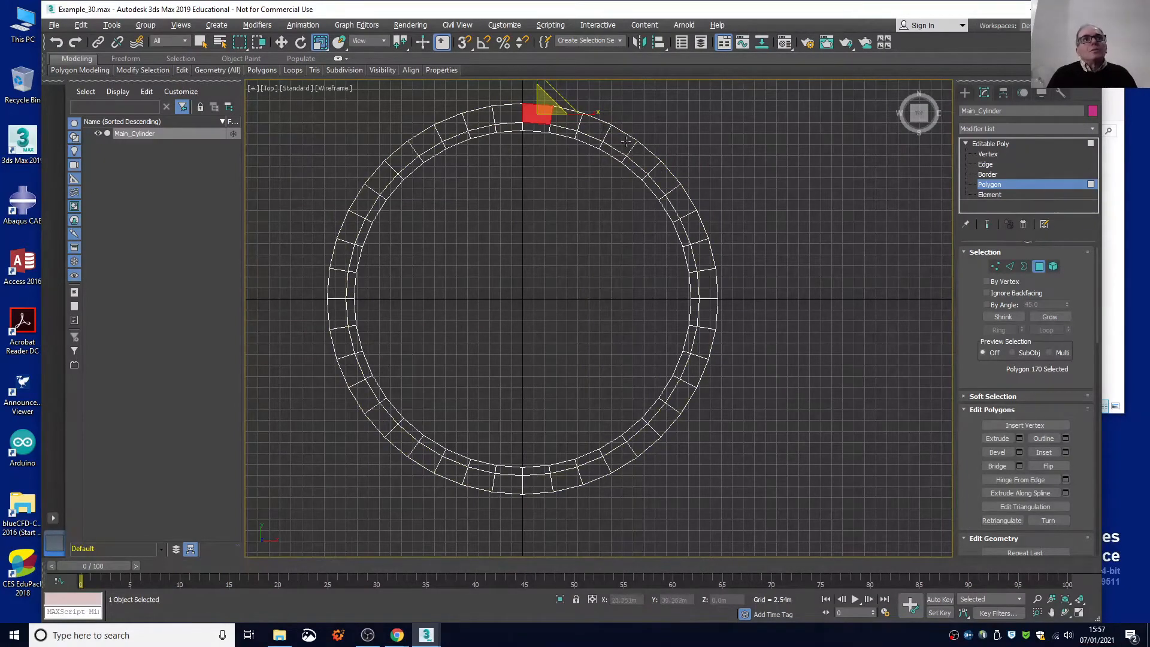
Use the plain selection tool to add every fourth outer rim segment down the ring's east side to the polygon selection.
left_click(200, 43)
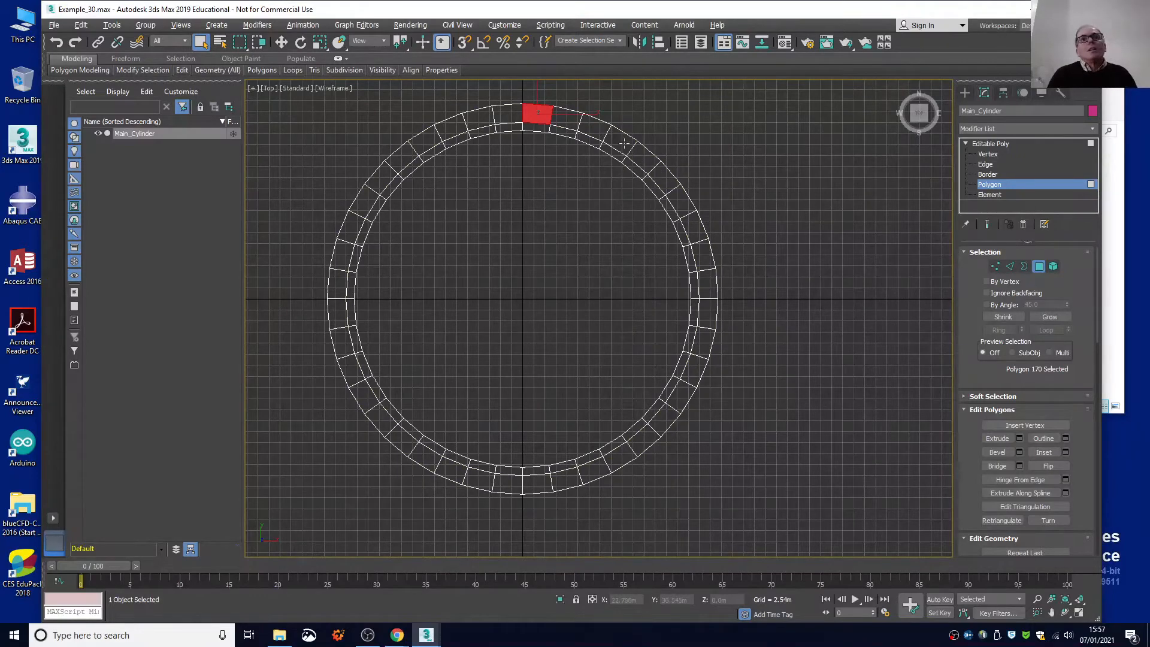
key("shift")
left_click(648, 158)
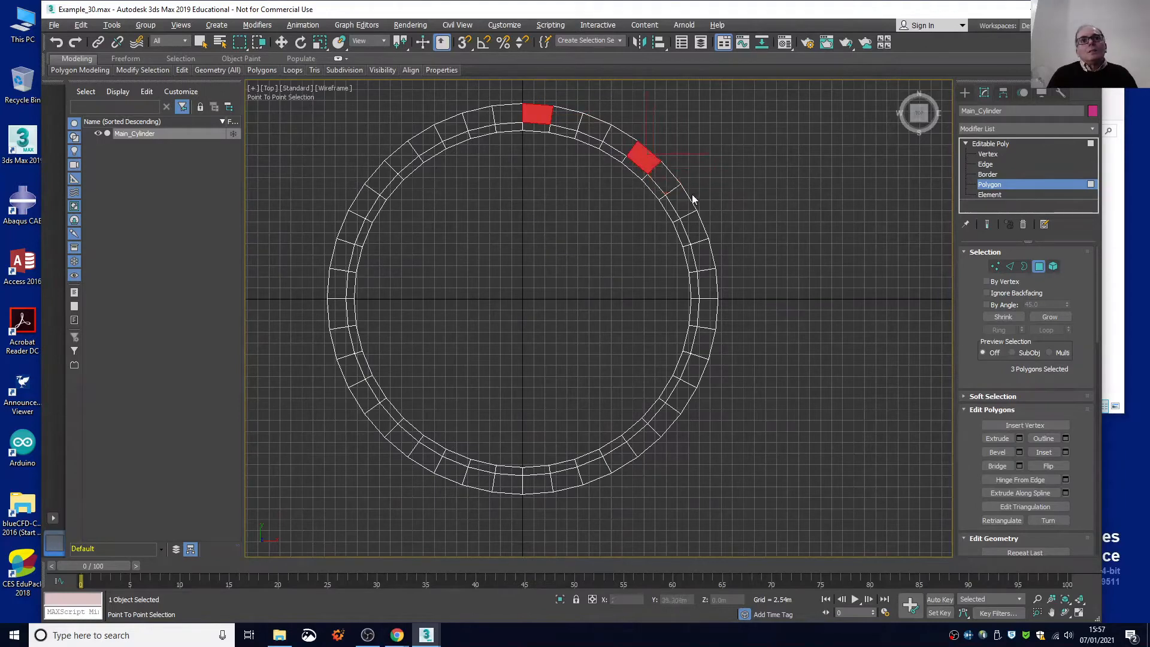
left_click(694, 208)
right_click(724, 182)
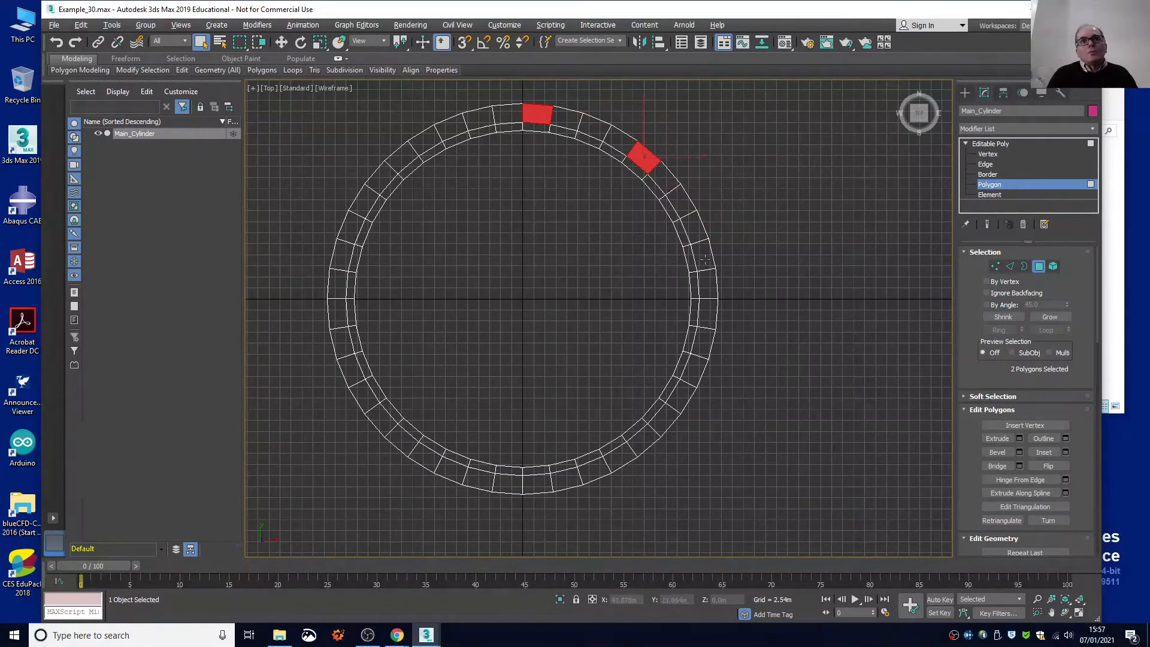
key("ctrl")
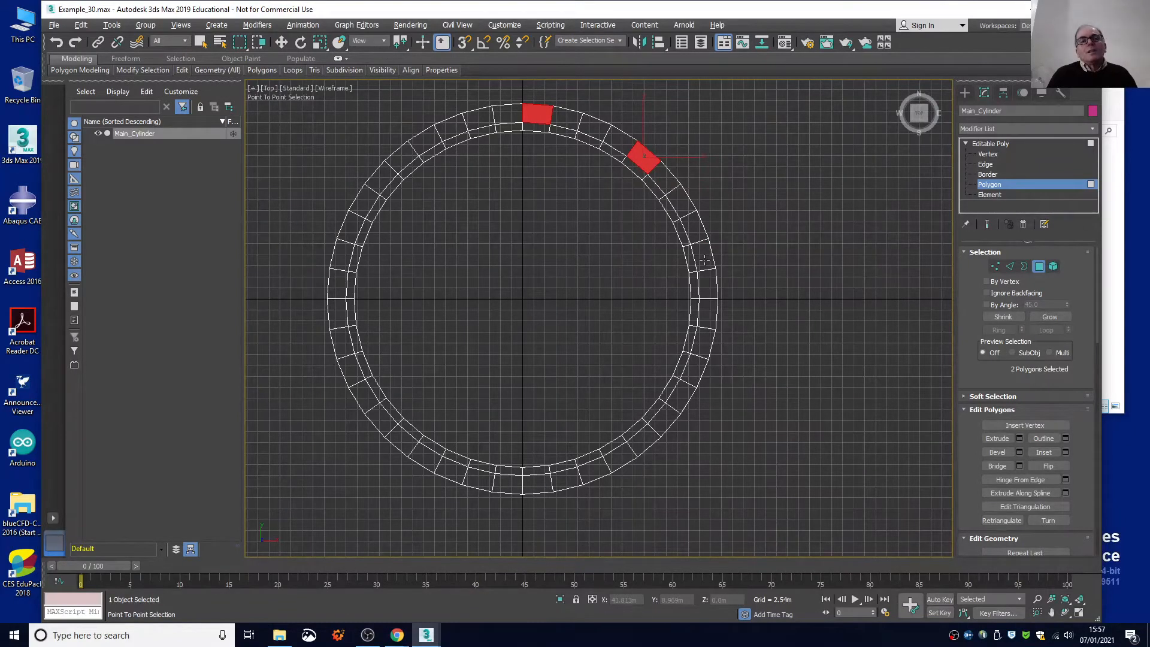
right_click(705, 260)
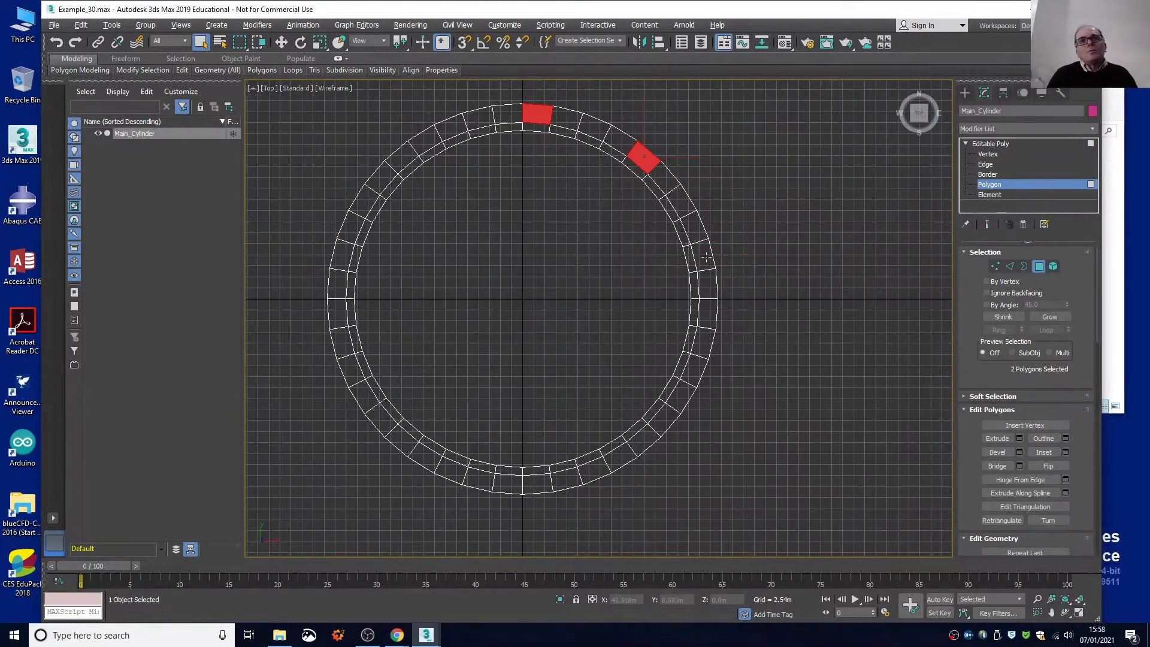
key("ctrl")
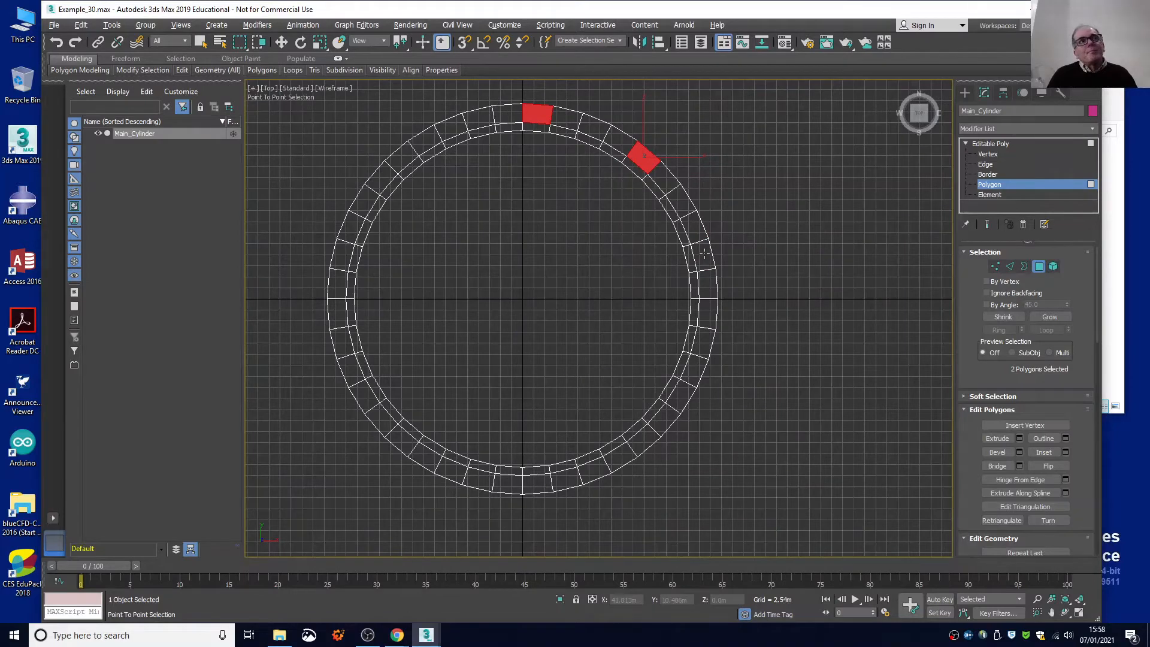
left_click(706, 251)
key("ctrl+z")
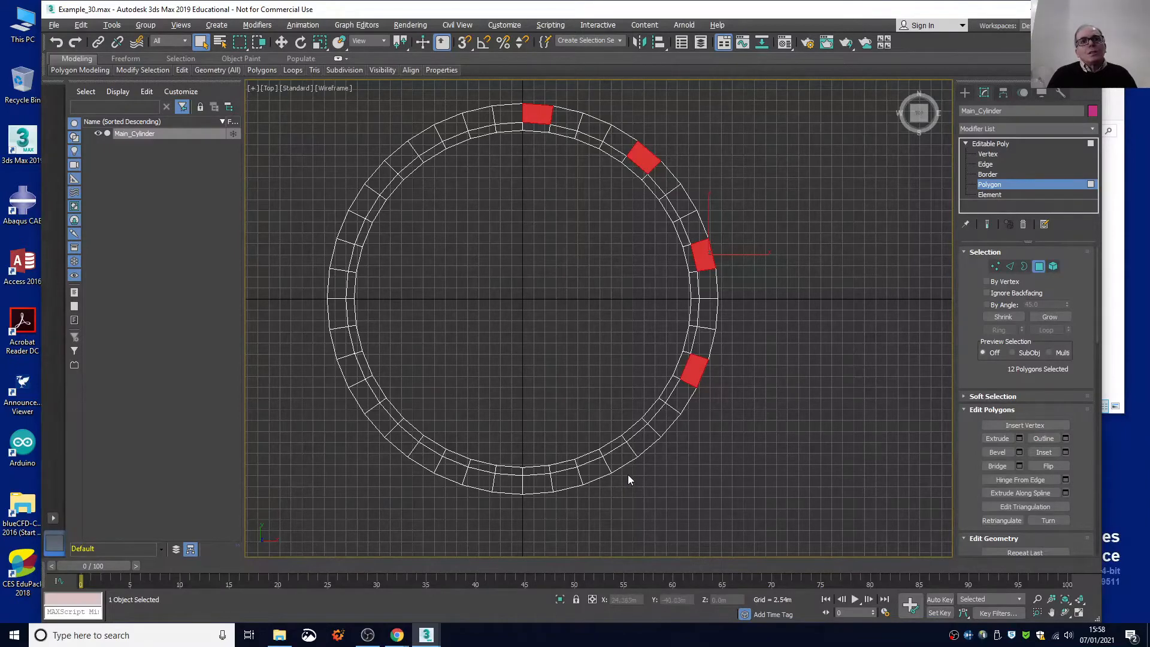
Continue adding every fourth outer rim segment clockwise around the south and west sides, back up to the northwest.
left_click(621, 458, "ctrl")
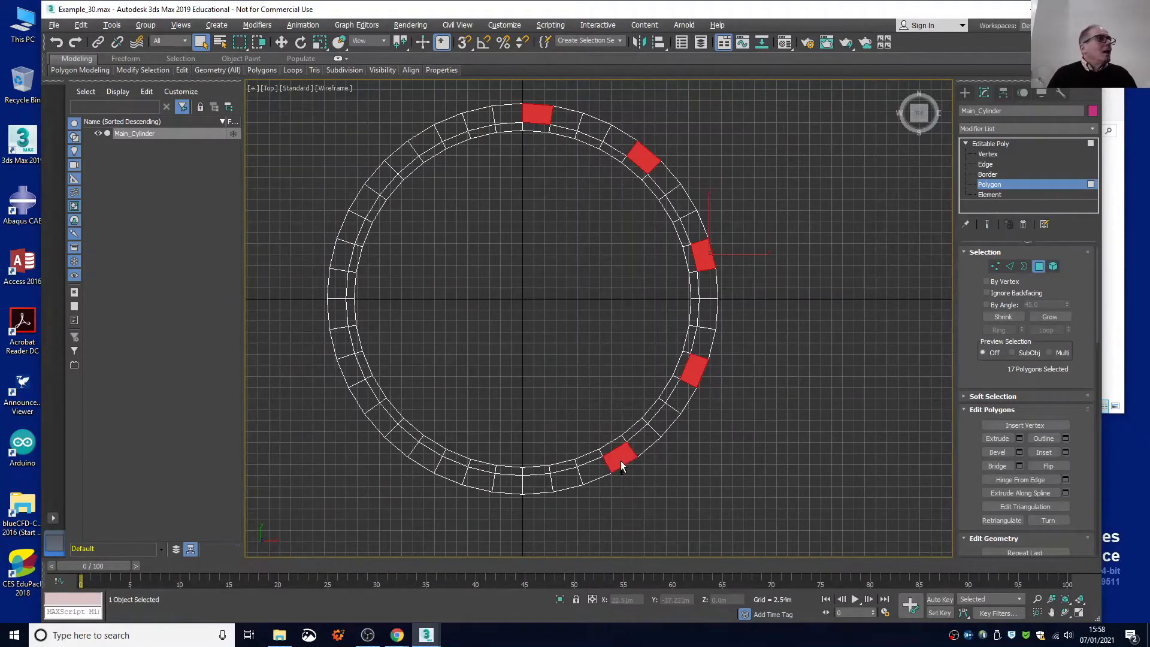
left_click(505, 488, "ctrl")
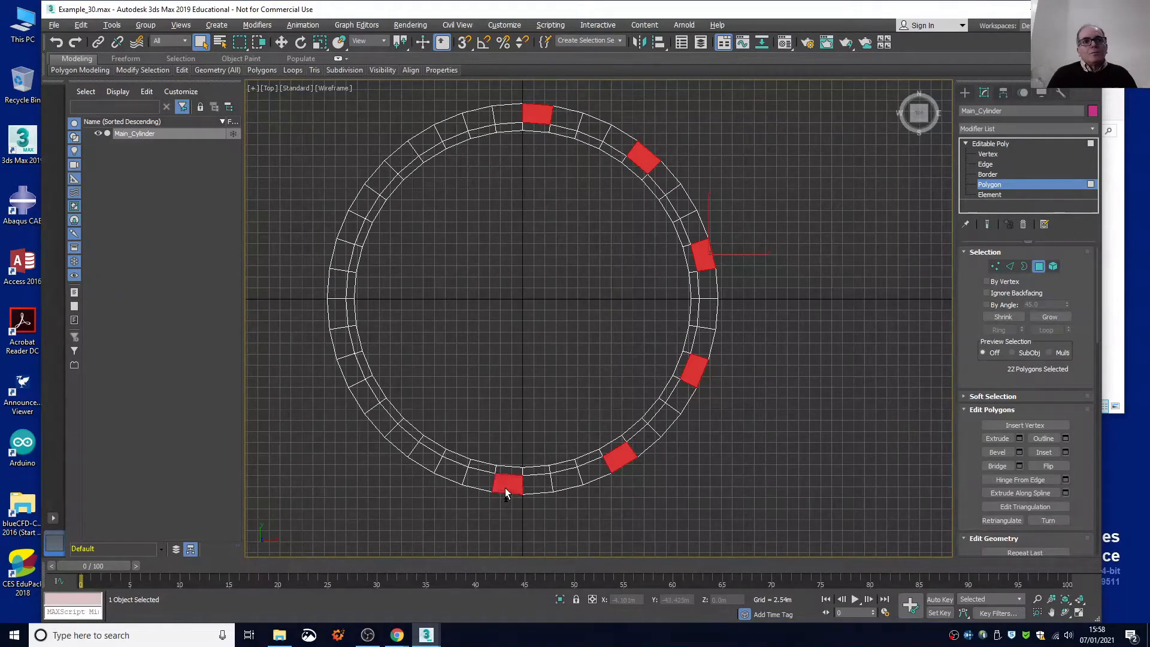
left_click(397, 445, "ctrl")
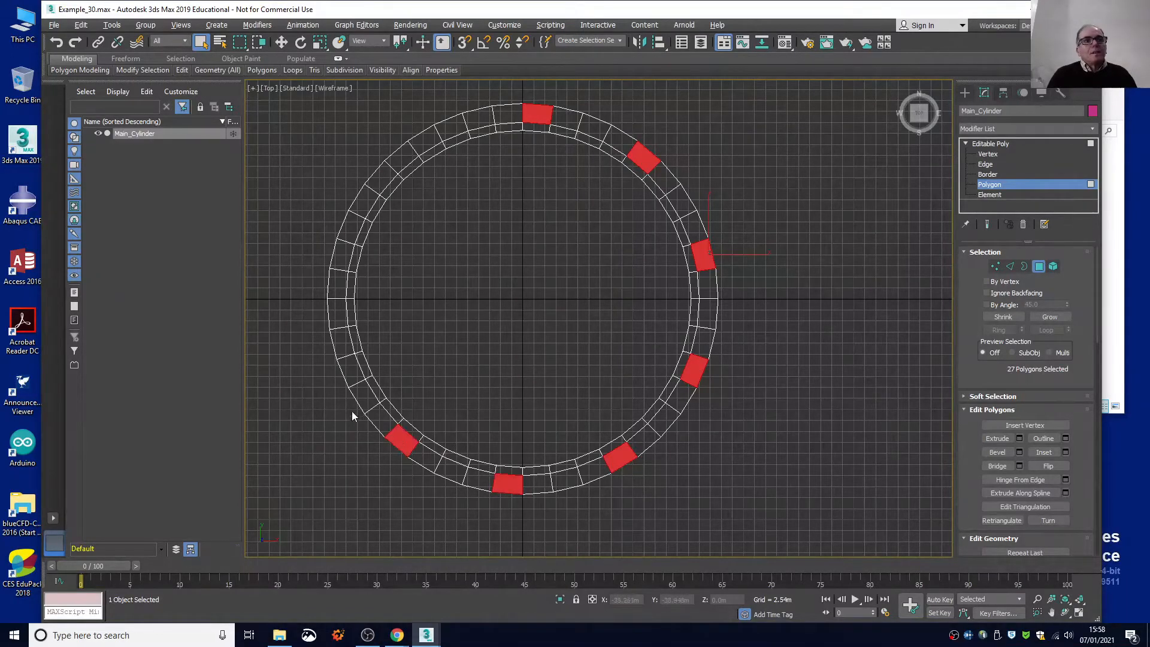
left_click(337, 343, "ctrl")
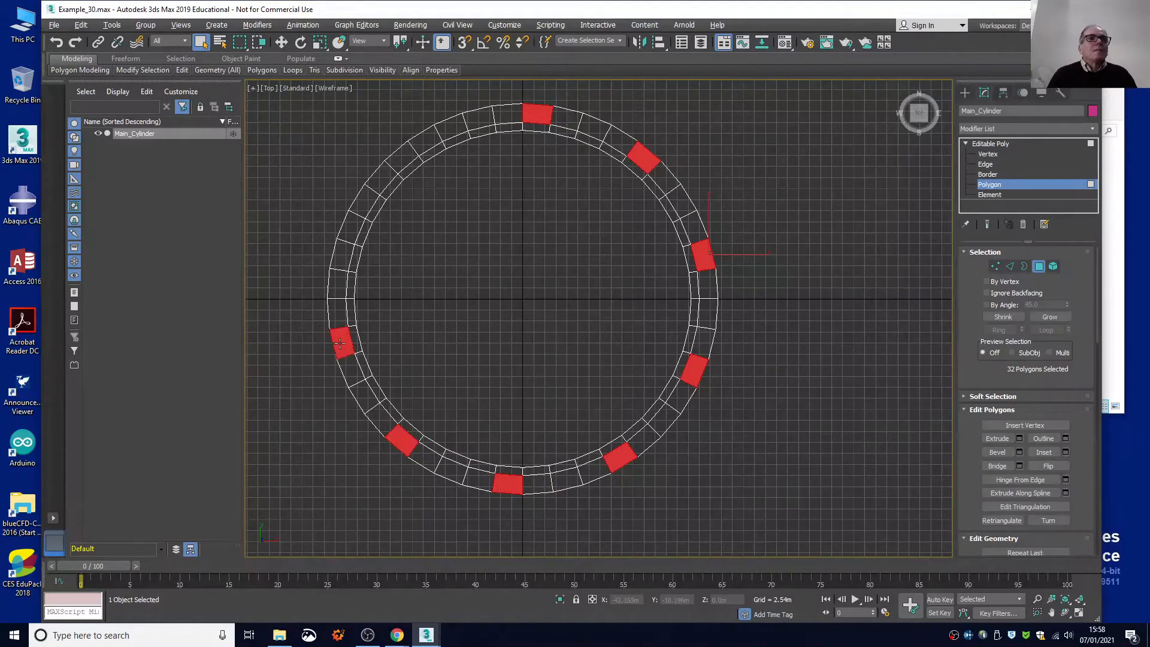
left_click(347, 226, "ctrl")
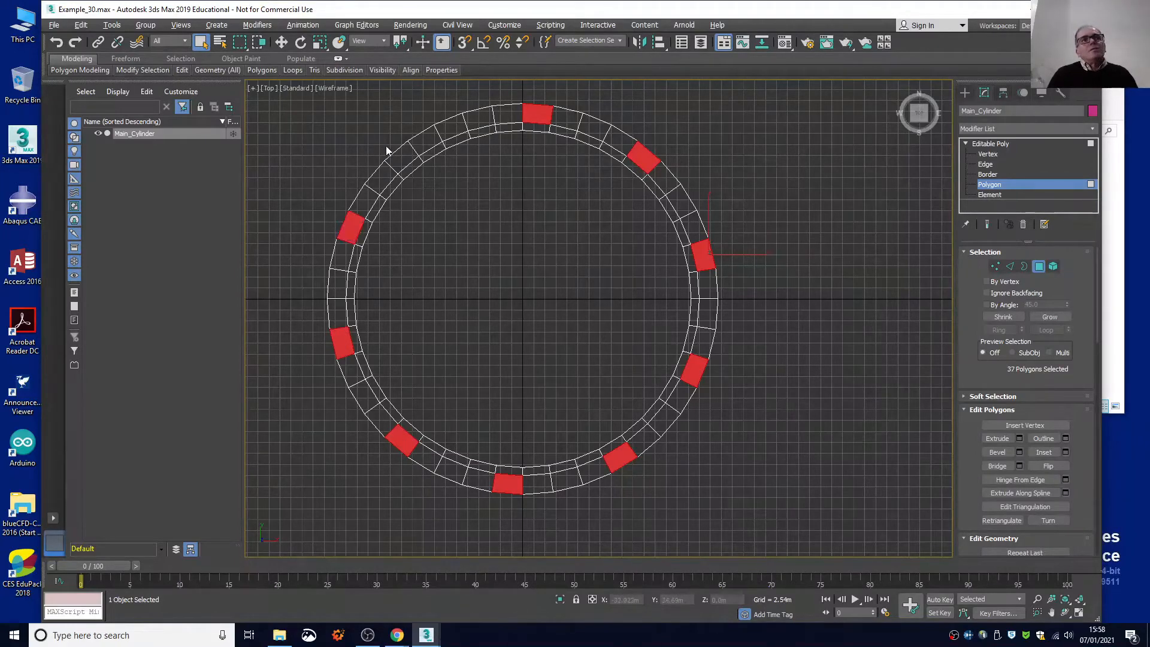
left_click_drag(409, 126, 425, 135)
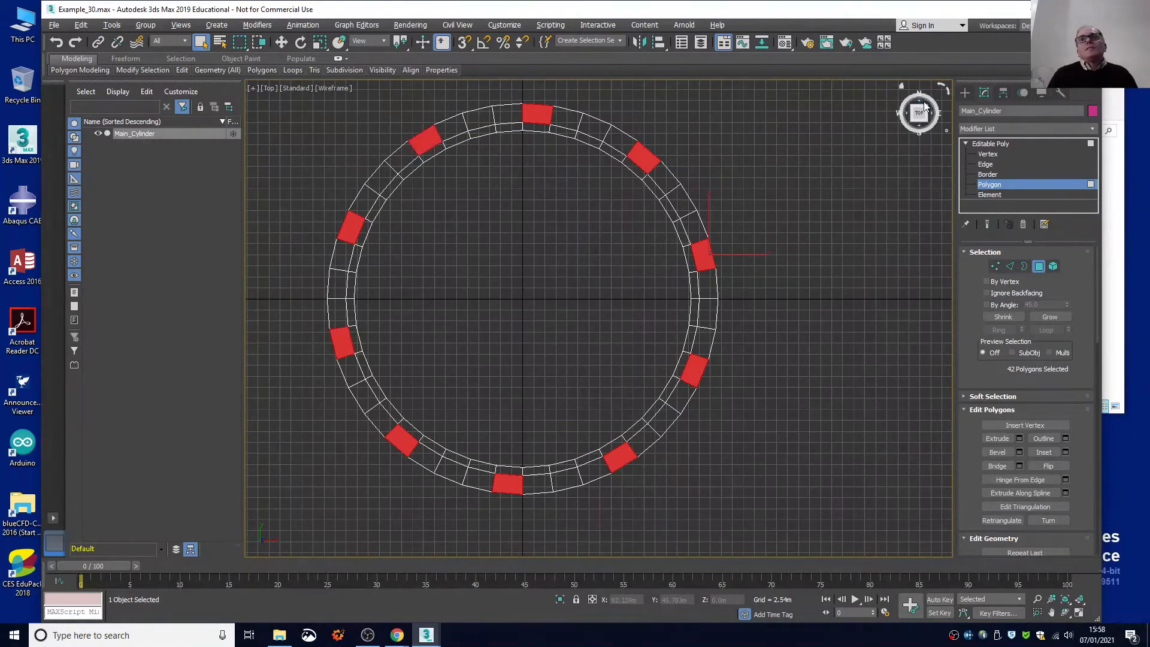
Add the missing outer wall and underside polygons of the first two segments at the ring's north and northeast to the selection.
left_click_drag(920, 116, 901, 101)
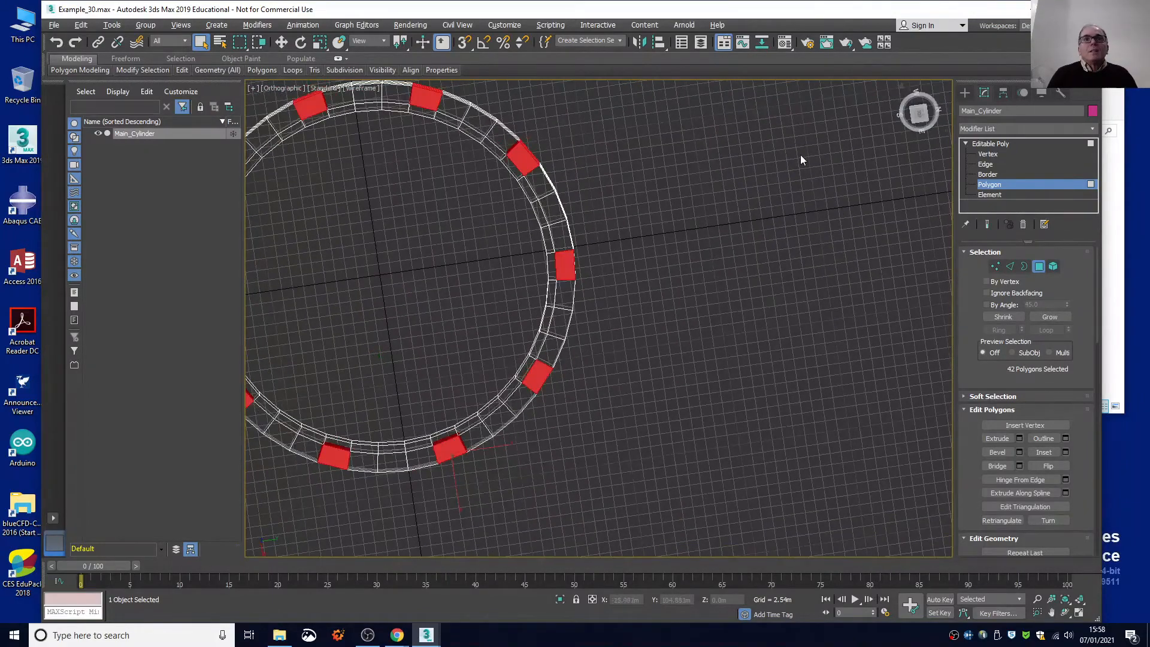
key("shift")
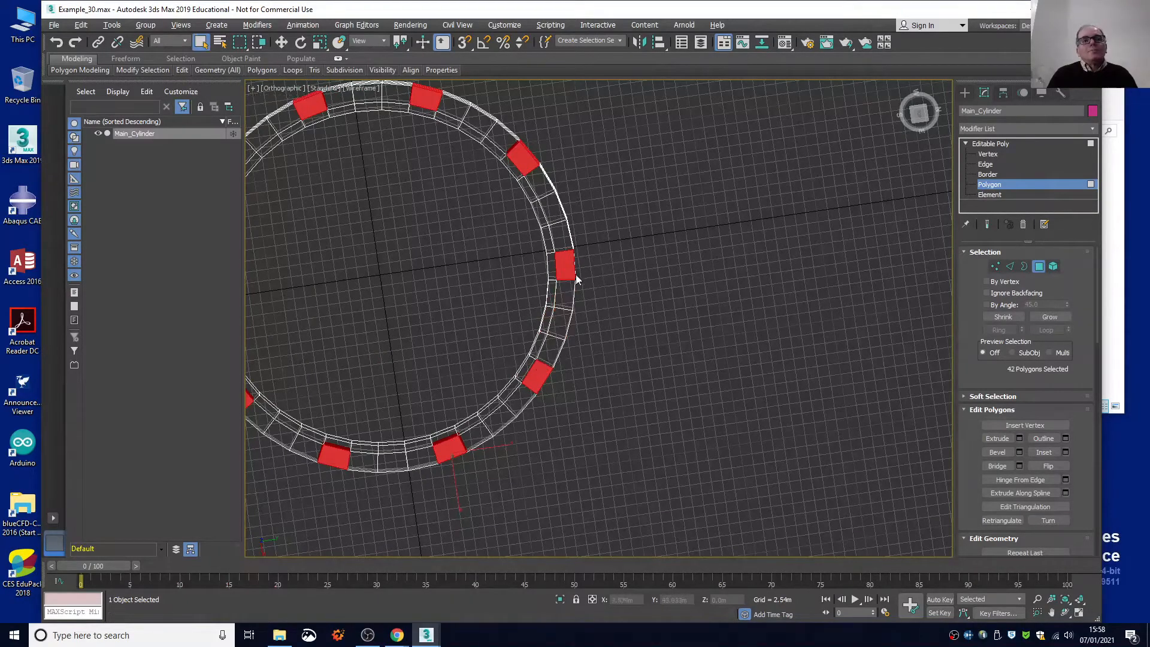
key("shift")
left_click_drag(916, 122, 852, 98)
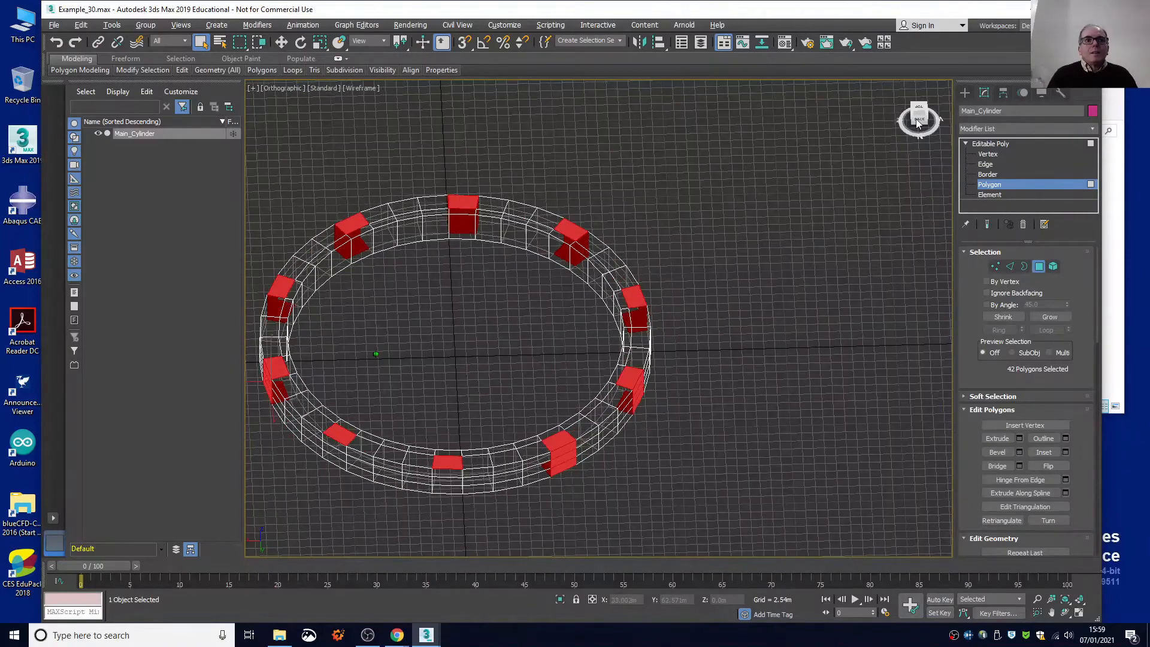
key("t")
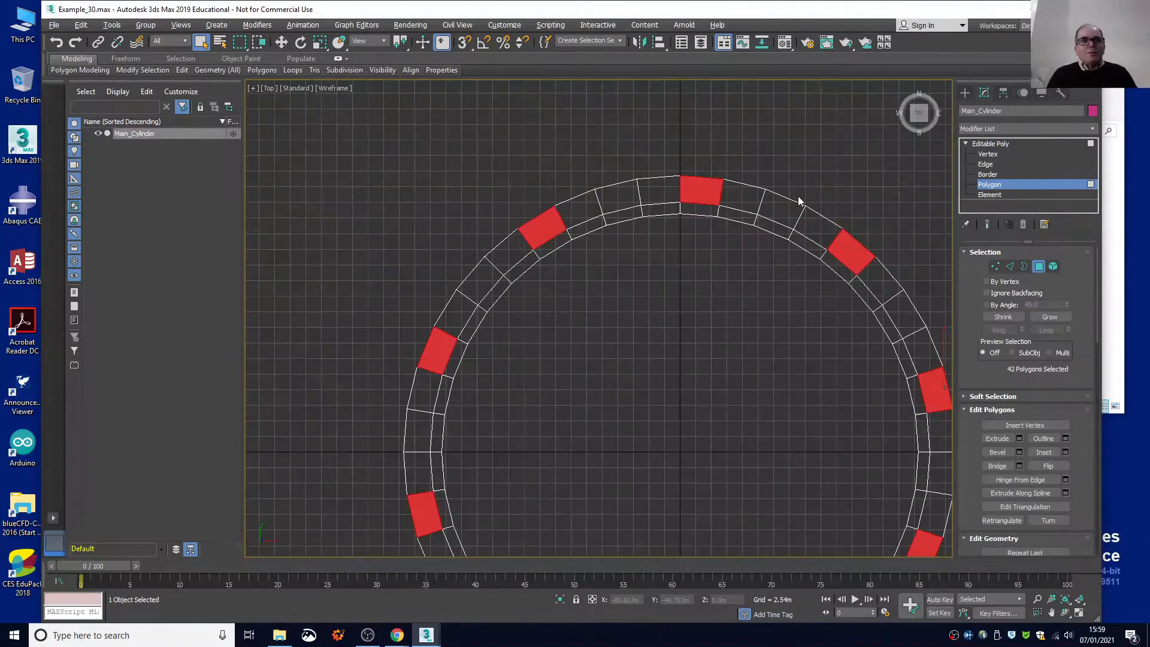
mouse_move(913, 116)
left_mouse_down()
mouse_move(906, 91)
mouse_move(912, 111)
left_mouse_up()
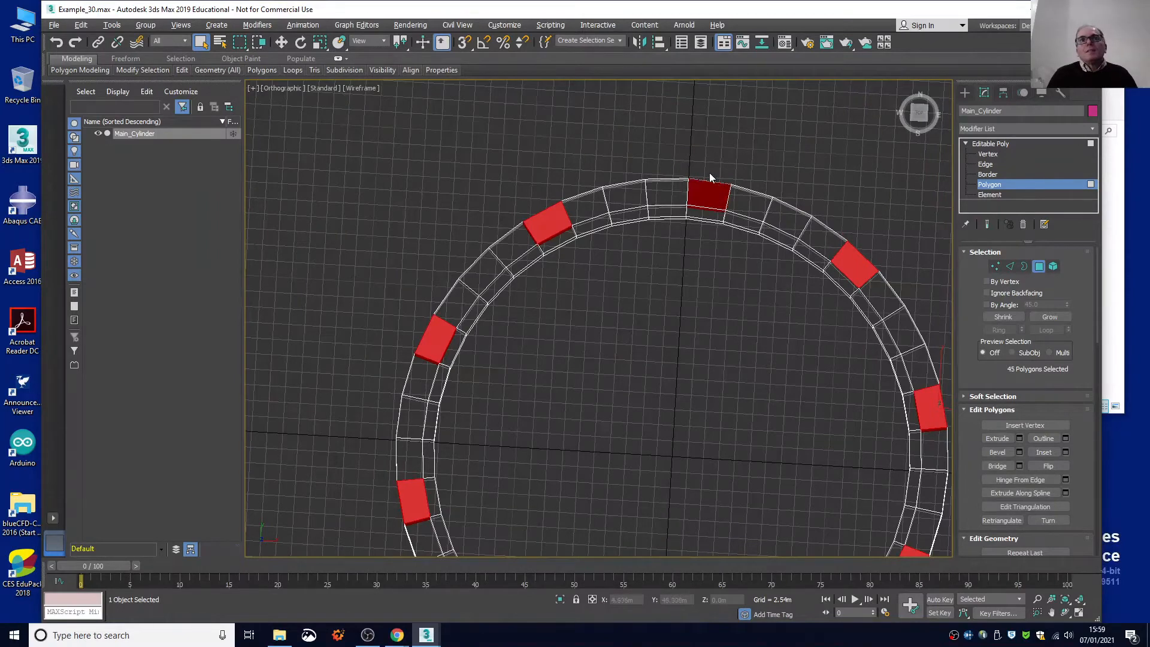
left_click_drag(872, 258, 866, 269, "ctrl")
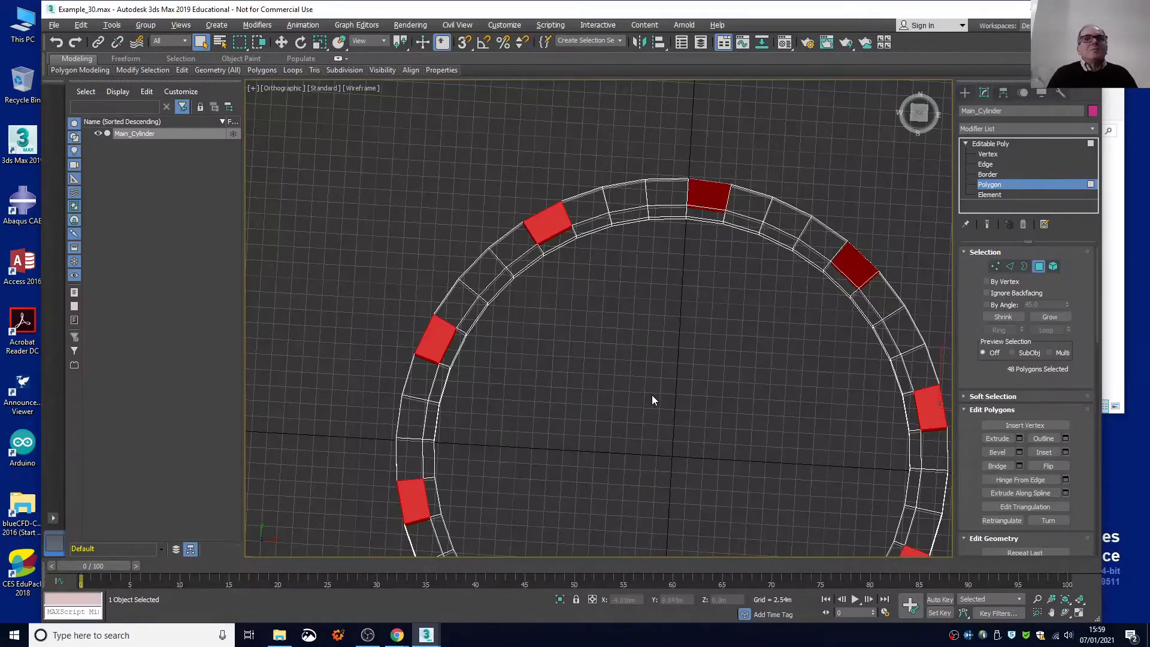
Add the top and inner wall polygons of the northeast segment so that its full cross-section is selected.
left_click_drag(921, 115, 871, 106)
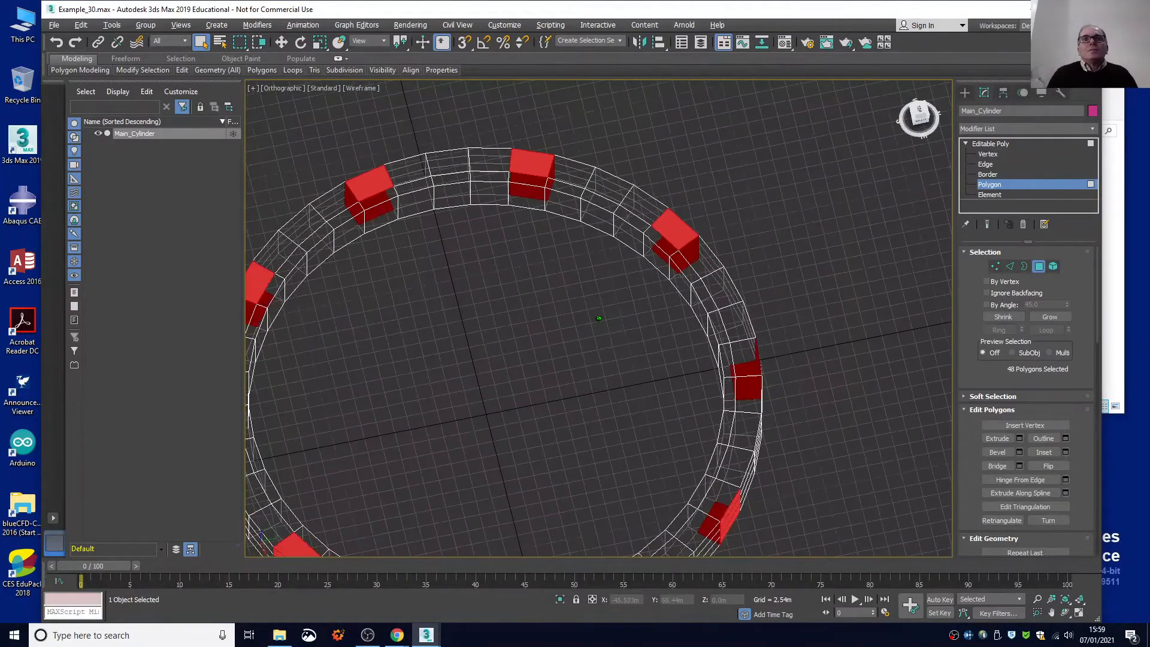
left_click_drag(928, 161, 917, 118)
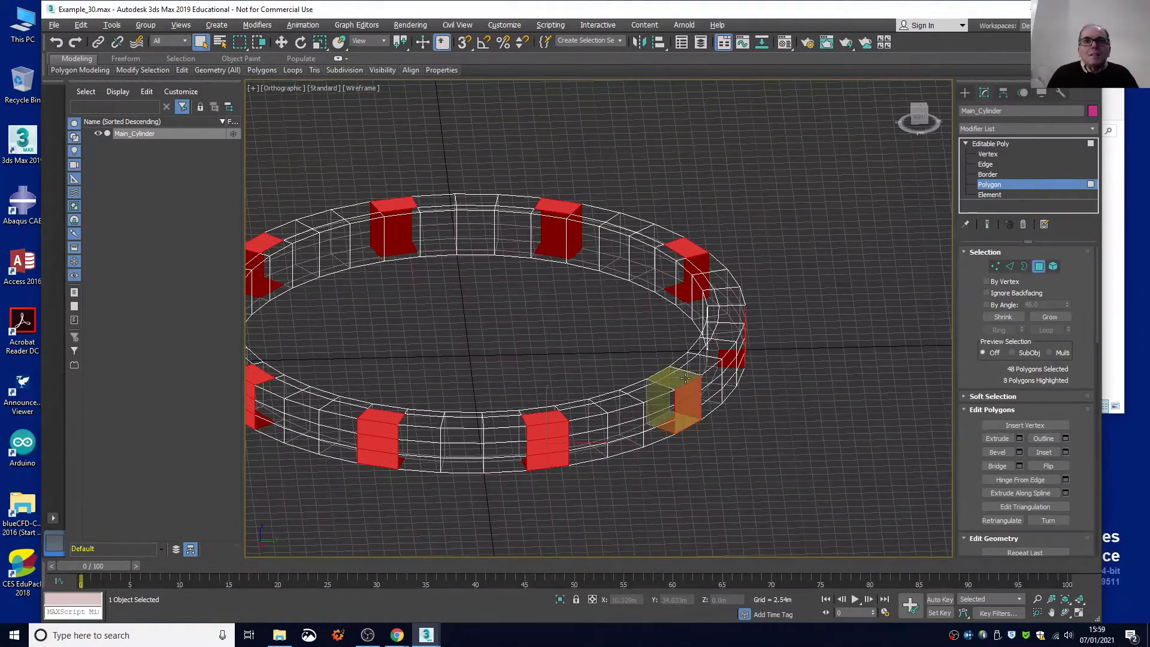
scroll(678, 378, "up", 2)
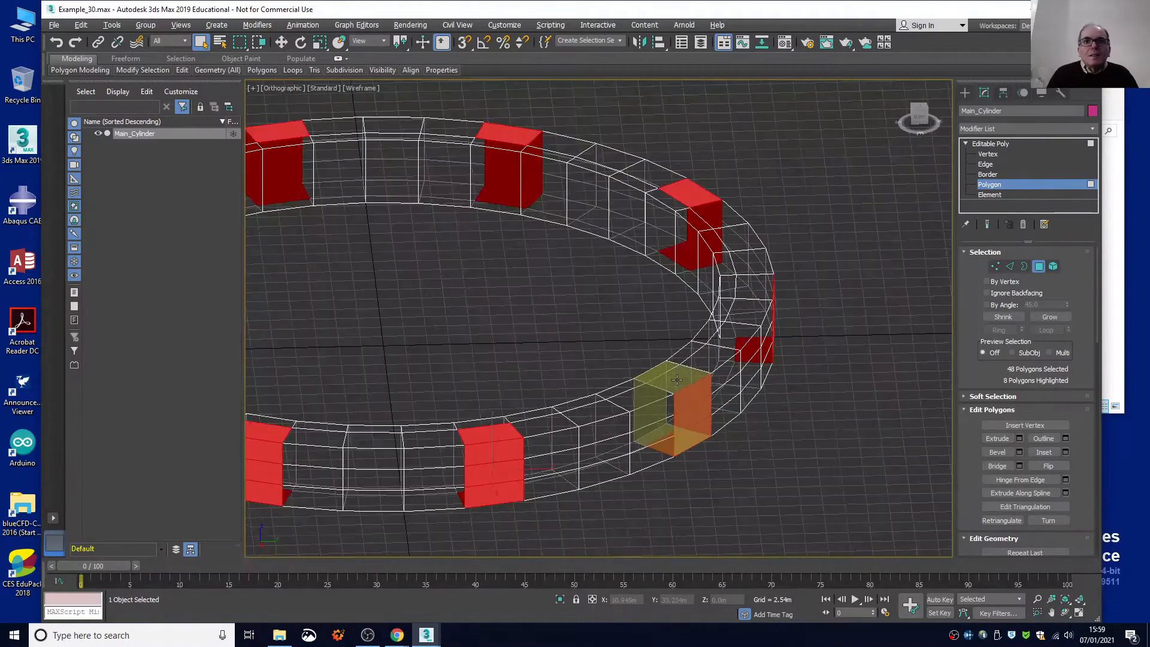
scroll(677, 379, "up", 5)
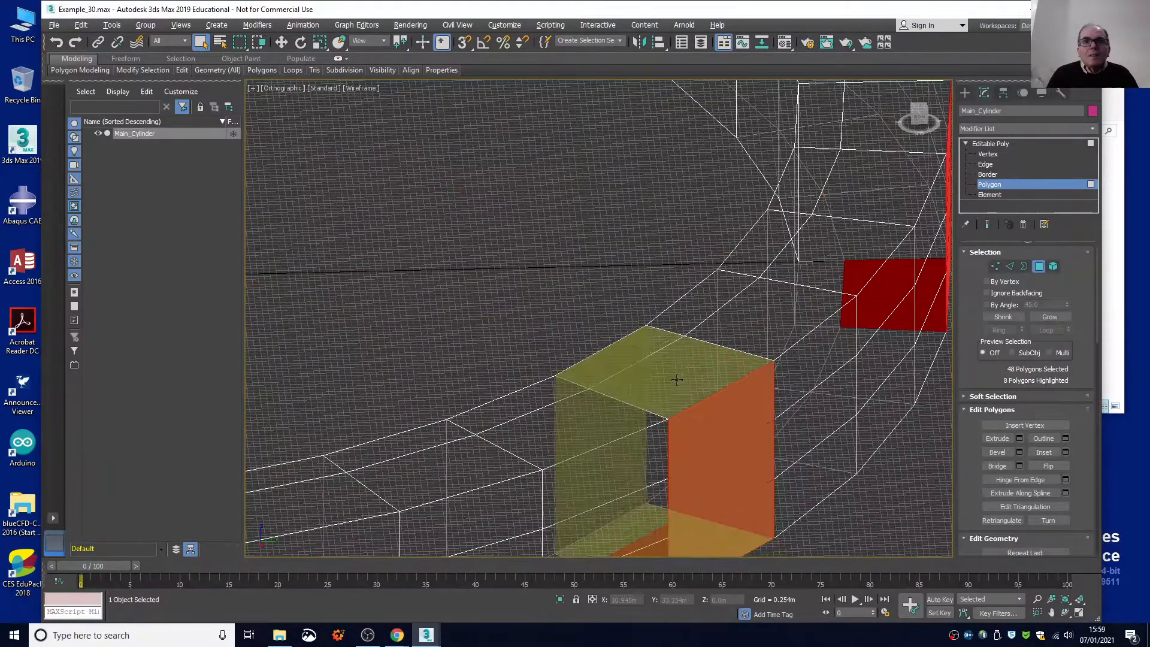
left_click(701, 349, "ctrl")
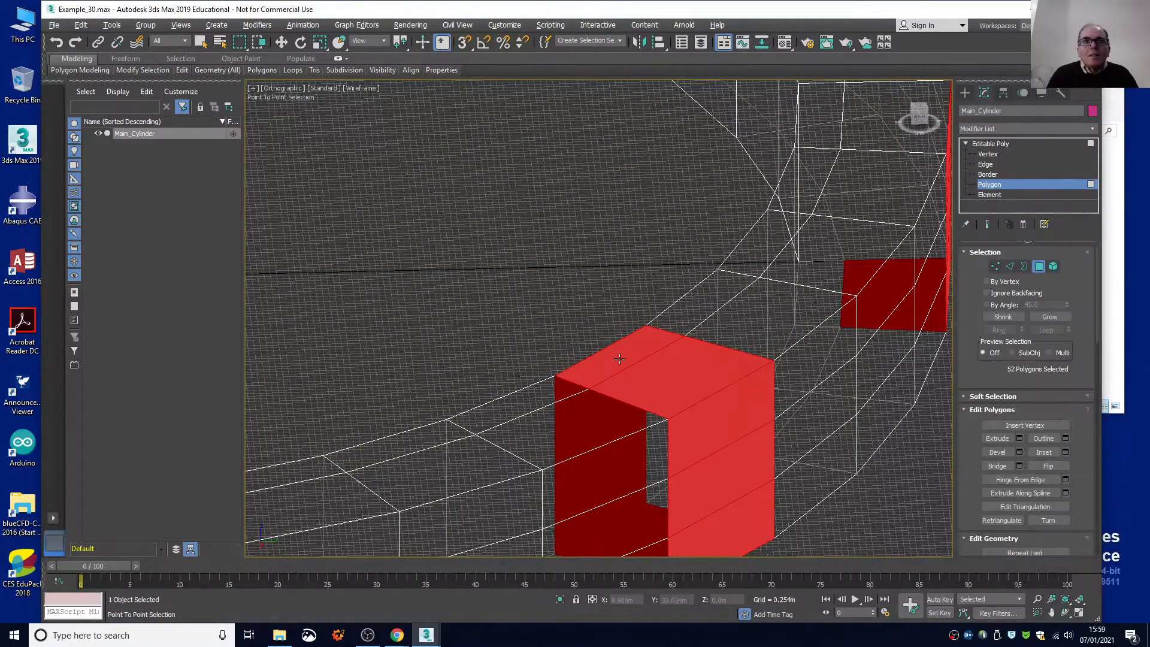
right_click(620, 358)
scroll(513, 240, "down", 8)
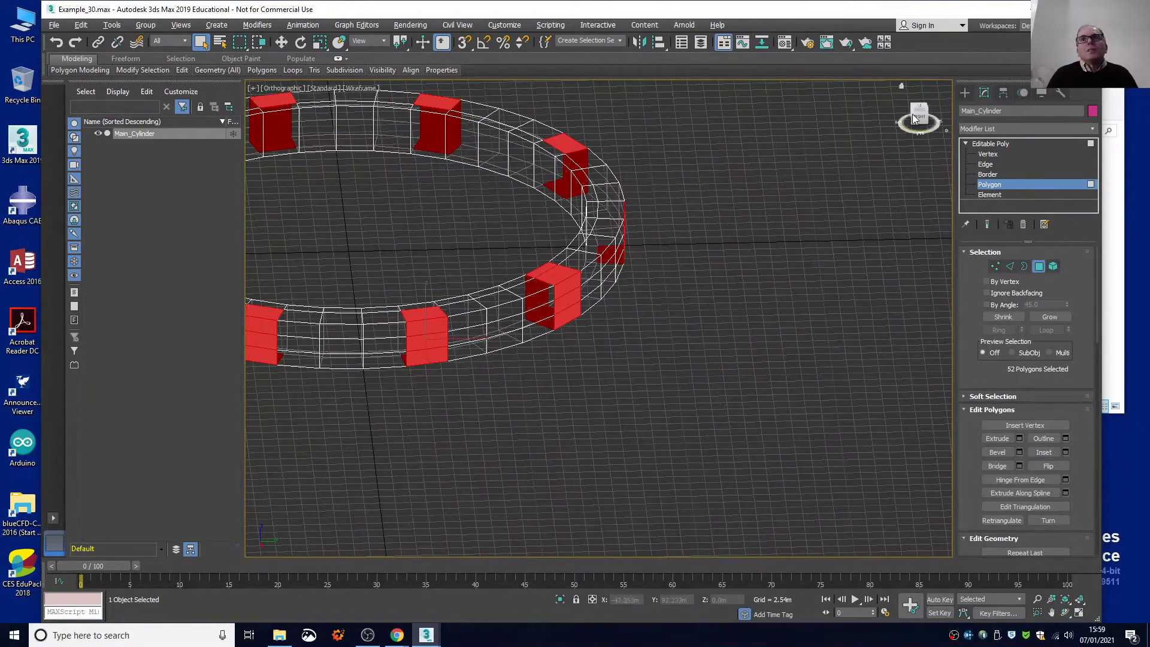
Return to the Top view with the whole ring in frame and switch to Border level.
key("t")
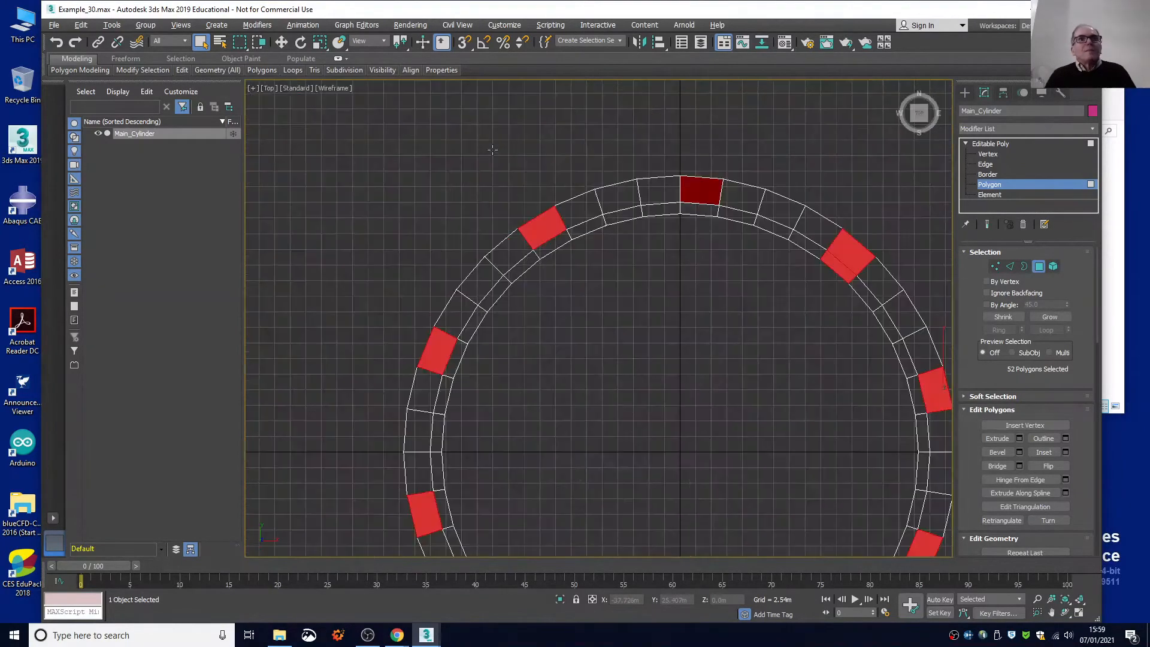
scroll(527, 260, "up", 3)
scroll(523, 259, "down", 4)
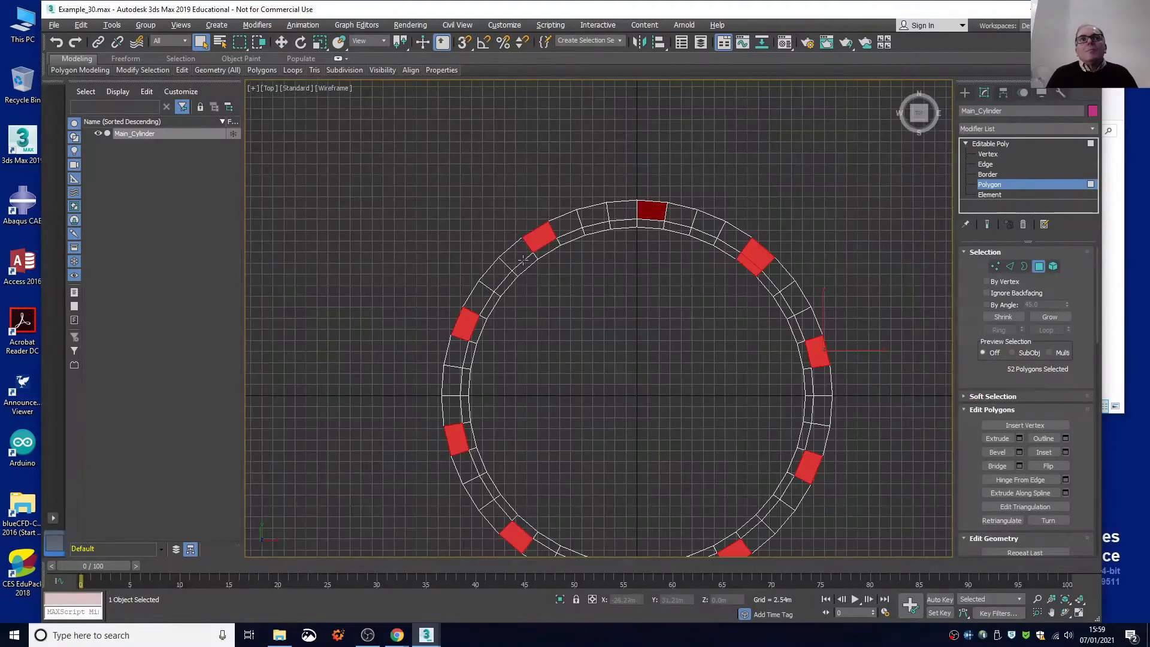
scroll(523, 259, "down", 2)
left_click(988, 175)
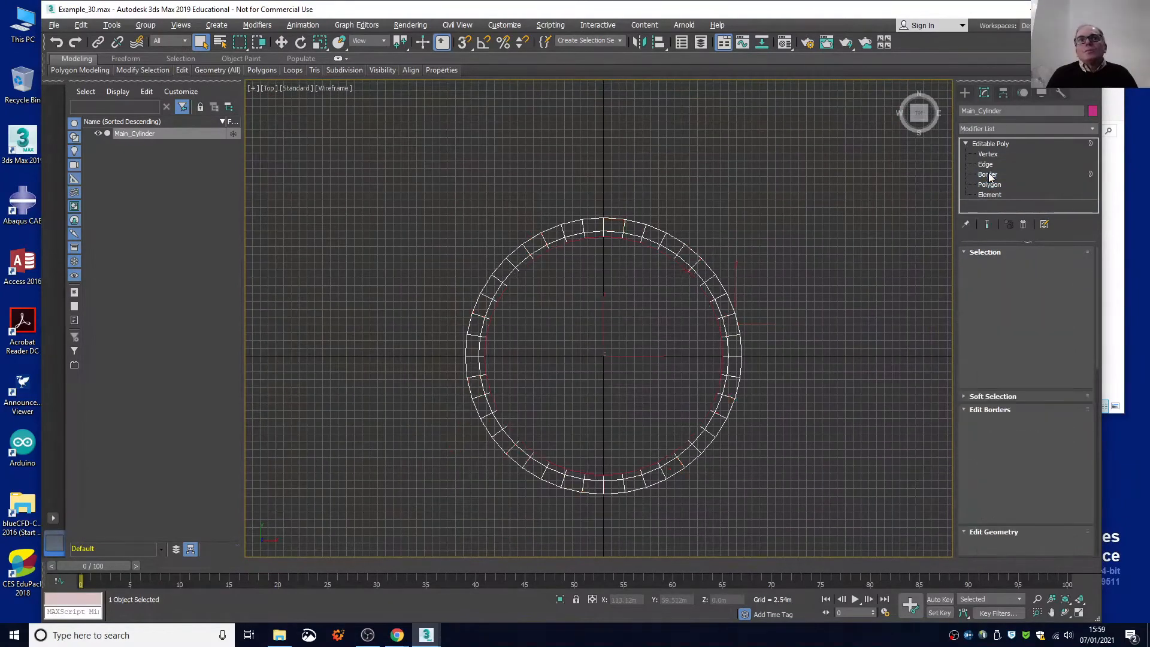
Switch to Polygon level and clear the existing polygon selection on the ring.
left_click(996, 185)
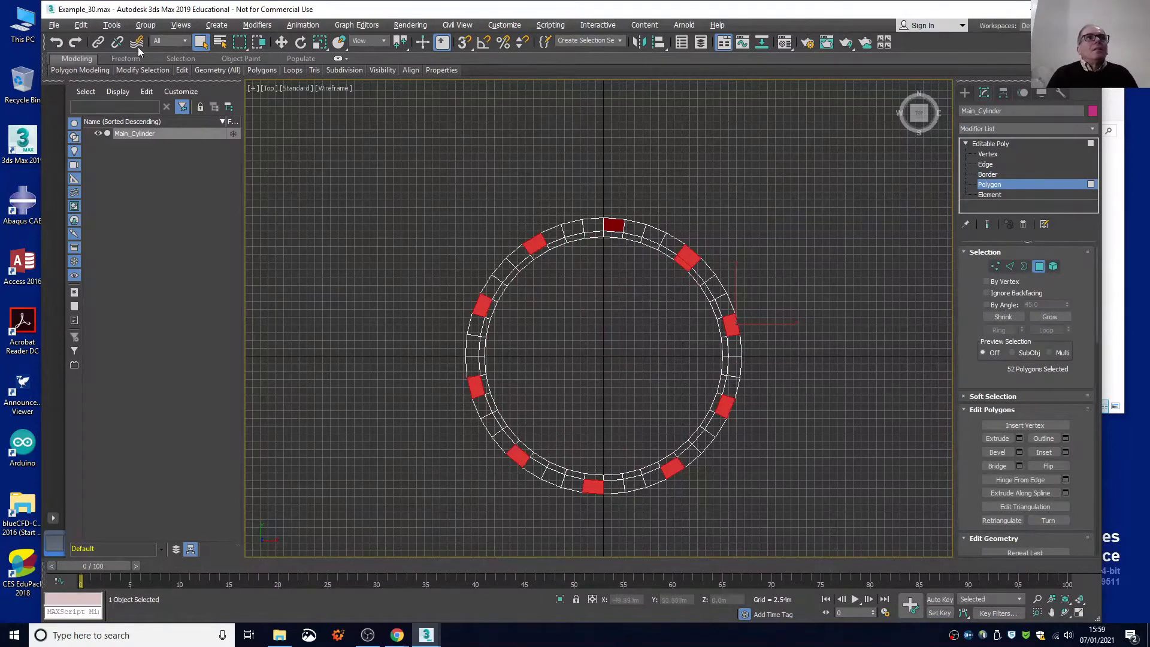
left_click(77, 26)
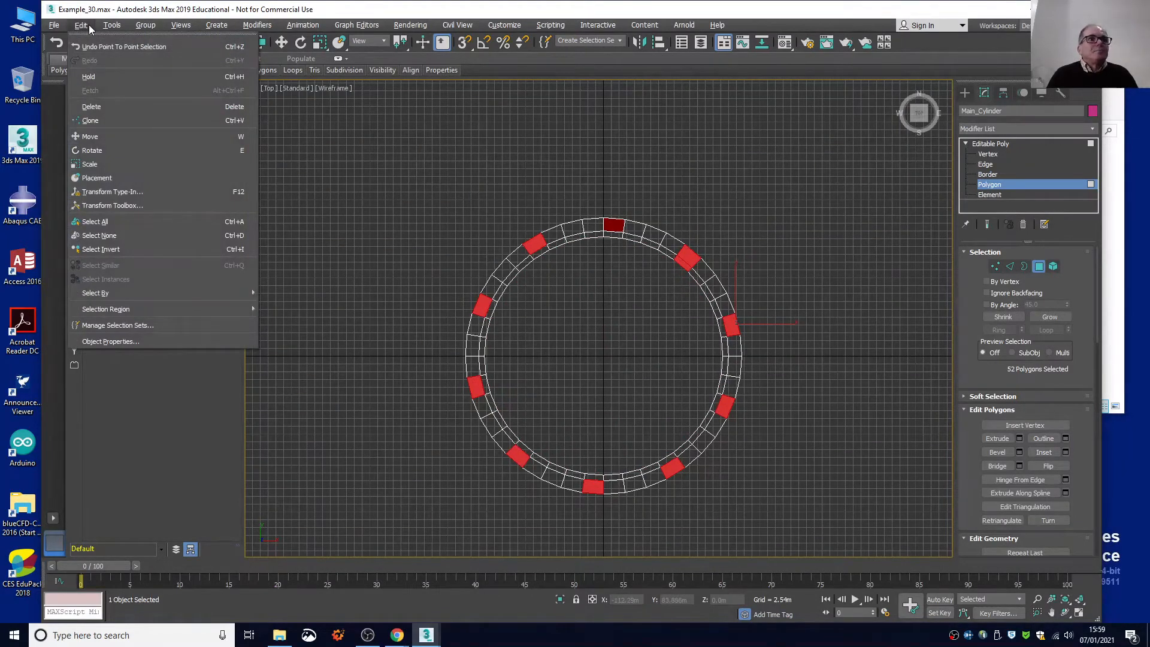
left_click(114, 236)
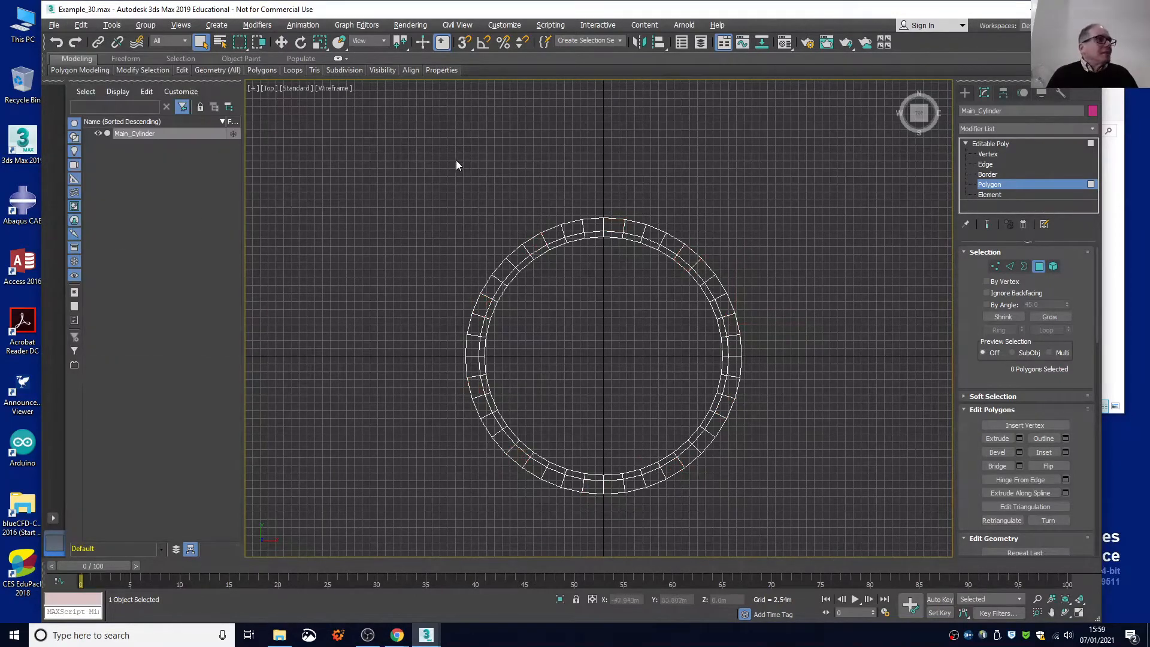
Select the outer rim segments through their full height at the north, northeast and northwest, plus two along the west side, every fourth segment.
scroll(617, 206, "up", 5)
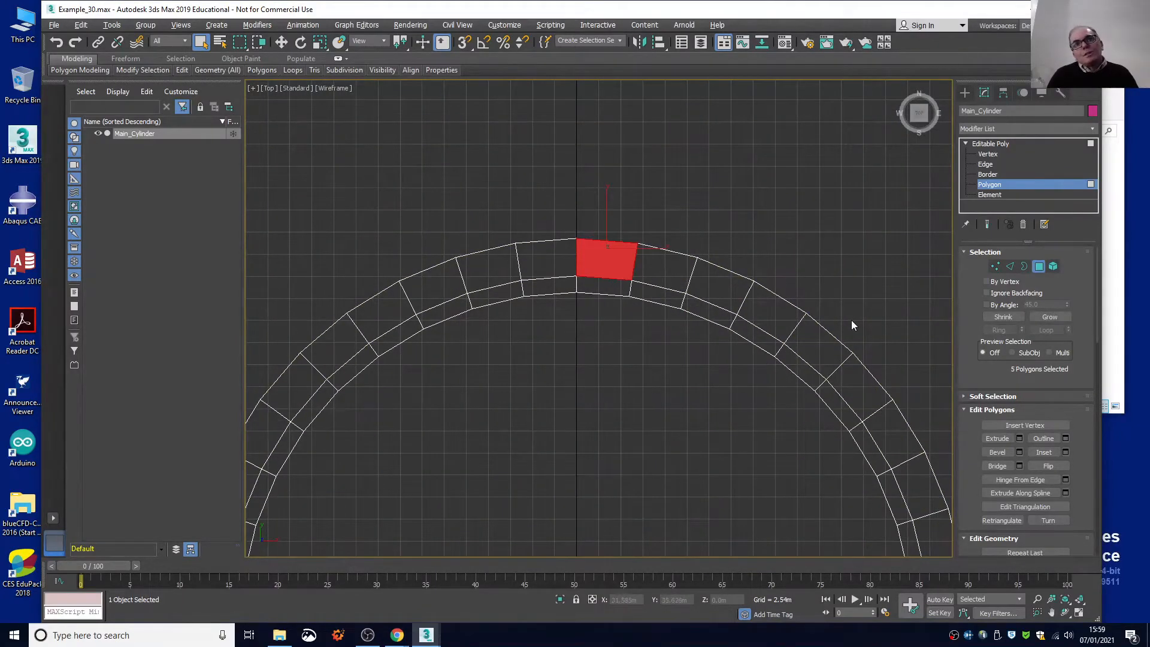
left_click(828, 346)
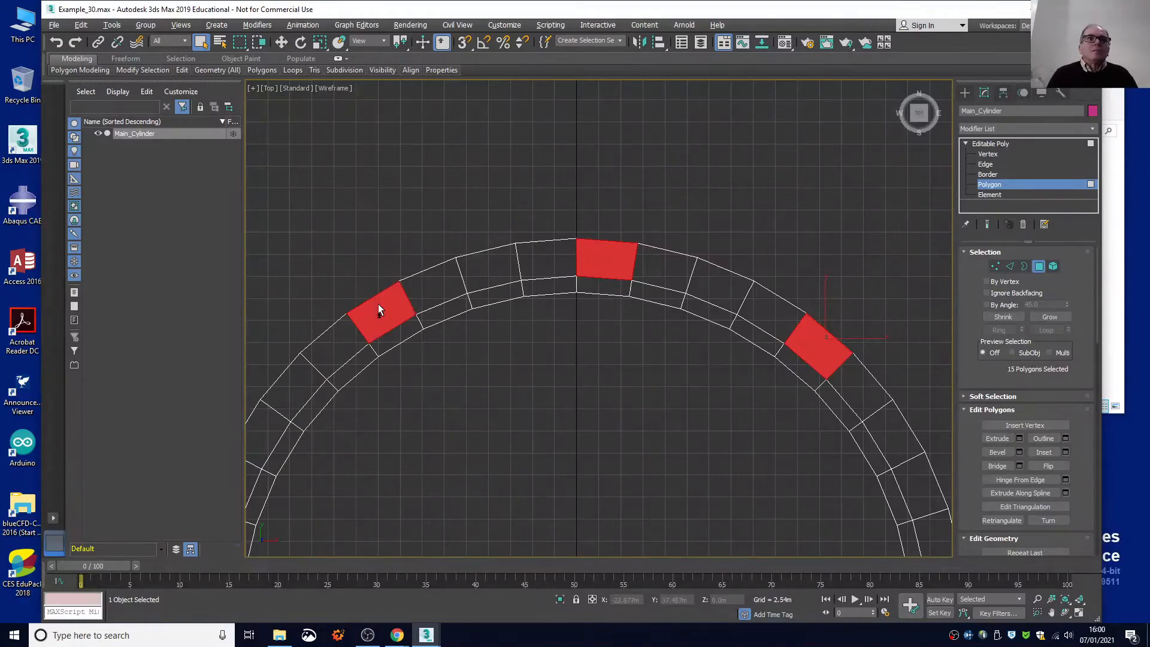
scroll(379, 309, "up", 3)
scroll(378, 309, "down", 8)
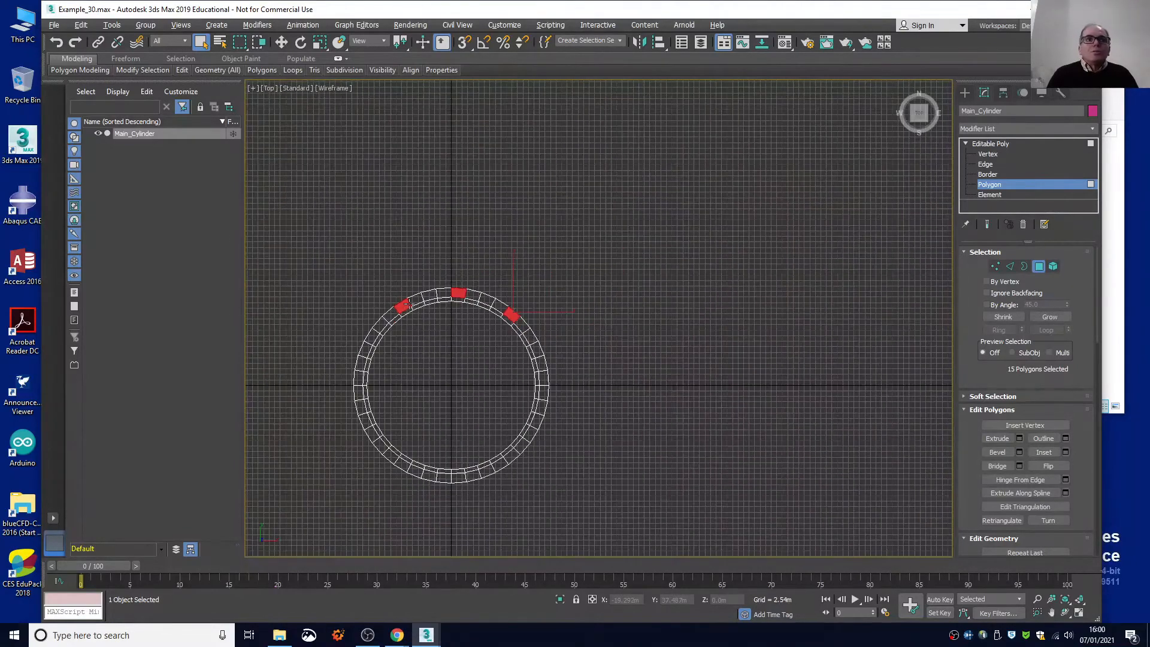
scroll(350, 343, "up", 5)
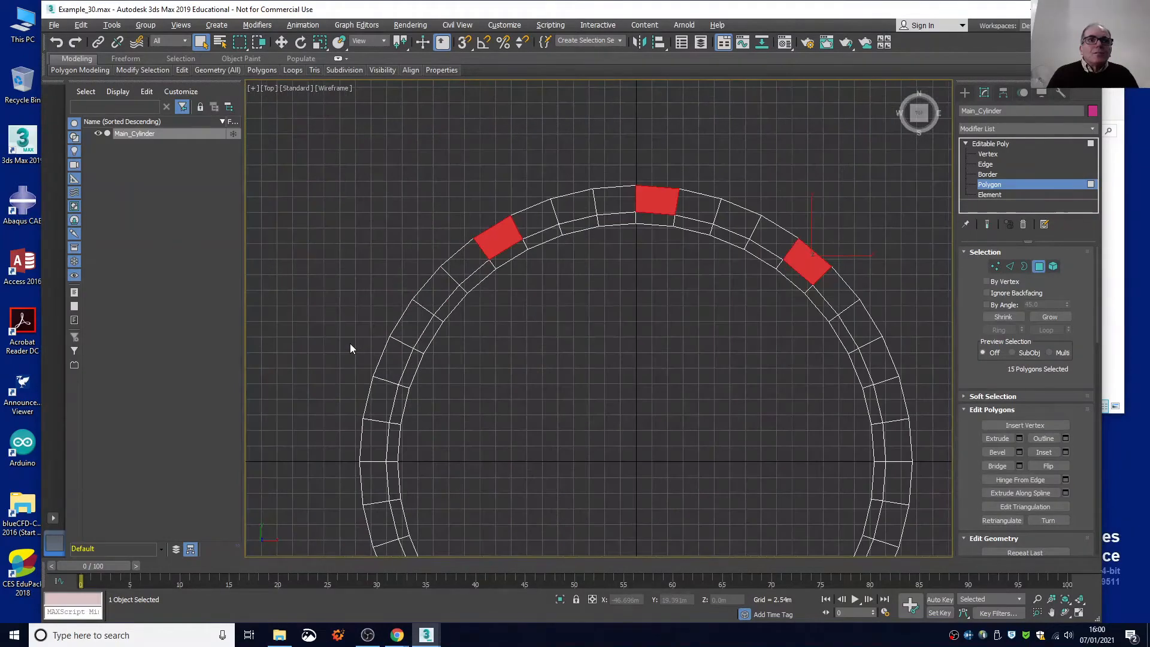
left_click_drag(351, 344, 387, 359)
scroll(387, 359, "down", 5)
scroll(377, 414, "up", 5)
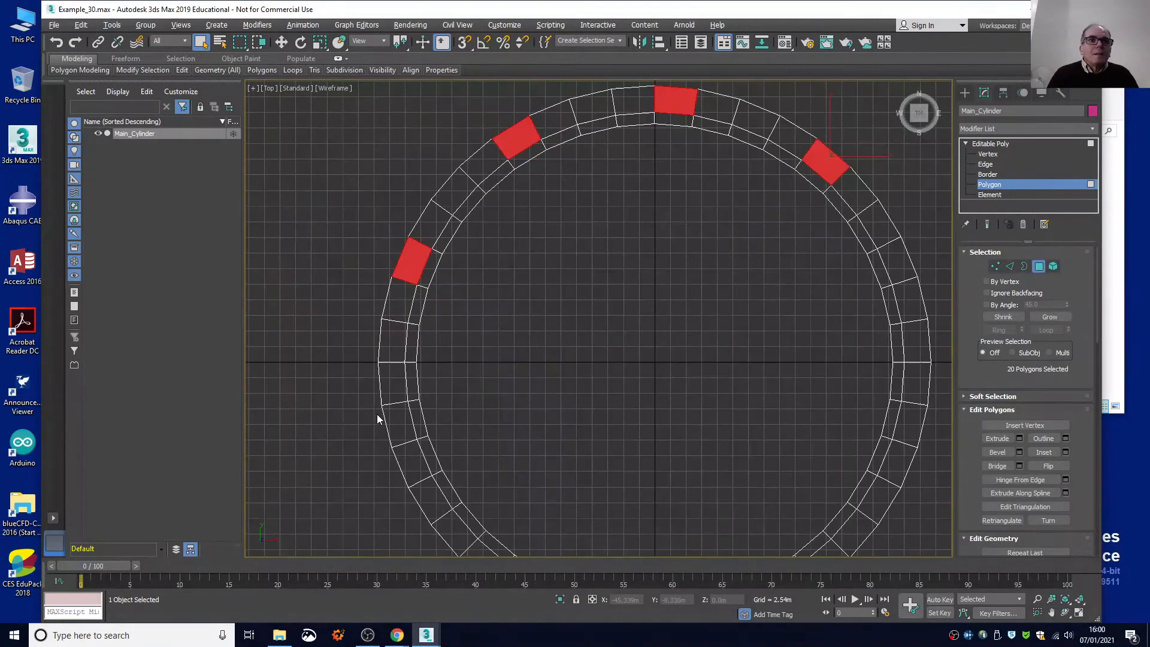
left_click(392, 426, "ctrl")
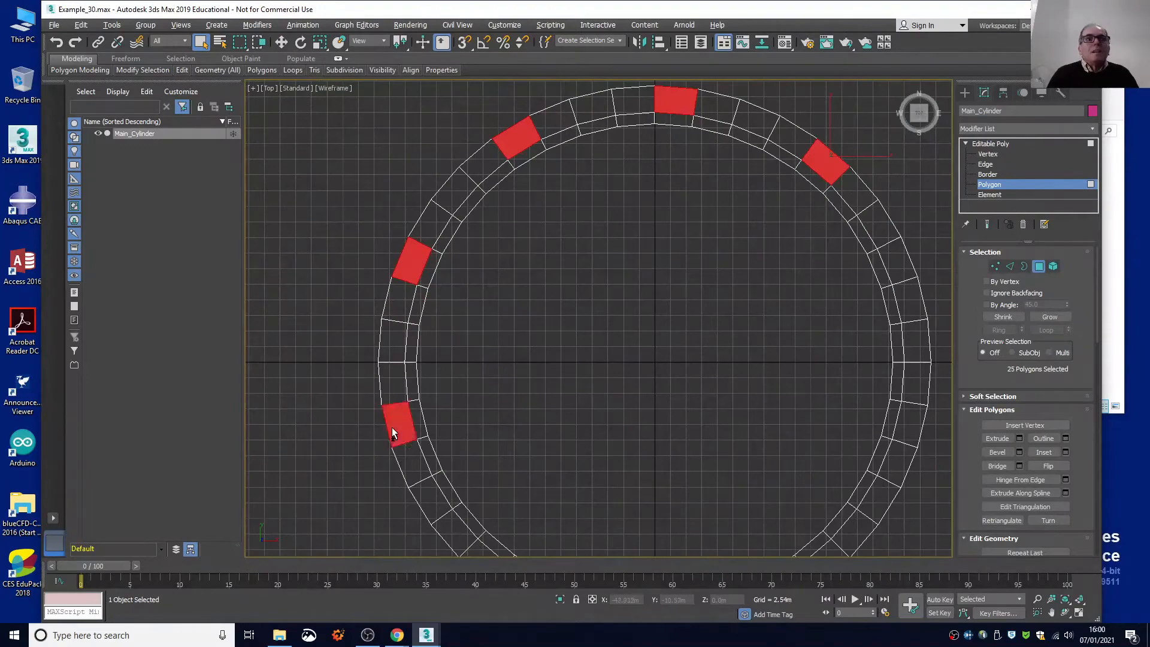
Add every fourth outer rim segment from the southwest through the south and southeast up to the lower east side.
scroll(392, 424, "up", 3)
scroll(392, 424, "down", 5)
scroll(392, 424, "down", 3)
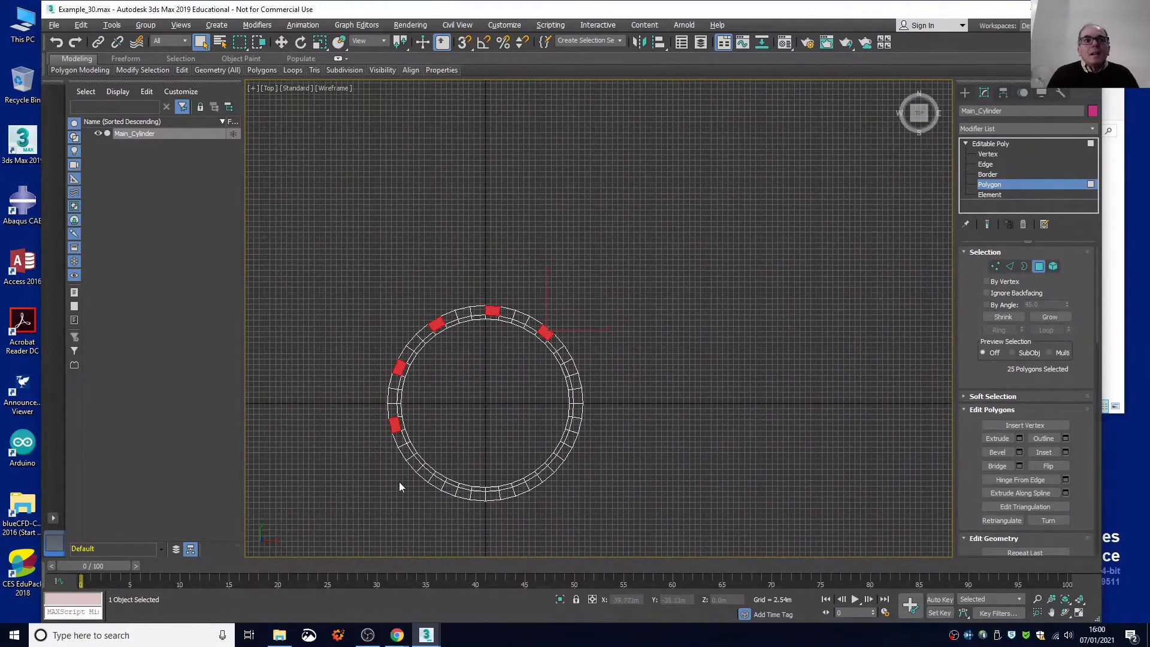
scroll(419, 485, "up", 6)
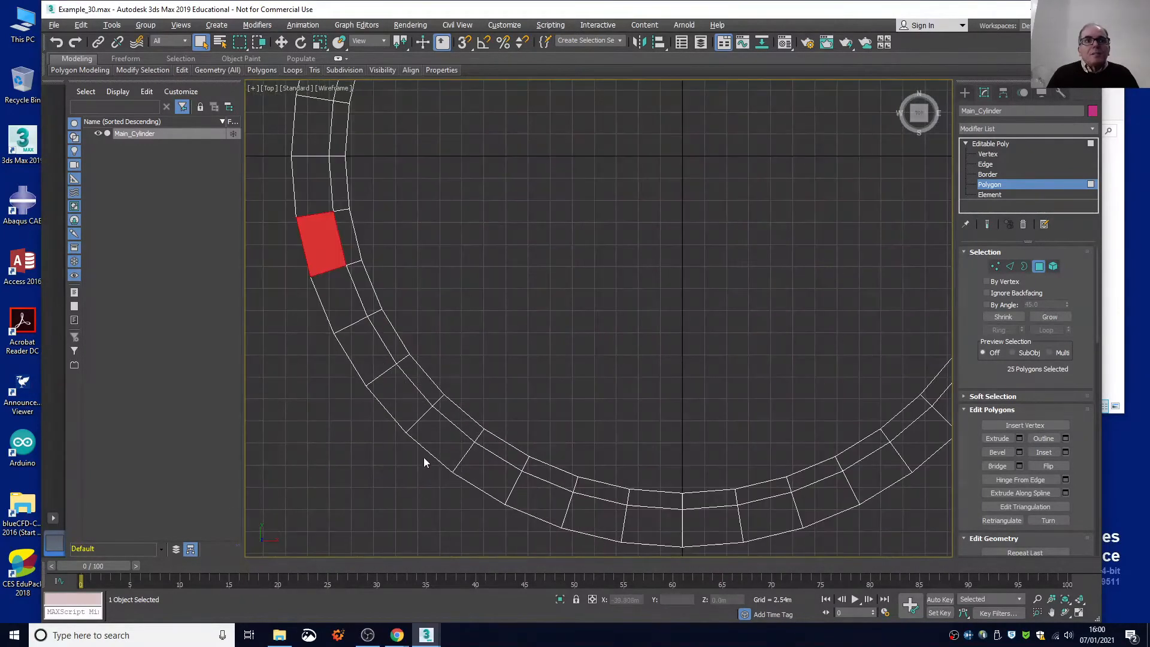
left_click_drag(399, 445, 430, 447)
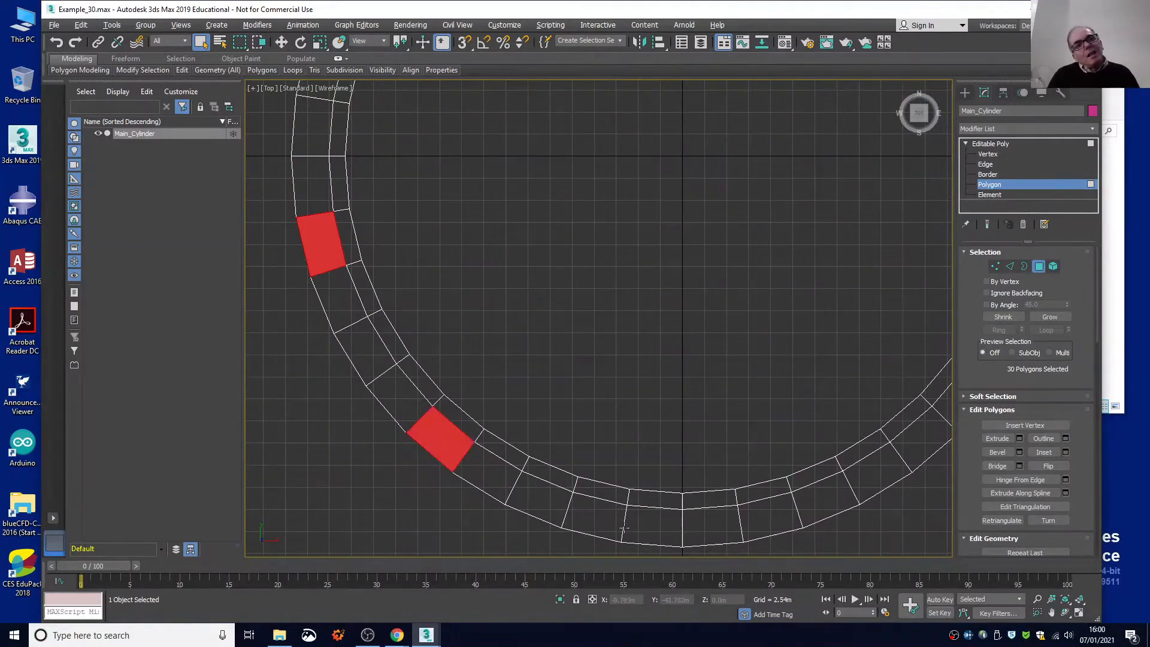
scroll(623, 528, "down", 3)
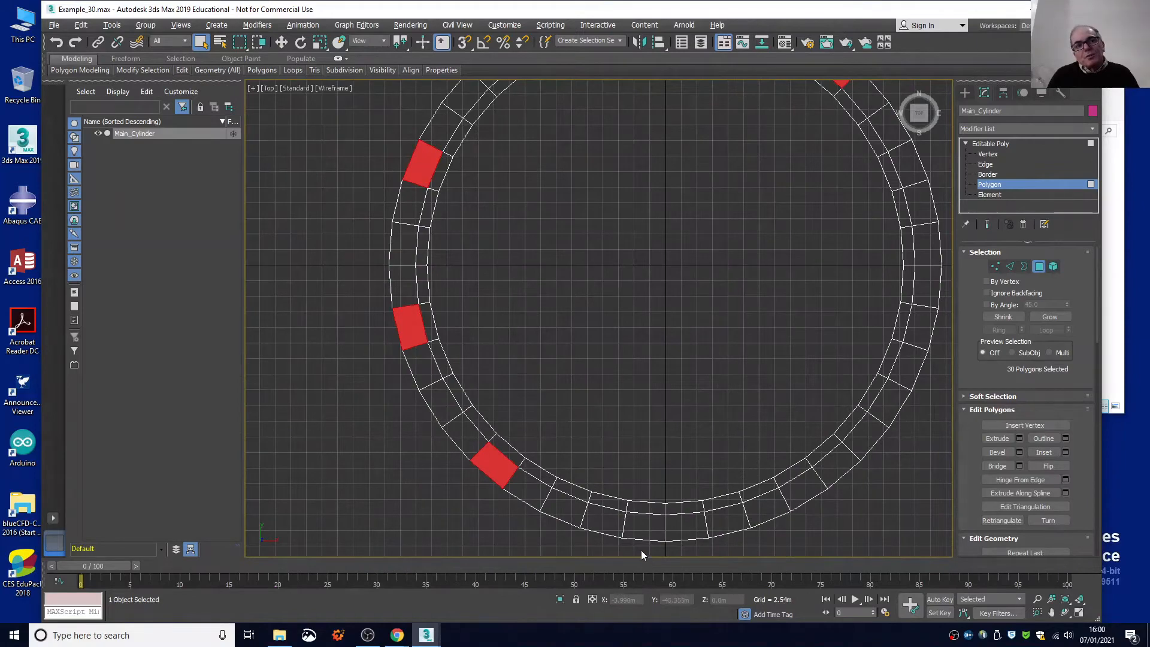
left_click(643, 530, "ctrl")
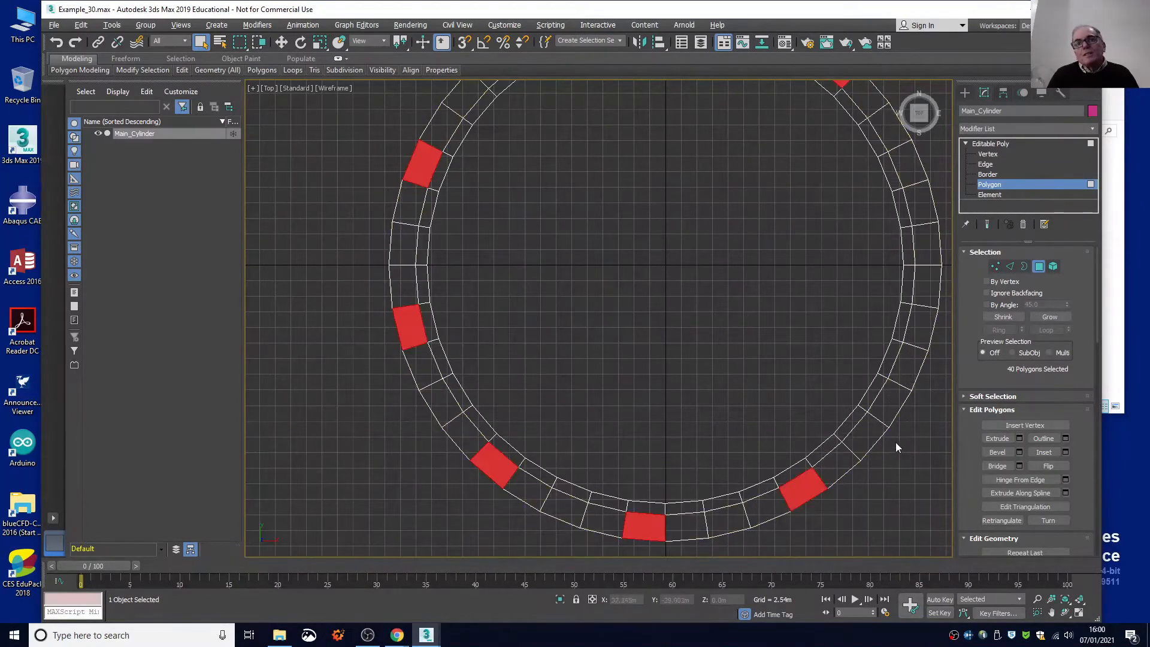
left_click(913, 369, "ctrl")
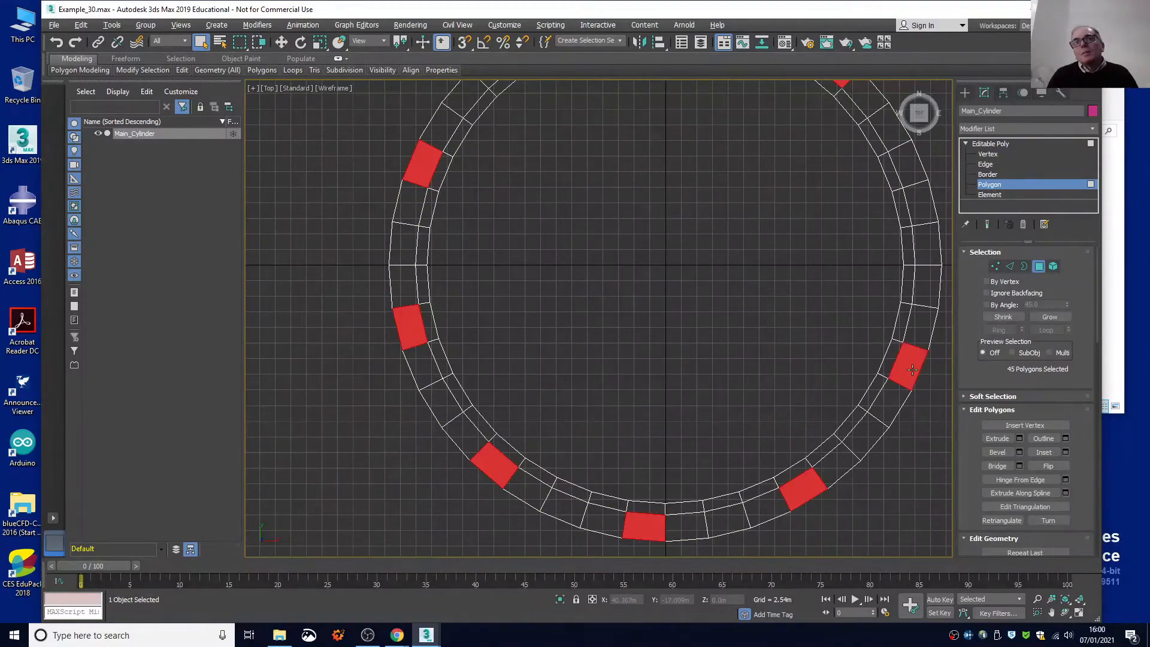
Add the last evenly spaced segment on the upper east side and delete the ten selected segments to open notches around the ring.
scroll(901, 359, "up", 4)
scroll(766, 374, "down", 4)
scroll(755, 370, "down", 3)
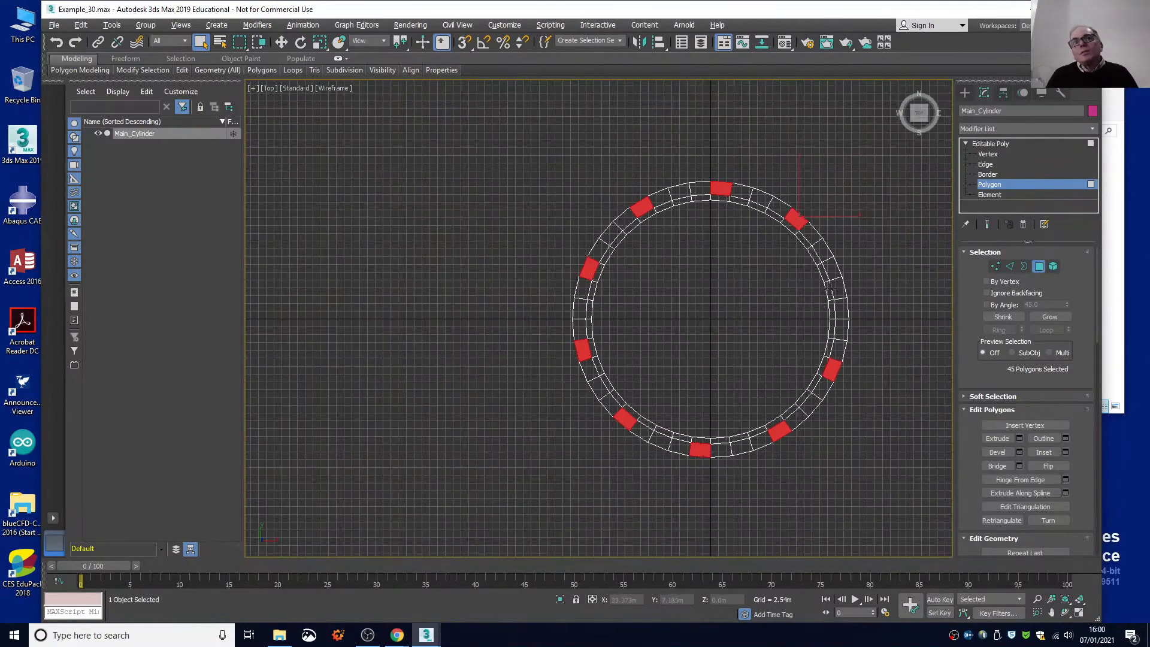
scroll(827, 294, "up", 2)
left_click_drag(876, 270, 850, 288)
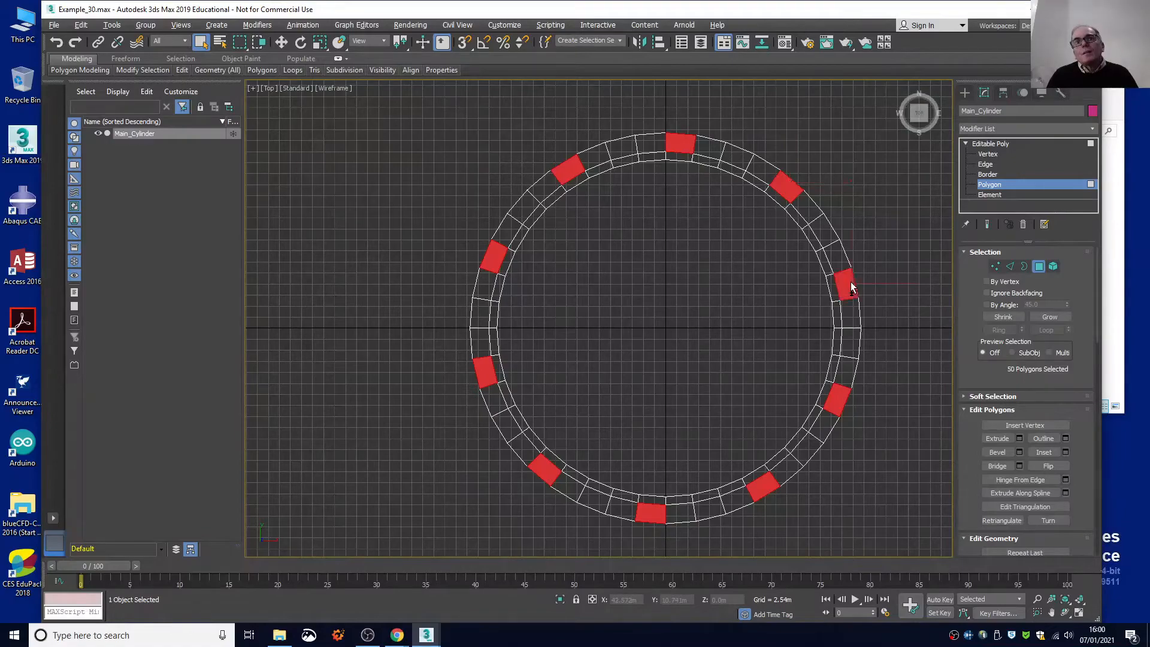
left_click_drag(914, 122, 898, 153)
left_click_drag(914, 113, 917, 117)
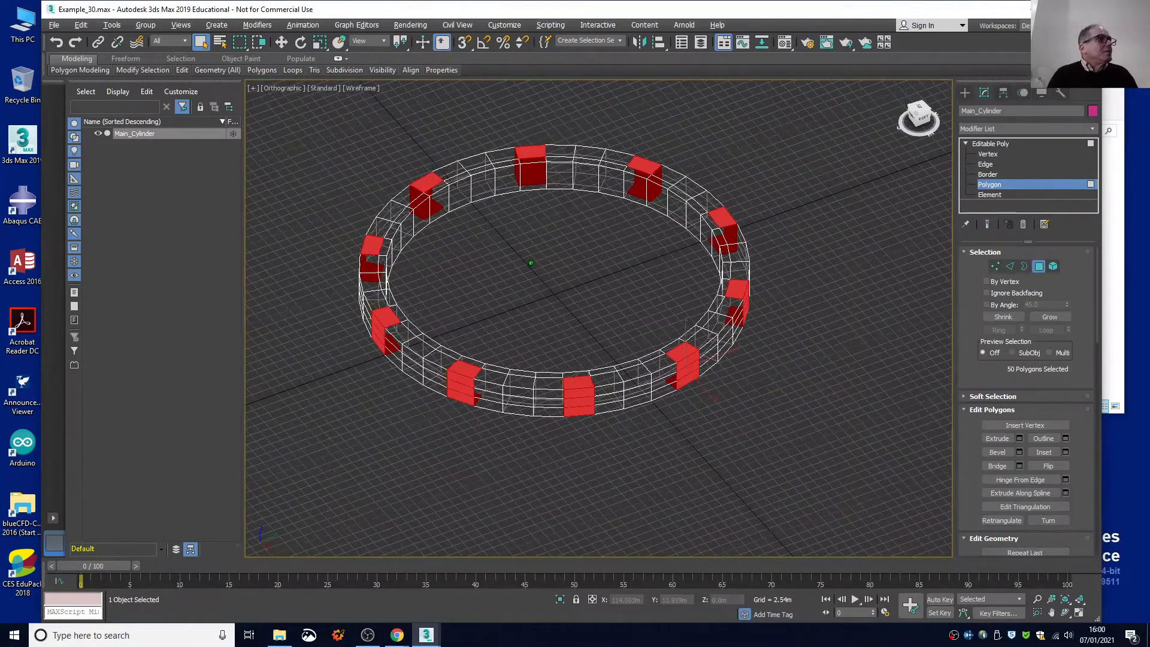
key("Delete")
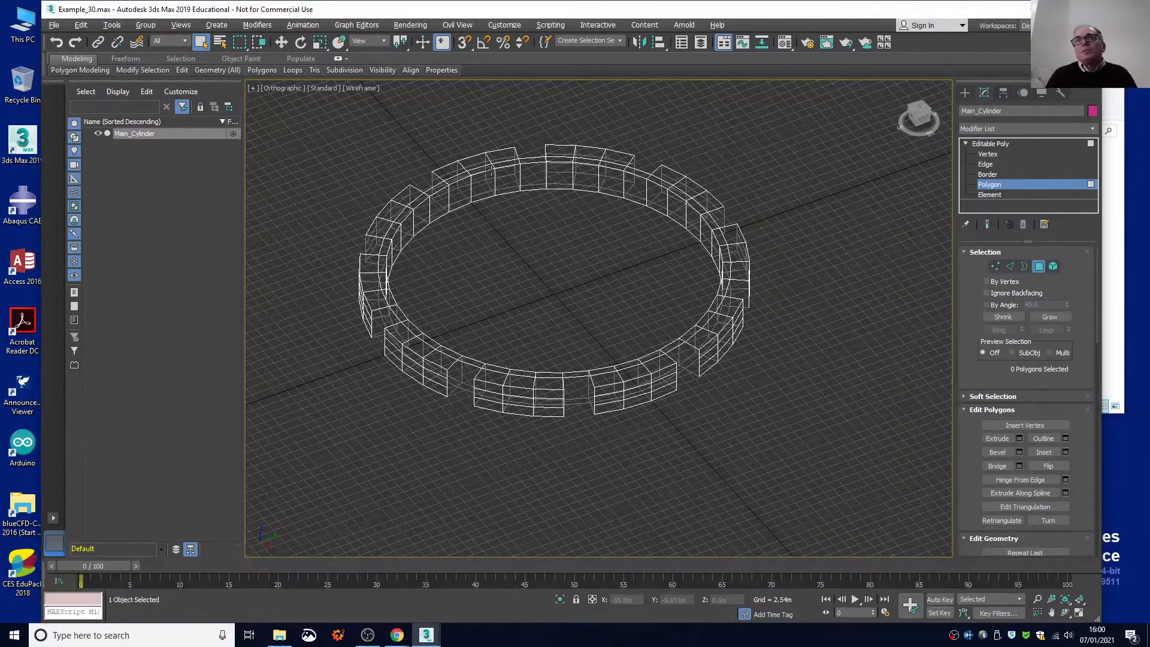
At Edge level, bridge the upper and lower inner edges of the front notch to close its back wall, and set the viewport to Default Shading.
left_click(996, 164)
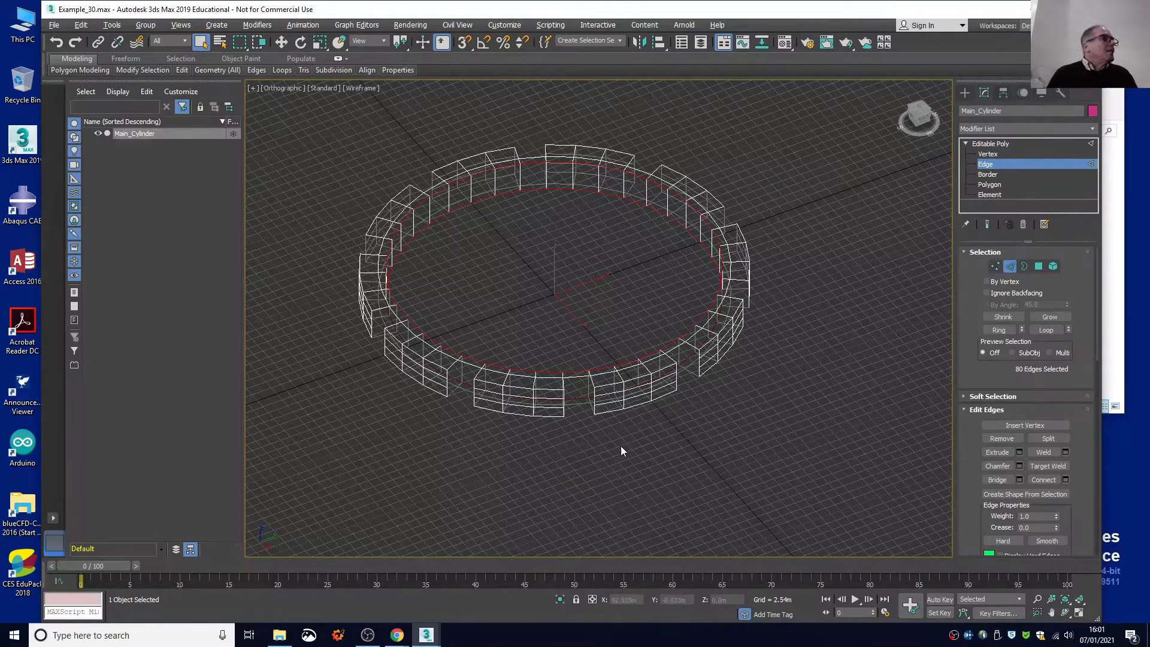
scroll(608, 459, "down", 8)
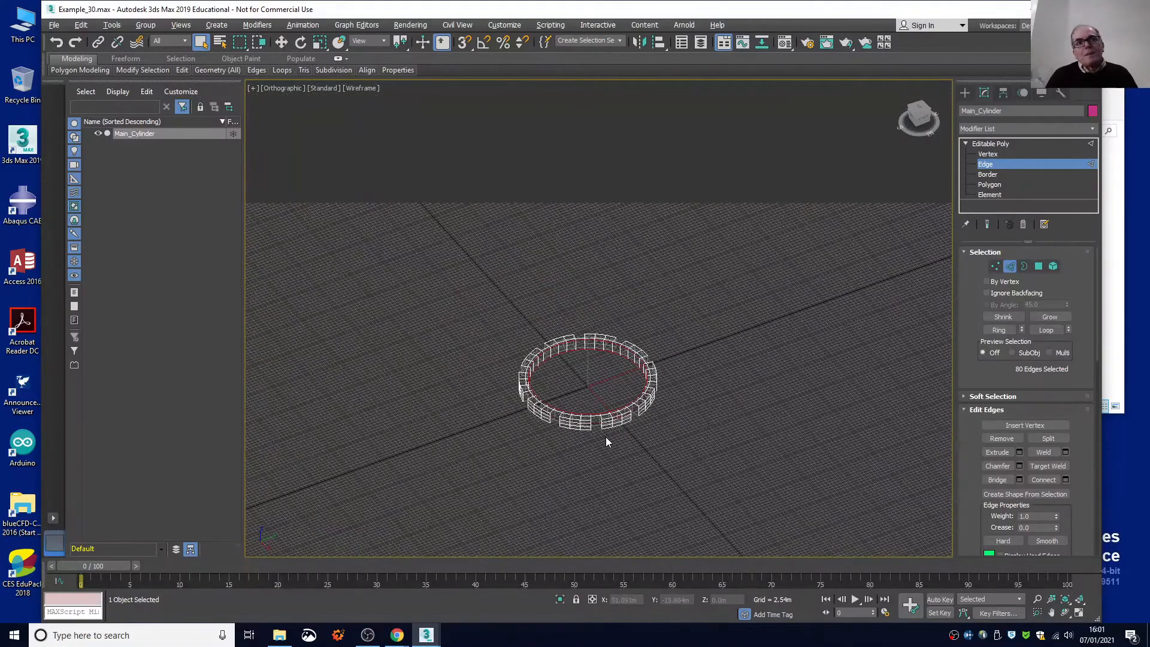
scroll(605, 437, "up", 12)
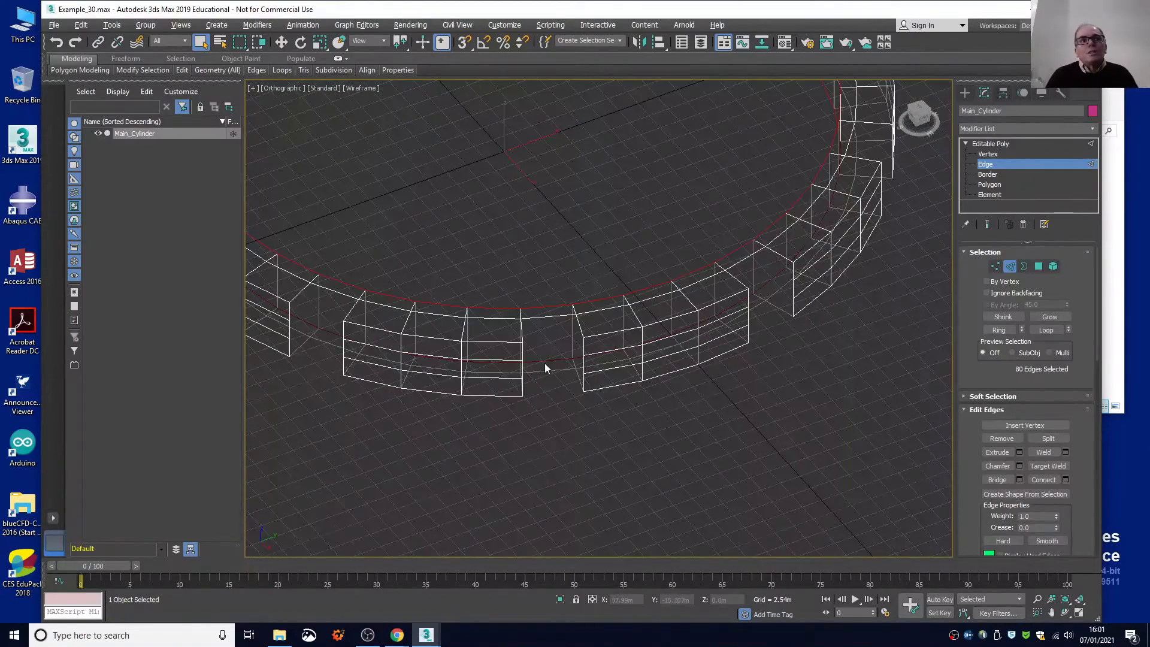
left_click(536, 318)
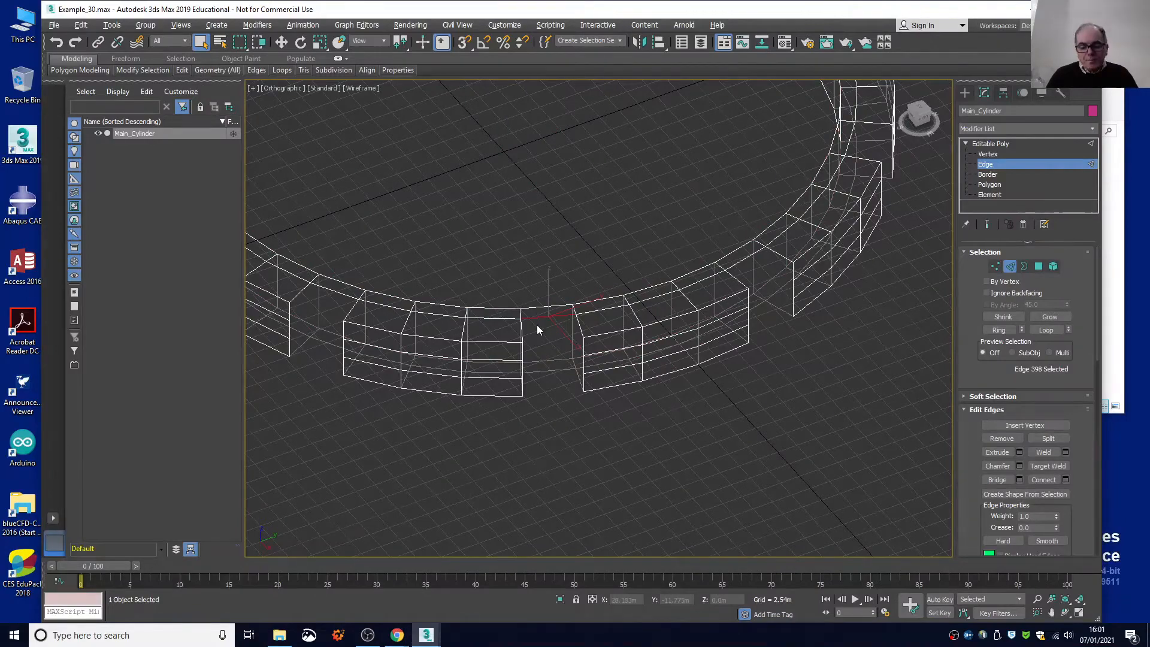
scroll(554, 386, "up", 4)
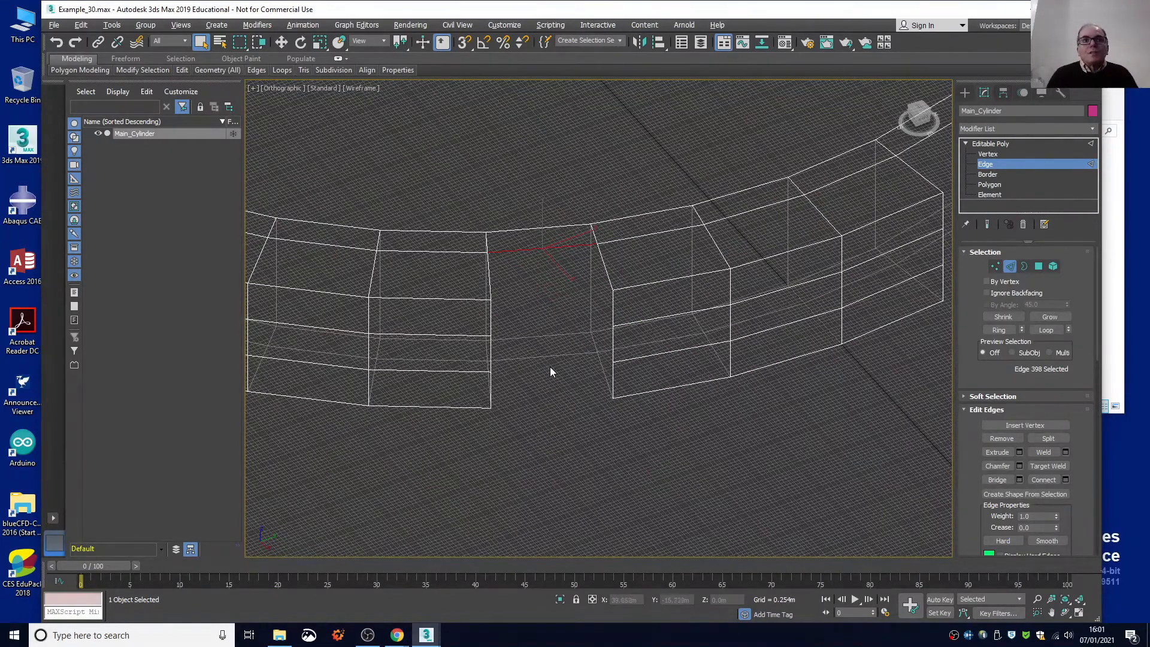
key("shift")
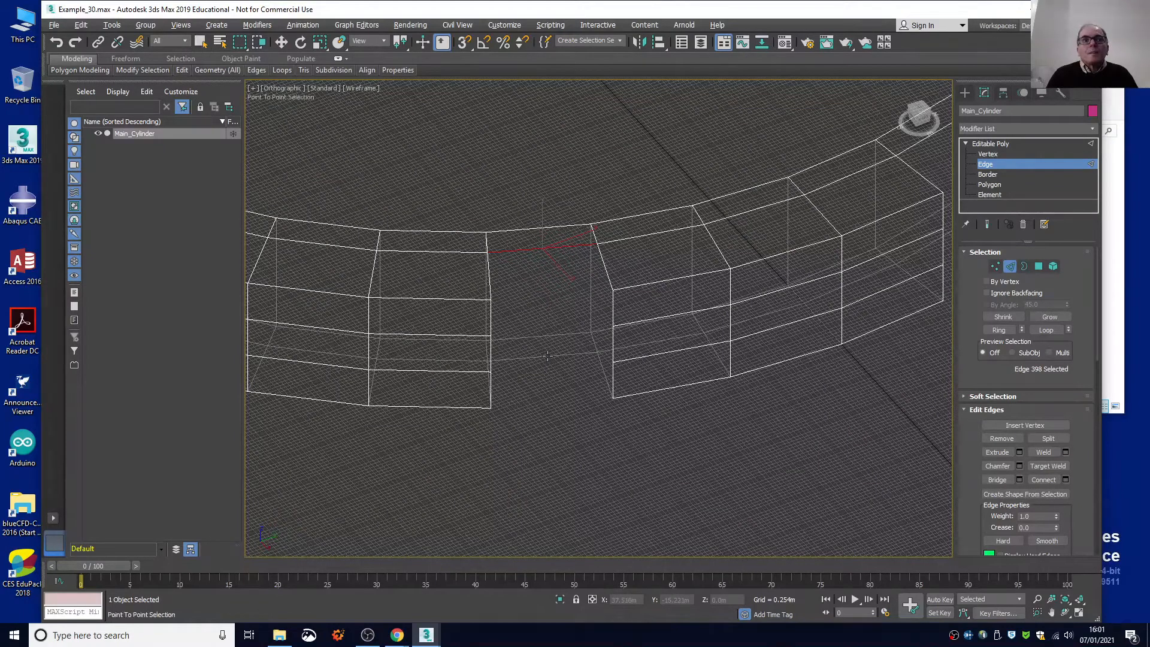
left_click(547, 355, "ctrl")
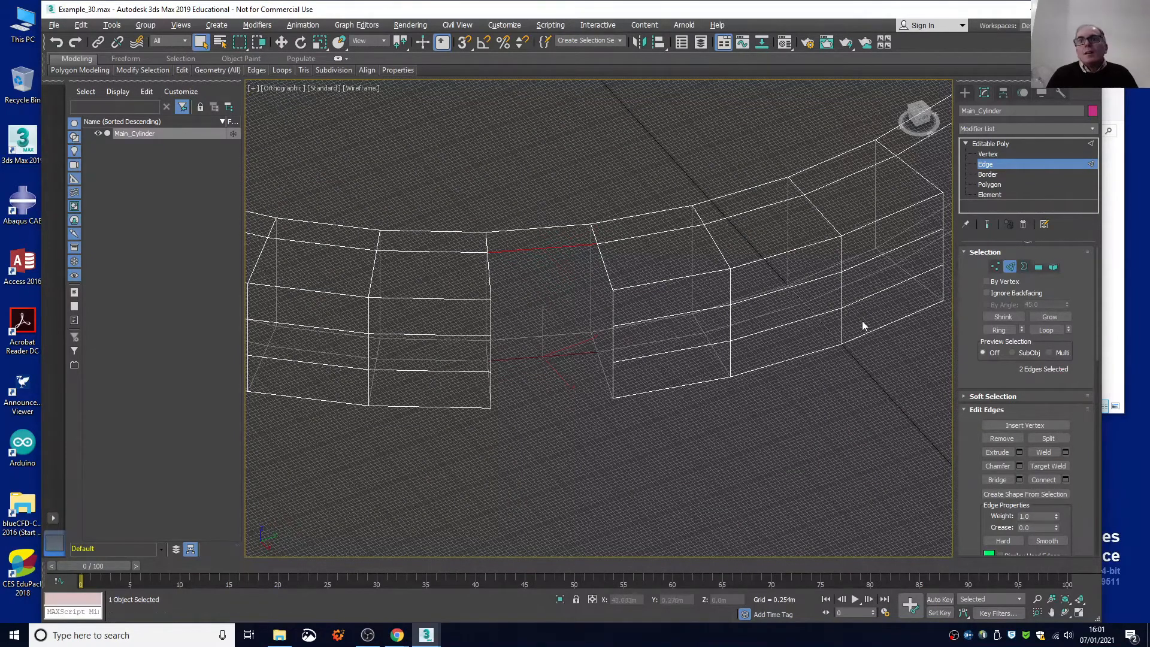
left_click(999, 479)
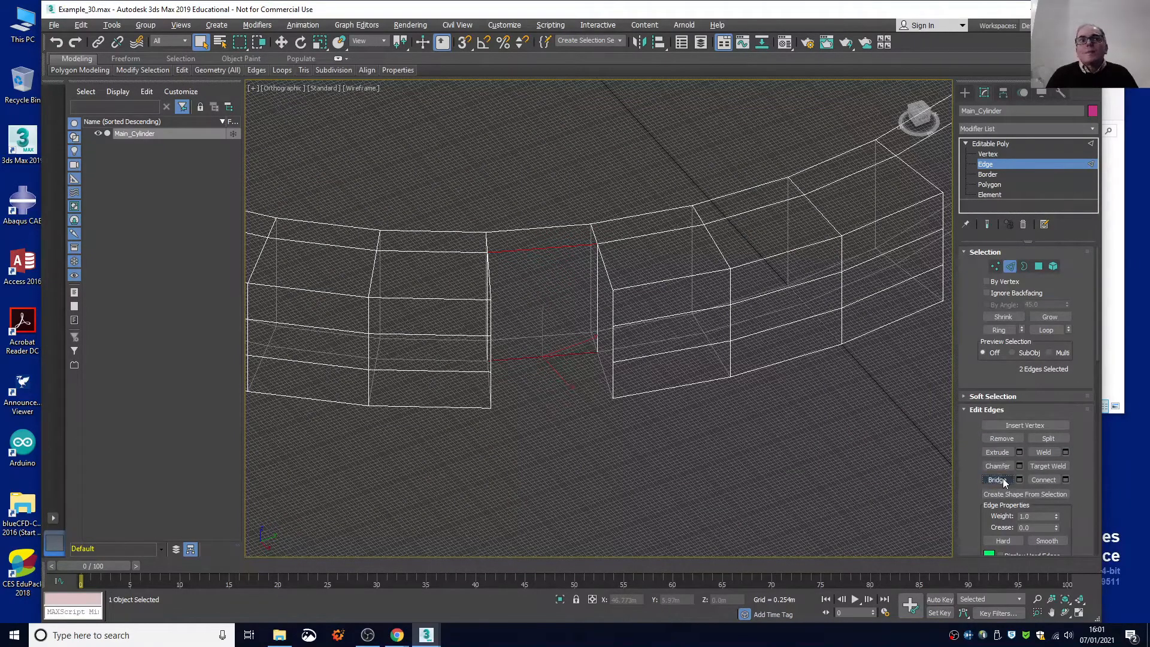
left_click(364, 88)
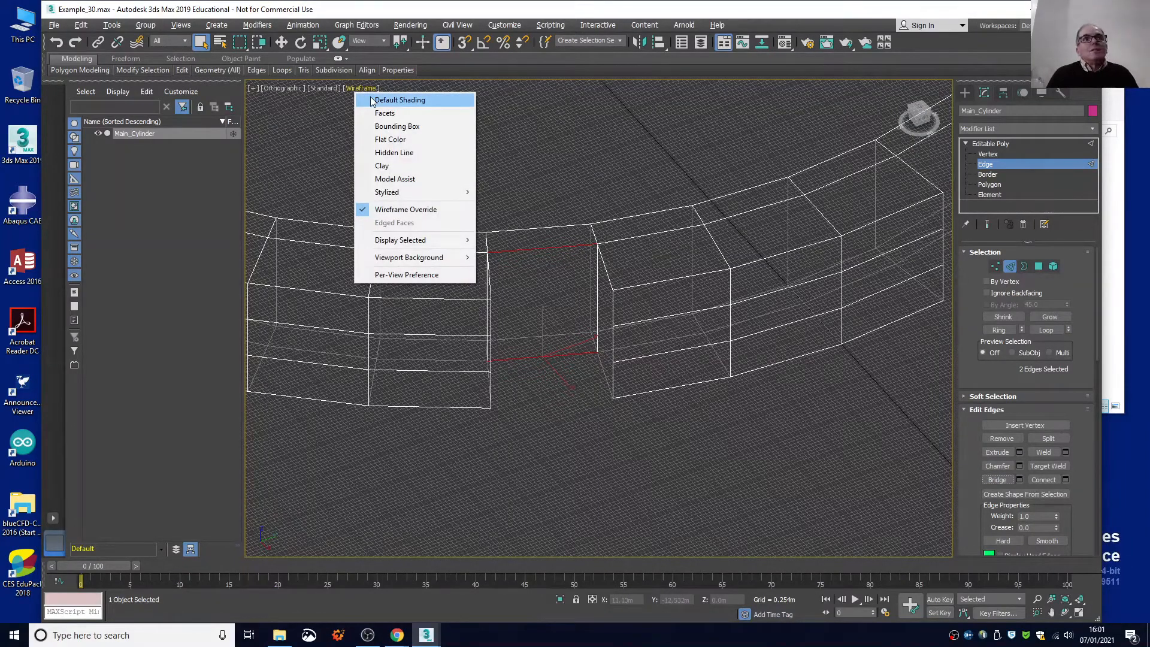
left_click(371, 100)
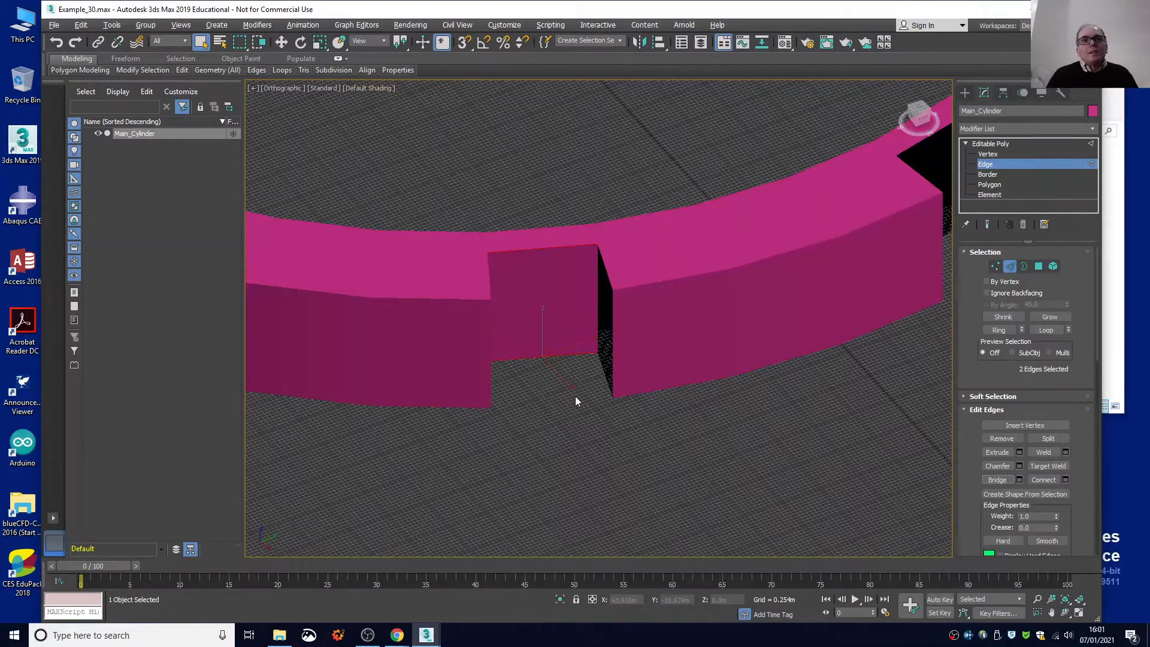
Bridge the upper and lower radial edges on the open right-hand side of the front notch to close that side wall.
scroll(572, 304, "up", 2)
scroll(572, 305, "down", 5)
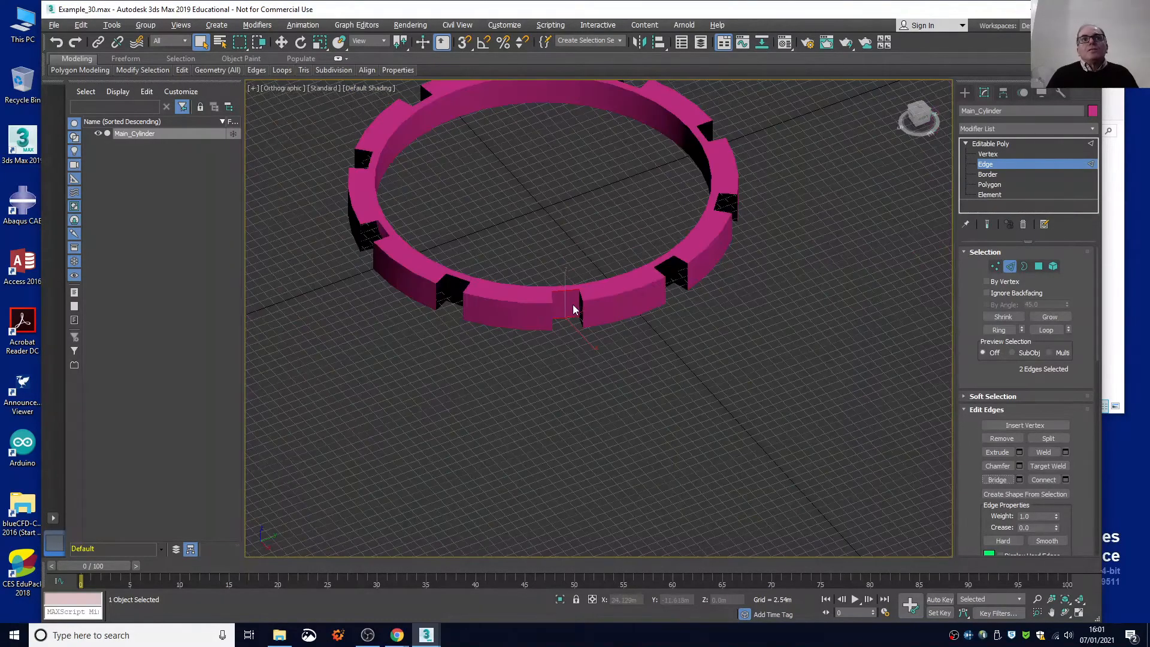
scroll(579, 308, "up", 4)
scroll(578, 308, "up", 4)
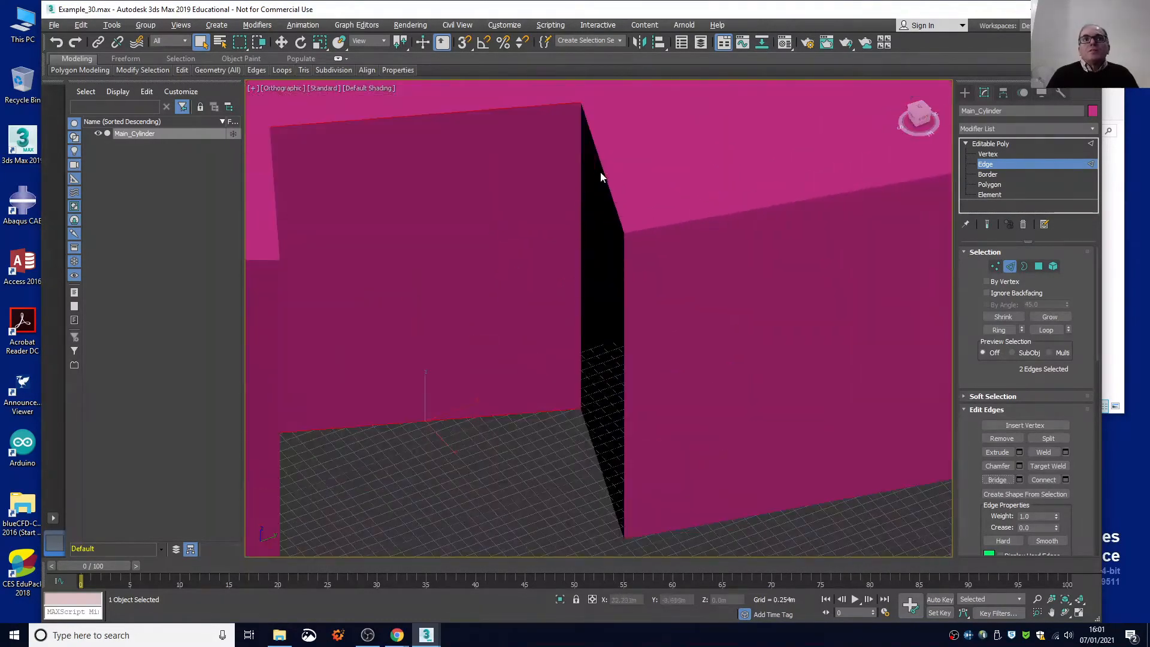
left_click(600, 169)
left_click(588, 435, "ctrl")
right_click(588, 430)
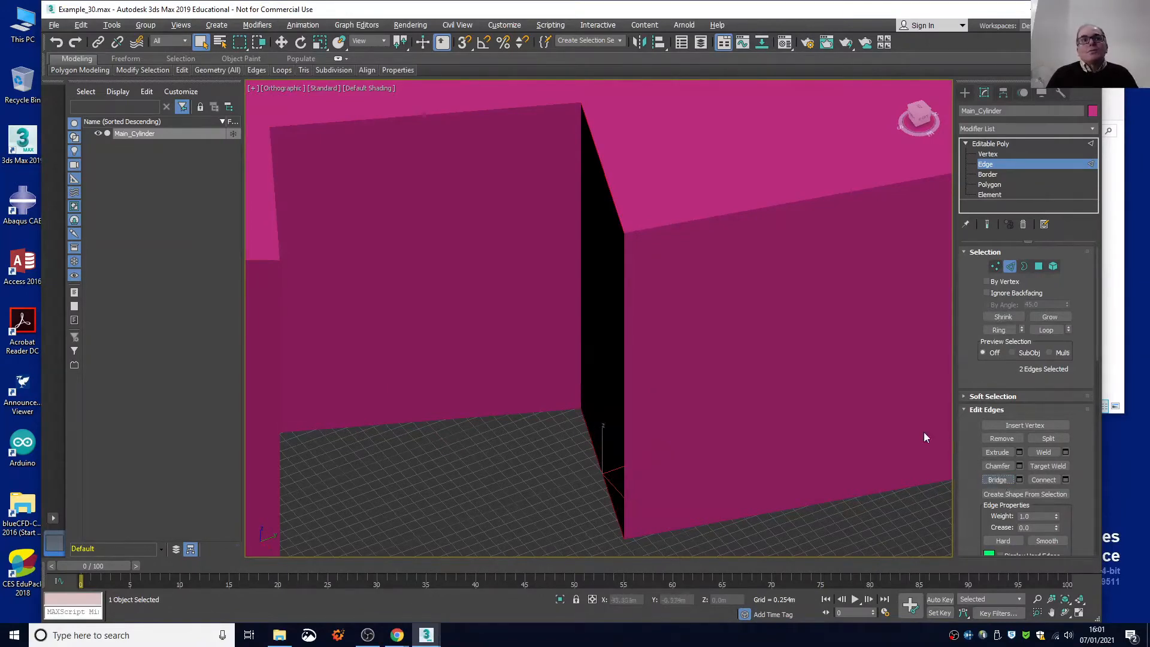
Examine the front notch and the neighbouring notches from several angles to find the side wall that is still open.
middle_click_drag(485, 458, 713, 365)
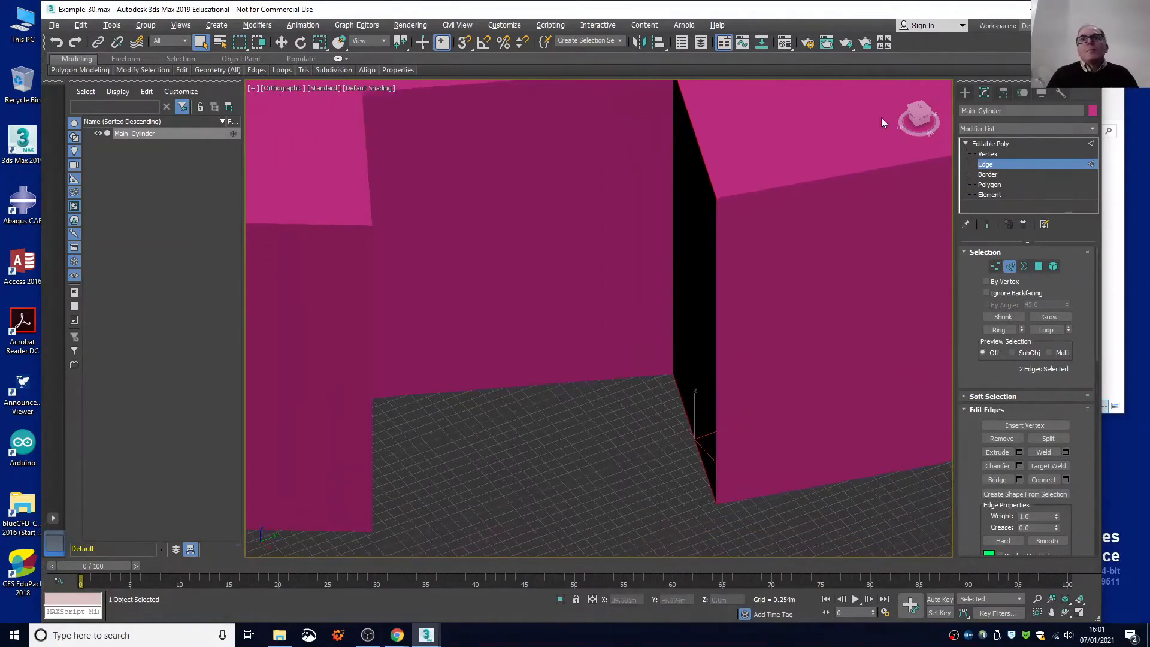
left_click_drag(919, 119, 801, 90)
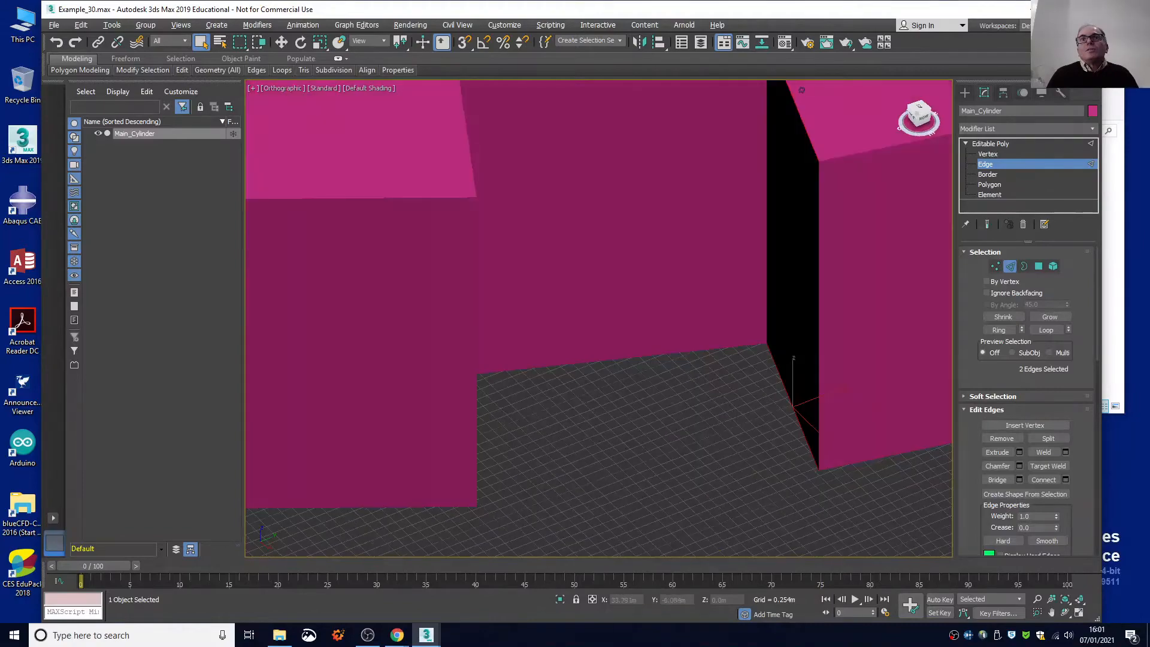
scroll(753, 244, "down", 3)
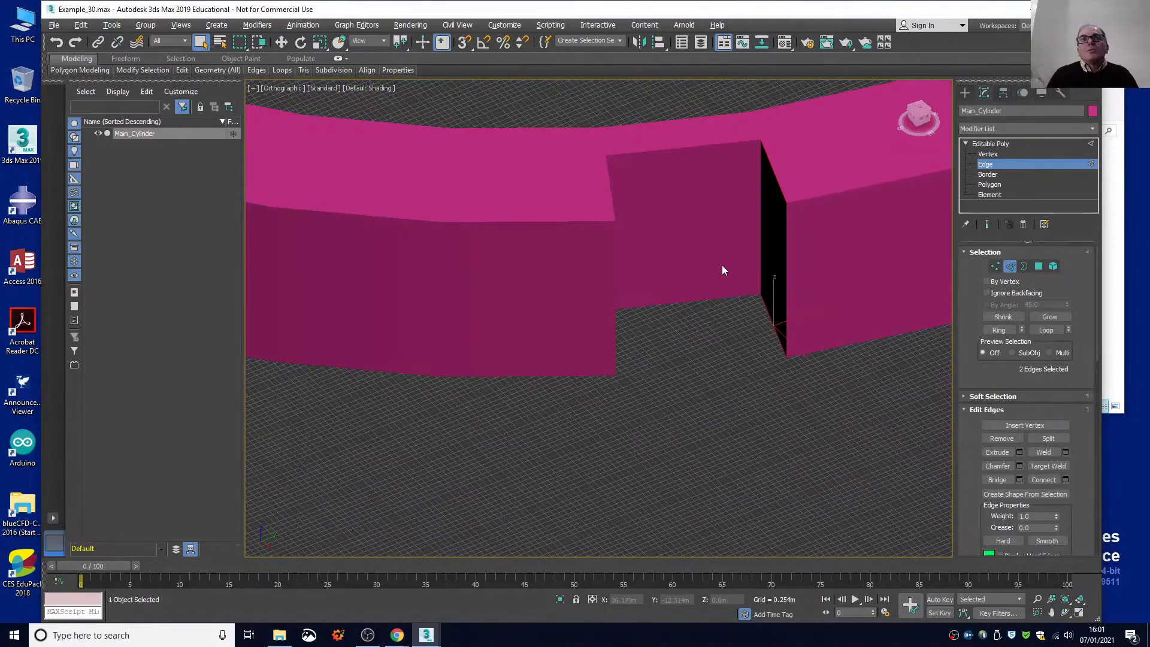
left_click_drag(925, 122, 861, 130)
left_click_drag(778, 167, 765, 168)
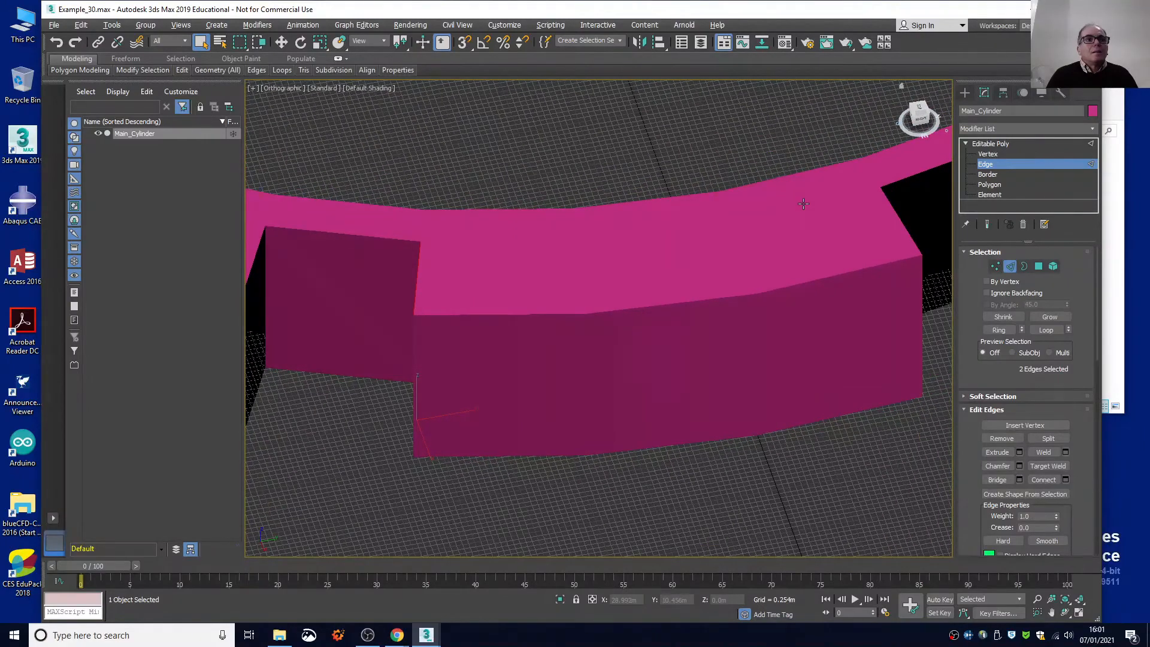
scroll(415, 357, "down", 3)
scroll(417, 361, "down", 3)
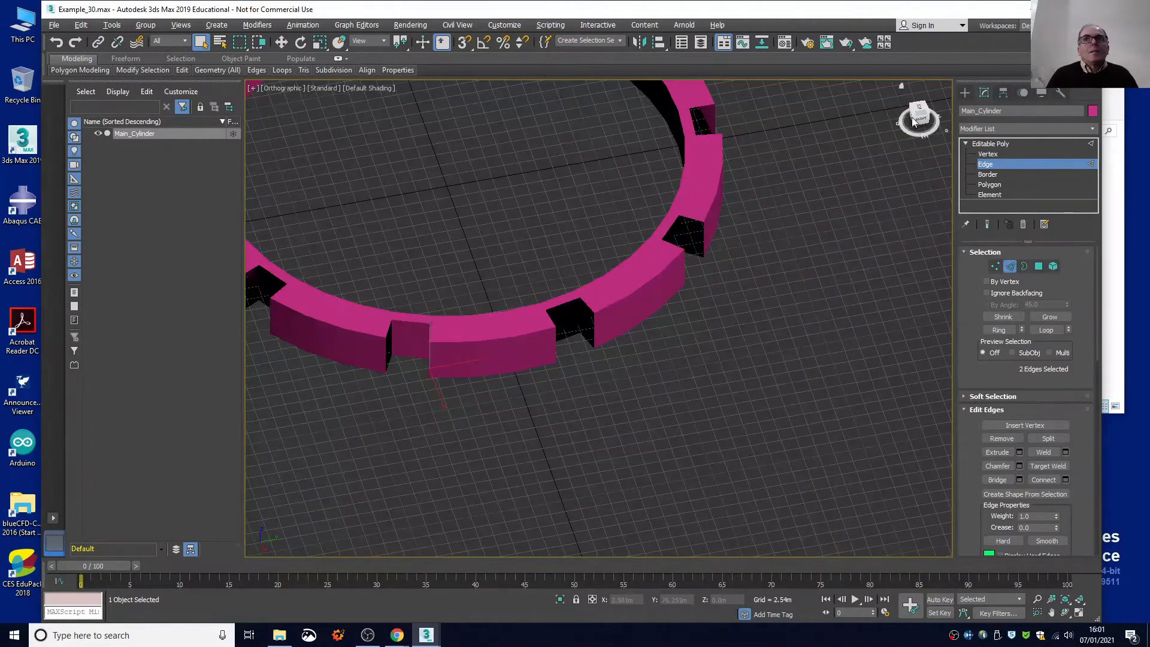
left_click_drag(912, 120, 905, 118)
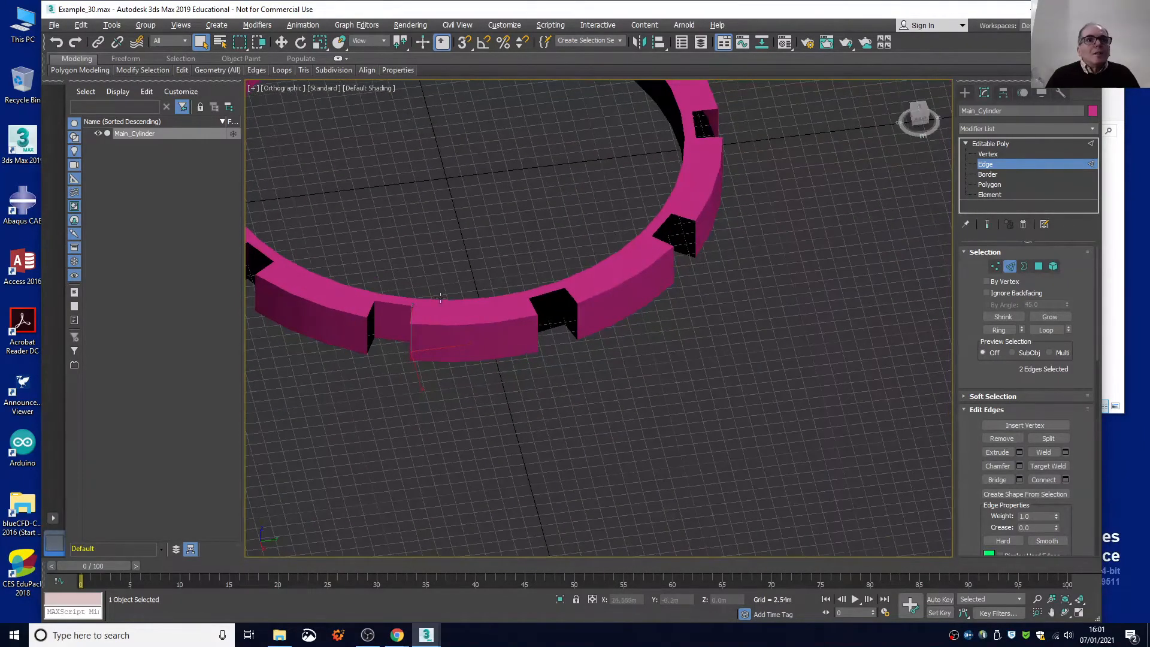
Try to select both the upper and lower radial edges on the open left-hand side of the front notch.
scroll(360, 310, "up", 5)
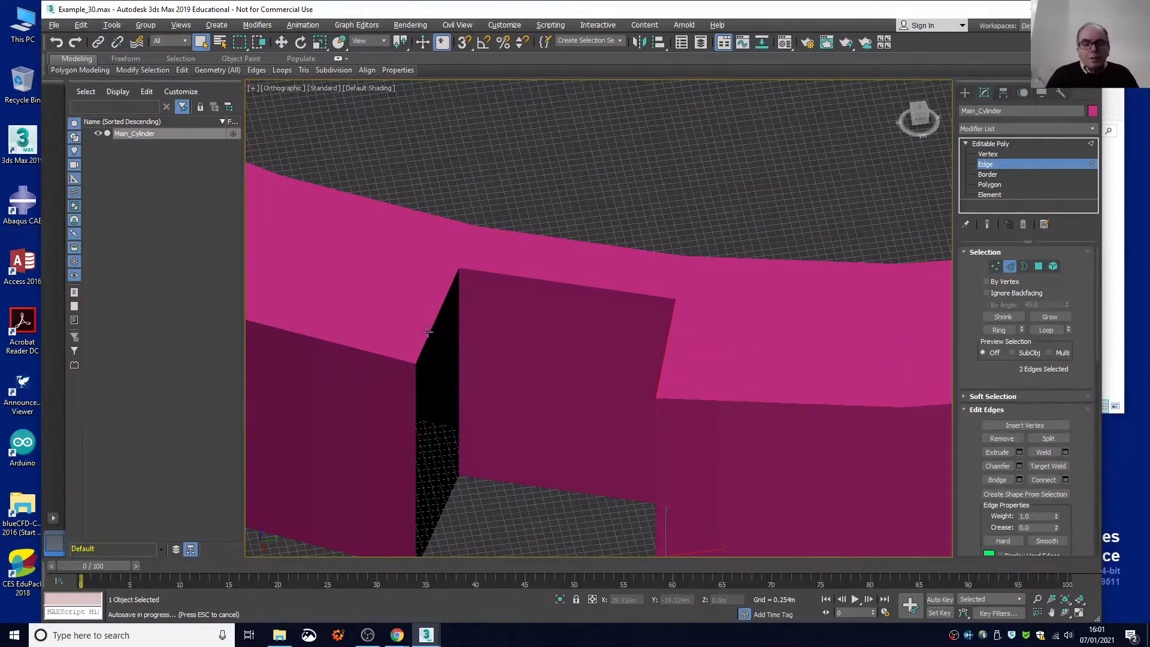
left_click(429, 331)
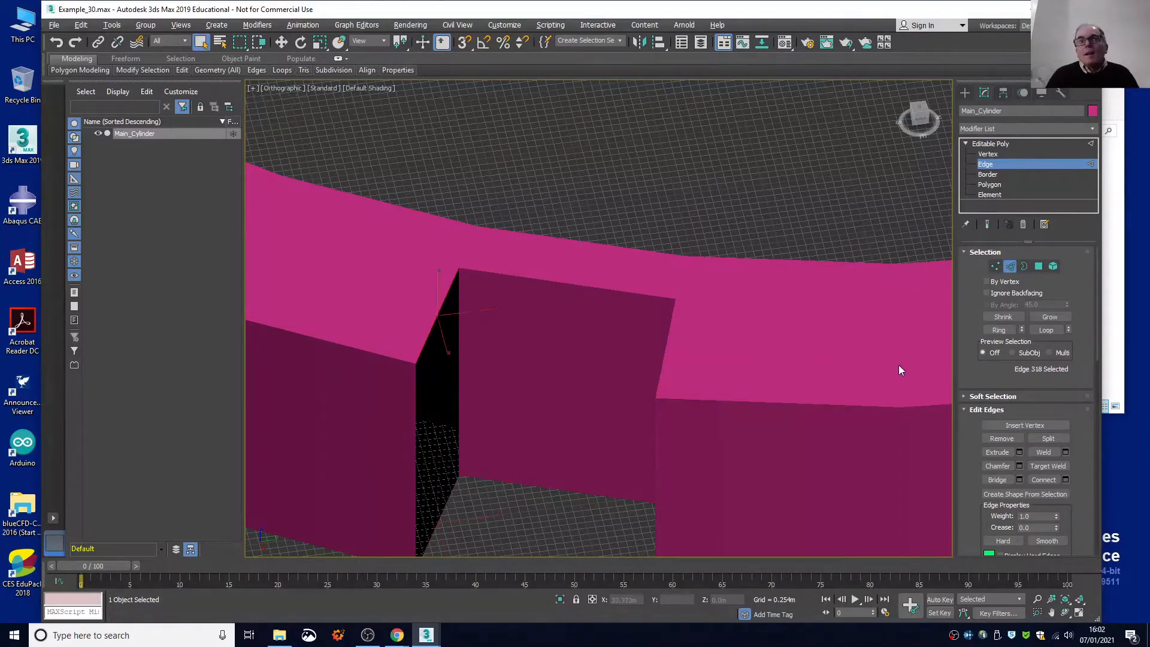
key("ctrl")
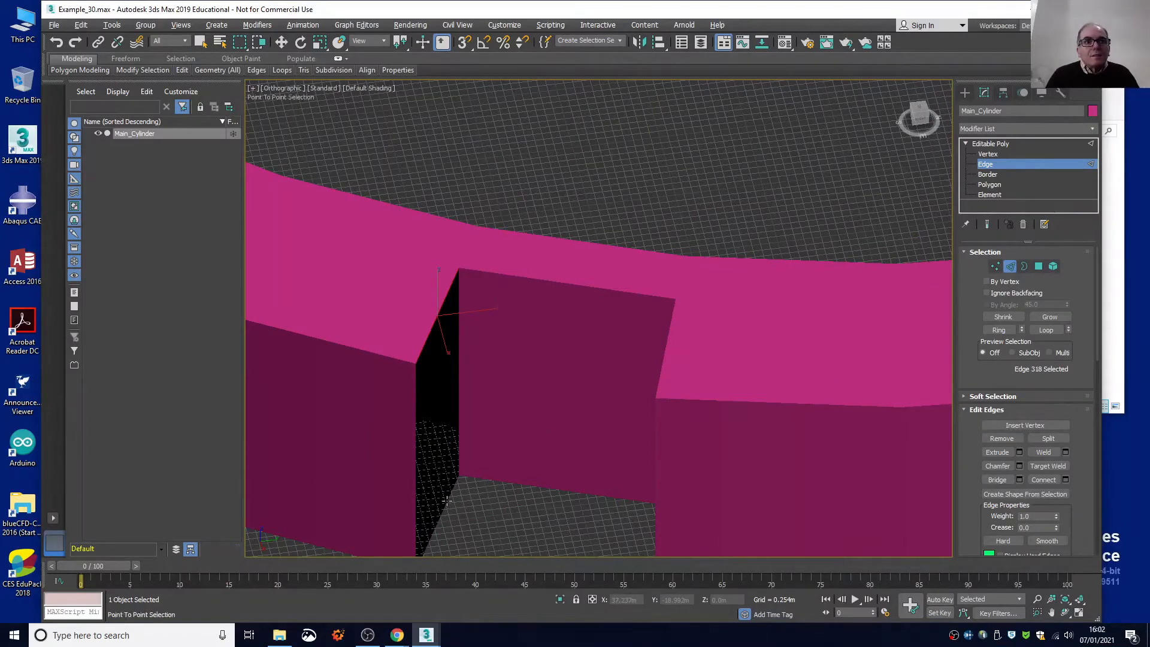
left_click(442, 501, "ctrl")
key("ctrl+z")
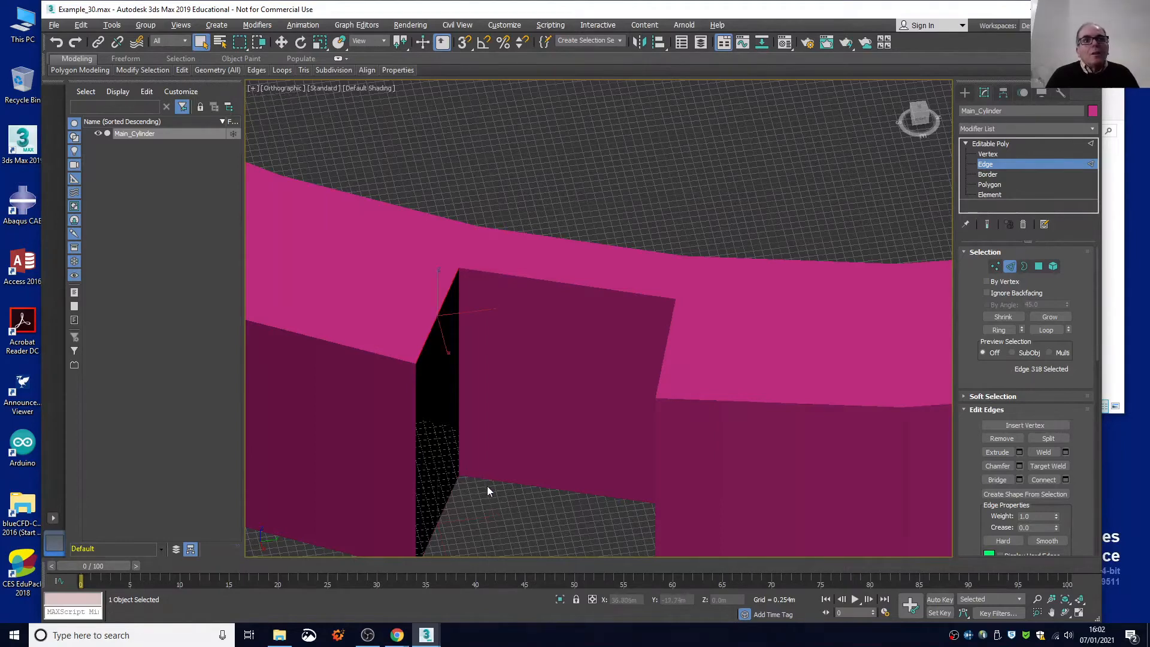
key("ctrl")
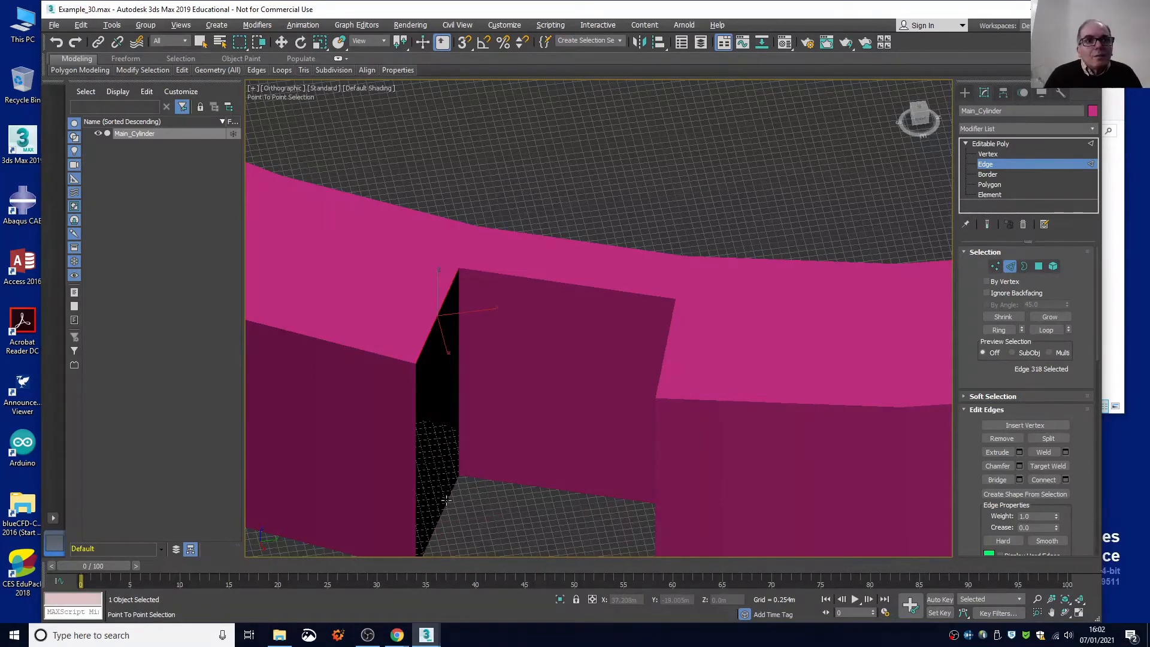
scroll(446, 499, "up", 5)
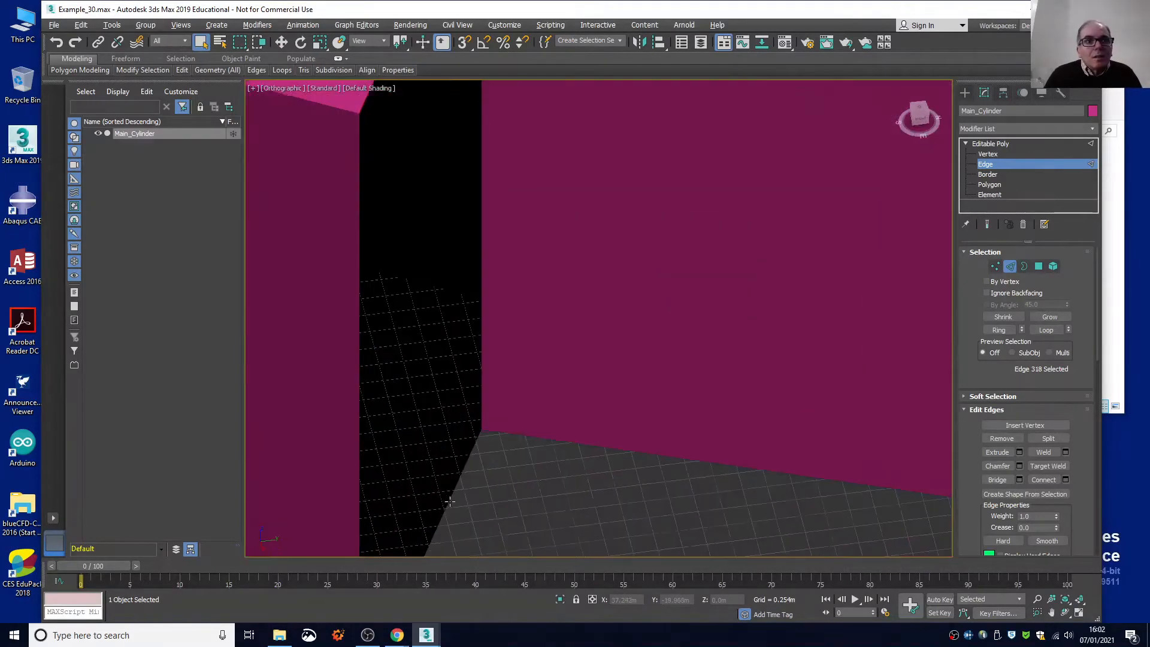
key("ctrl")
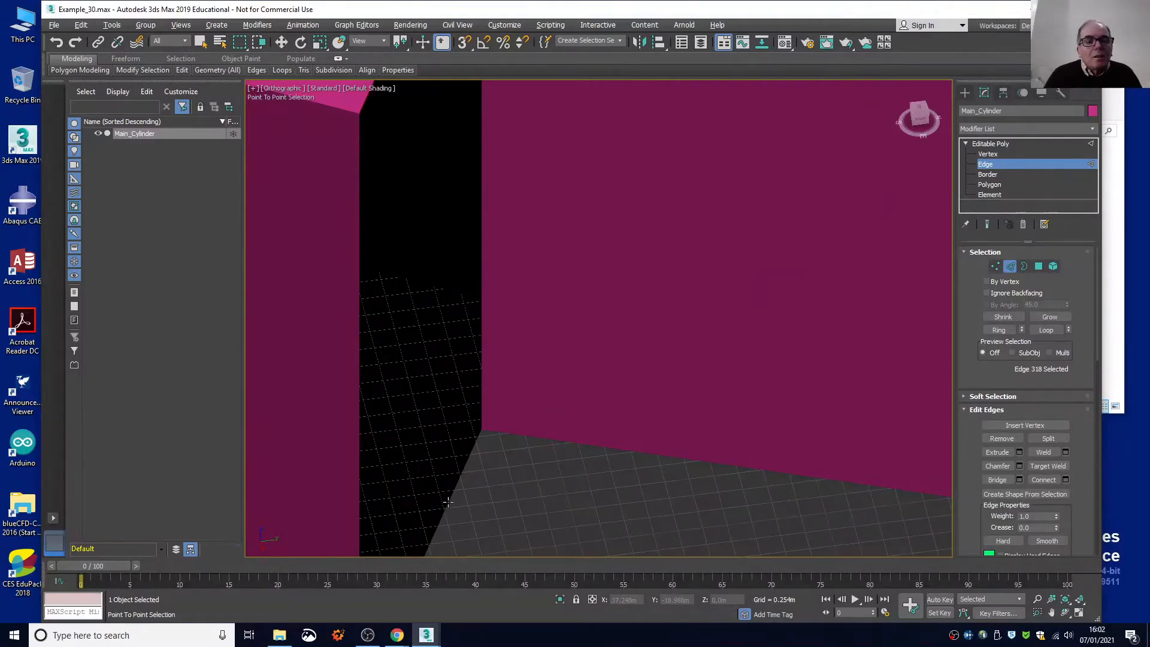
right_click(472, 491)
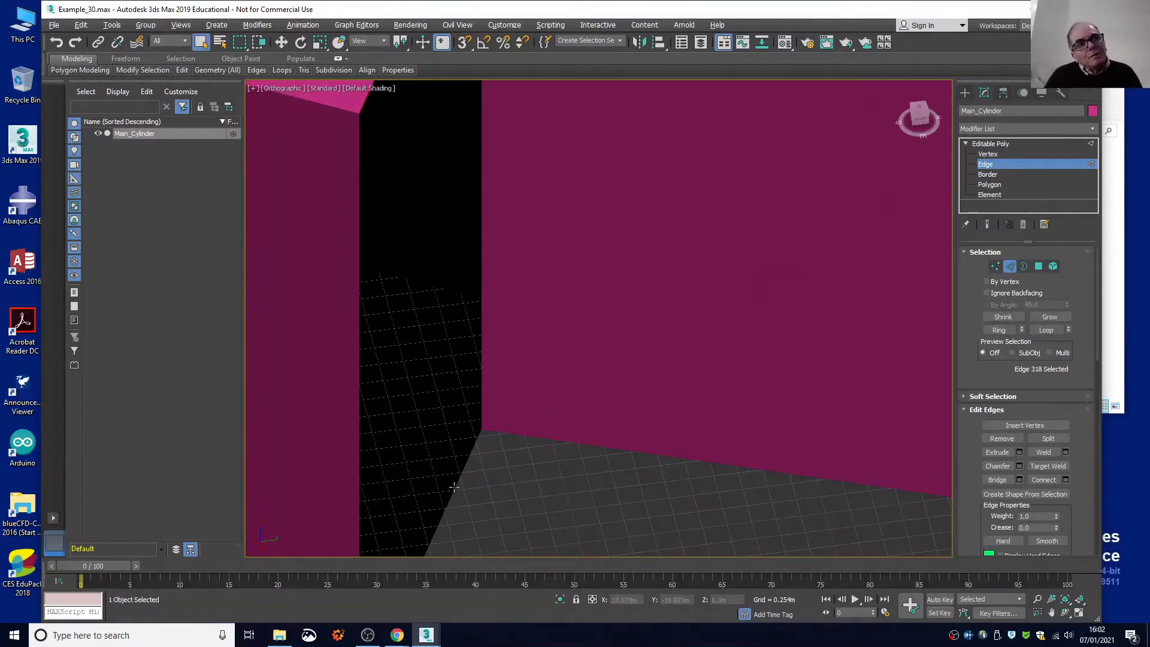
scroll(456, 482, "down", 5)
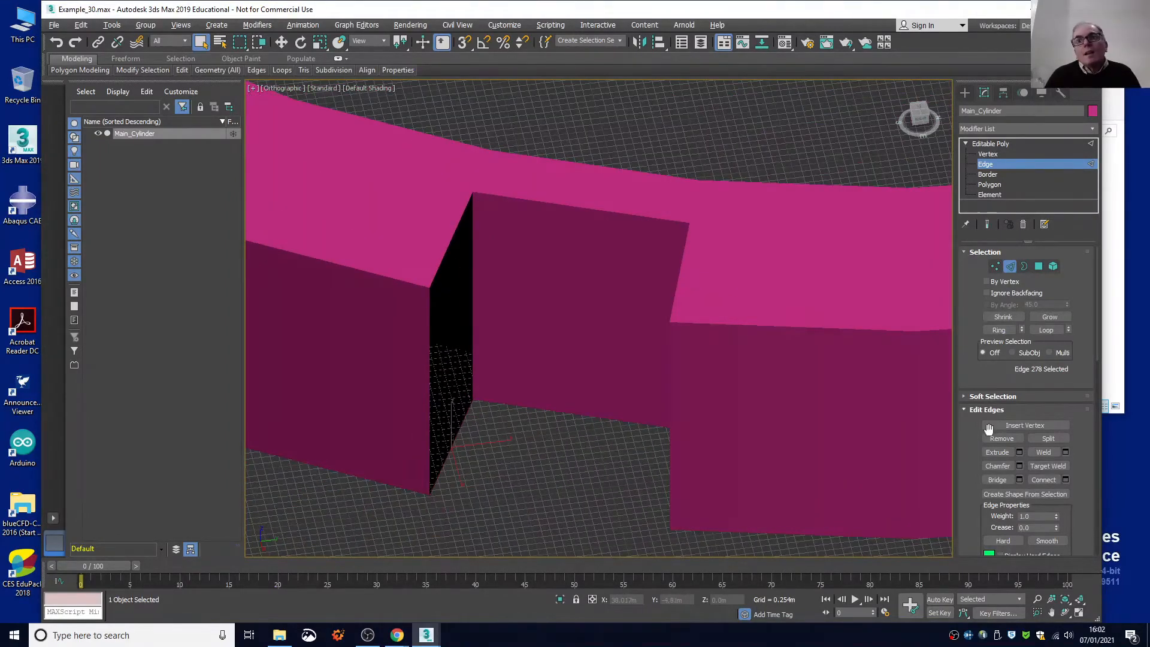
Try to bridge the front notch's open left-hand side by picking its edges with the Bridge tool, and undo the stray bridge polygons.
left_click(997, 479)
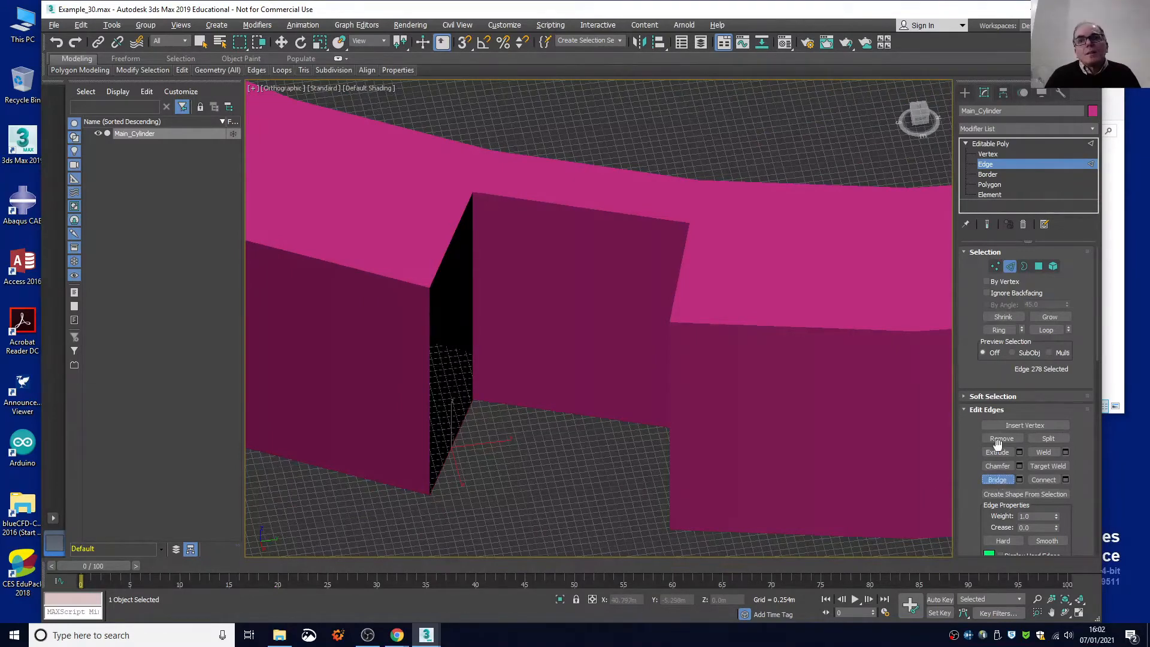
left_click(996, 479)
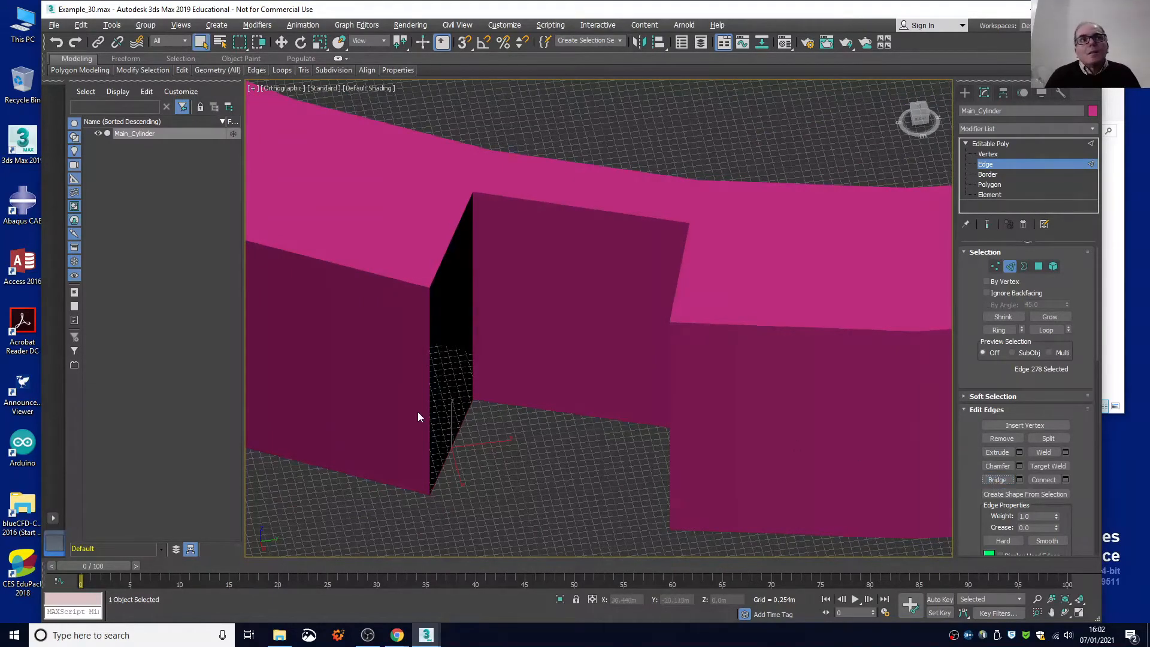
left_click(444, 256, "shift")
right_click(464, 257)
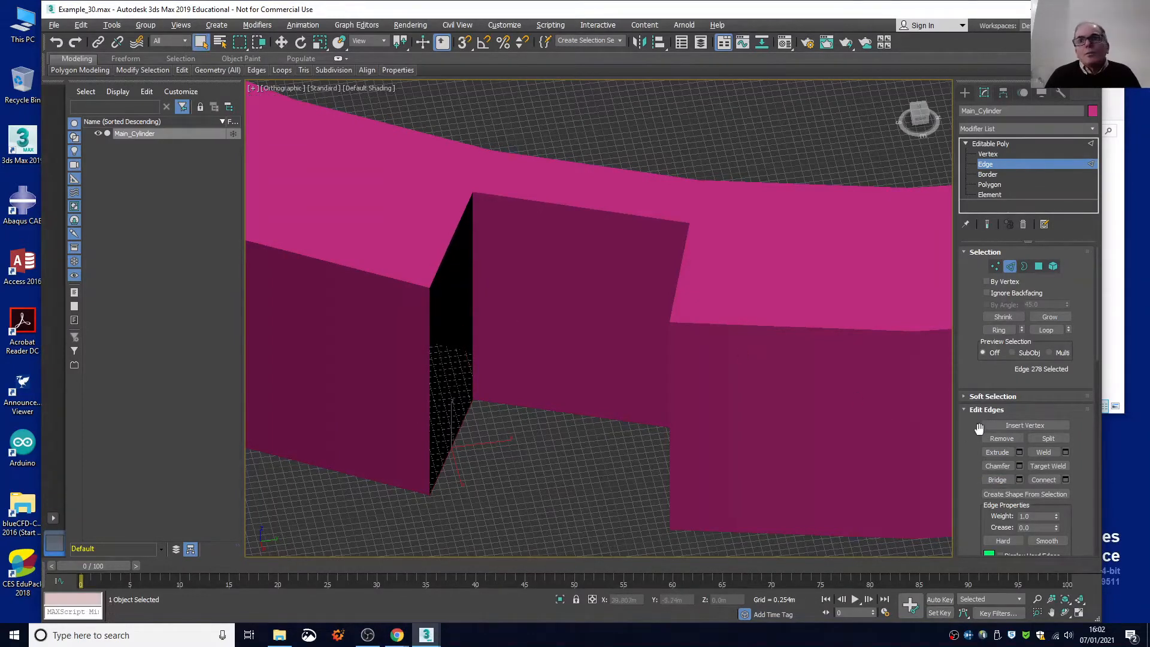
left_click(995, 479)
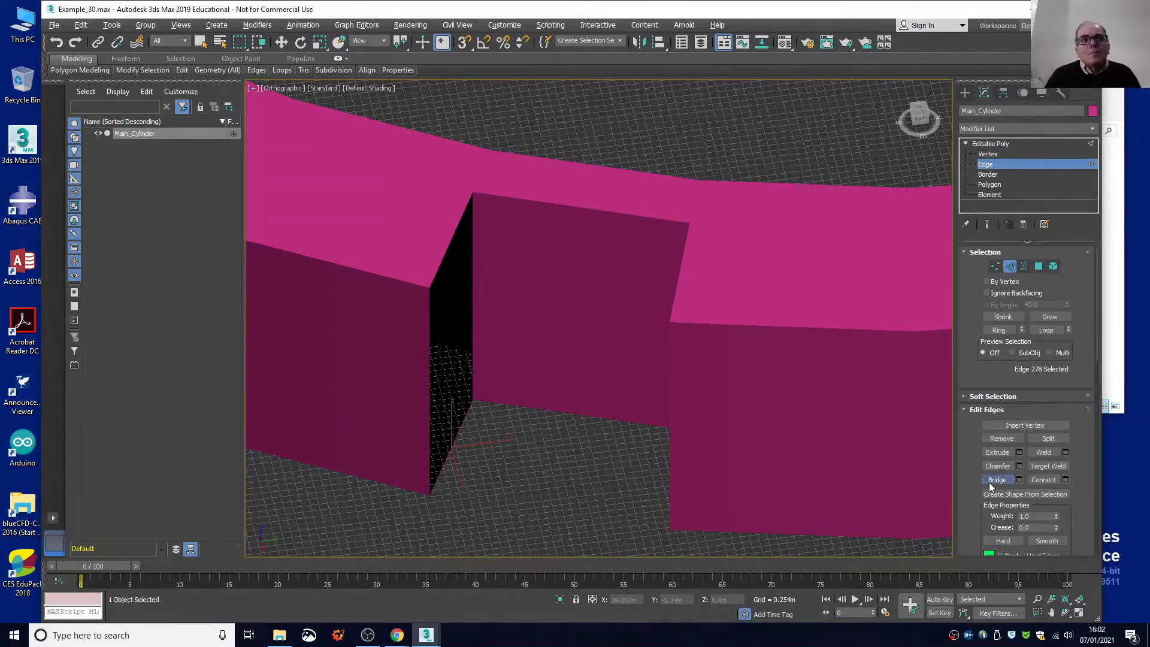
left_click(444, 256)
scroll(497, 358, "up", 5)
scroll(497, 358, "down", 6)
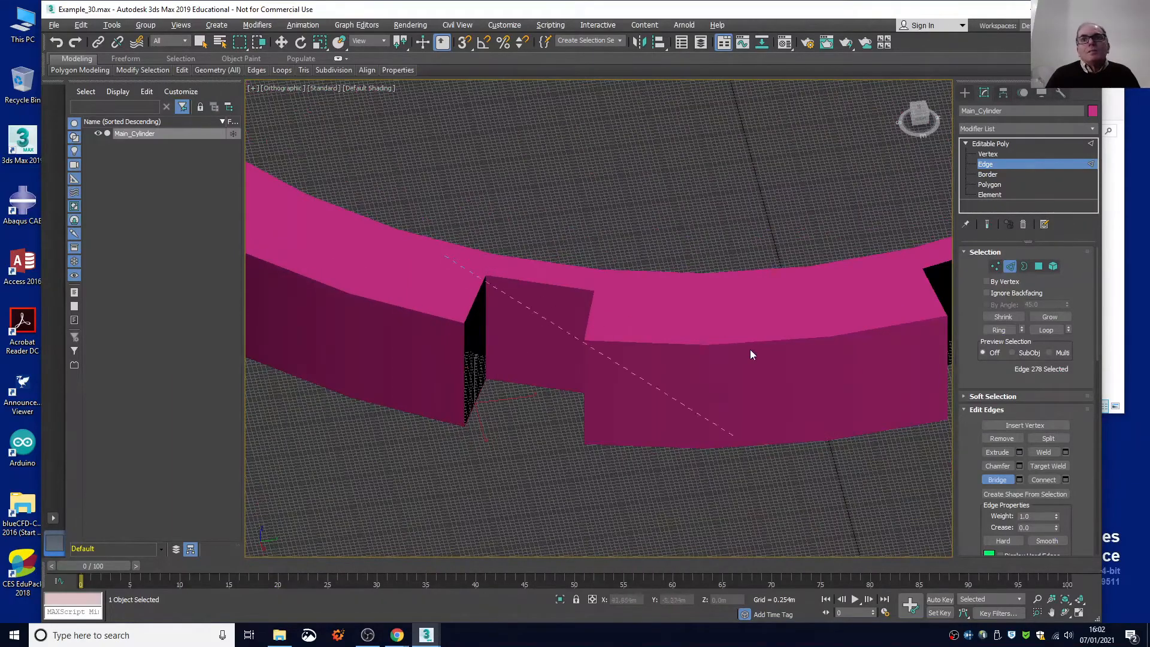
left_click_drag(919, 123, 869, 130)
left_click(764, 290)
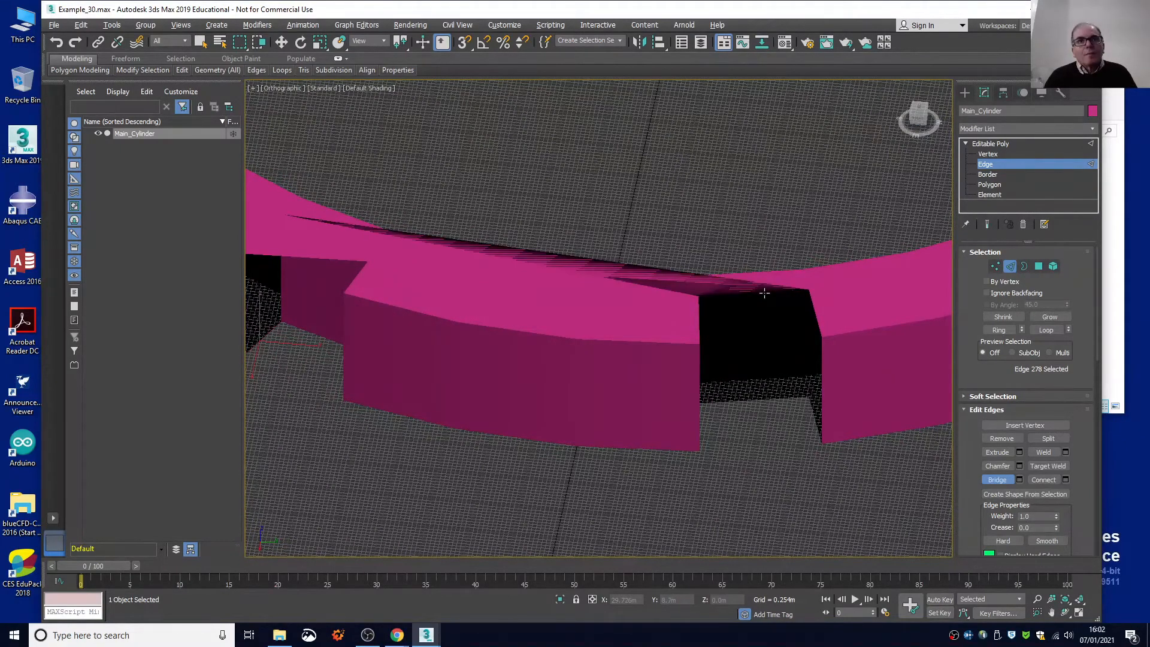
key("ctrl+z")
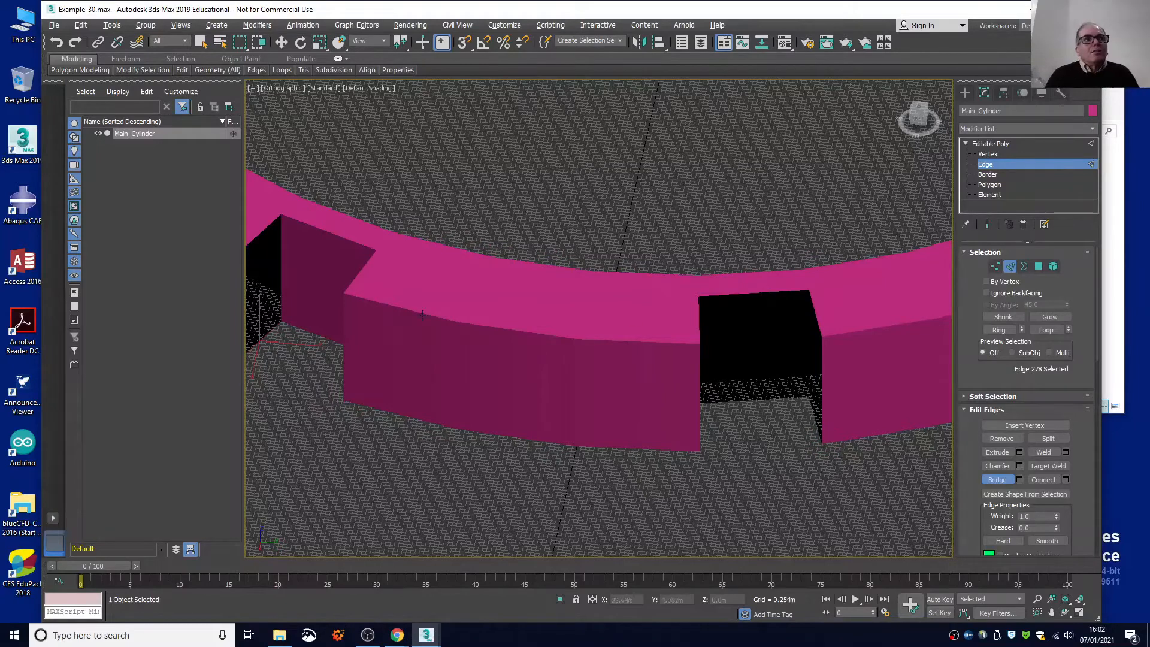
Clear the edge selection and retry starting a bridge from the upper radial edge on the notch's left-hand side.
left_click(266, 229)
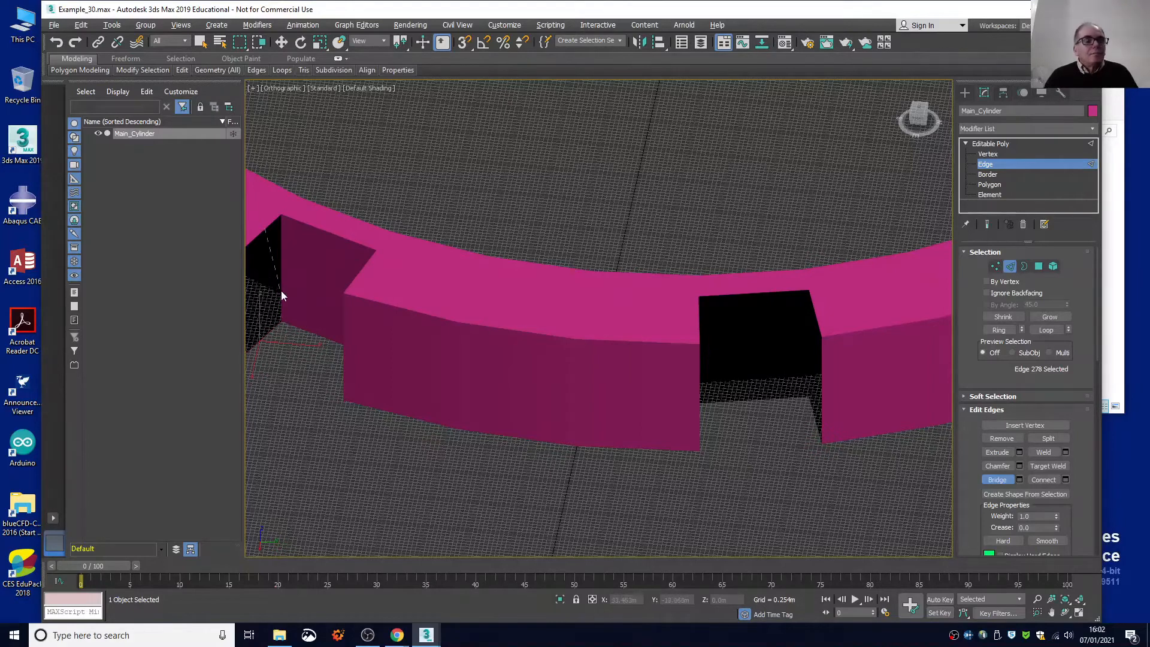
left_click(987, 174)
left_click(985, 165)
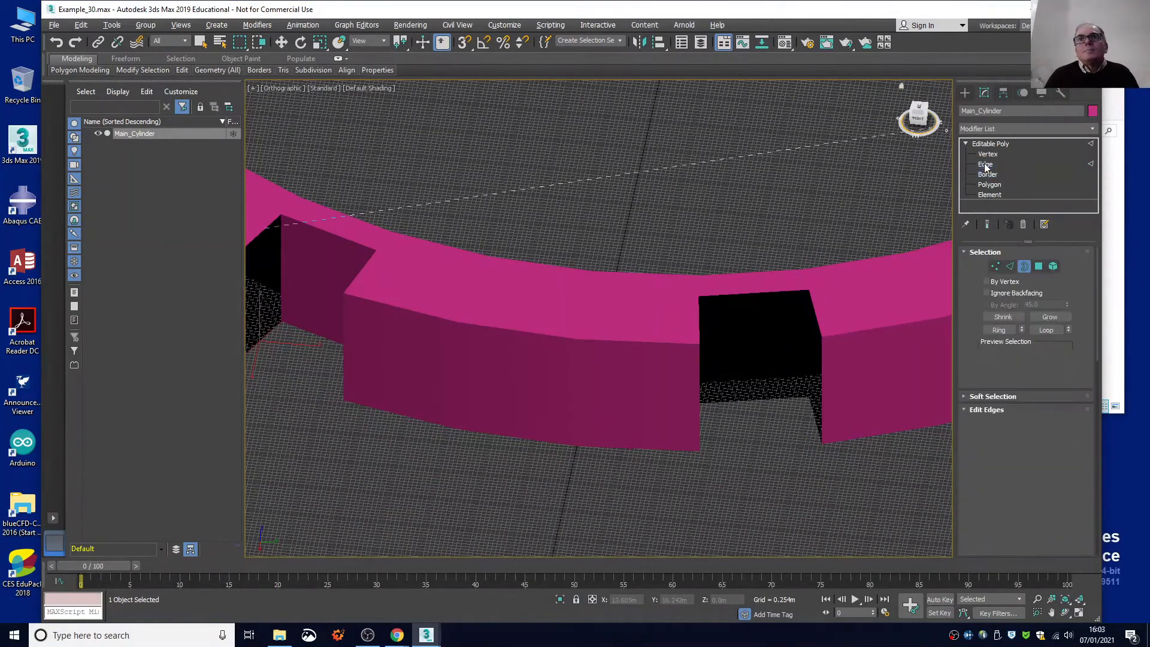
left_click(82, 25)
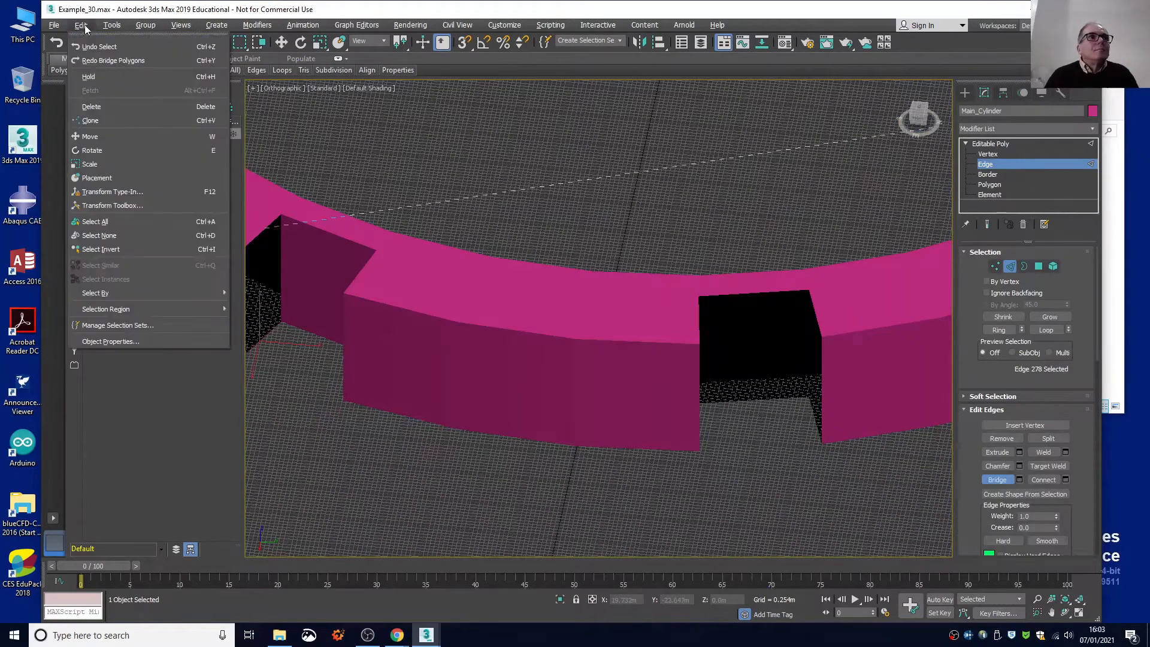
left_click(132, 235)
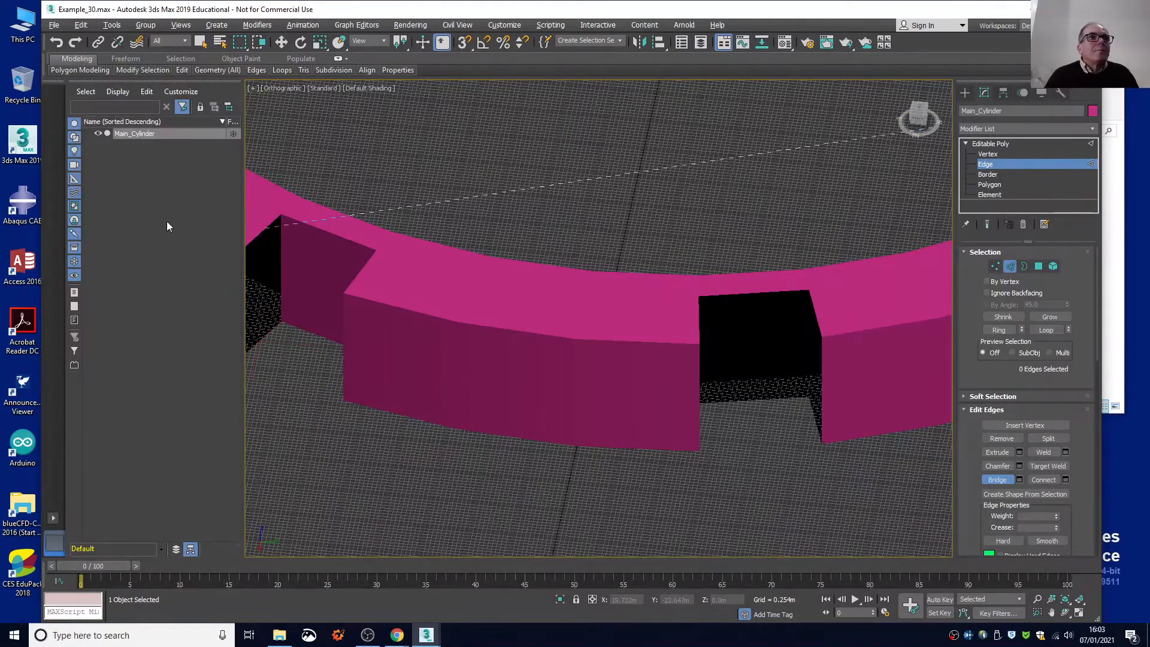
left_click(263, 233)
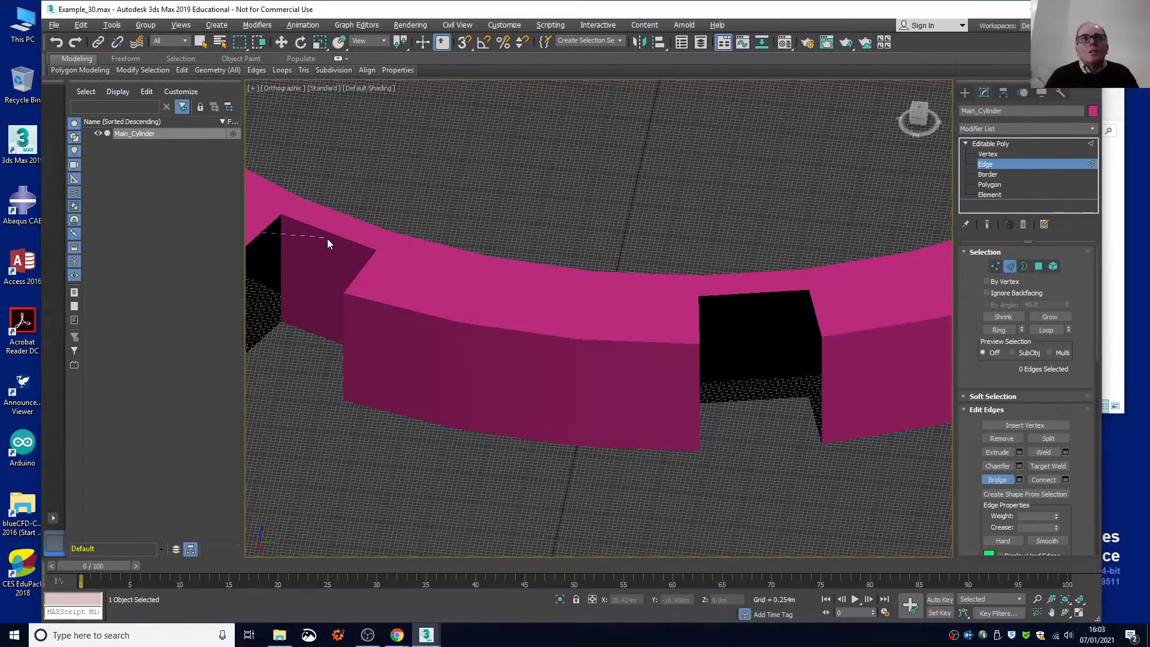
Select the upper and lower radial edges on the front notch's open left-hand side and bridge them to close the wall.
left_click(201, 41)
left_click(263, 228)
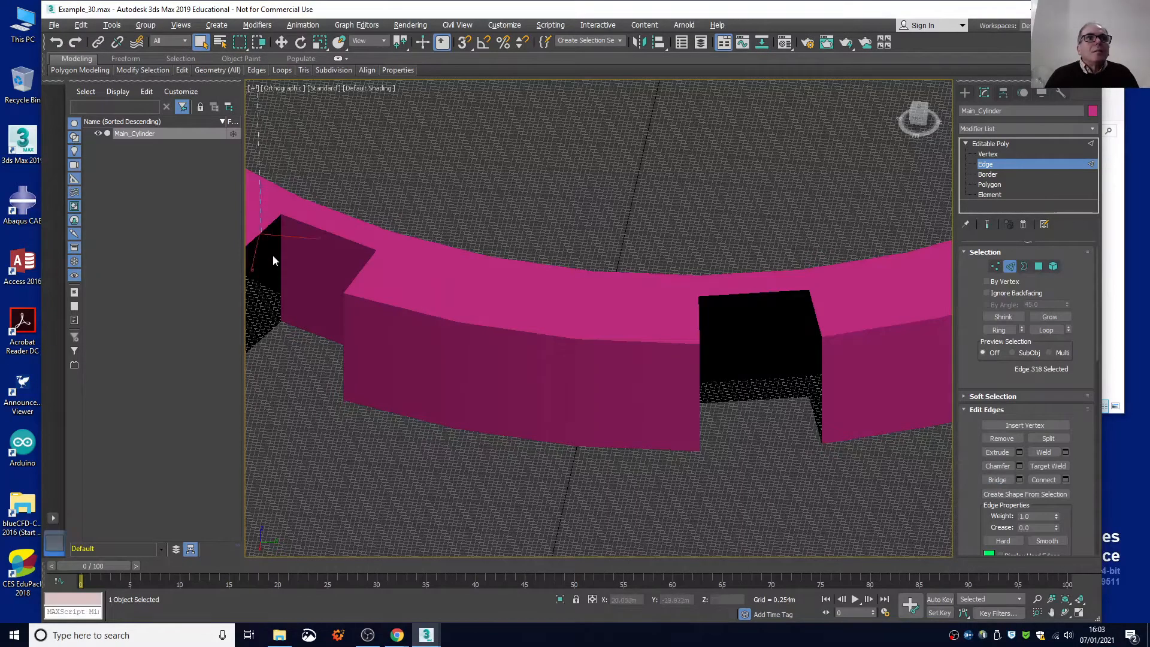
key("shift")
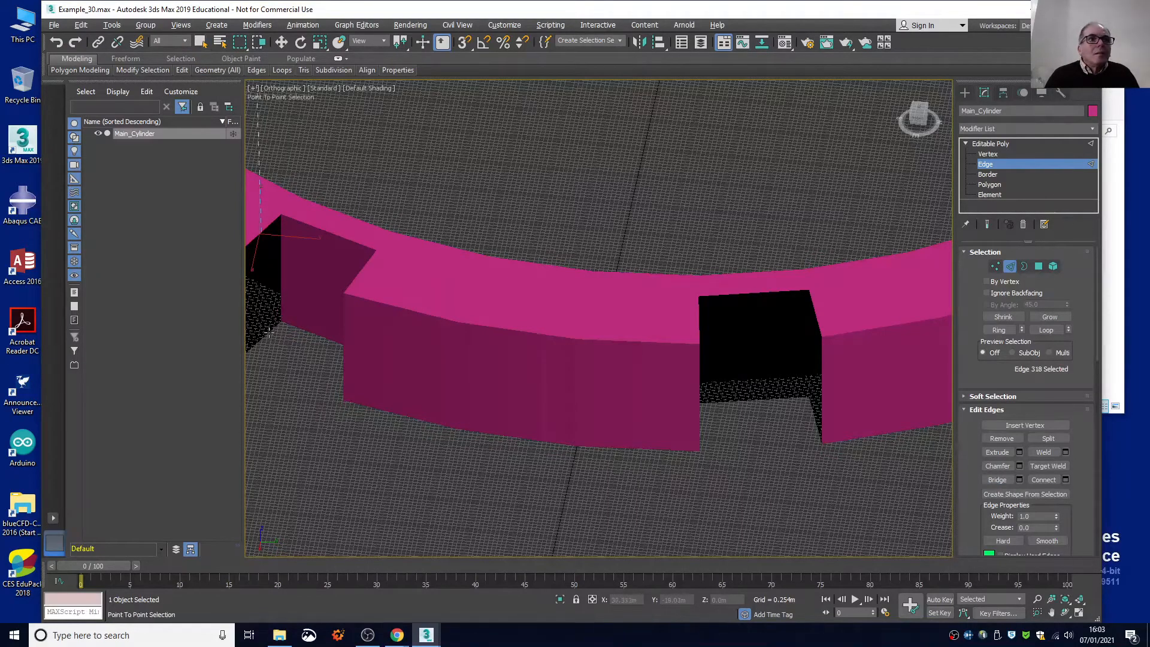
scroll(272, 332, "up", 5)
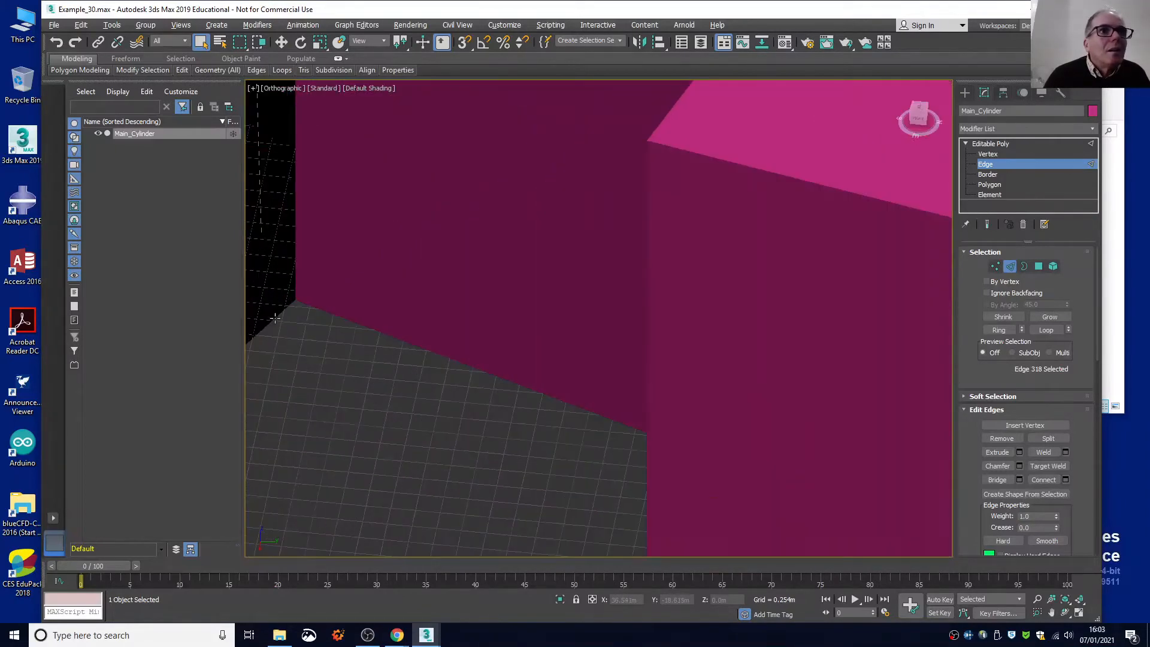
key("shift")
left_click(275, 314)
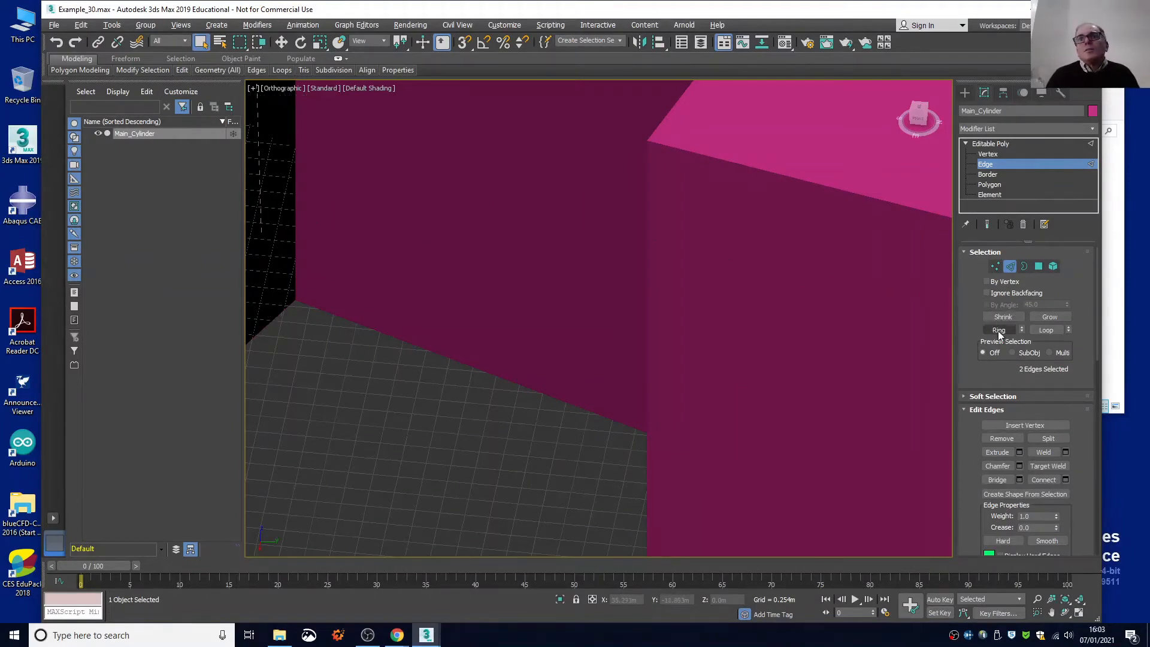
left_click(996, 479)
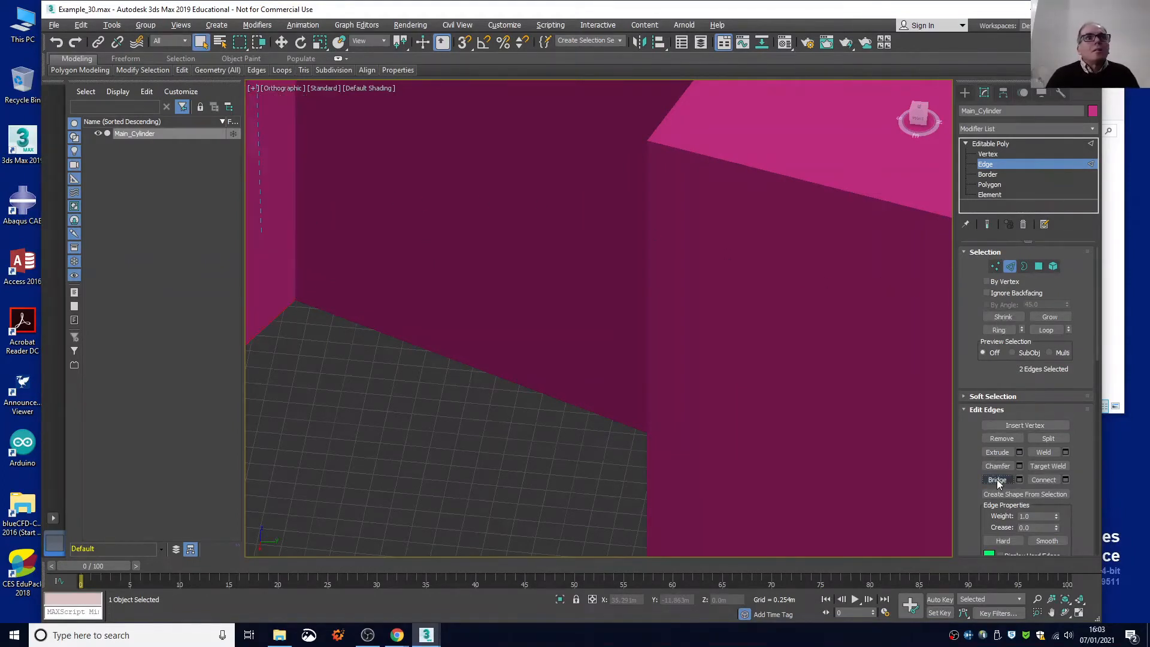
Select the upper and lower radial edges on the second notch's open left-hand side and bridge them into a wall.
scroll(519, 390, "down", 5)
scroll(522, 393, "down", 2)
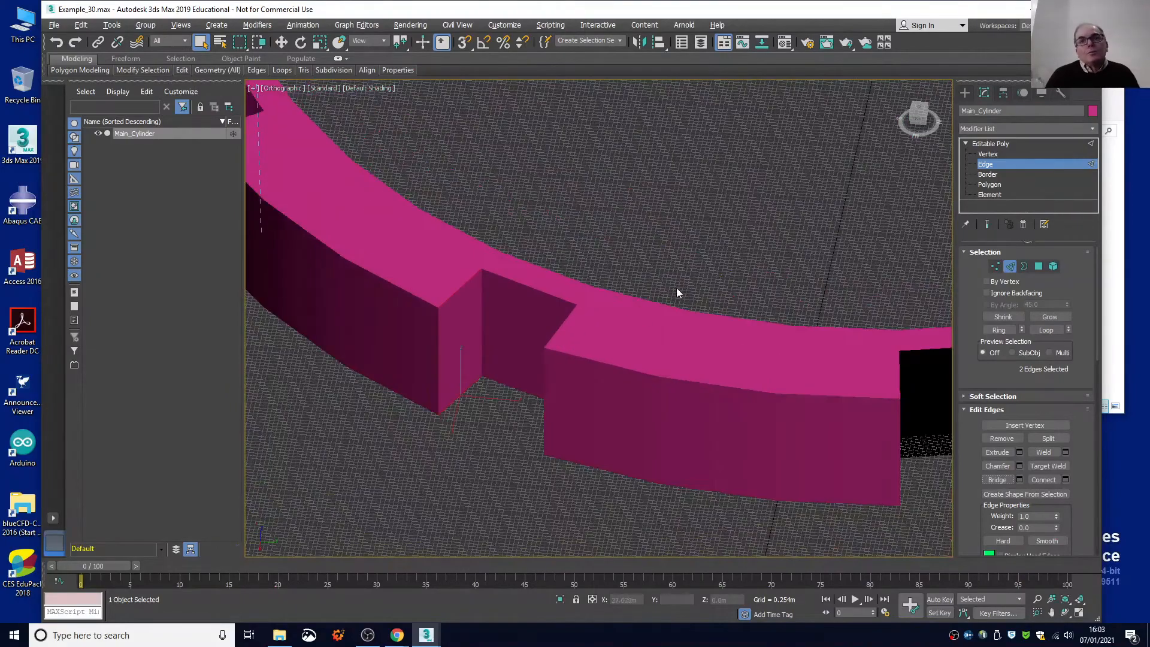
left_click_drag(922, 121, 903, 132)
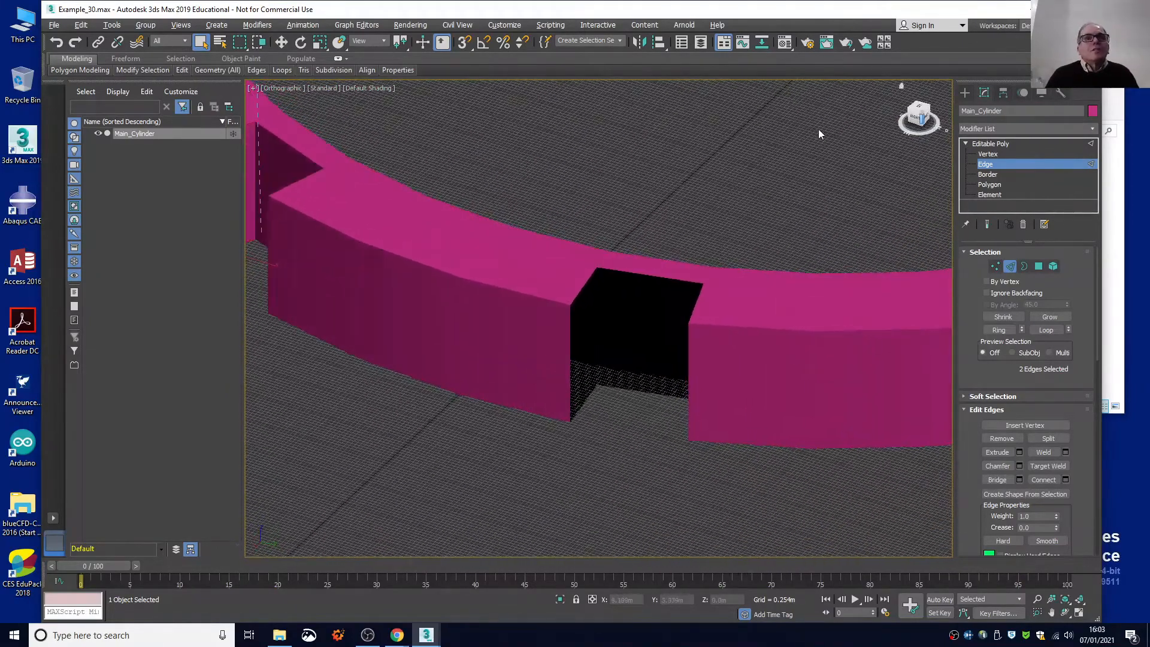
scroll(622, 401, "up", 3)
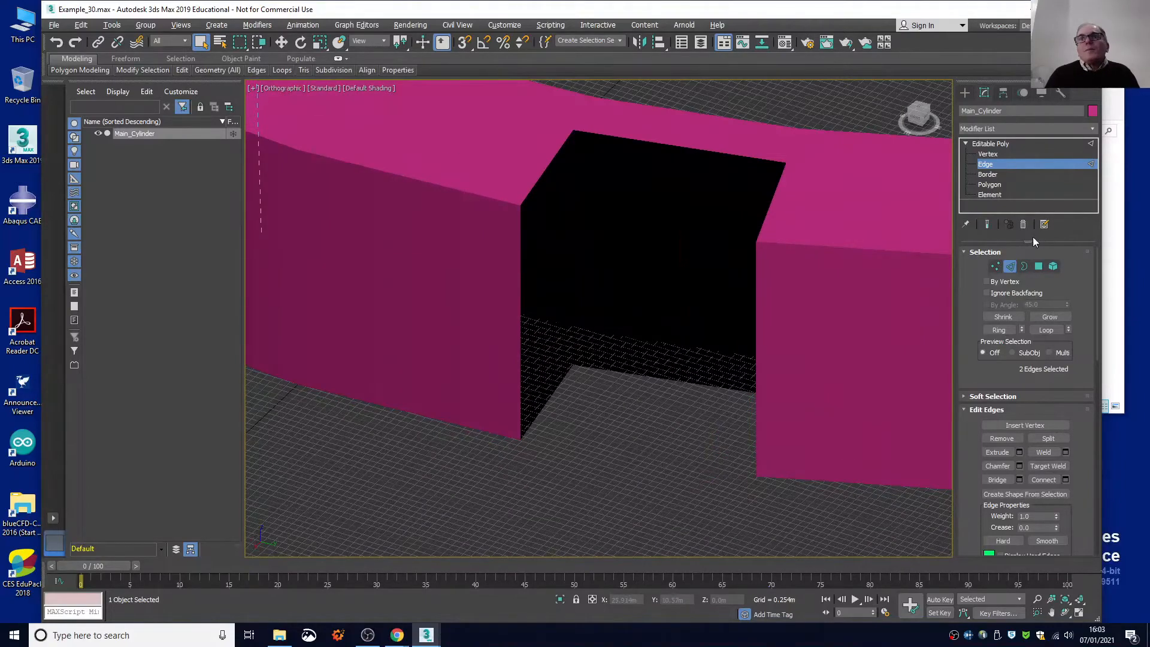
left_click(555, 156)
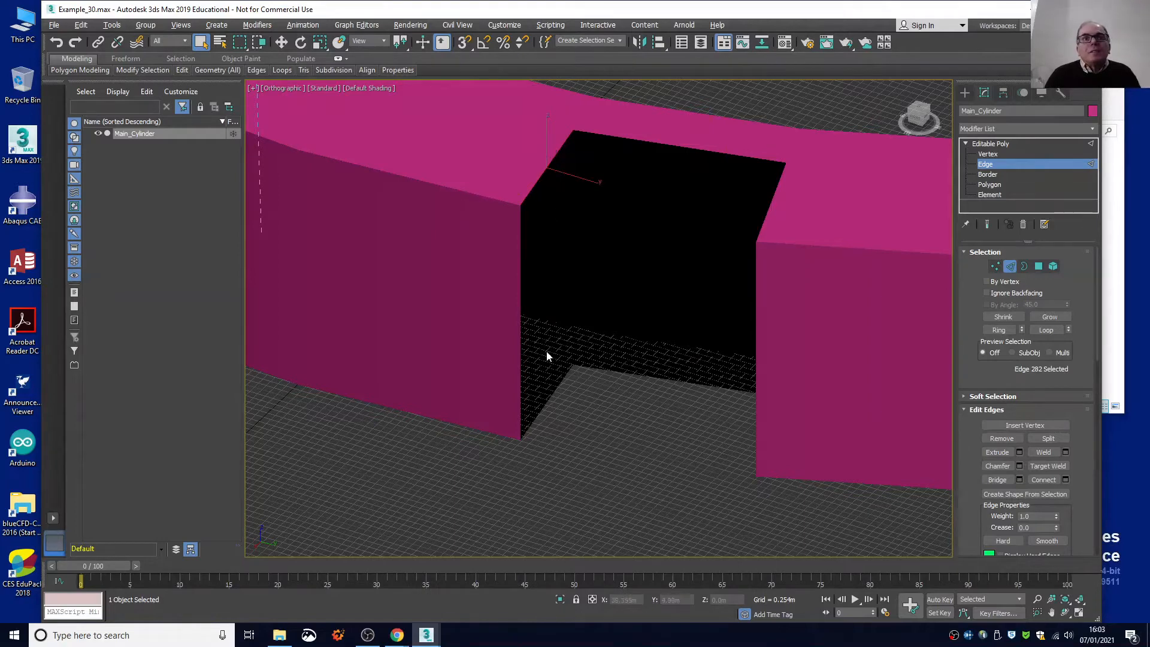
left_click(559, 386, "ctrl")
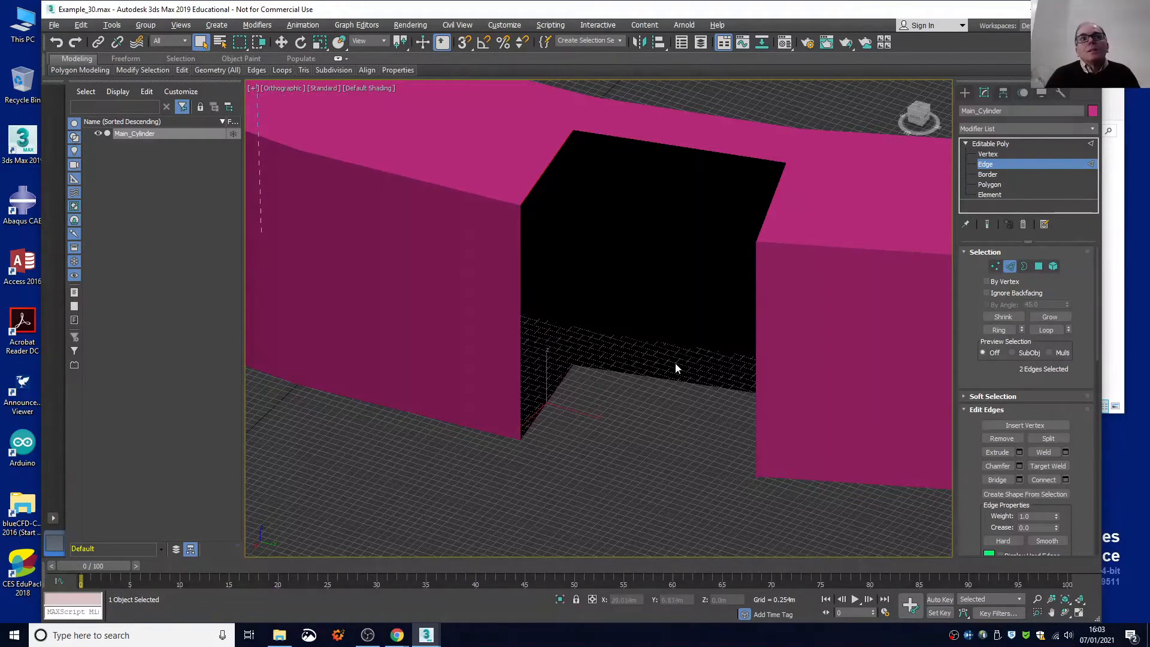
left_click(995, 479)
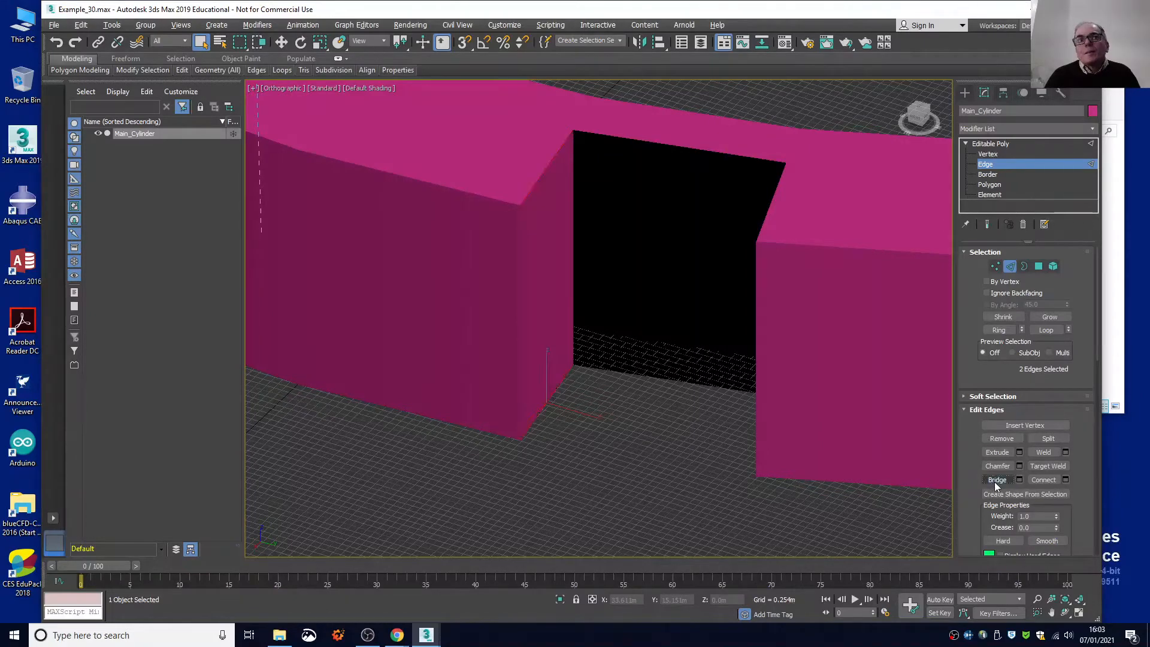
Select the upper and lower edges along the second notch's open back and bridge them to close the rear wall.
left_click(663, 142)
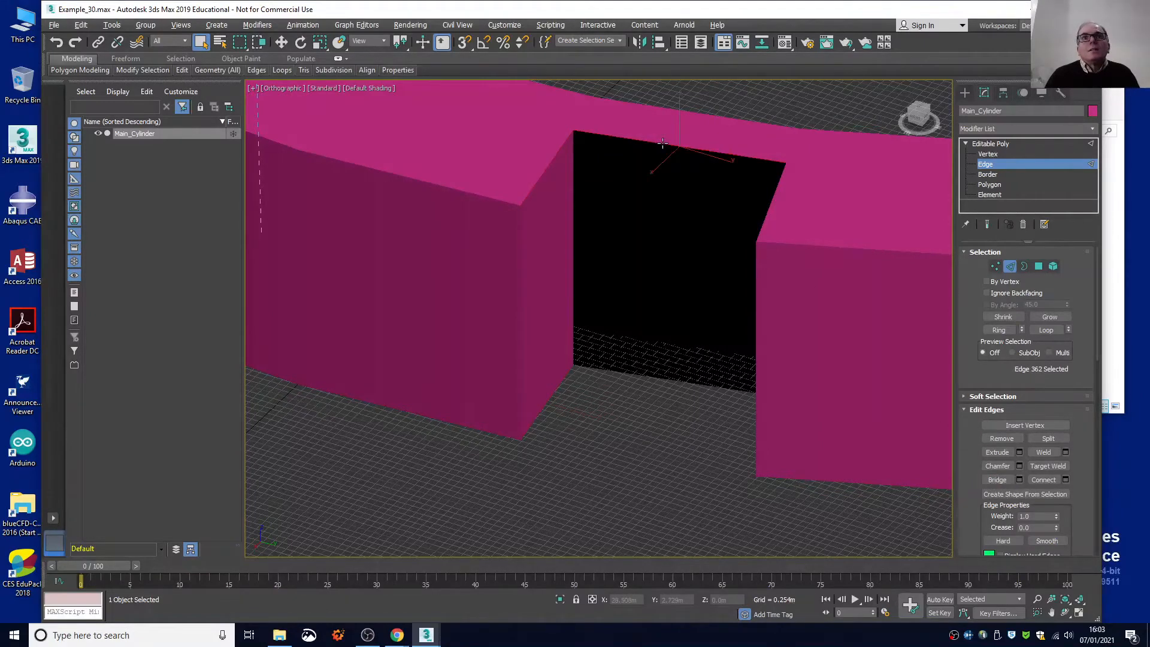
left_click(658, 378)
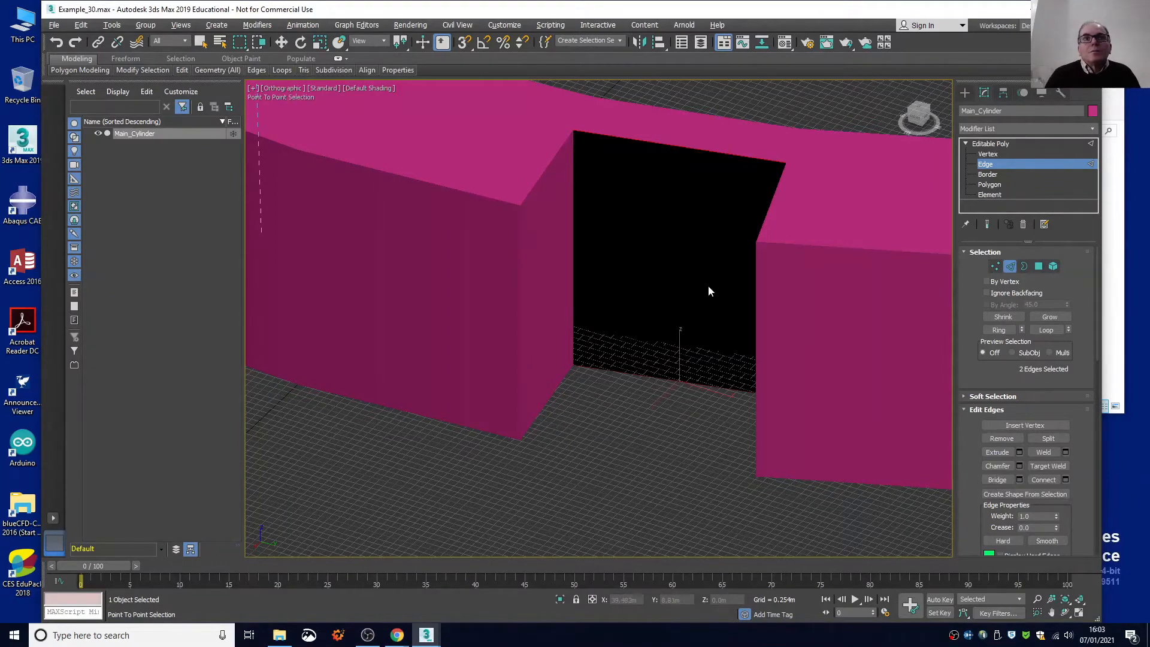
key("Escape")
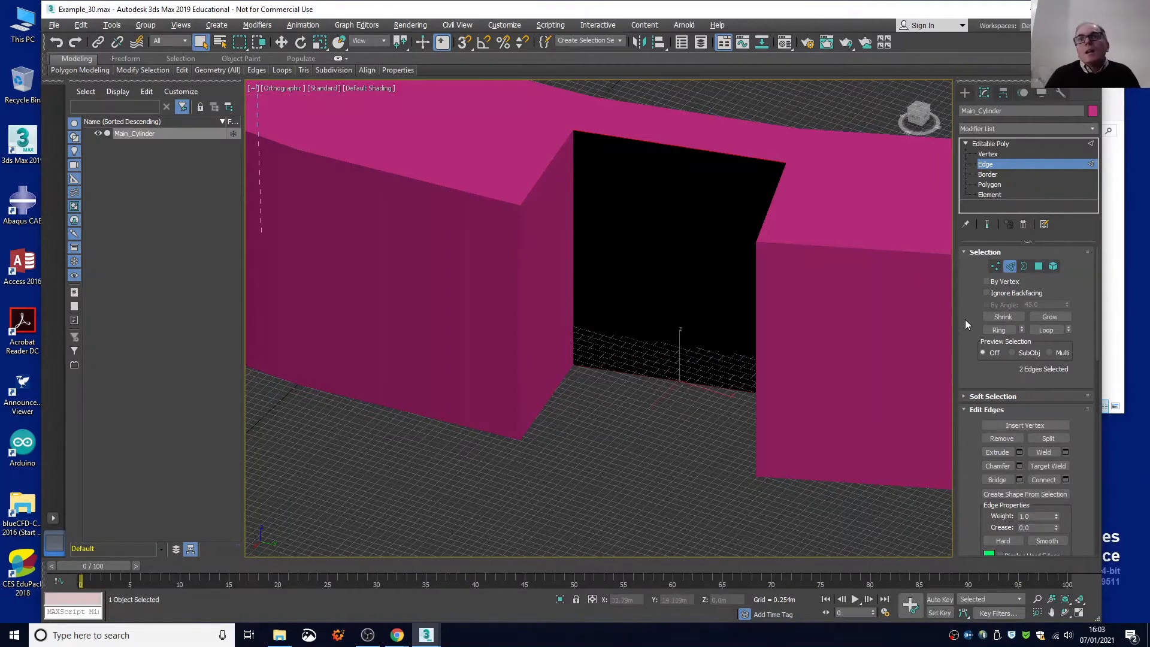
left_click(995, 480)
scroll(737, 312, "up", 3)
scroll(737, 313, "down", 3)
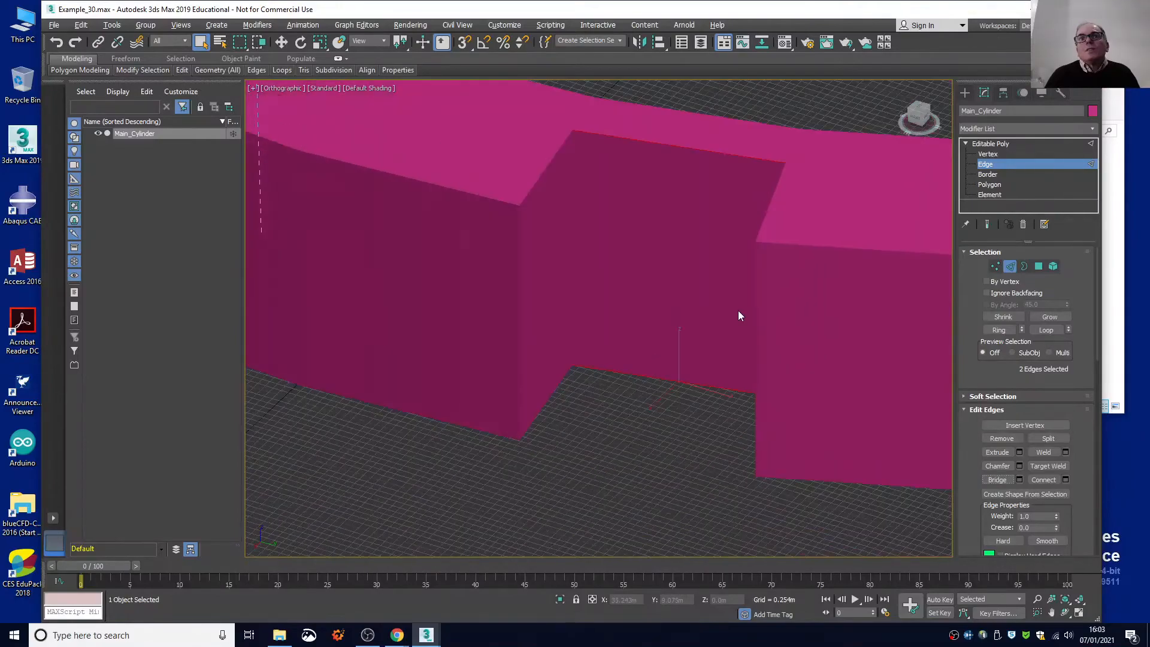
Bridge the upper and lower radial edges on the second notch's right-hand side to close its last wall.
scroll(738, 310, "down", 3)
left_click_drag(917, 116, 603, 149)
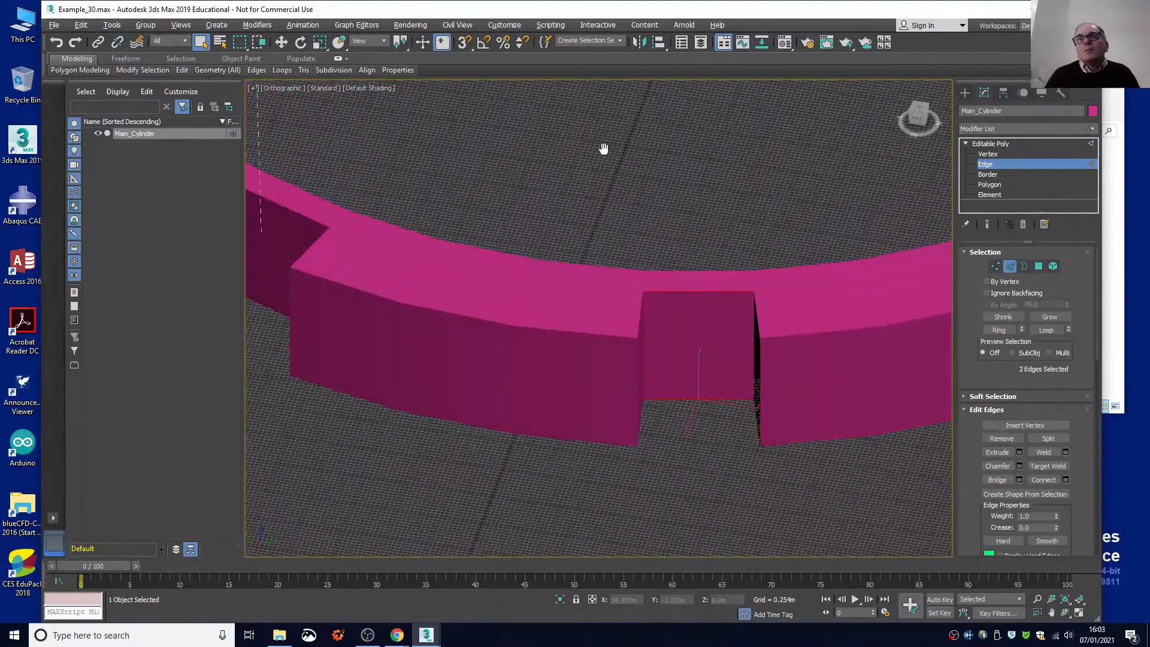
left_click_drag(912, 118, 947, 114)
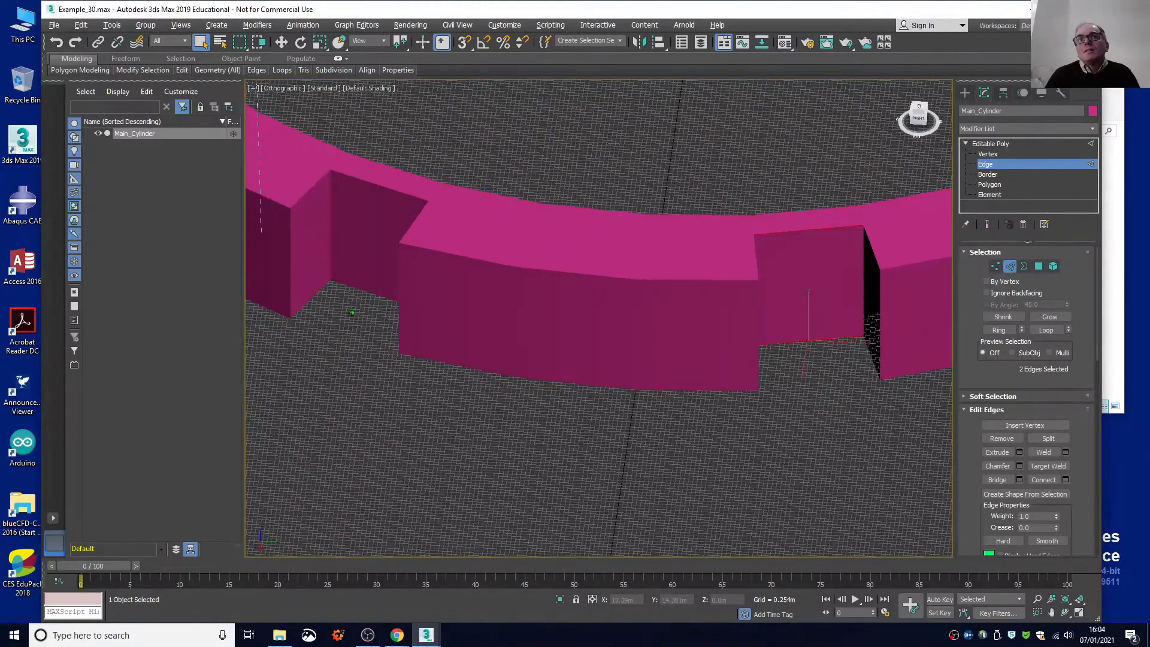
scroll(862, 305, "up", 5)
scroll(863, 305, "up", 1)
scroll(894, 217, "down", 2)
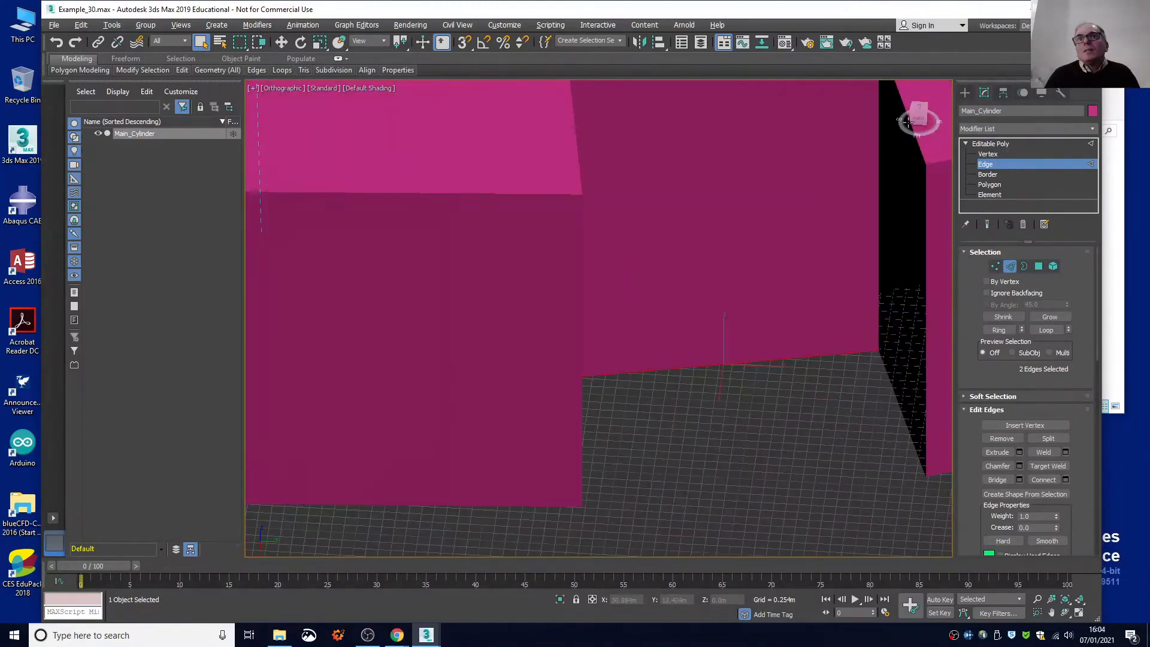
left_click(921, 152)
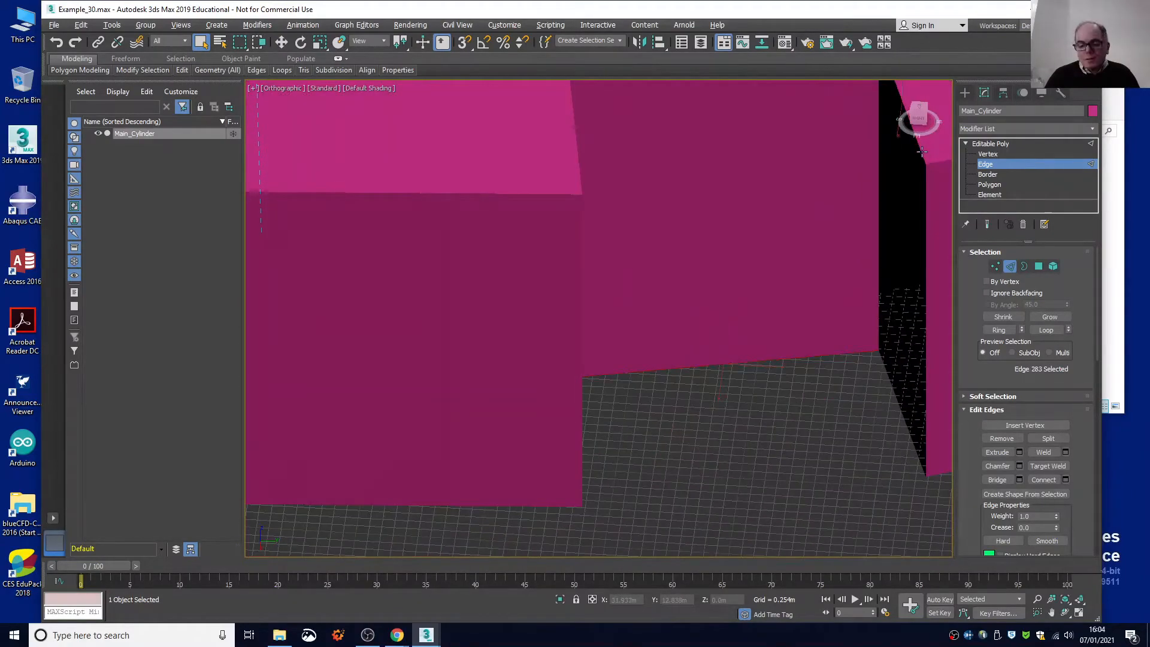
left_click(883, 362, "ctrl")
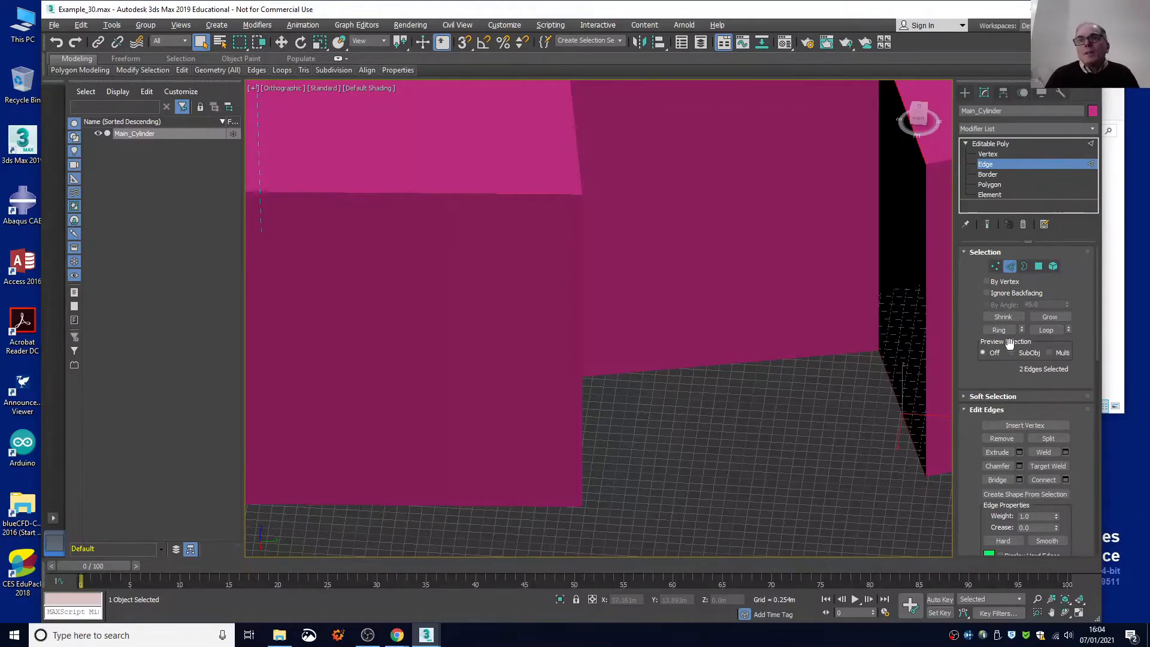
left_click(998, 480)
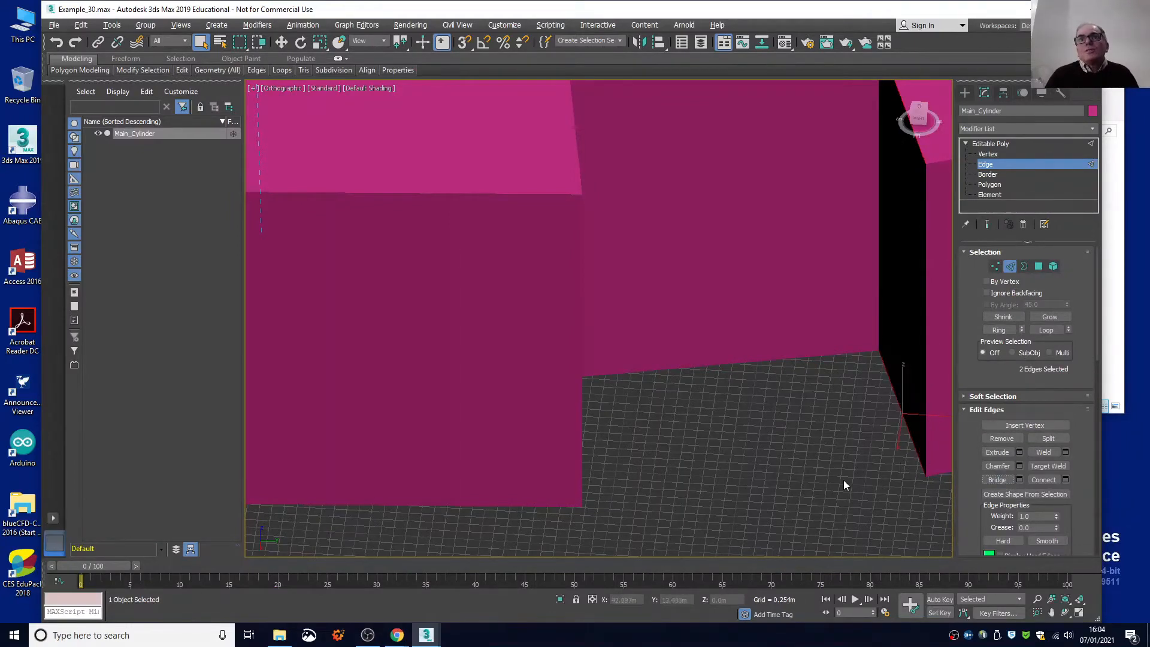
Try to bridge the third notch's left-hand radial edges, and clear the selection to return to plain edge selection.
scroll(822, 486, "down", 4)
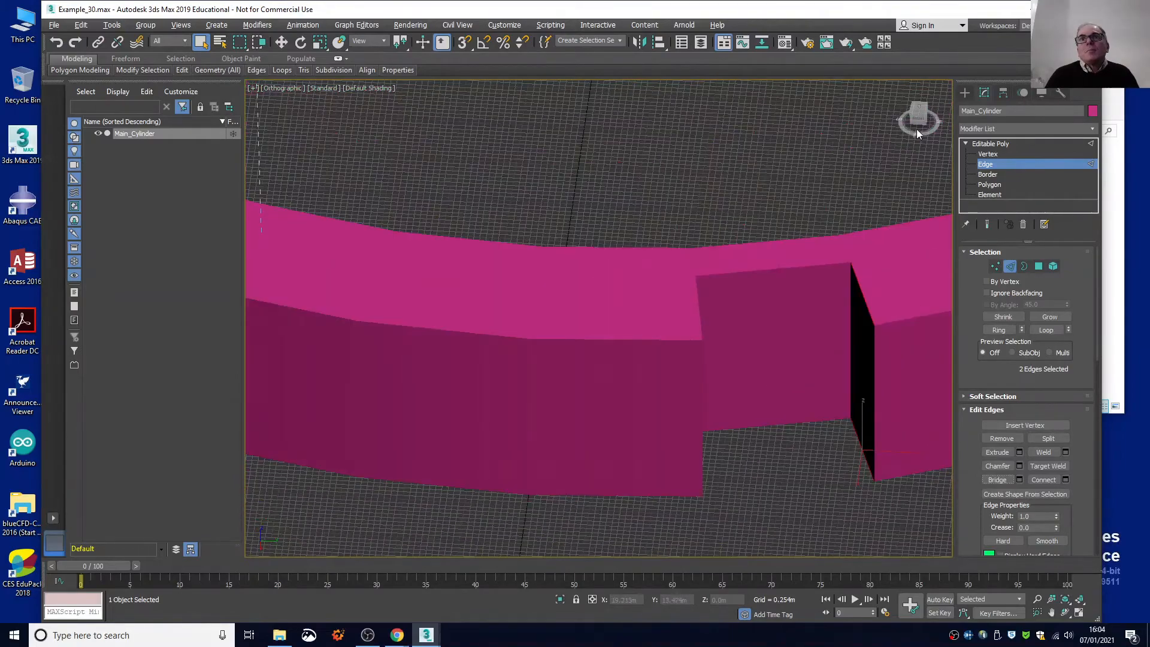
left_click_drag(917, 115, 879, 117)
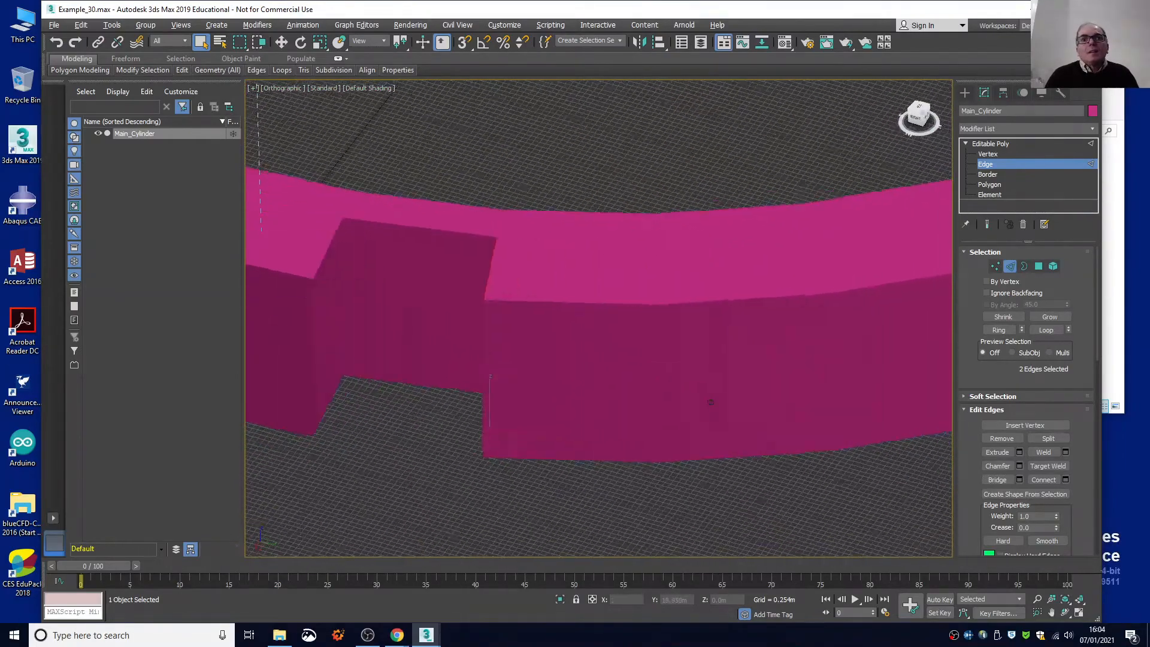
middle_click_drag(710, 401, 710, 402, "alt")
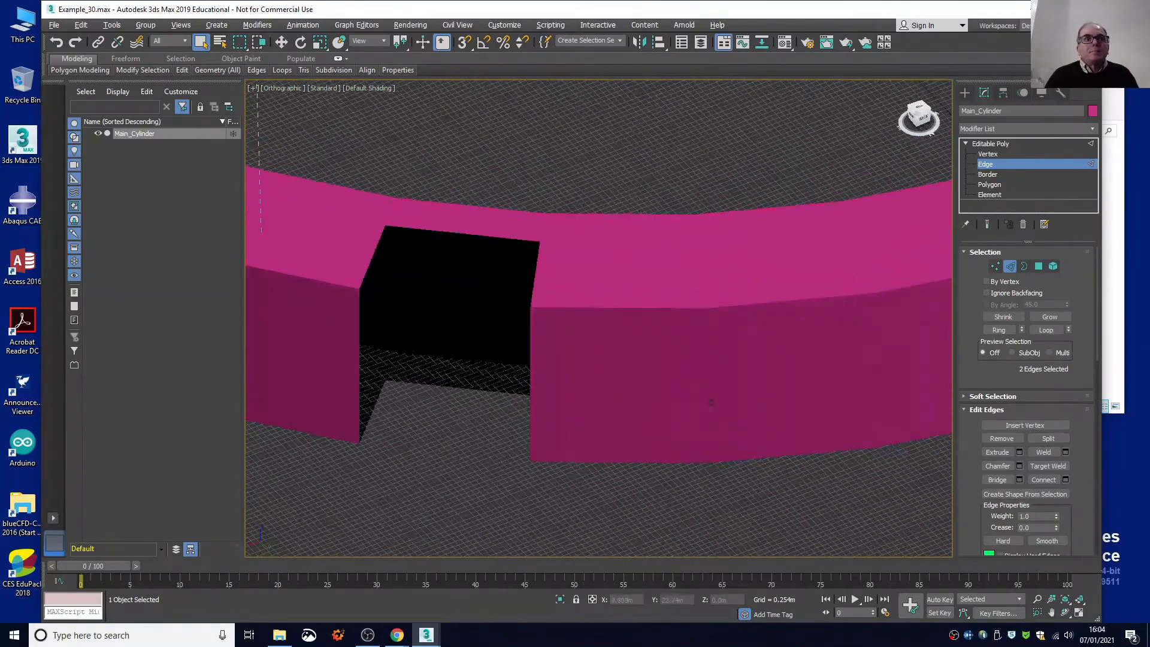
left_click(368, 266)
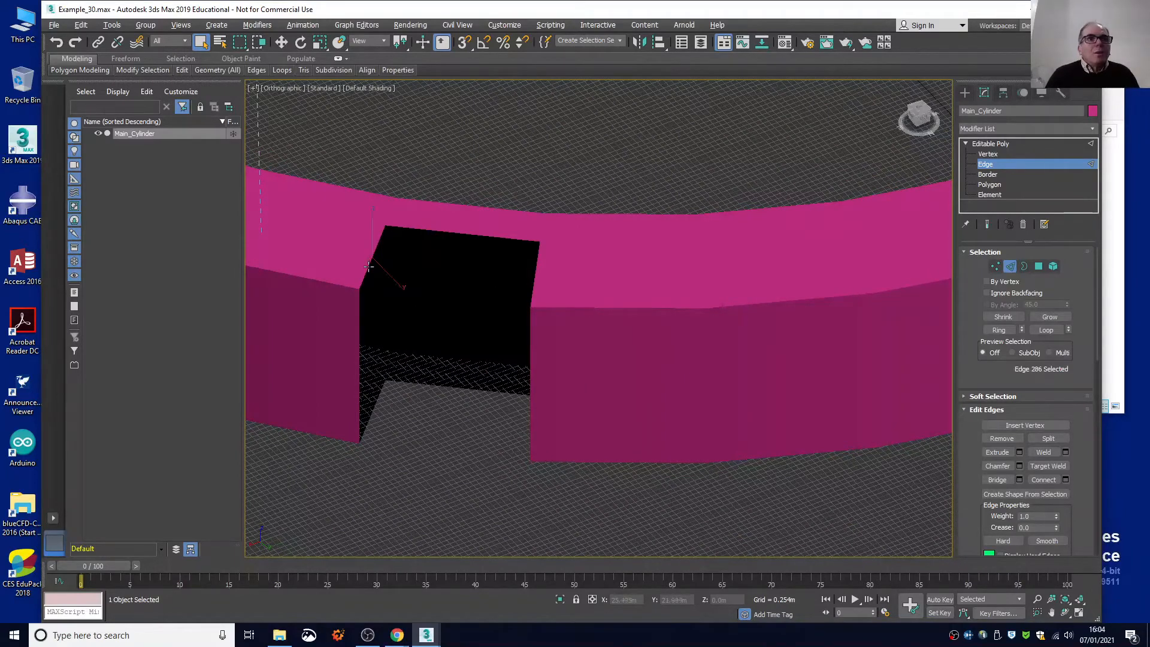
left_click(379, 396, "ctrl")
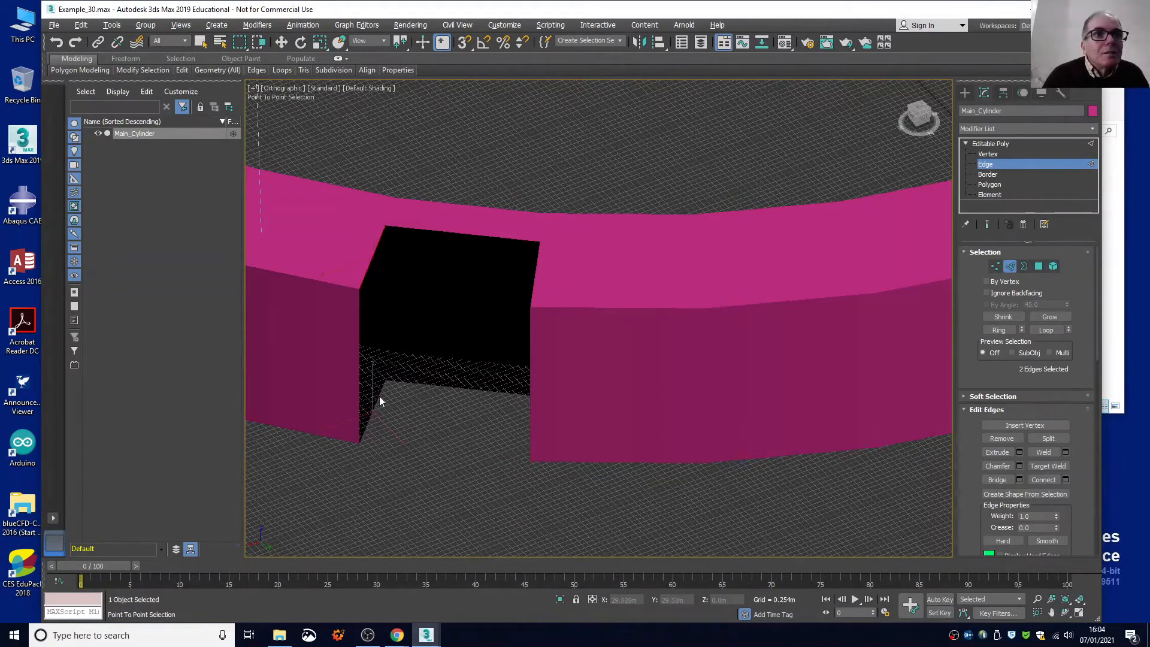
left_click(995, 480)
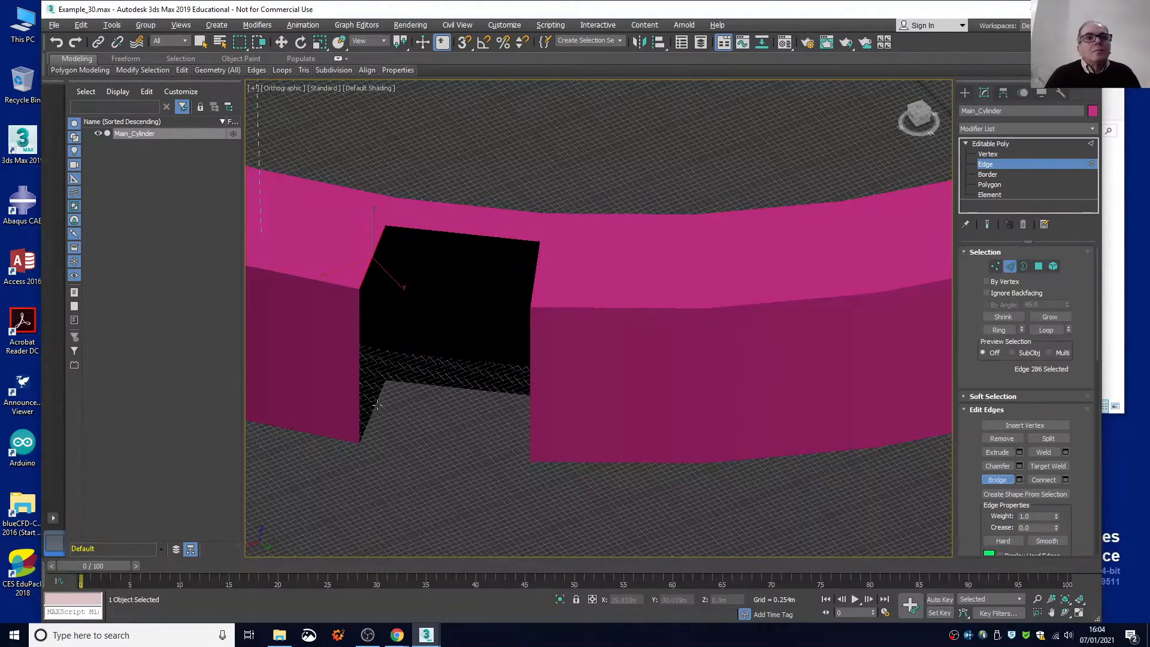
scroll(377, 405, "up", 3)
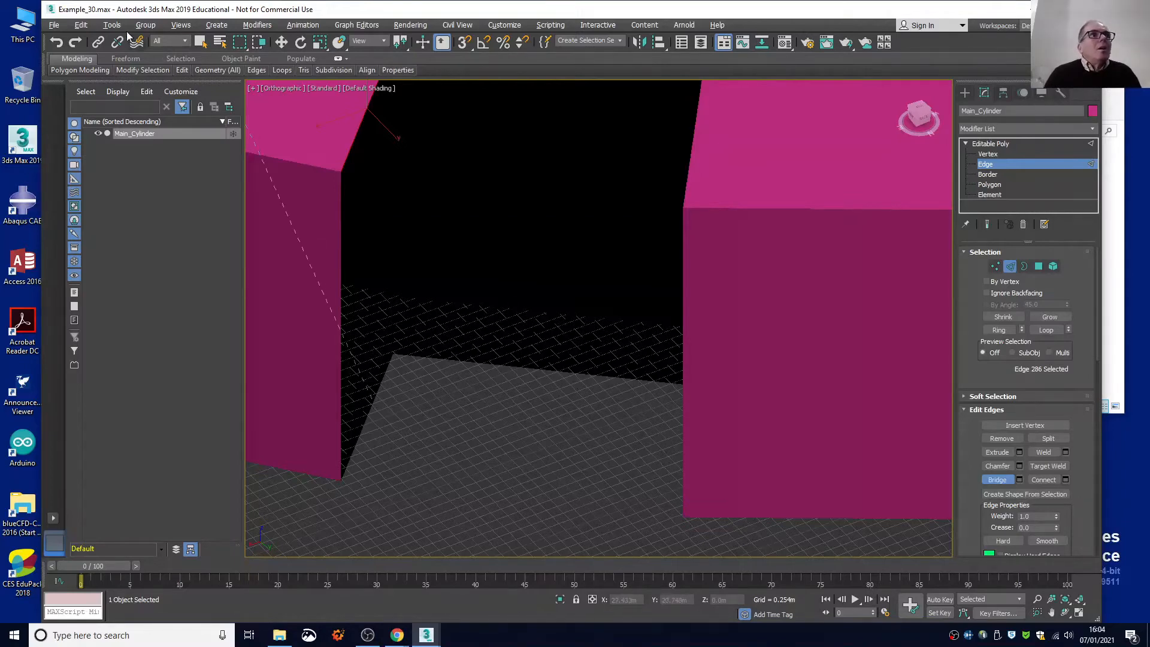
left_click(81, 25)
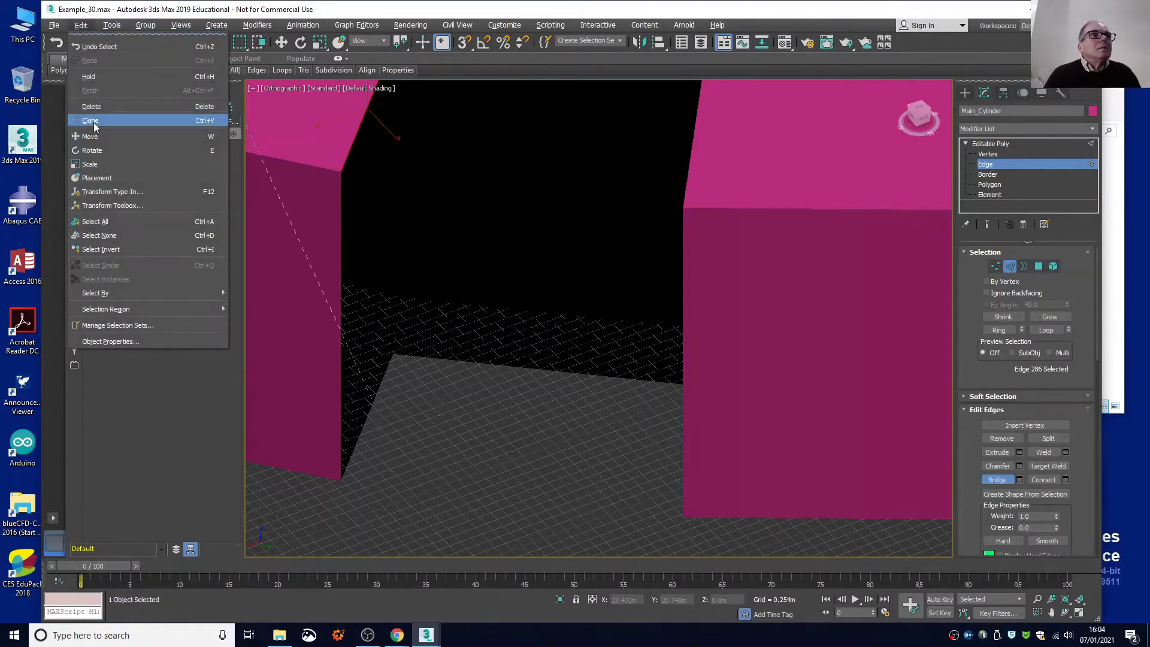
left_click(101, 235)
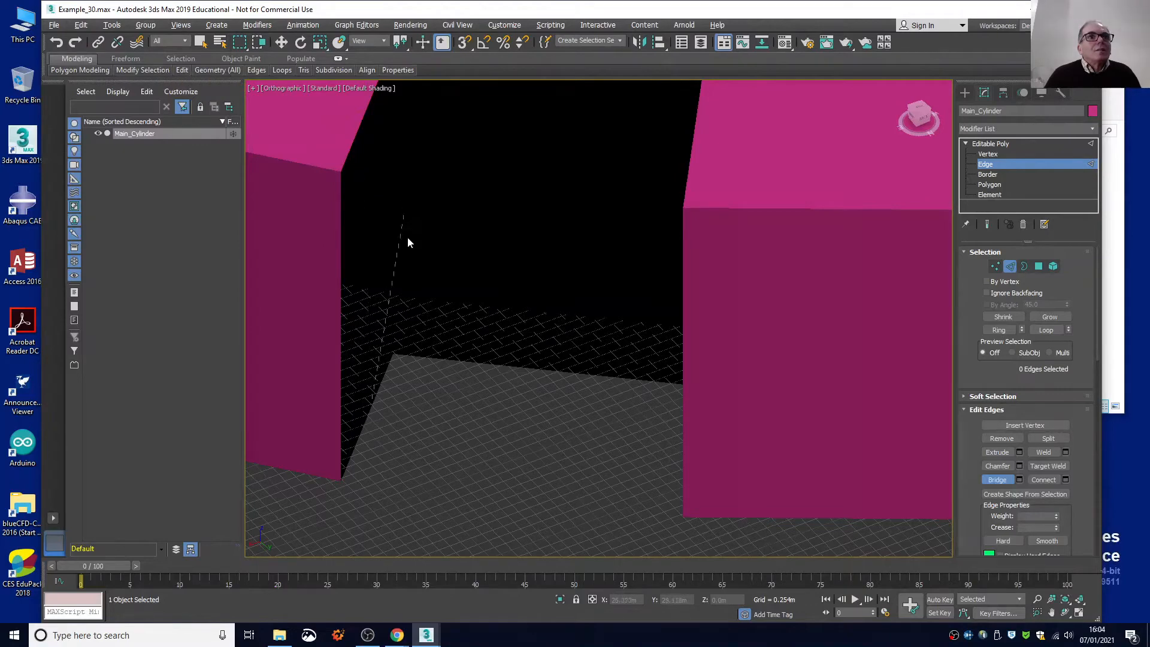
left_click(381, 390)
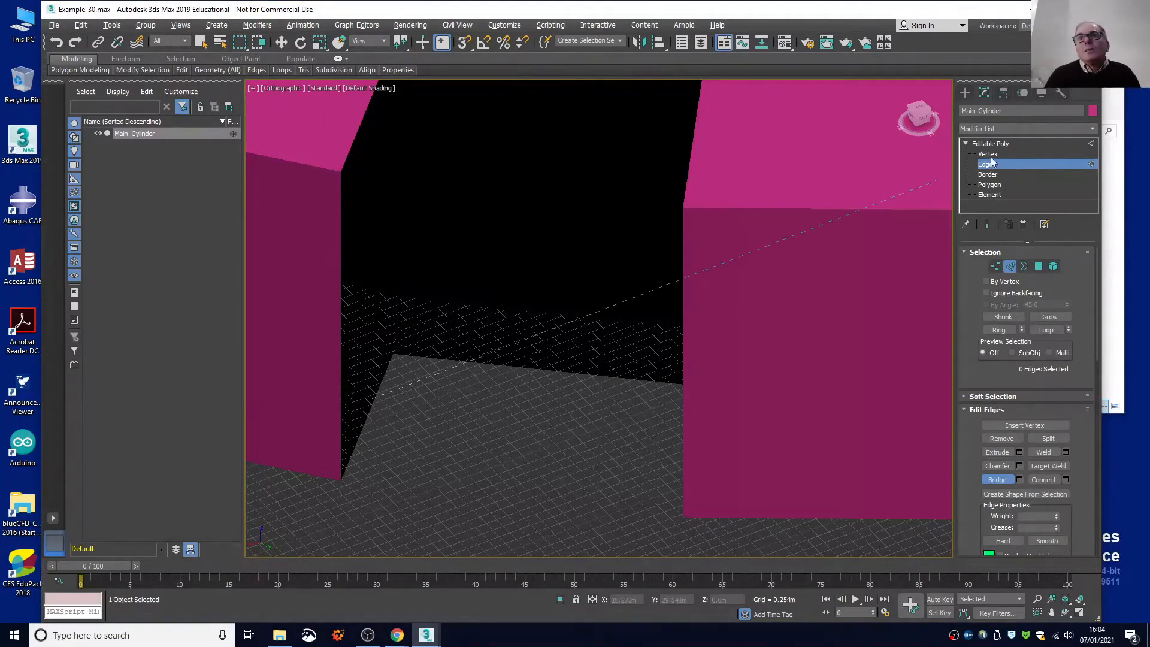
left_click(200, 43)
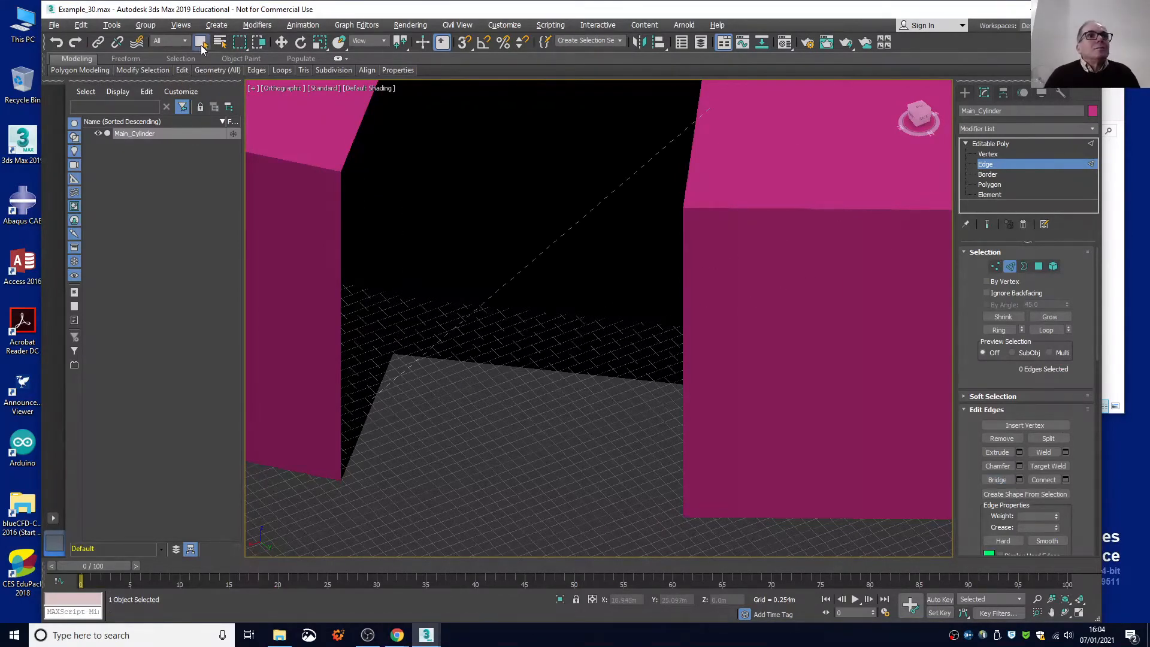
Select the lower and upper radial edges on the third notch's left-hand side and bridge them to close the wall.
left_click(383, 372)
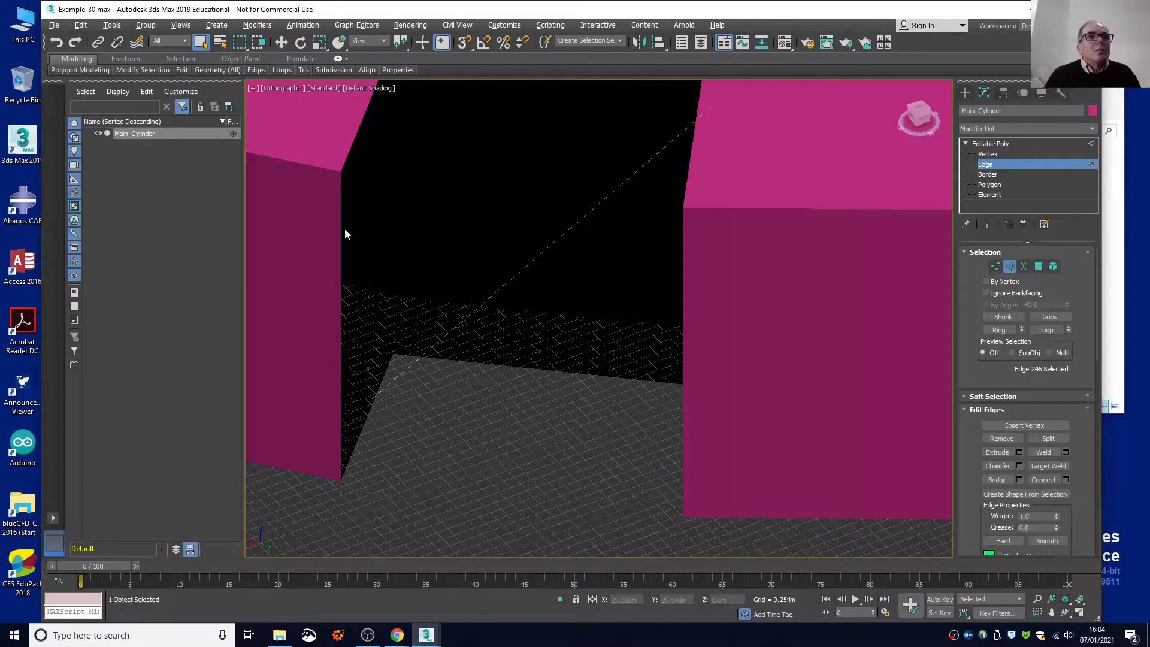
key("shift")
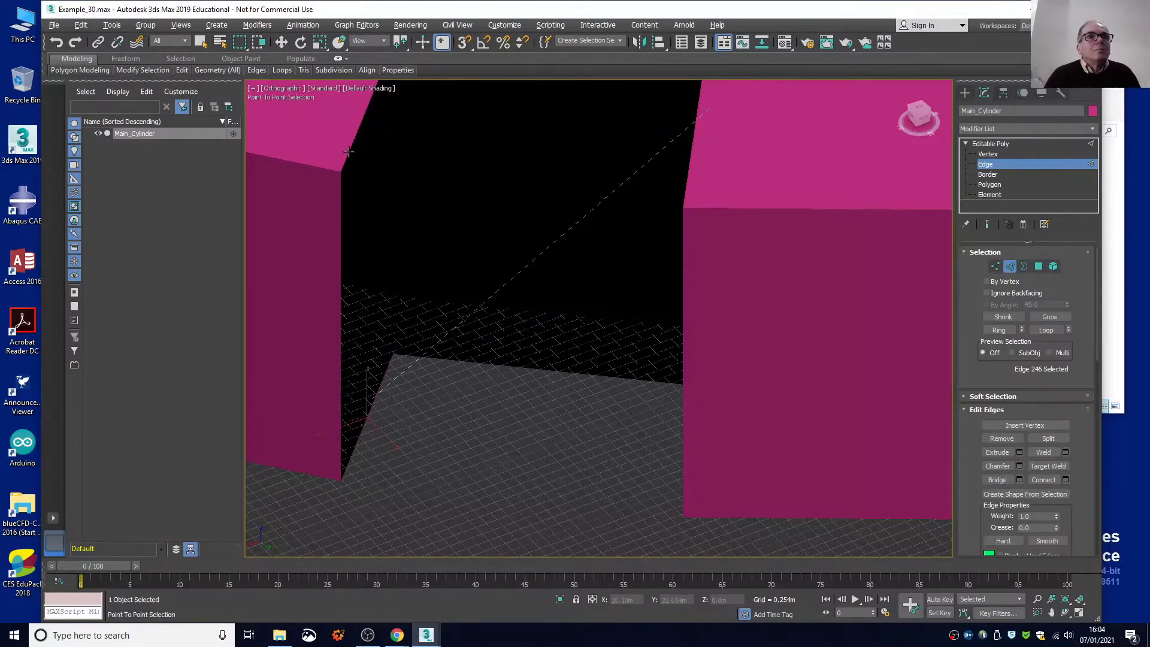
left_click(349, 152)
right_click(416, 170)
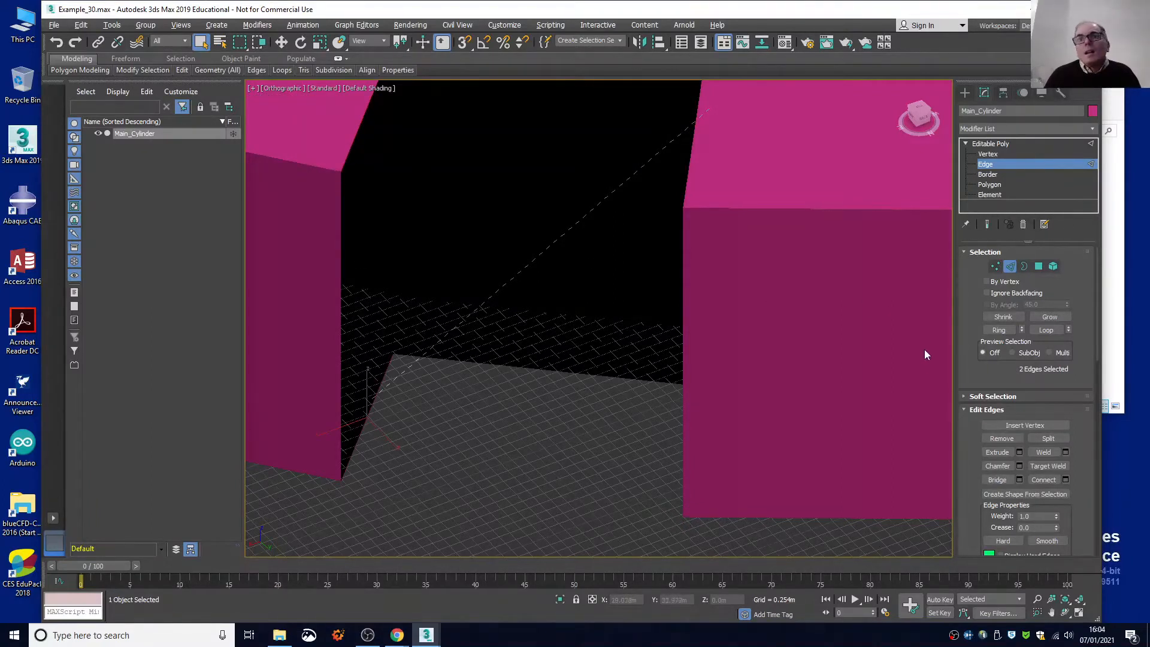
left_click(997, 479)
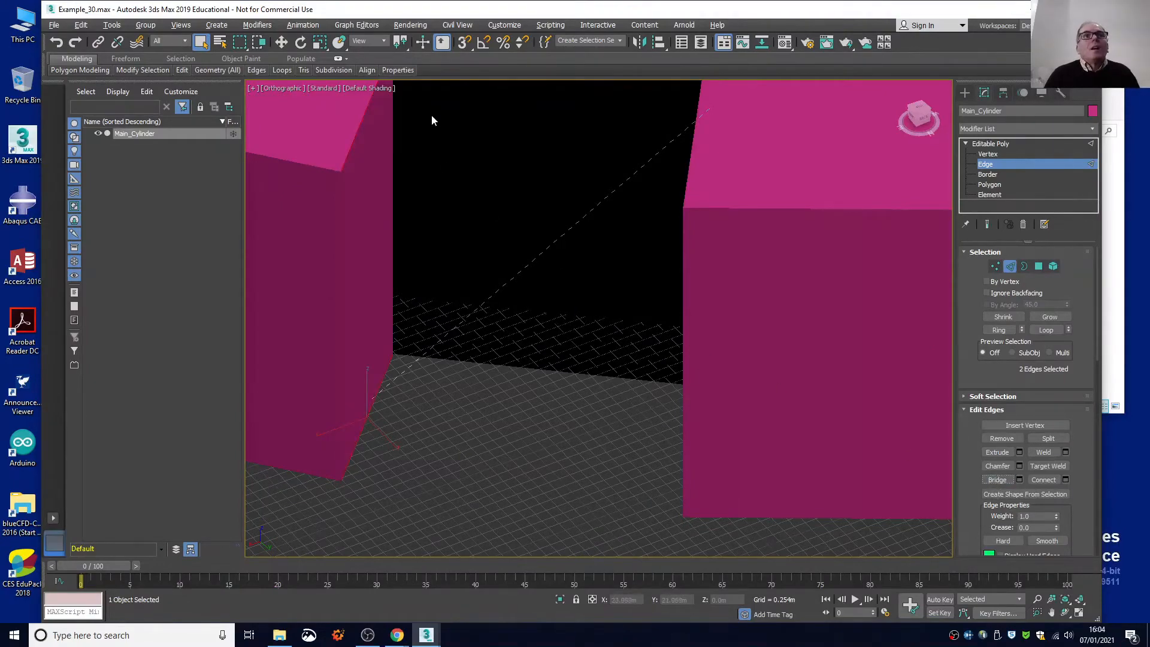
Try to bridge the lower and upper edges along the third notch's open back, and clear the edge selection.
middle_click_drag(433, 120, 498, 333, "alt")
scroll(493, 236, "down", 5)
scroll(497, 341, "up", 4)
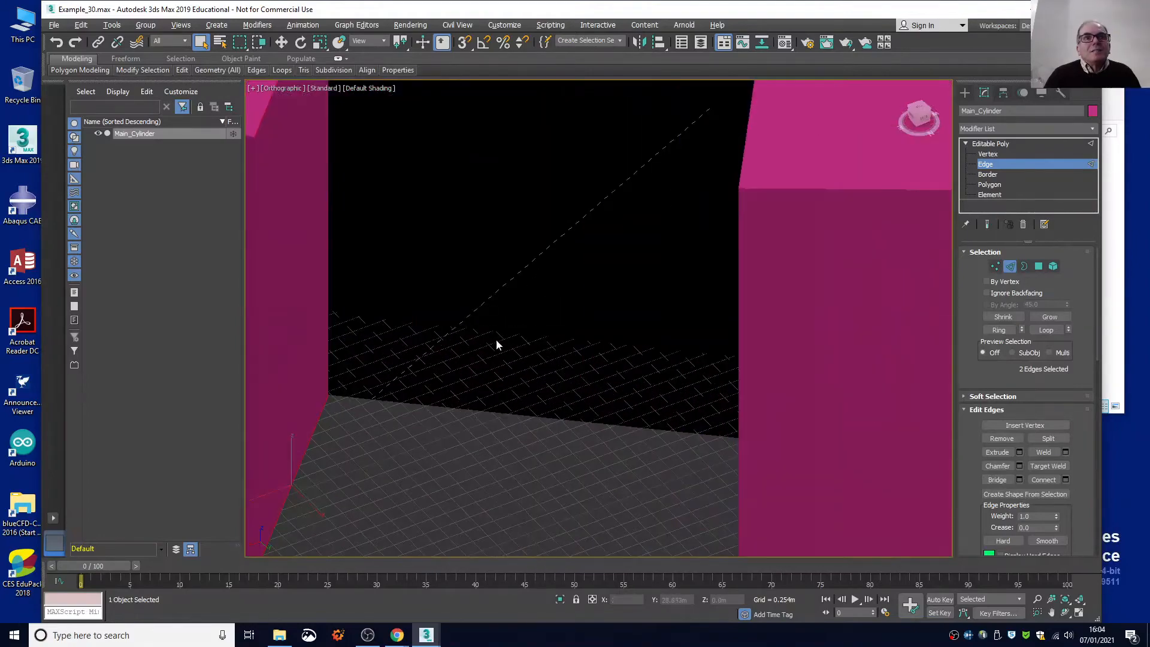
left_click(497, 413)
scroll(518, 329, "down", 5)
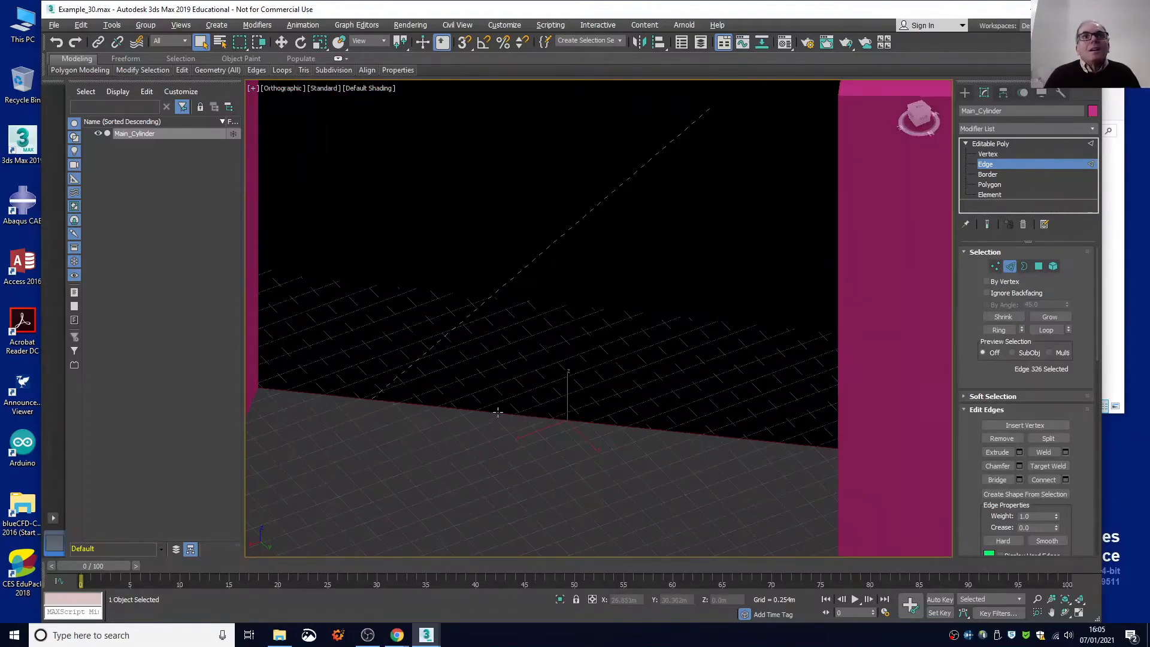
key("shift")
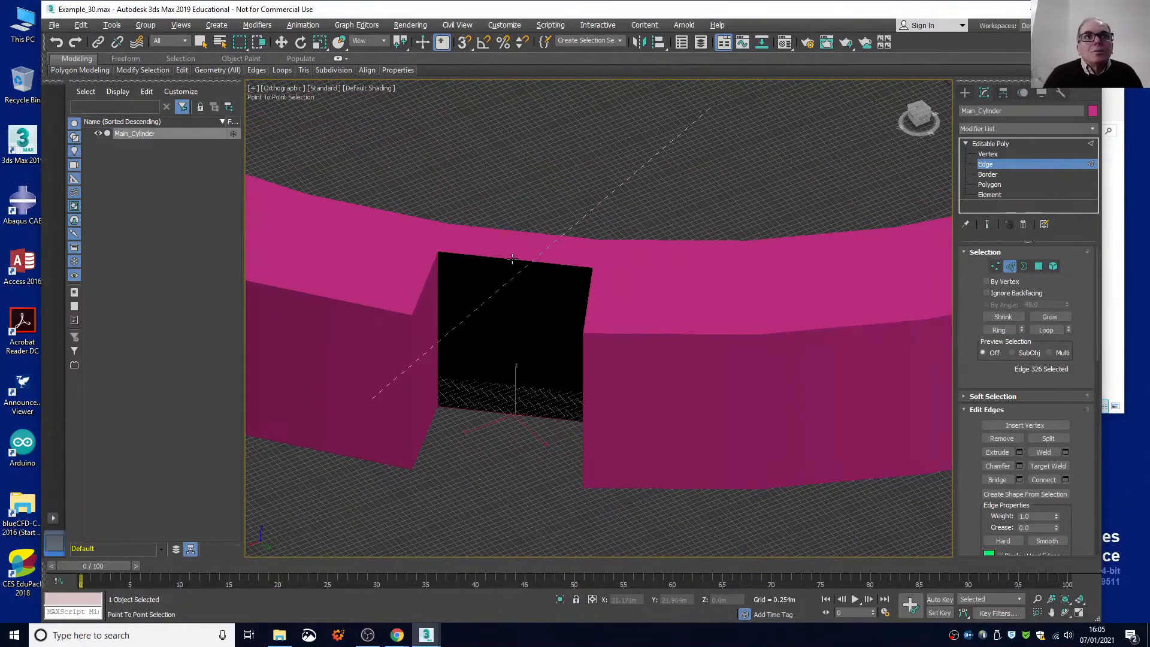
scroll(512, 259, "up", 2)
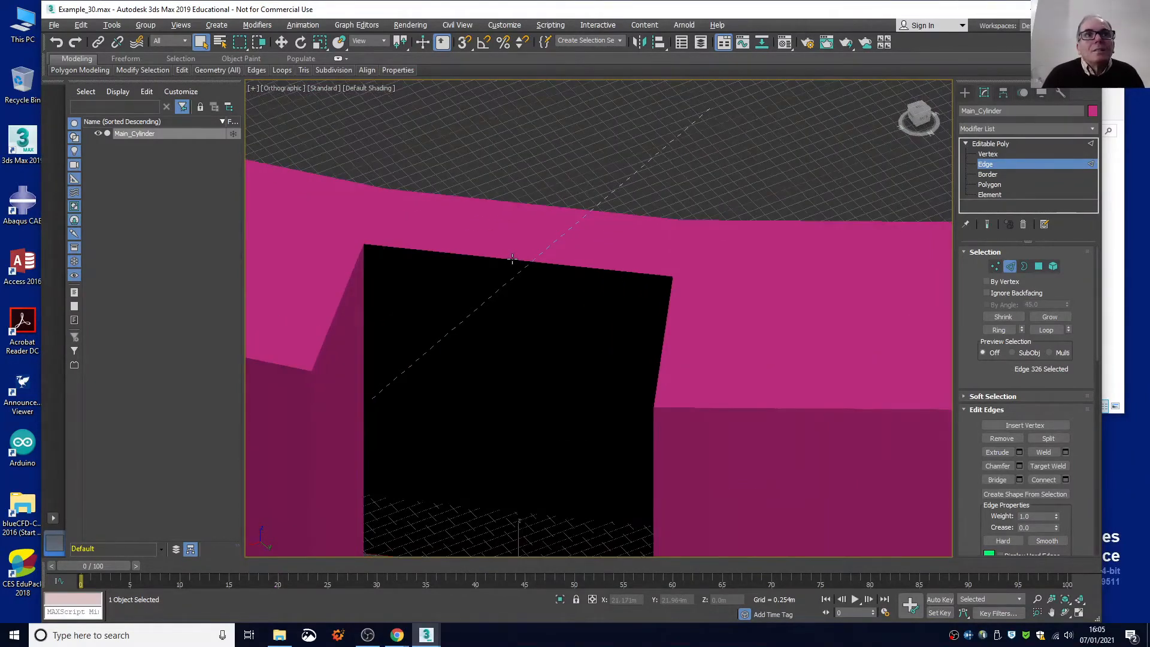
left_click(997, 479)
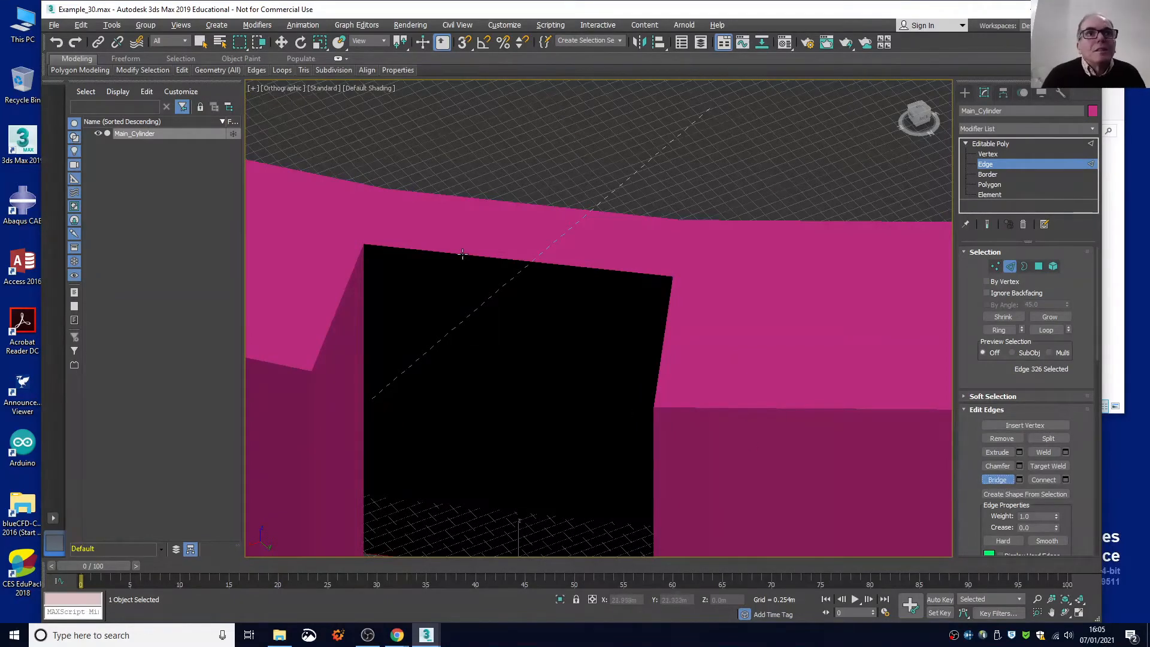
scroll(474, 358, "down", 4)
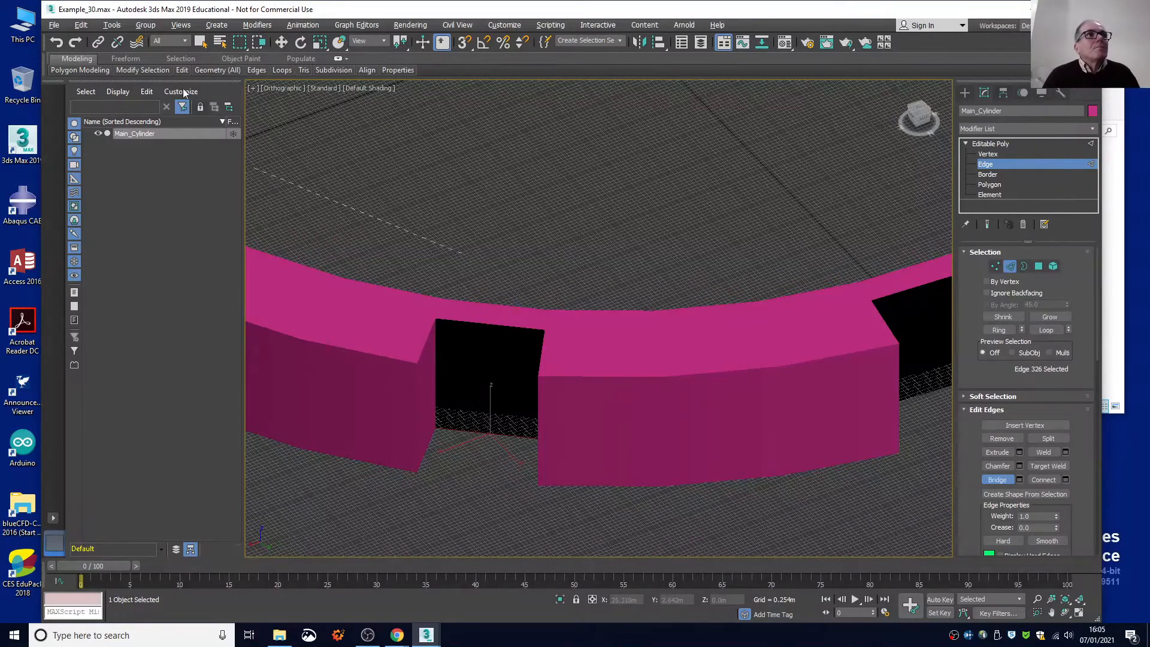
left_click(84, 24)
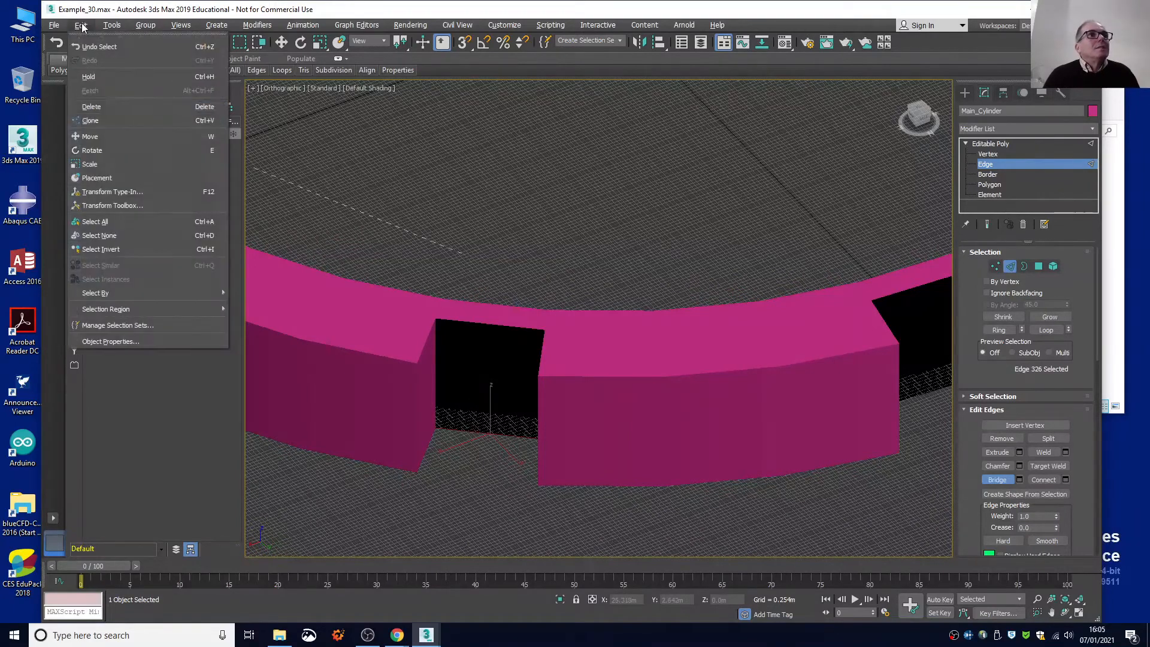
left_click(103, 235)
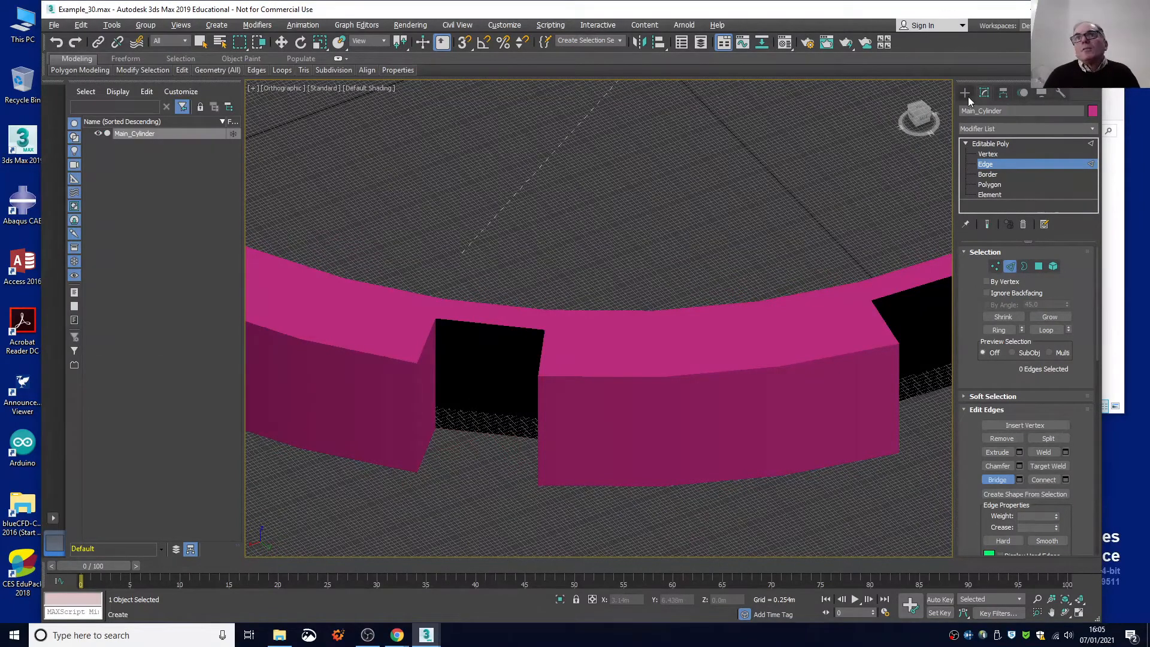
Select the whole ring at element level and change the object's colour to yellow.
left_click(966, 144)
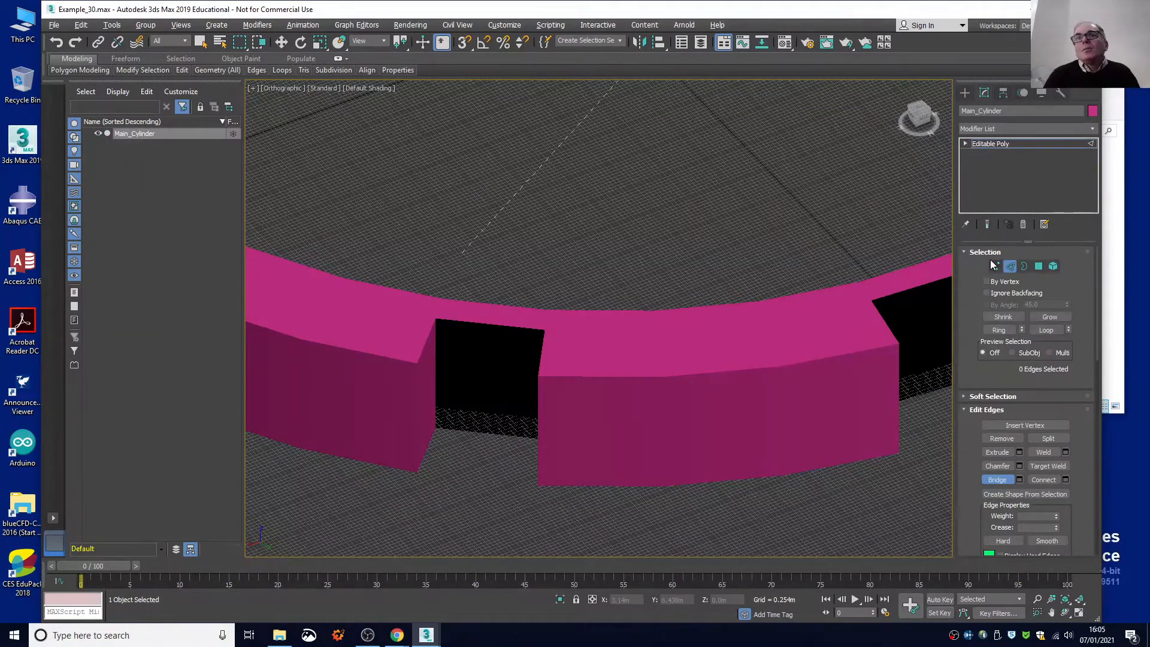
left_click(1052, 267)
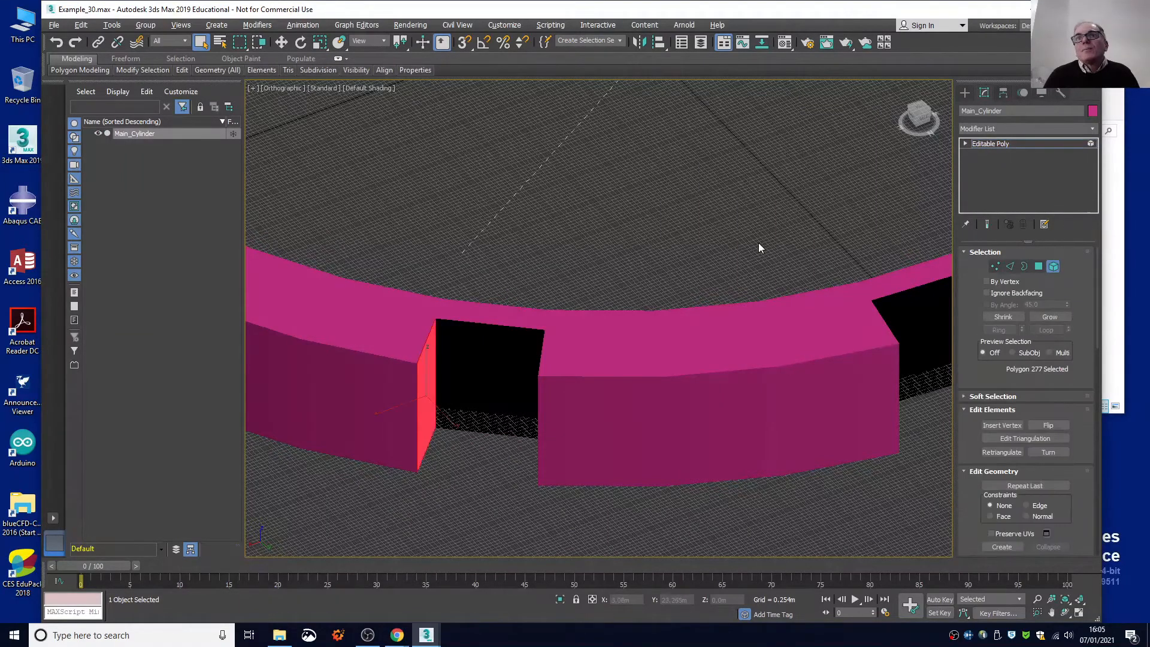
left_click(666, 340)
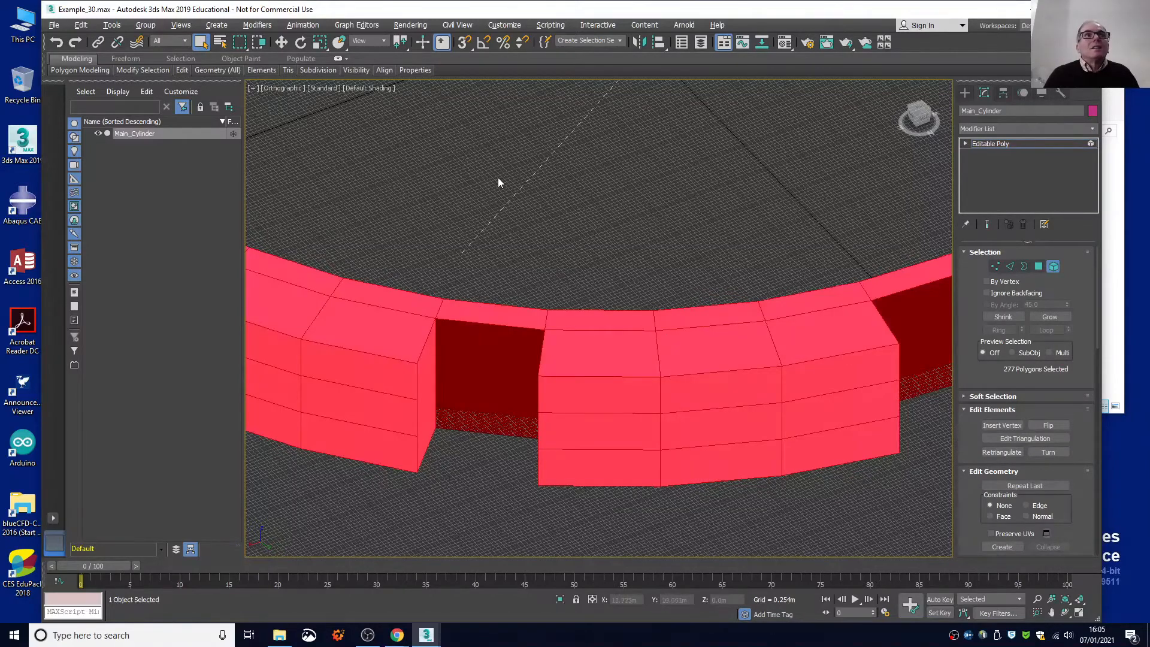
left_click(1091, 112)
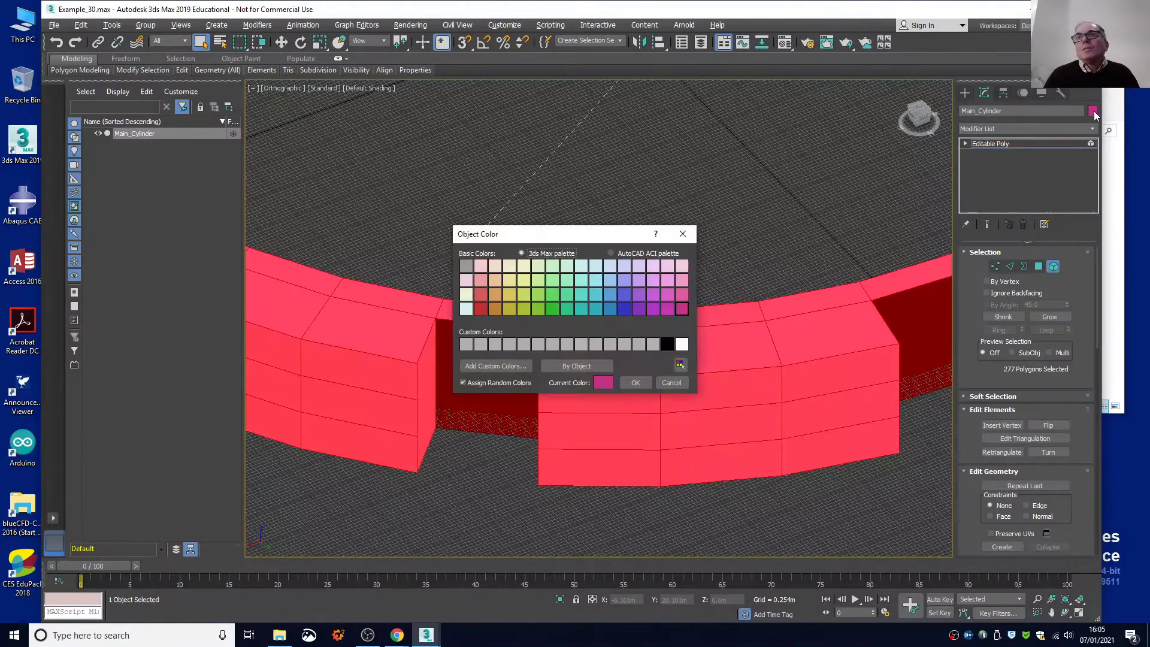
left_click(507, 293)
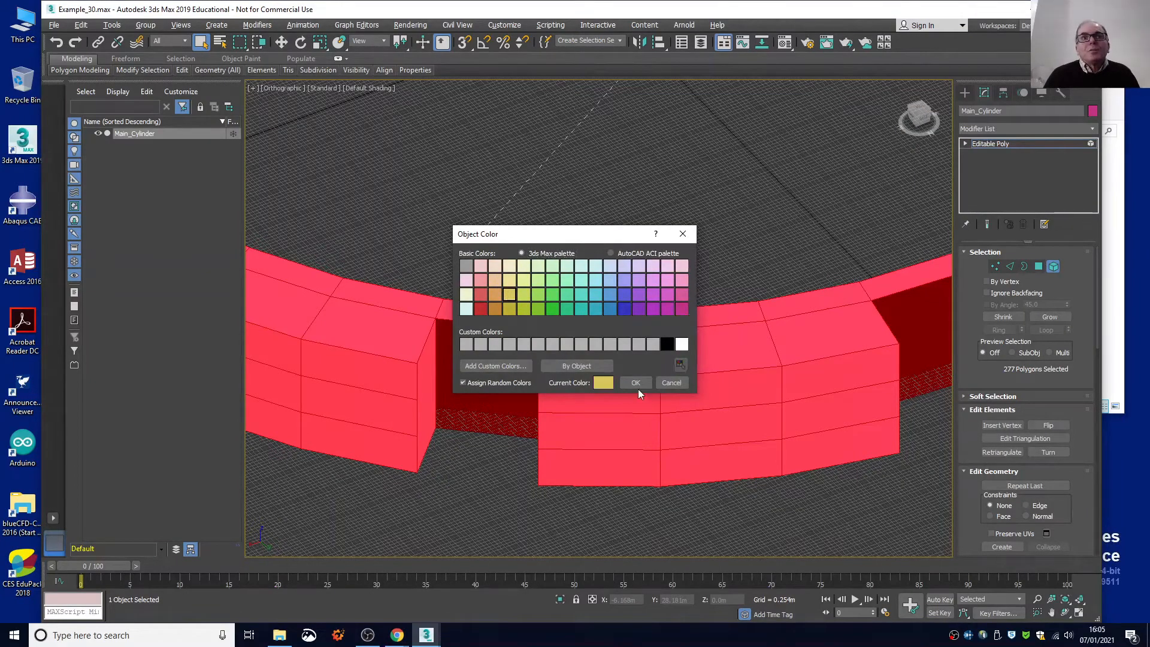
left_click(635, 382)
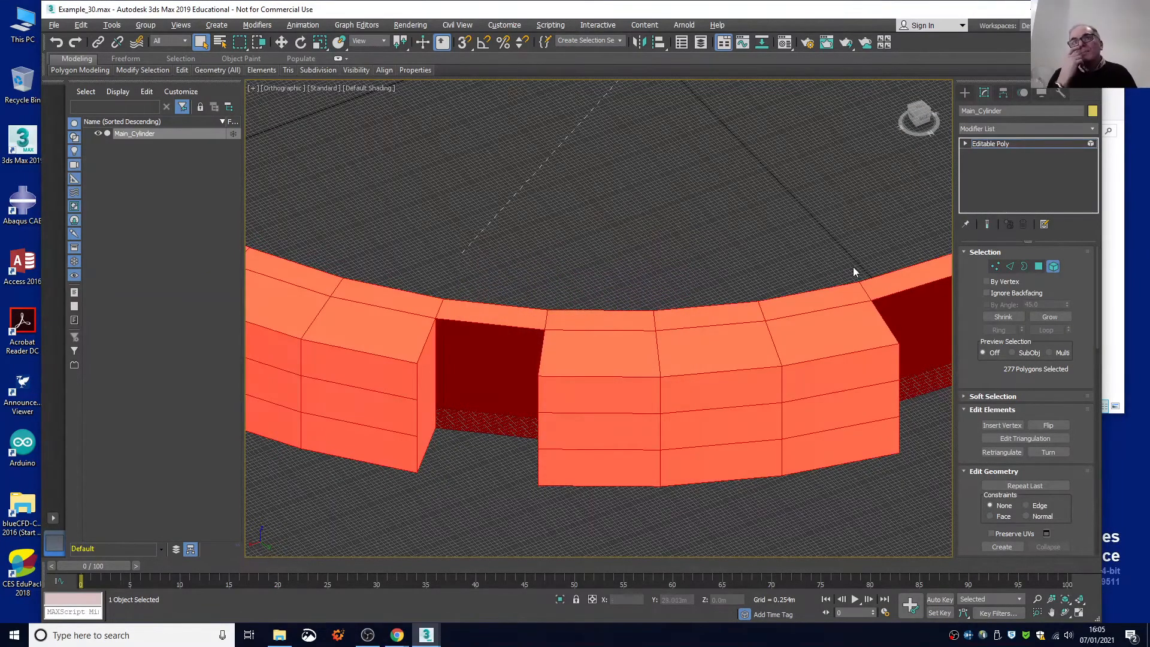
Return to edge selection, select the upper and lower edges along the third notch's open back and bridge them to close the rear wall.
left_click(964, 144)
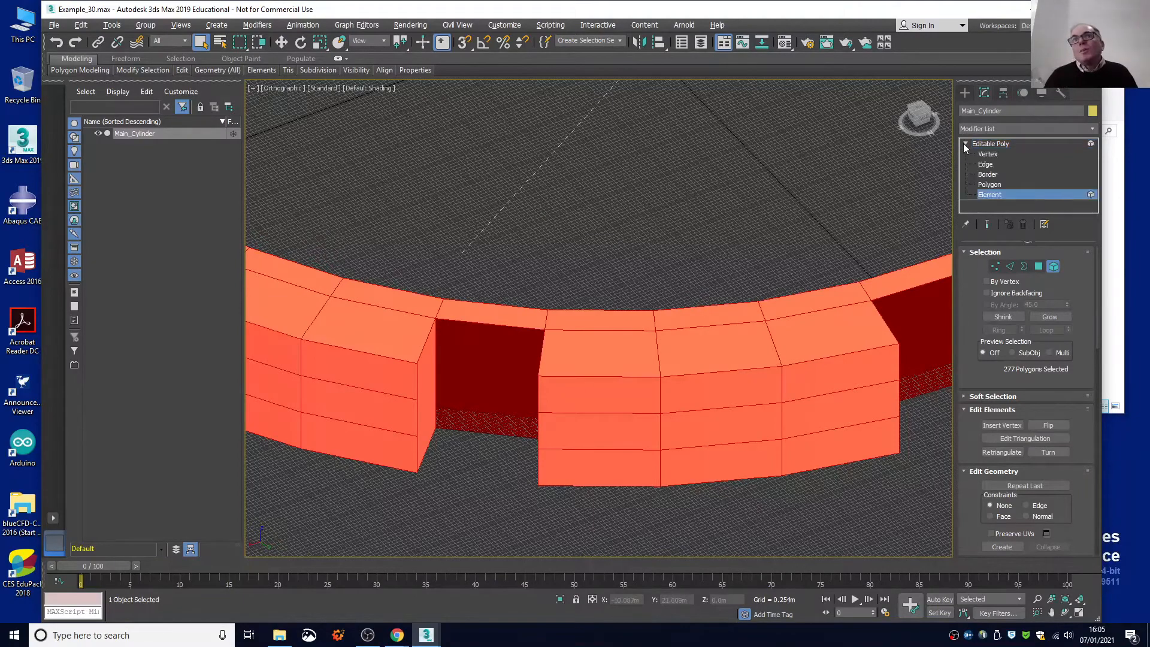
left_click(985, 164)
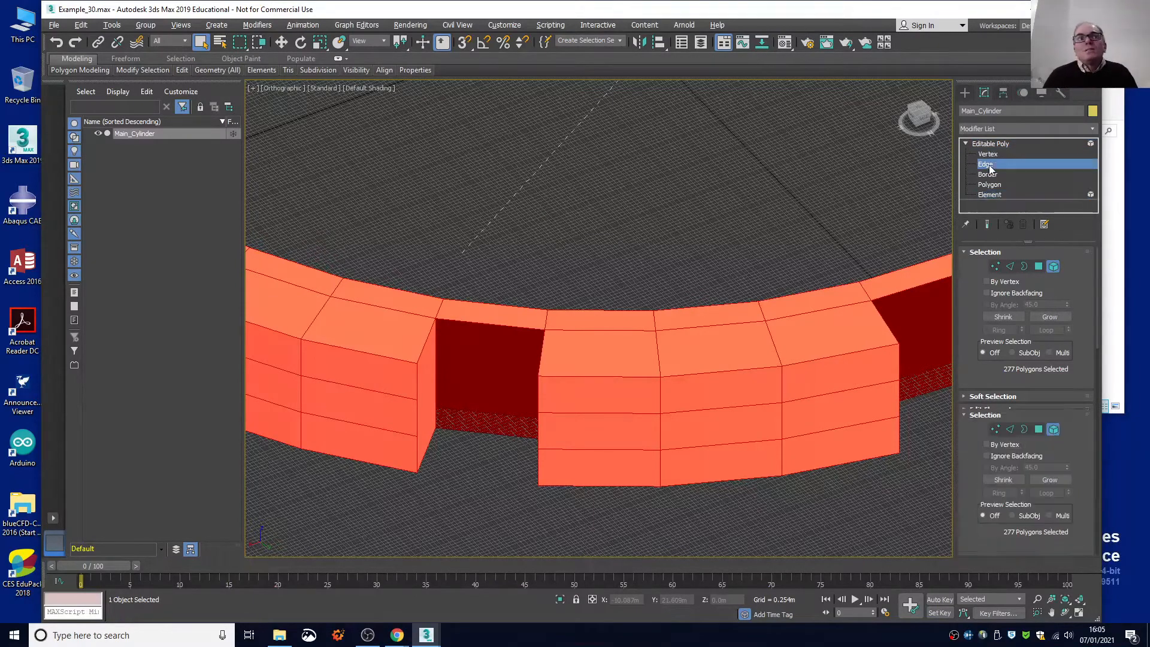
scroll(489, 323, "up", 4)
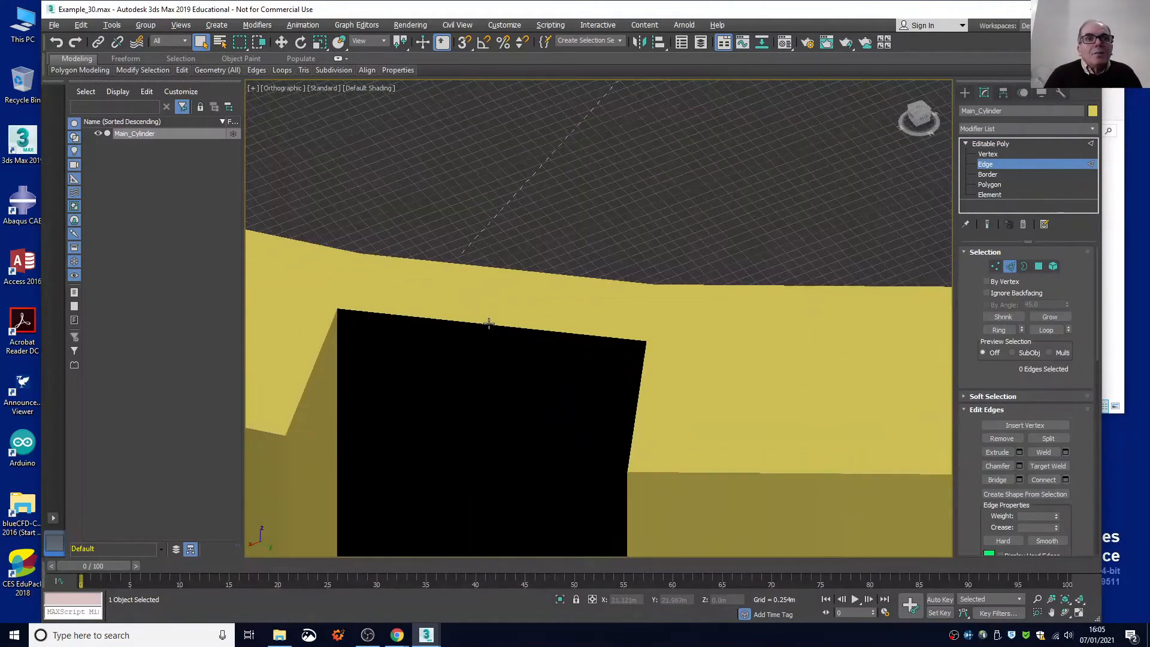
scroll(482, 323, "down", 5)
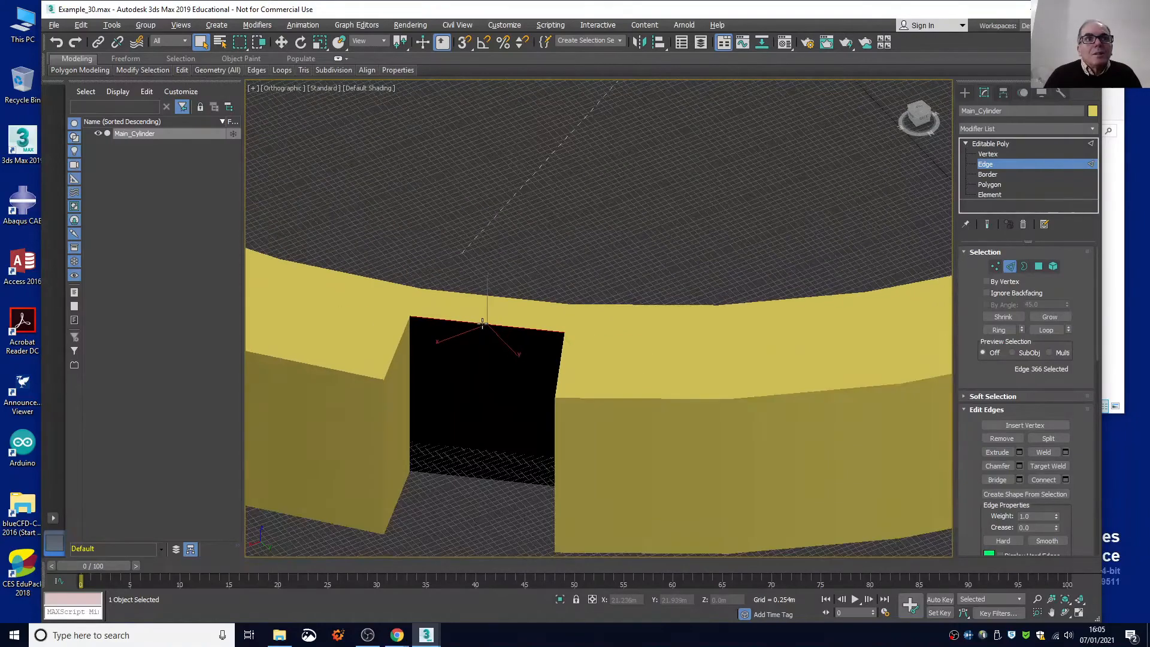
scroll(454, 439, "up", 7)
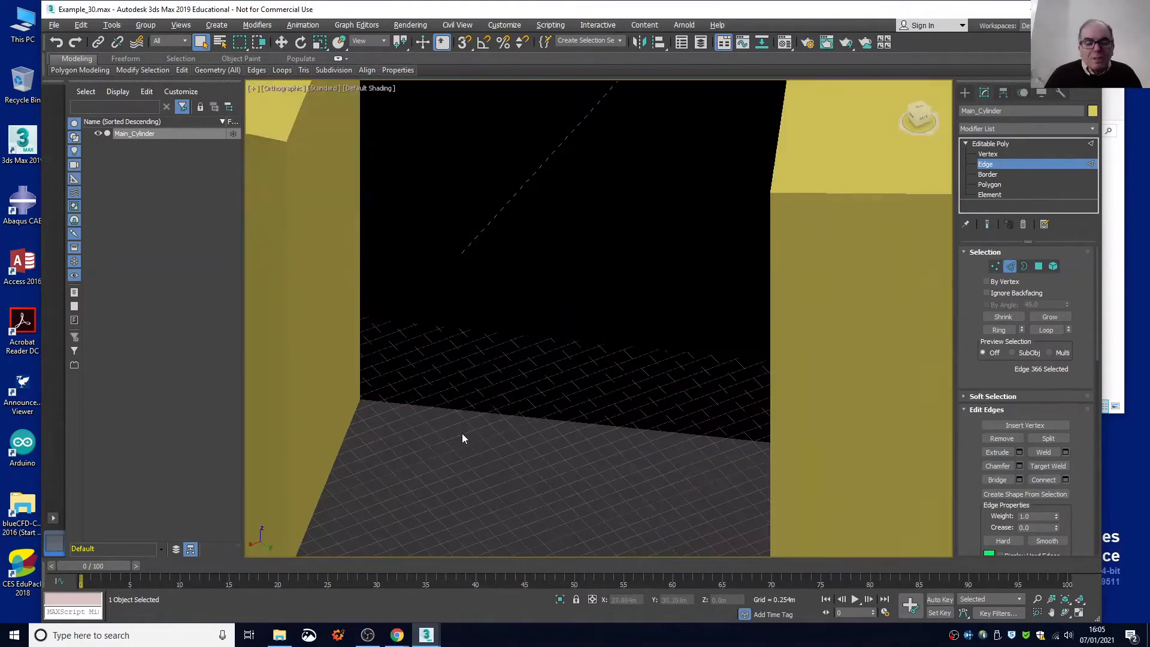
left_click(468, 410)
left_click(468, 410)
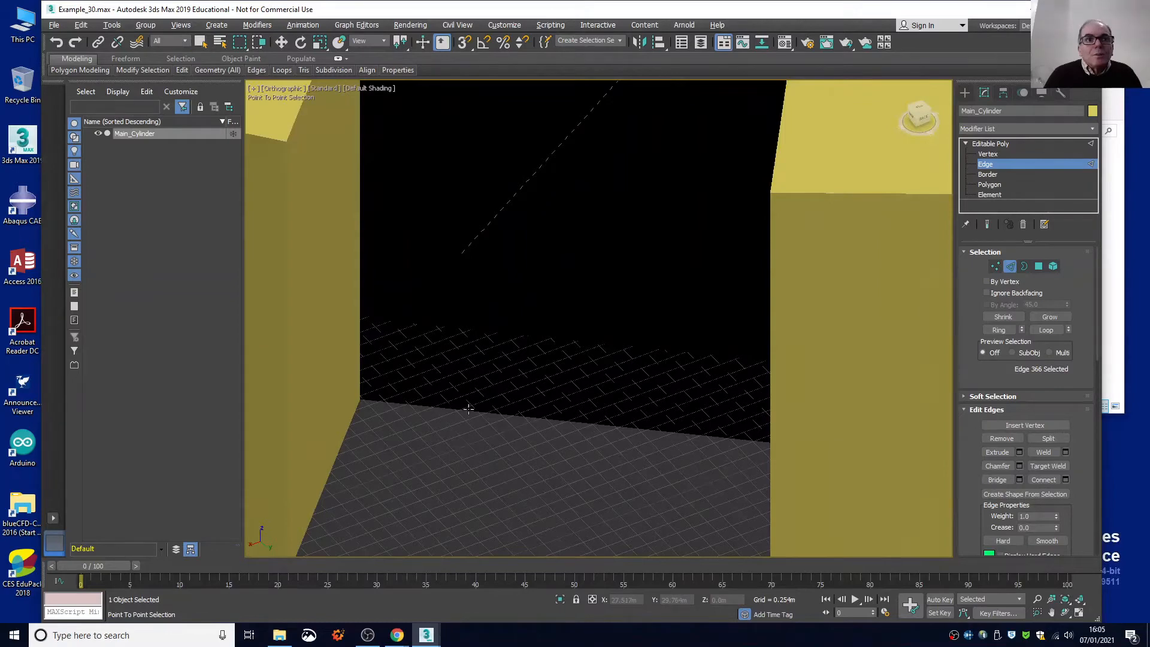
right_click(468, 409)
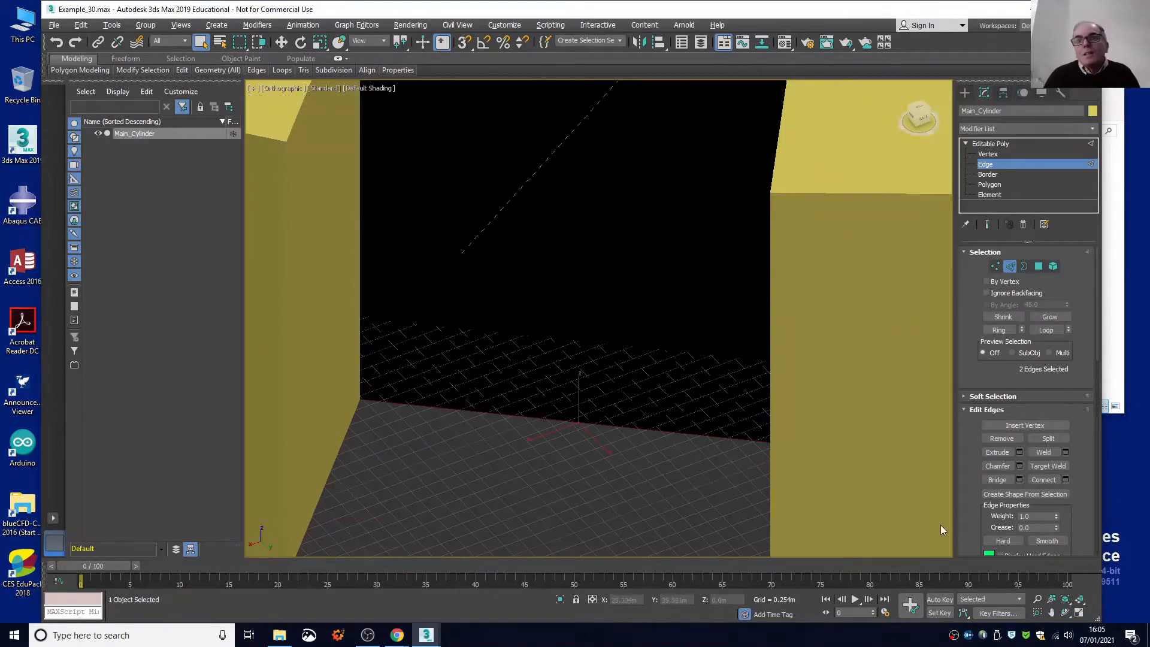
left_click(997, 478)
scroll(695, 467, "down", 6)
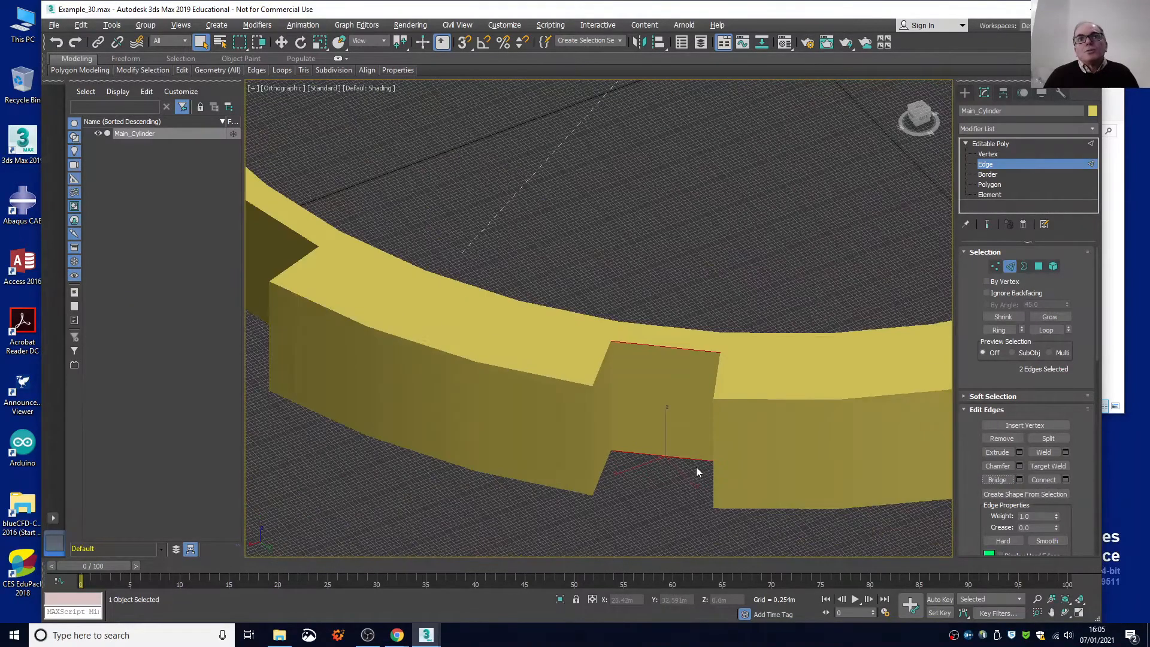
Try to bridge the lower and upper radial edges on the third notch's right-hand side, and undo the bridge.
middle_click_drag(749, 195, 682, 174, "alt")
left_click_drag(915, 113, 911, 127)
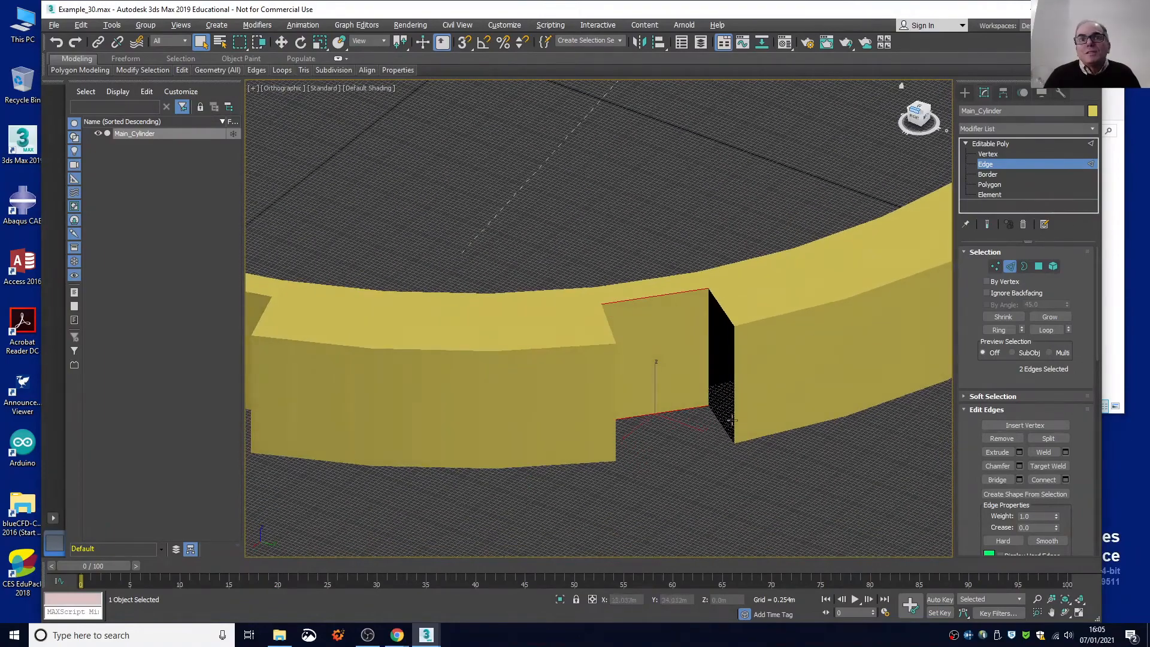
scroll(731, 422, "down", 3)
scroll(727, 424, "up", 5)
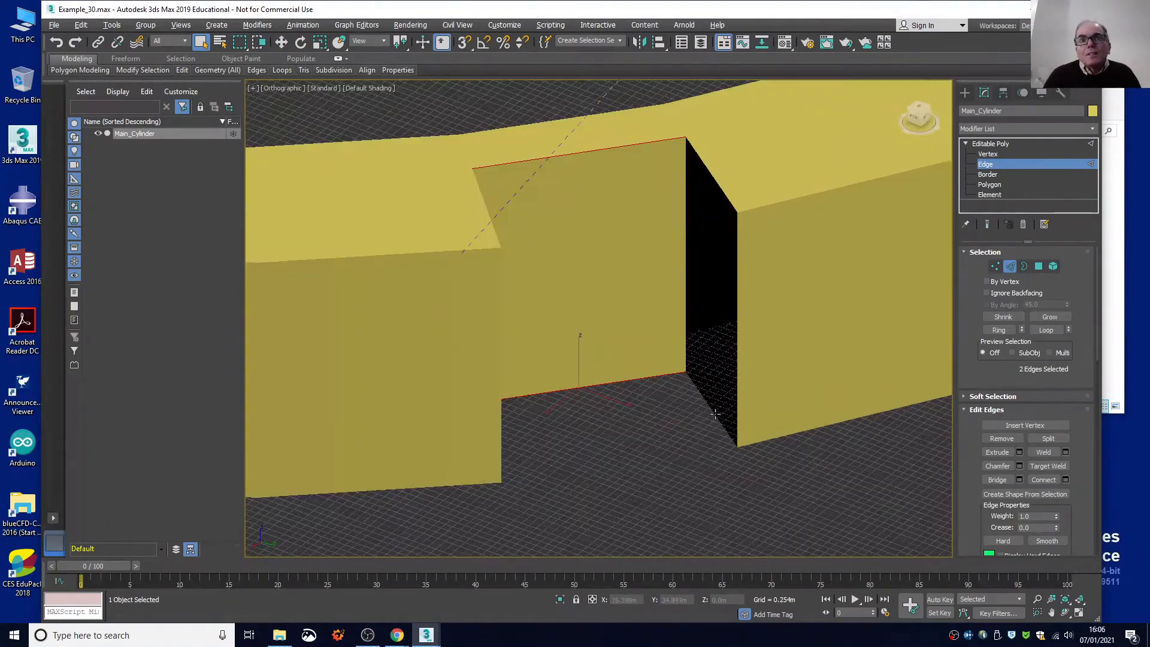
left_click(715, 414)
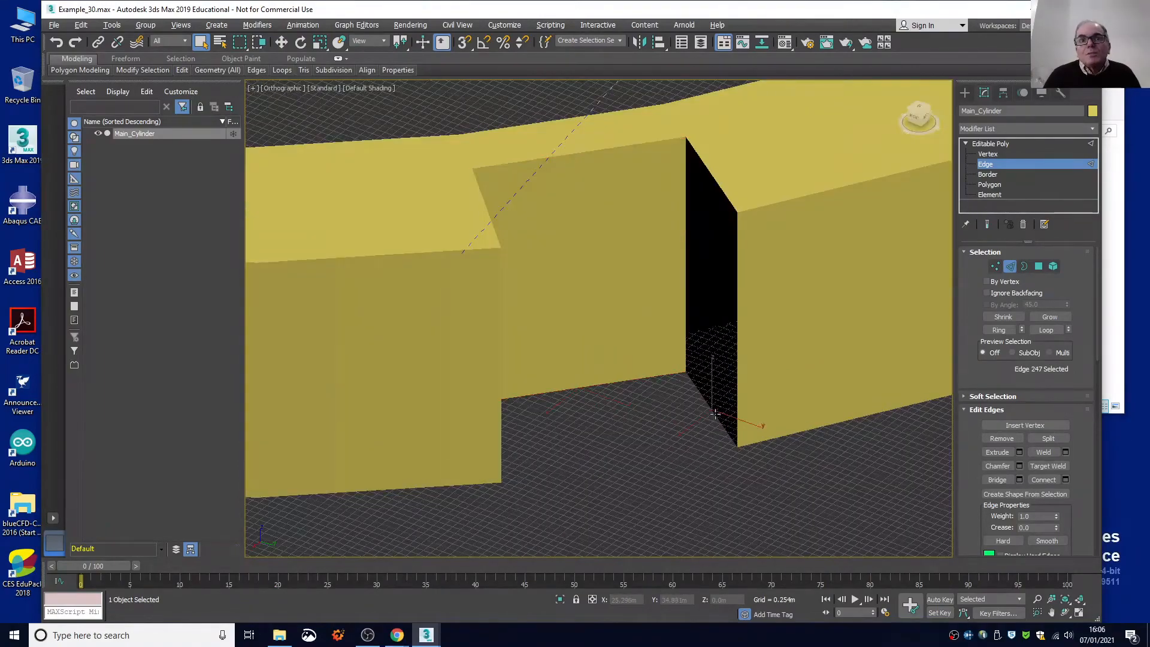
left_click(716, 182, "ctrl")
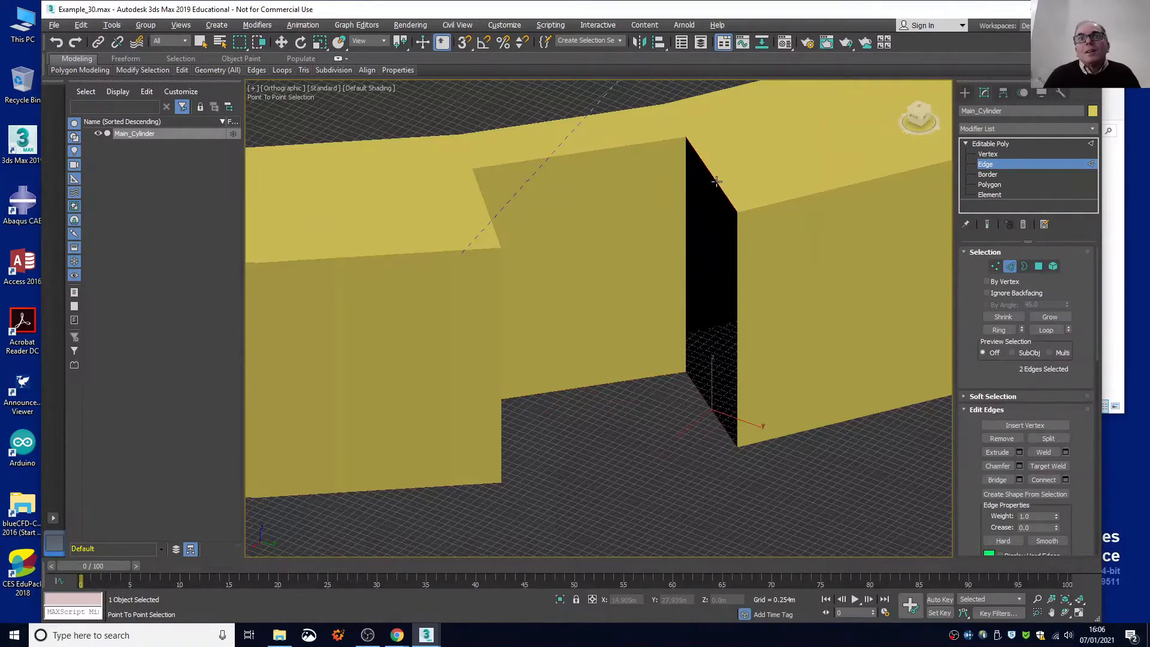
left_click(1006, 481)
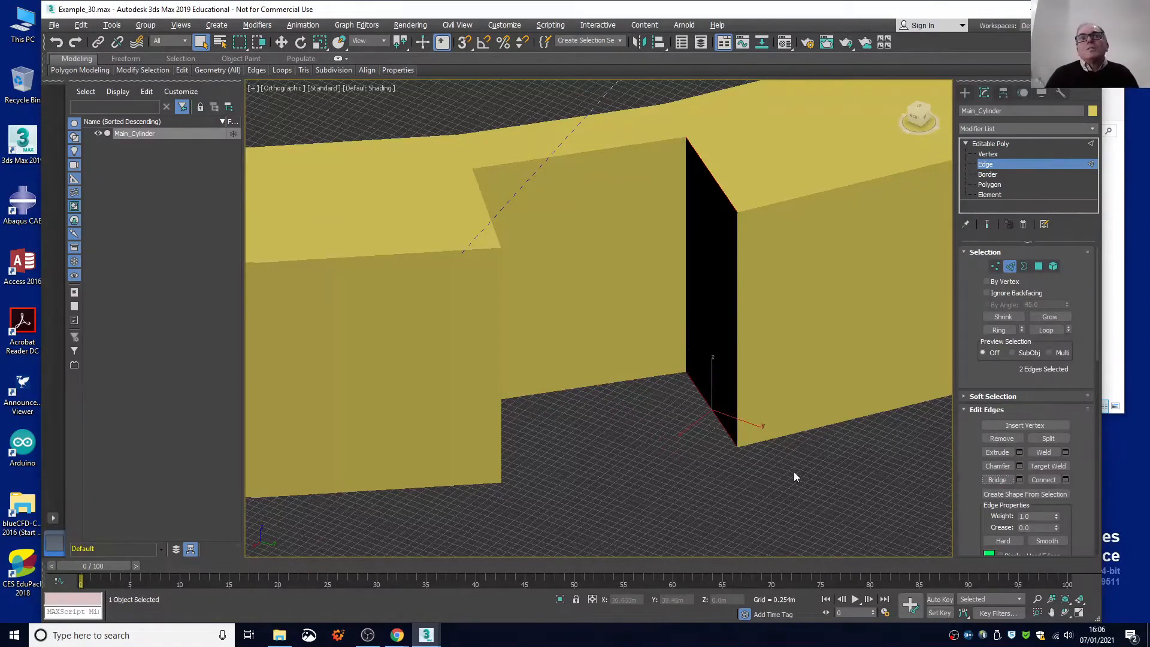
middle_click_drag(796, 474, 723, 424)
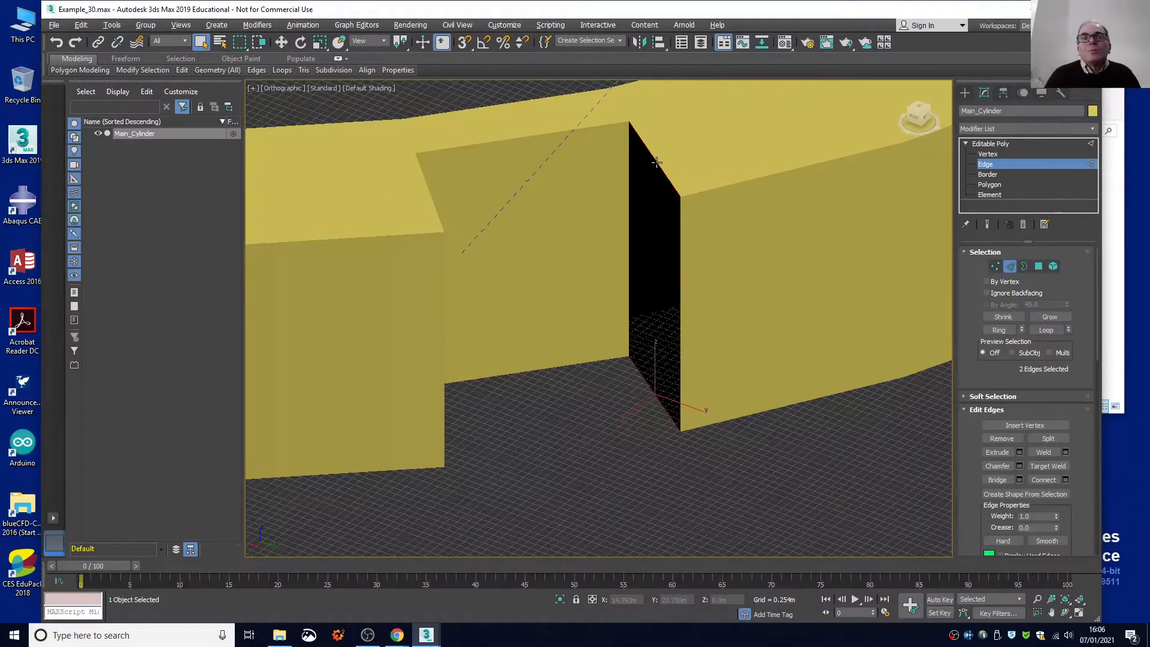
Clear the edge selection and select the upper radial edge on the third notch's right-hand side.
left_click(88, 25)
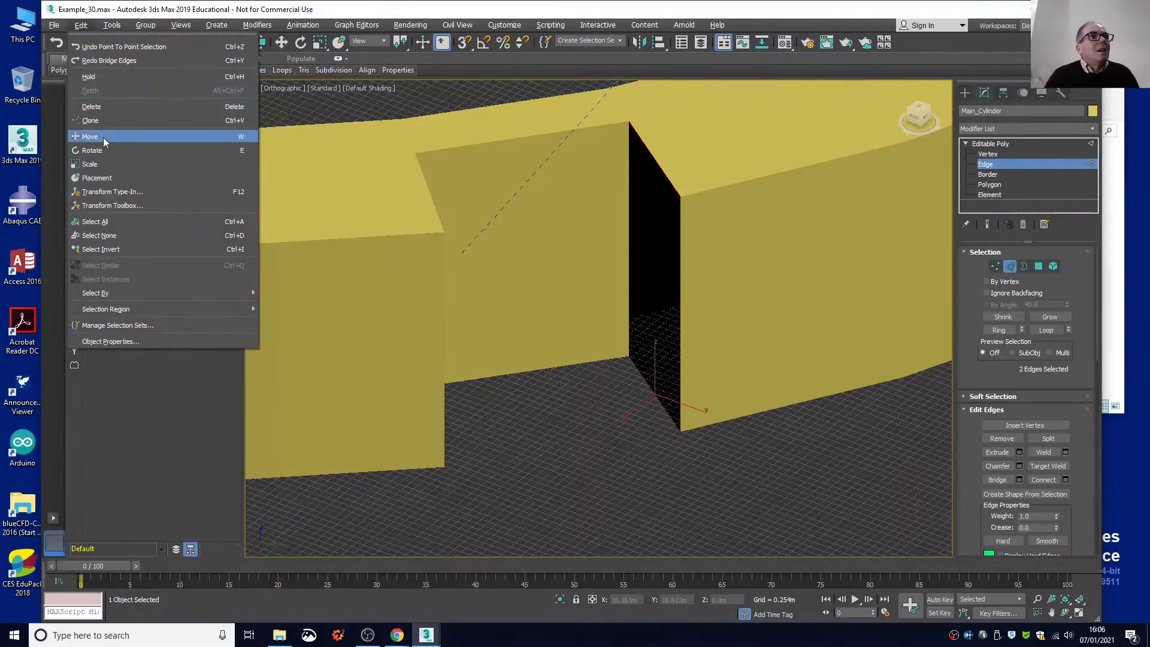
left_click(113, 236)
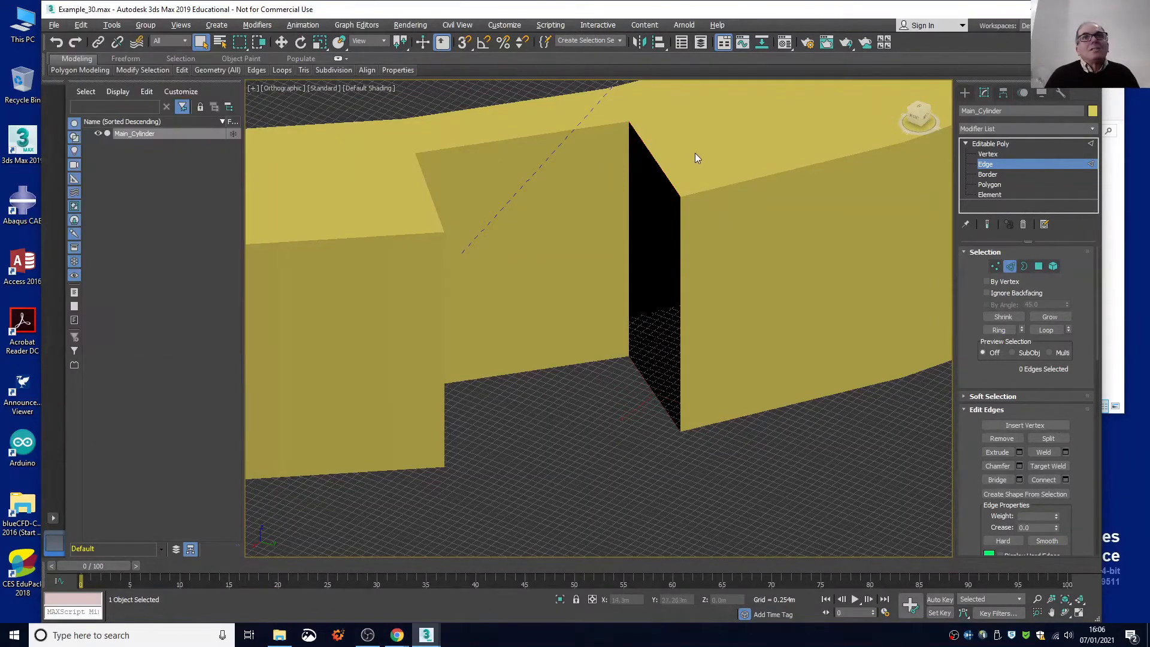
left_click(653, 157)
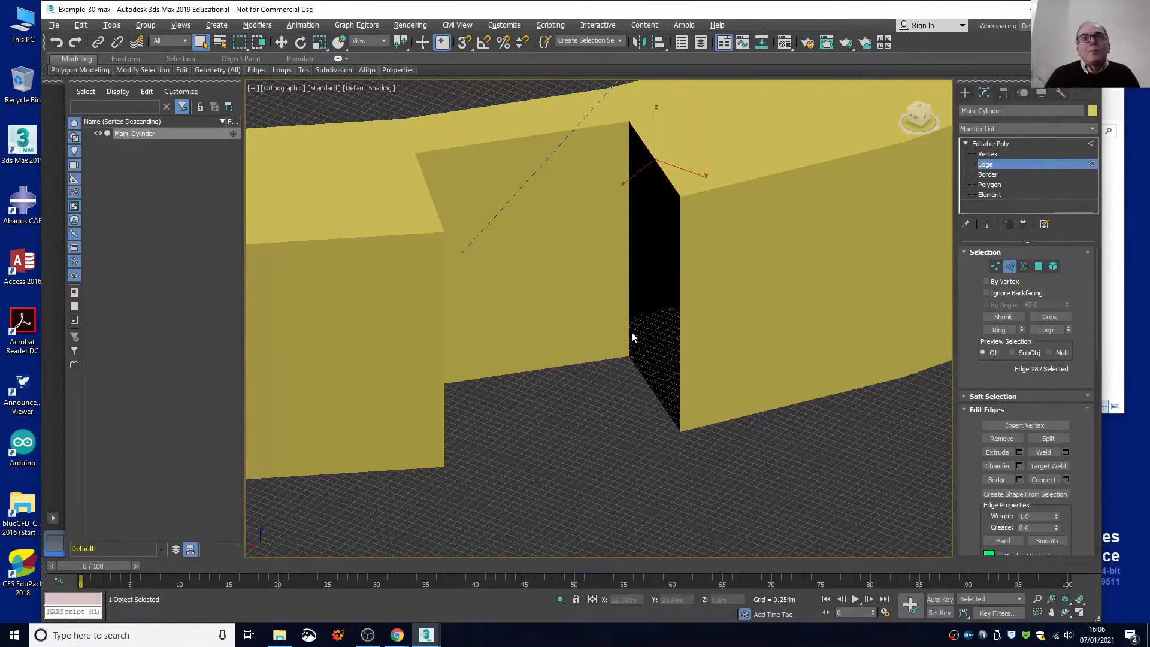
Add the lower radial edge on the third notch's right-hand side to the selection and bridge the edges to close that side wall.
left_click(640, 370, "ctrl")
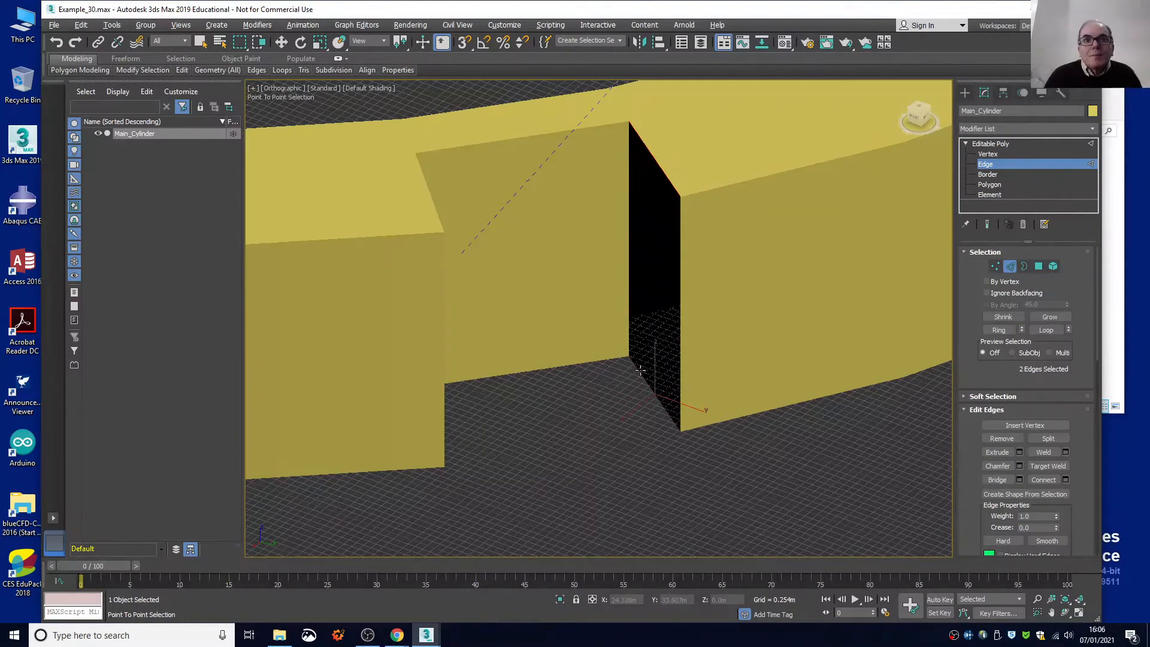
left_click(997, 479)
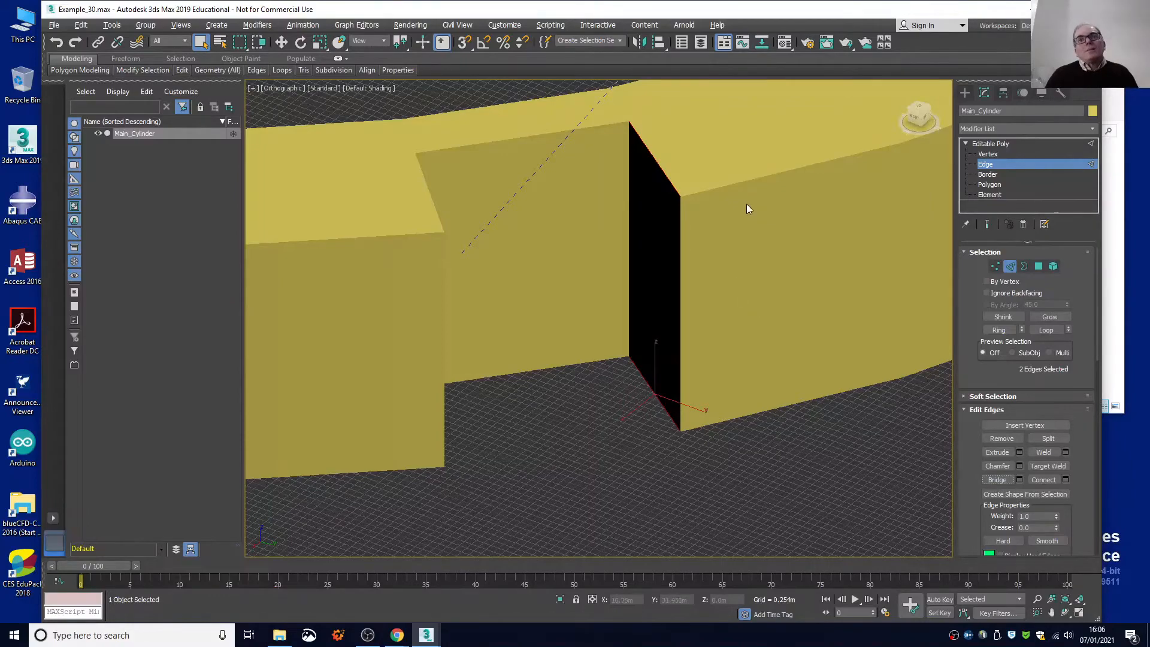
Select the lower and upper radial edges on the fourth notch's left-hand side and bridge them to close that wall.
left_click_drag(917, 118, 901, 118)
left_click_drag(764, 164, 821, 170)
scroll(820, 170, "down", 10)
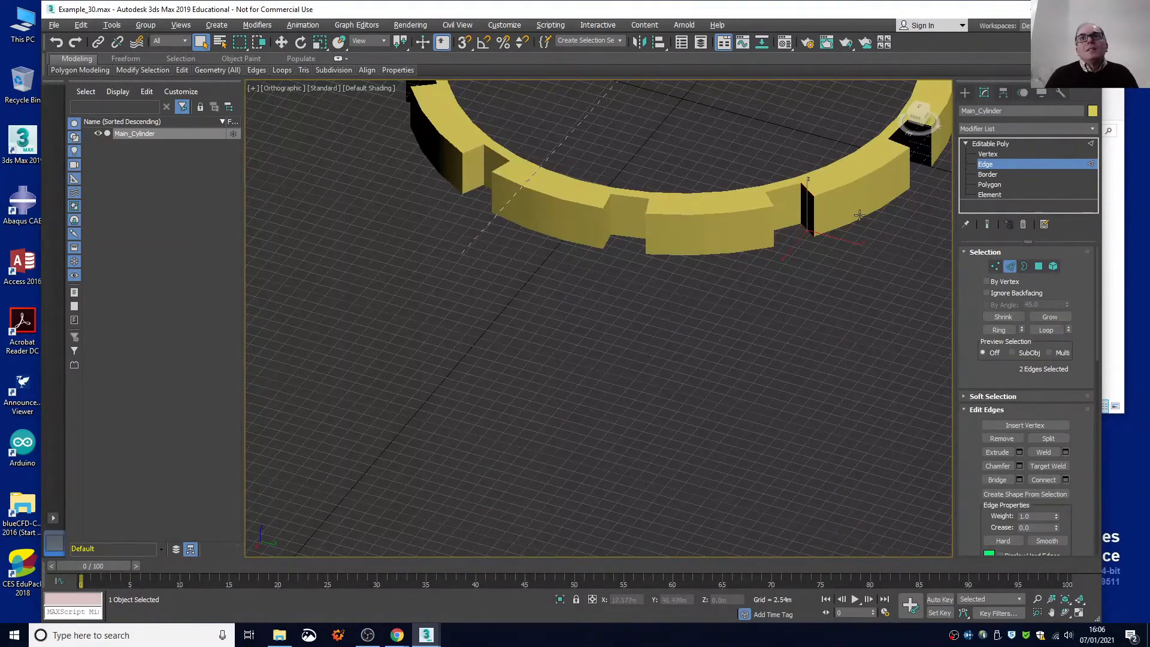
scroll(730, 281, "down", 4)
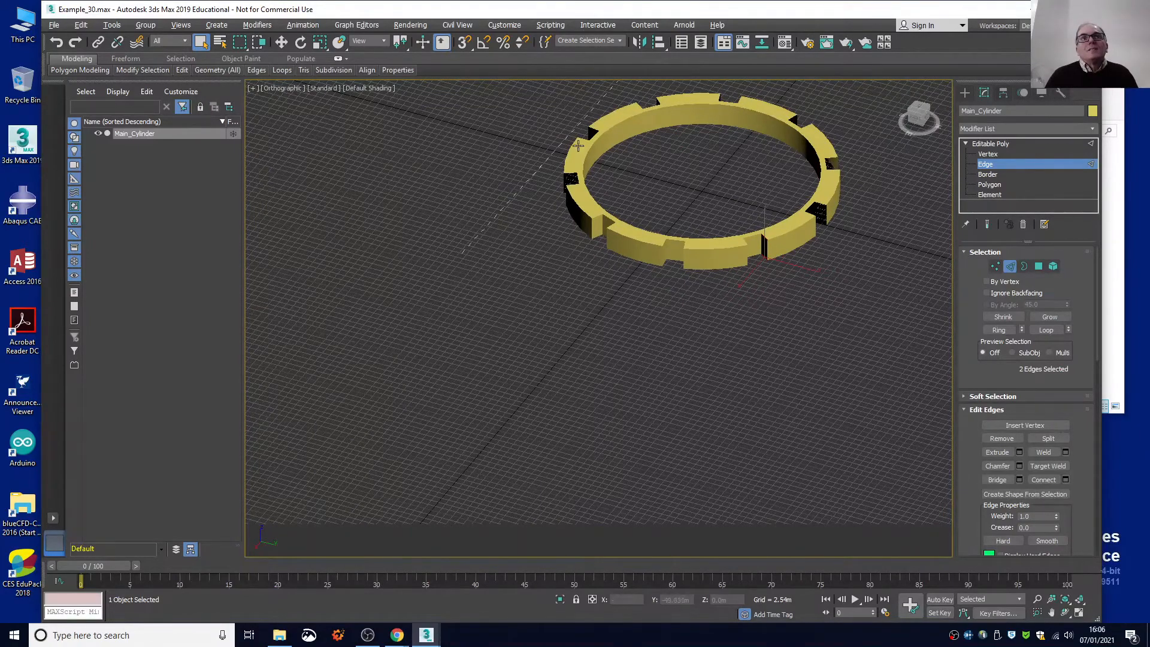
middle_click_drag(800, 260, 649, 316)
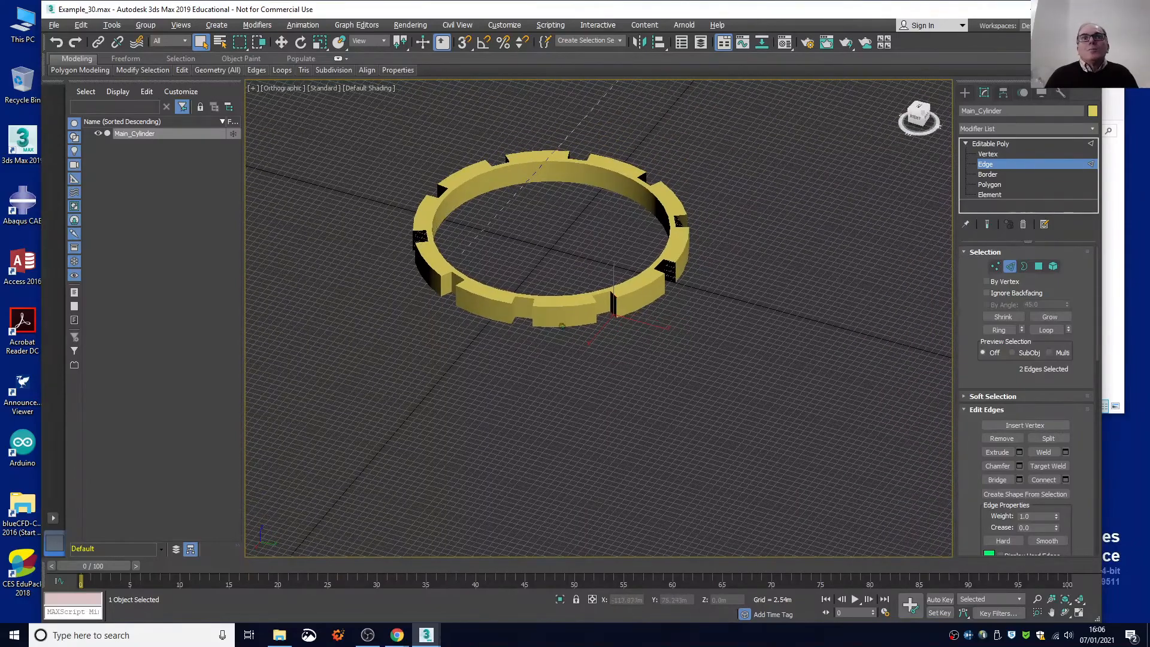
left_click_drag(921, 121, 875, 124)
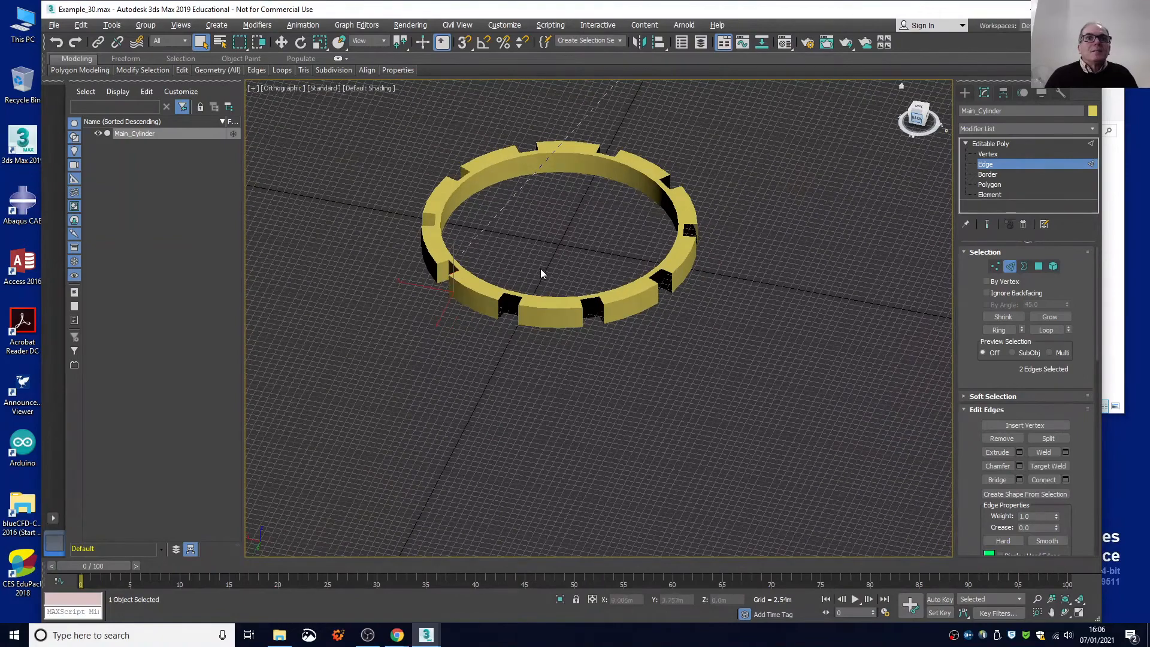
scroll(510, 308, "up", 10)
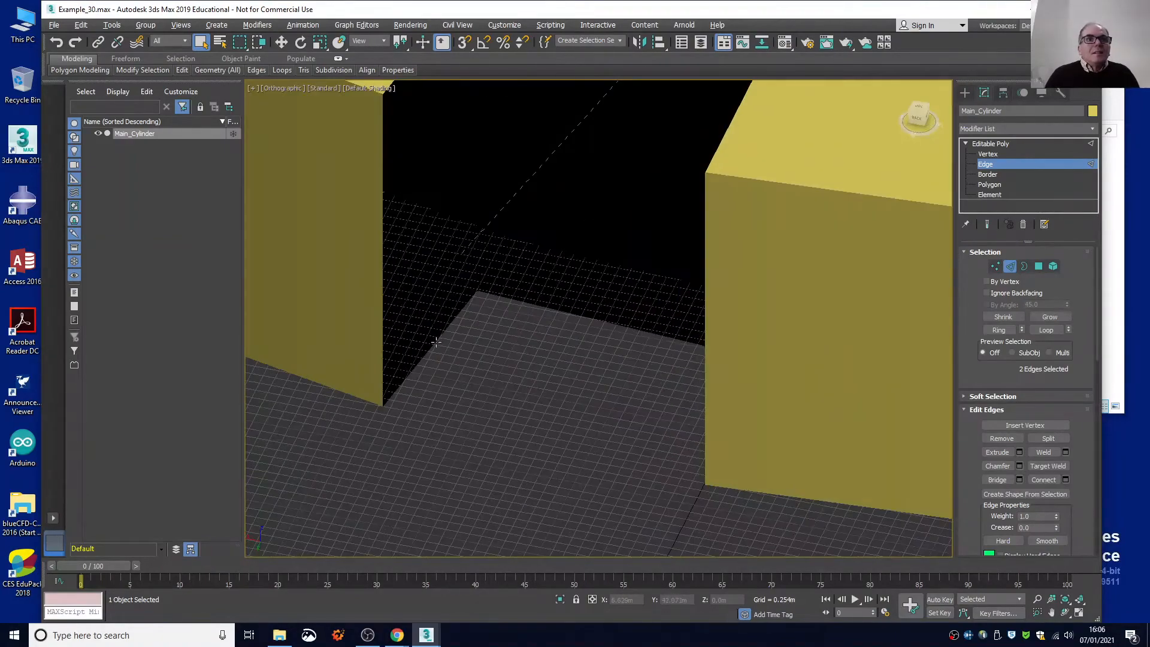
left_click(435, 341)
scroll(436, 341, "down", 3)
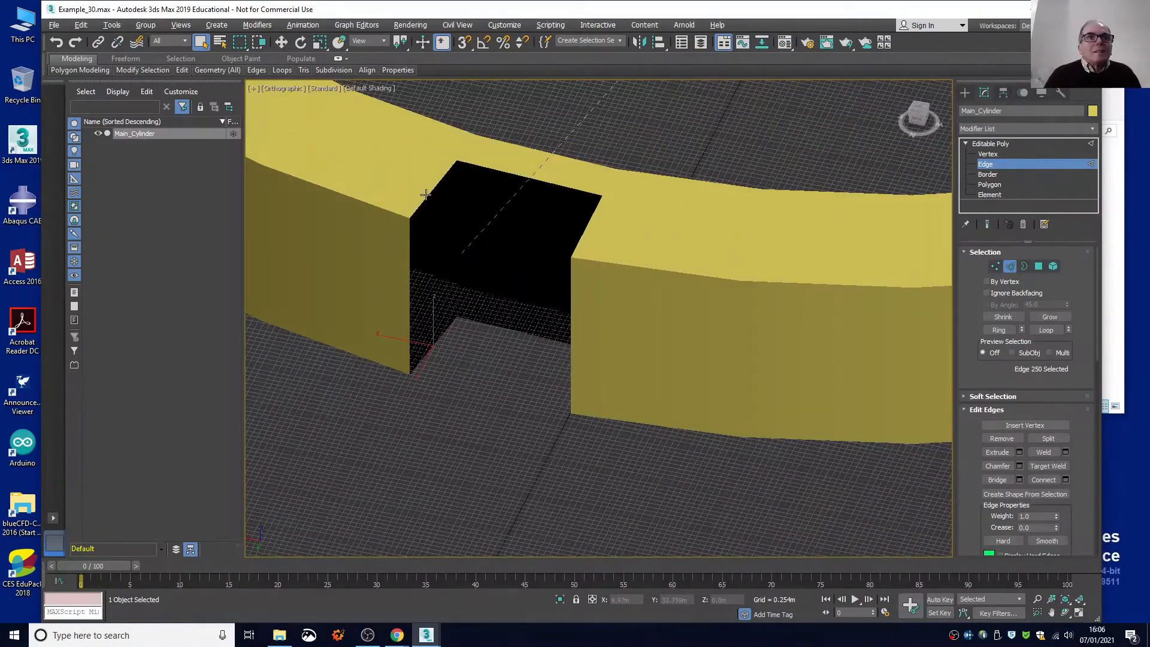
key("shift")
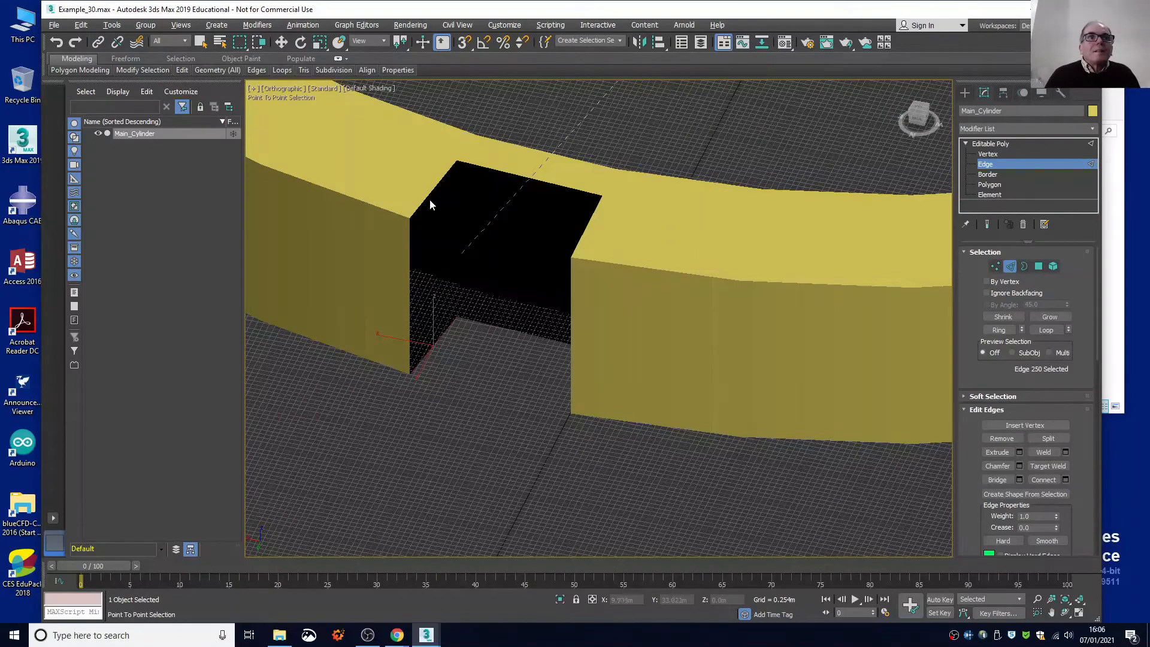
left_click(429, 198)
right_click(428, 198)
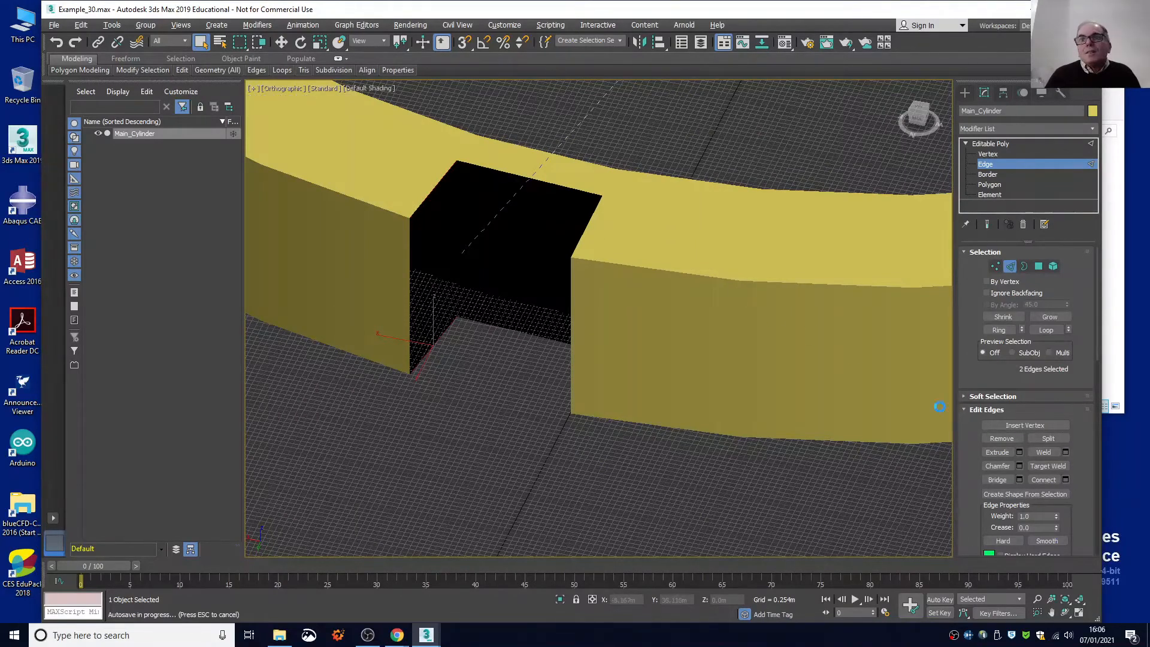
left_click(995, 480)
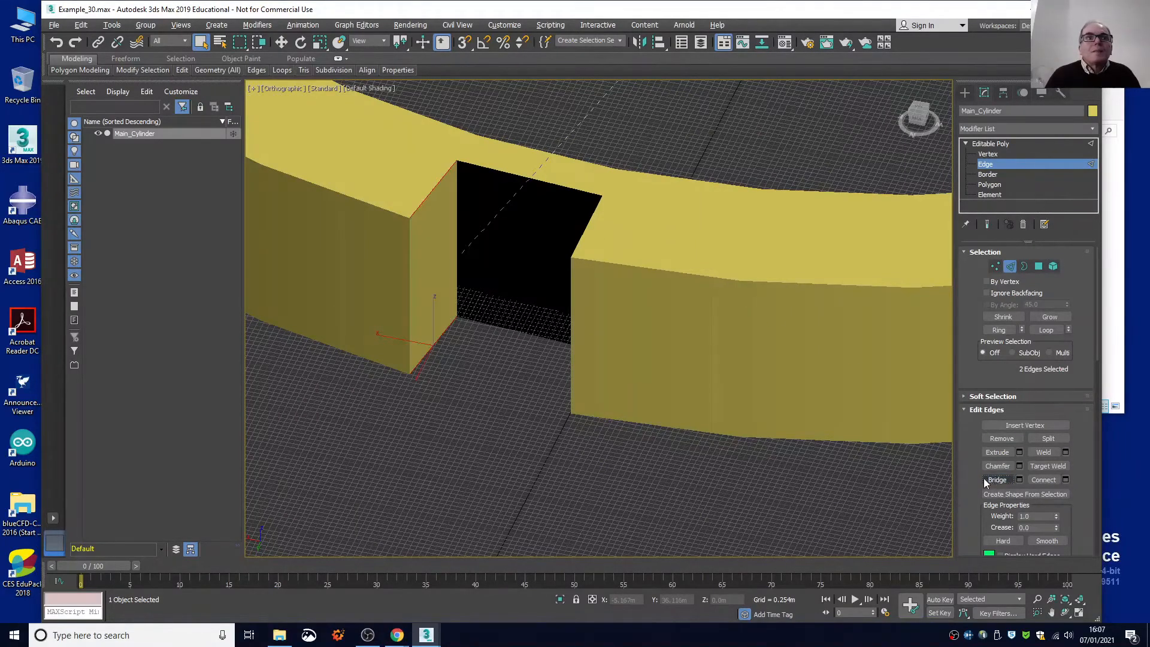
Select the lower and upper edges along the fourth notch's open back and bridge them to close the rear wall.
left_click(491, 324)
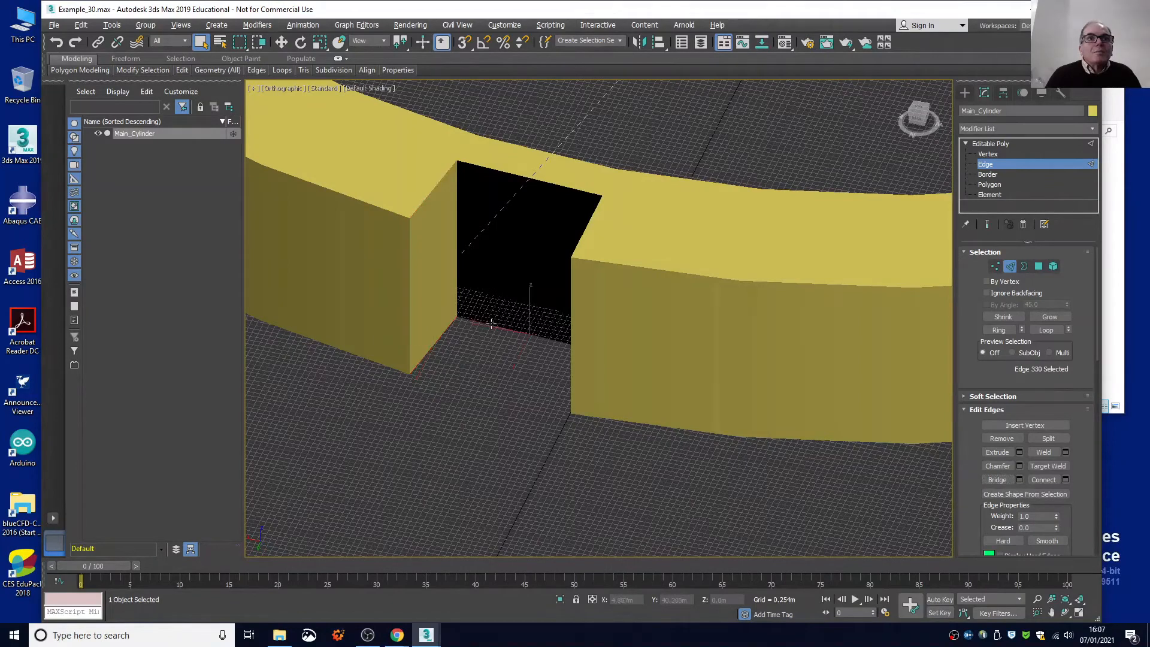
left_click(489, 168, "shift")
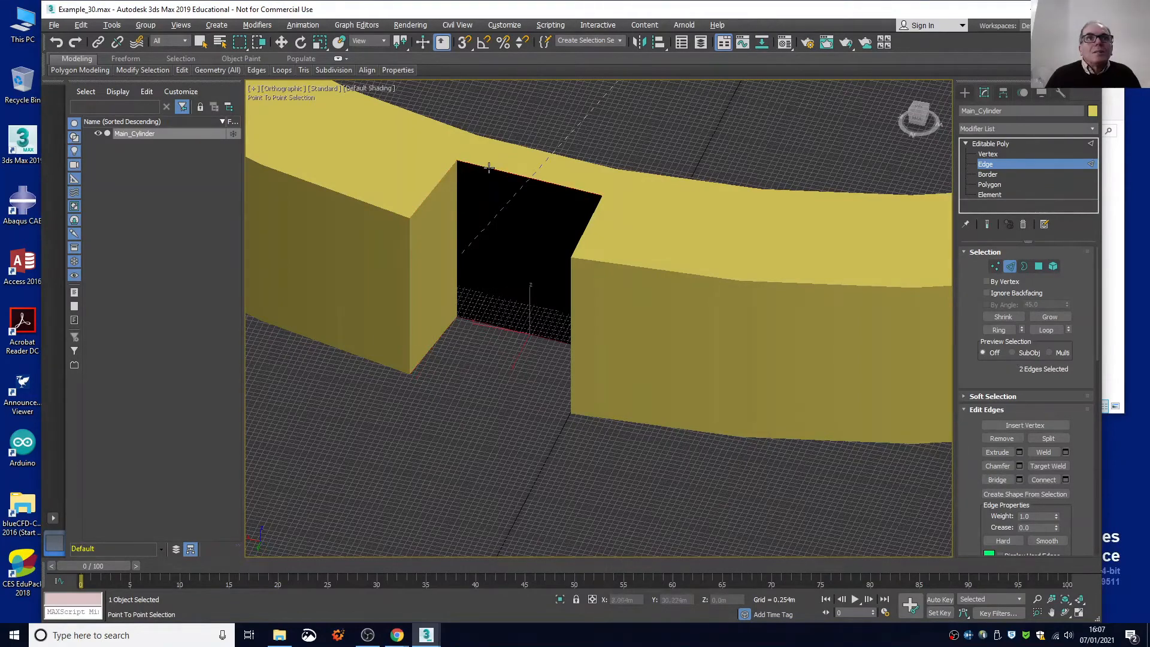
right_click(892, 423)
left_click(996, 480)
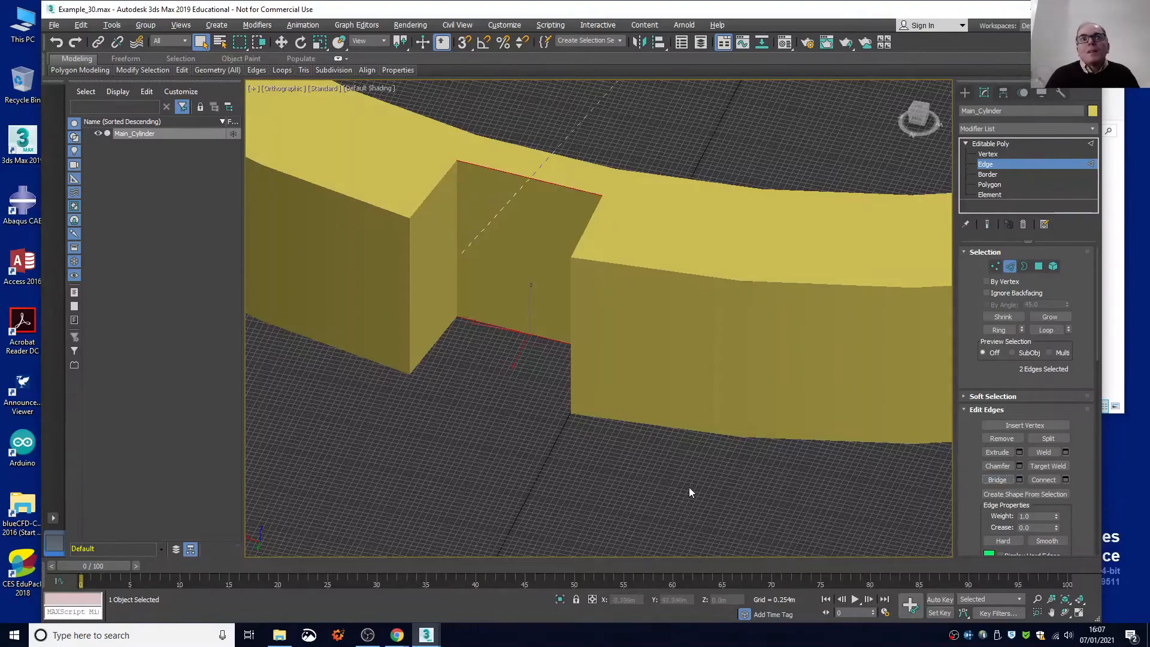
Bridge the lower and upper radial edges on the fourth notch's right-hand side to close its last open wall.
left_click_drag(913, 125, 907, 136)
middle_click_drag(818, 215, 365, 272)
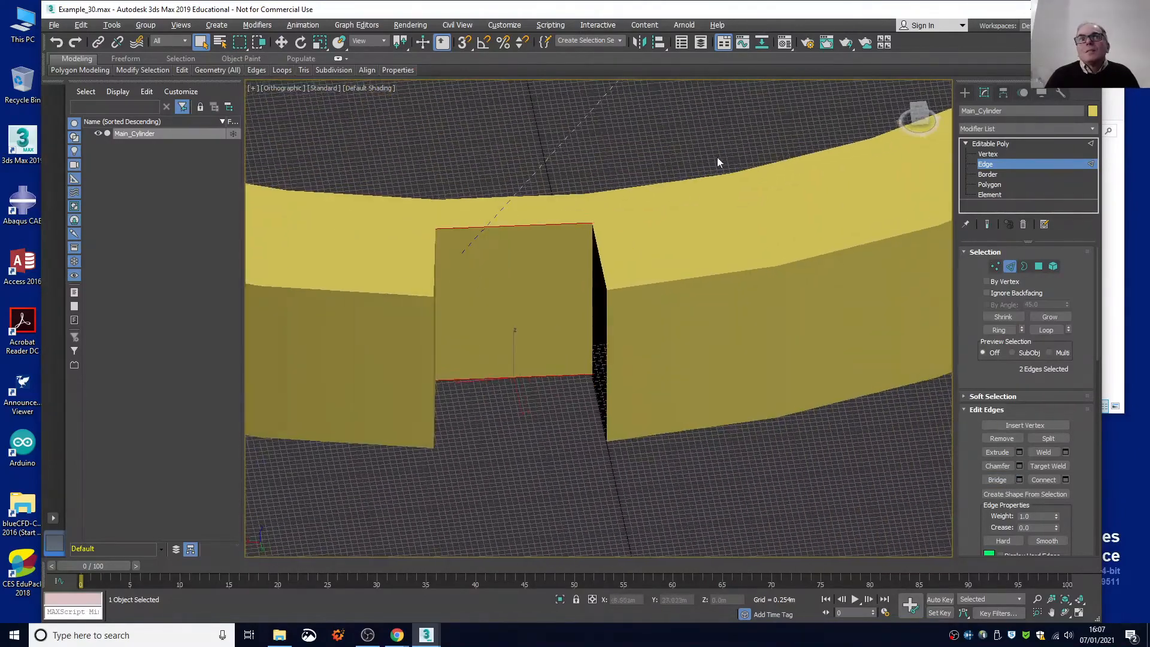
left_click(599, 401)
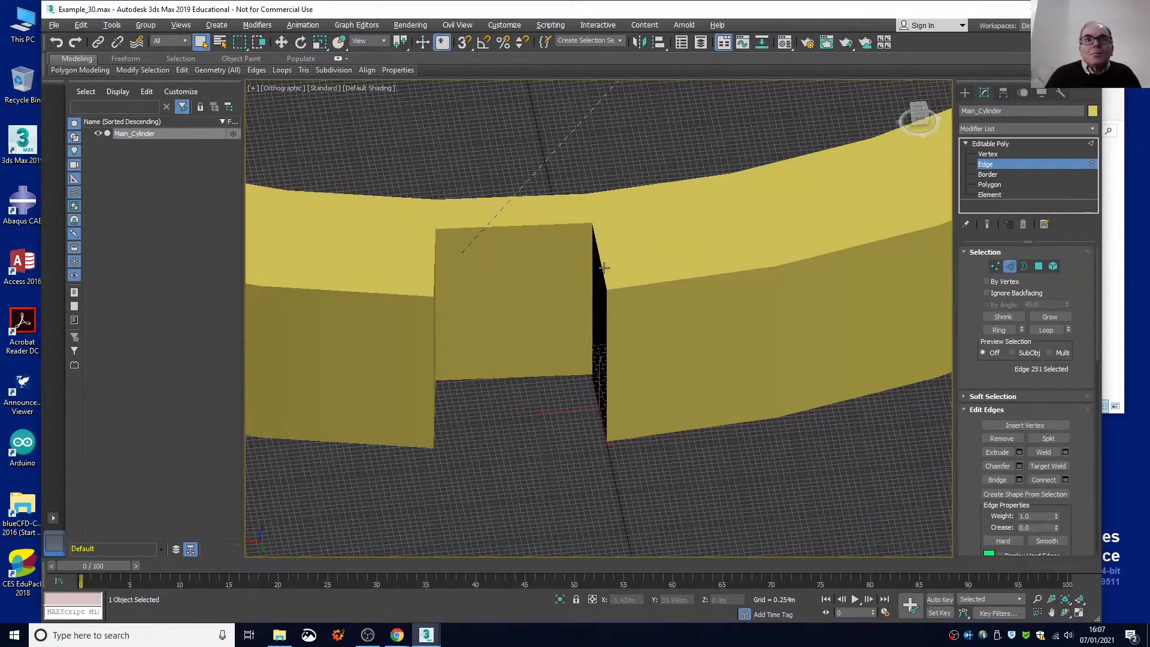
key("ctrl")
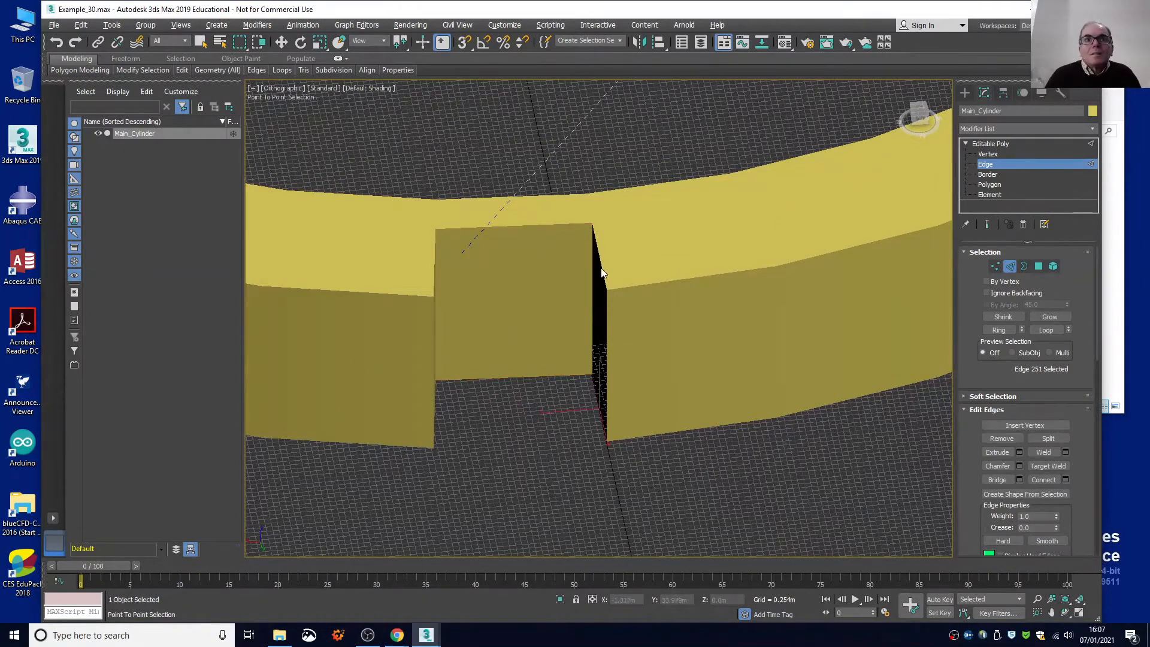
left_click(601, 264)
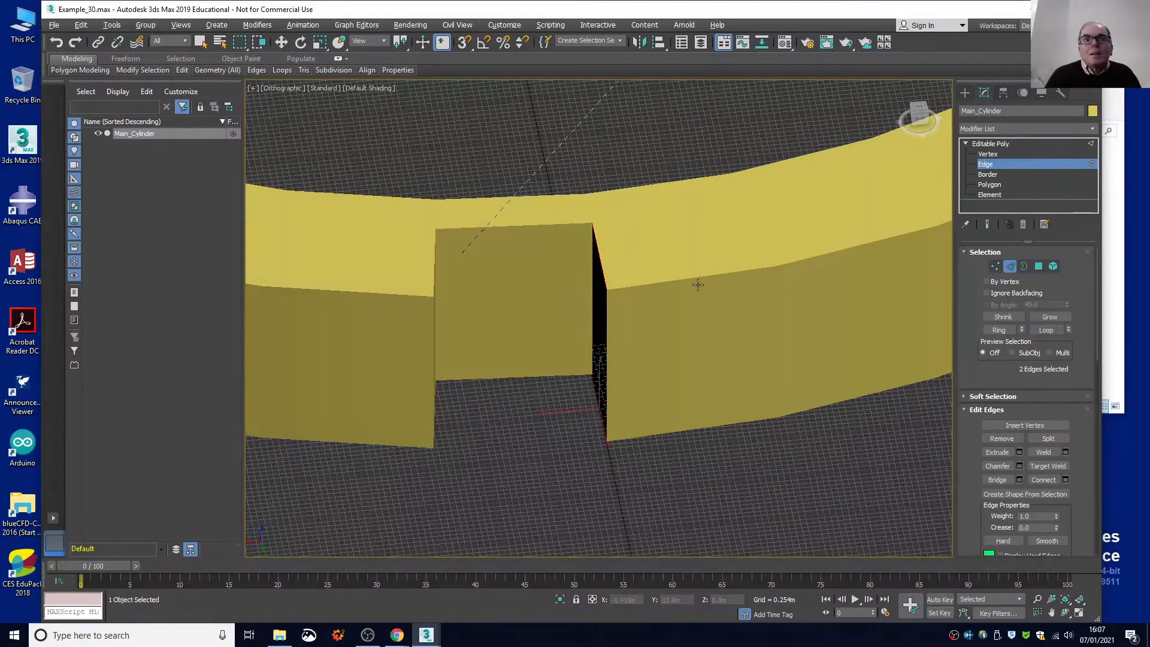
left_click(1004, 480)
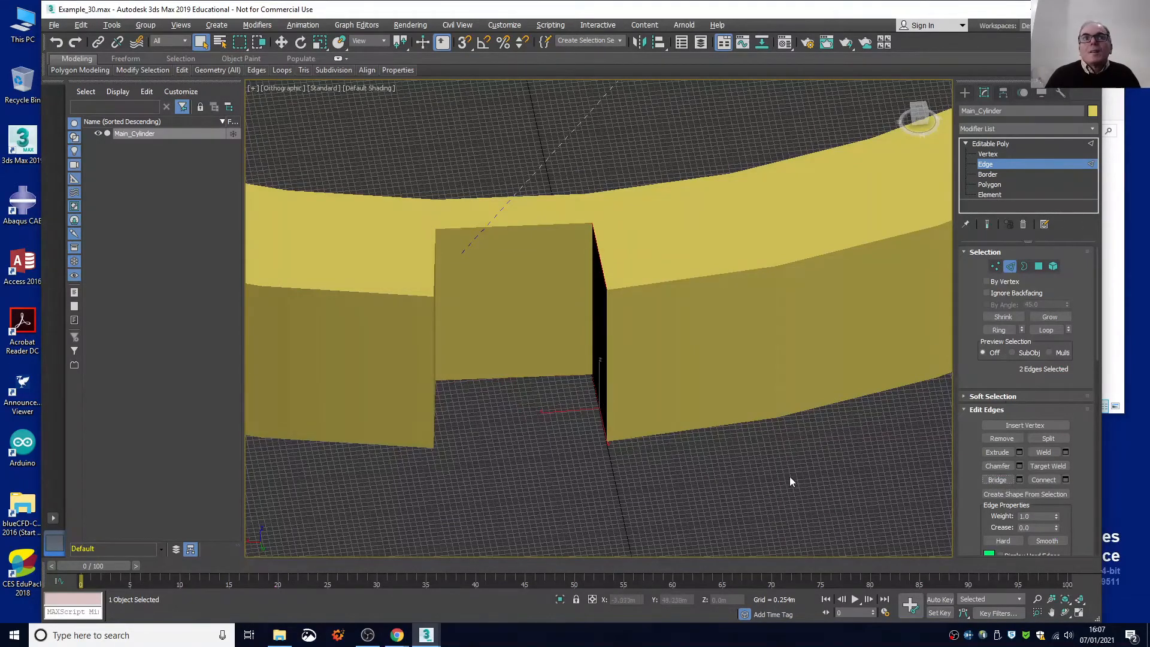
Select the upper and lower radial edges on the fifth notch's right-hand side and bridge them to close that wall.
middle_click_drag(765, 482, 665, 480, "alt")
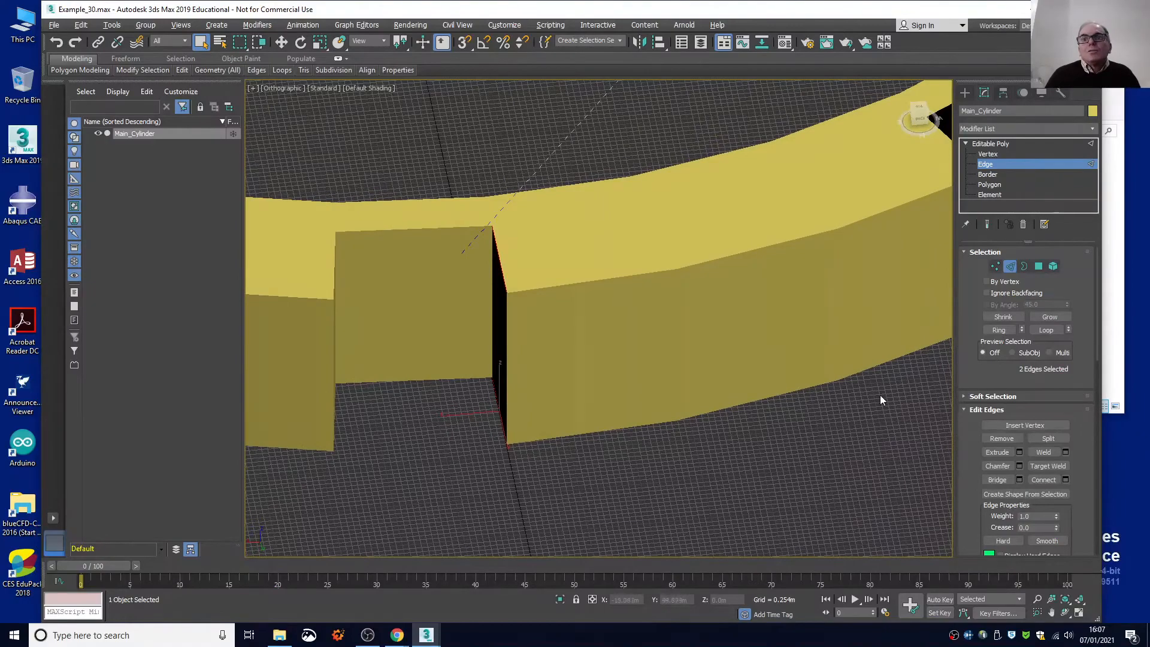
mouse_move(918, 112)
left_mouse_down()
mouse_move(952, 131)
mouse_move(948, 122)
mouse_move(939, 137)
mouse_move(913, 110)
mouse_move(914, 126)
mouse_move(922, 119)
left_mouse_up()
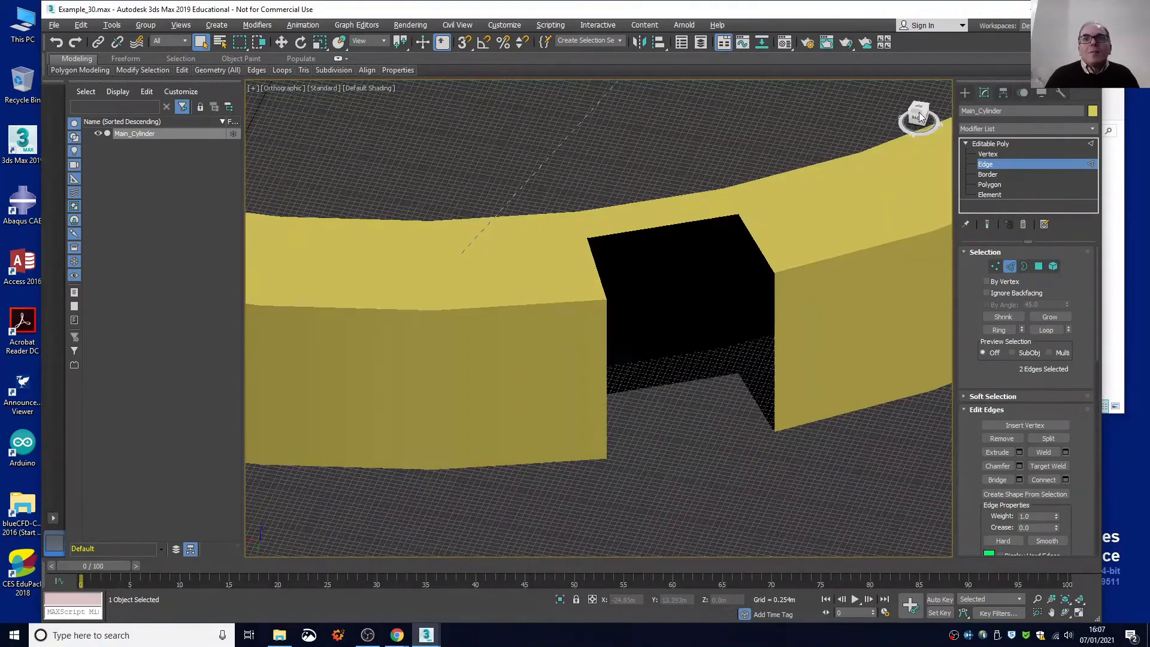
left_click(756, 242)
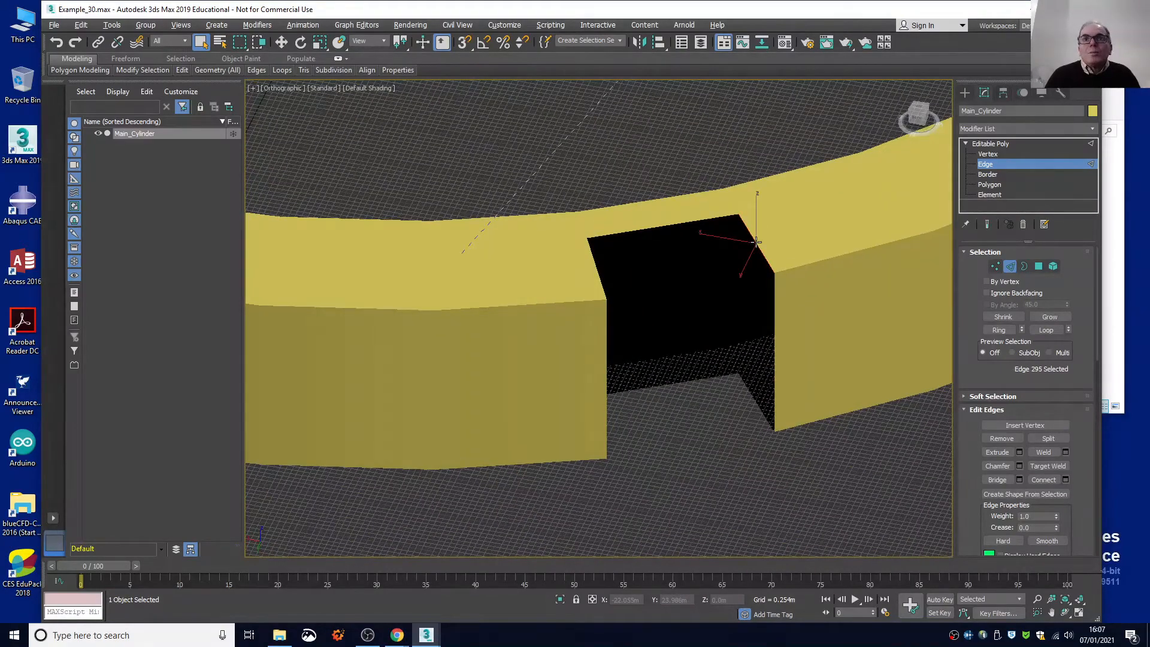
left_click(750, 393, "ctrl")
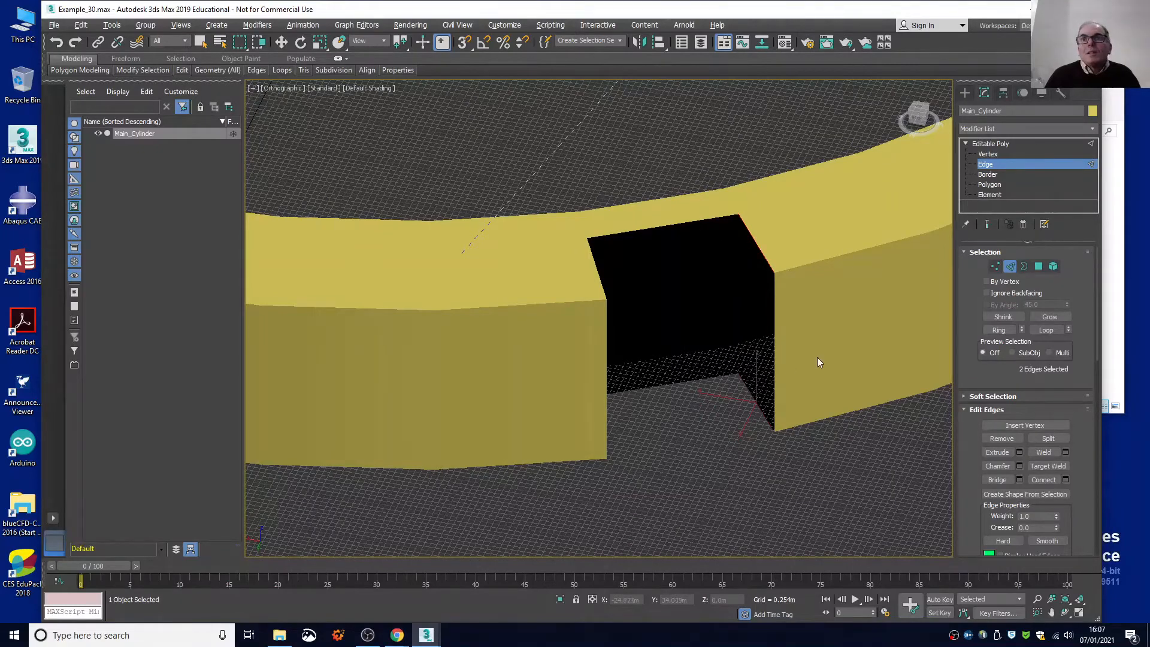
left_click(992, 480)
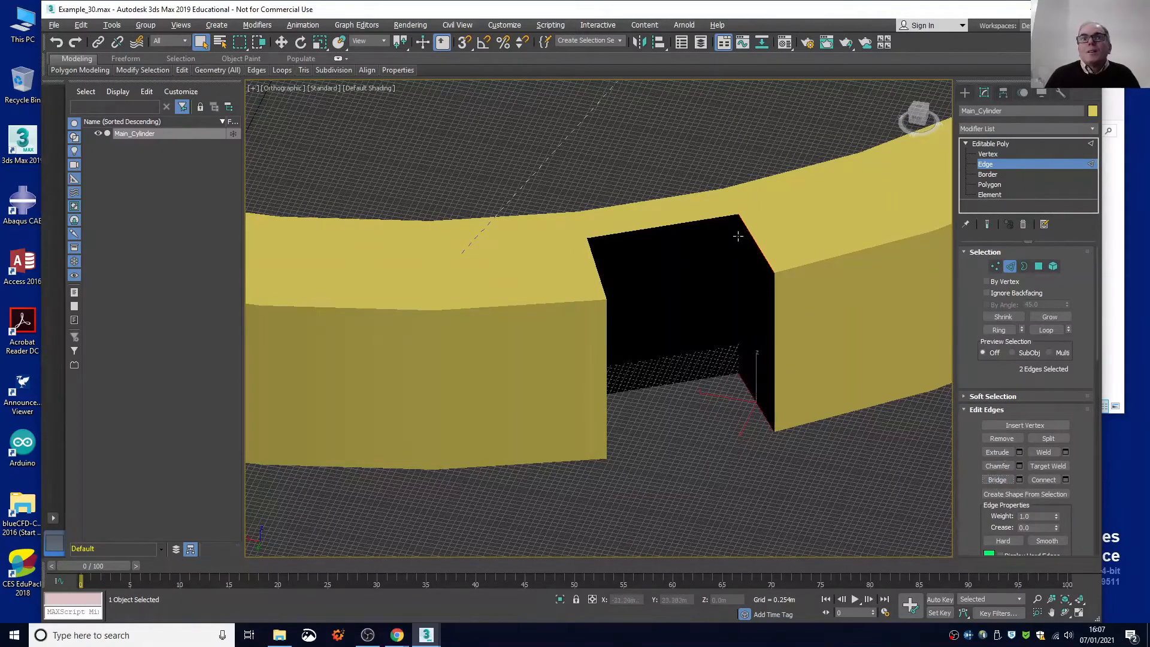
Select the upper and lower edges along the fifth notch's open back and bridge them to close the rear wall.
left_click(706, 219)
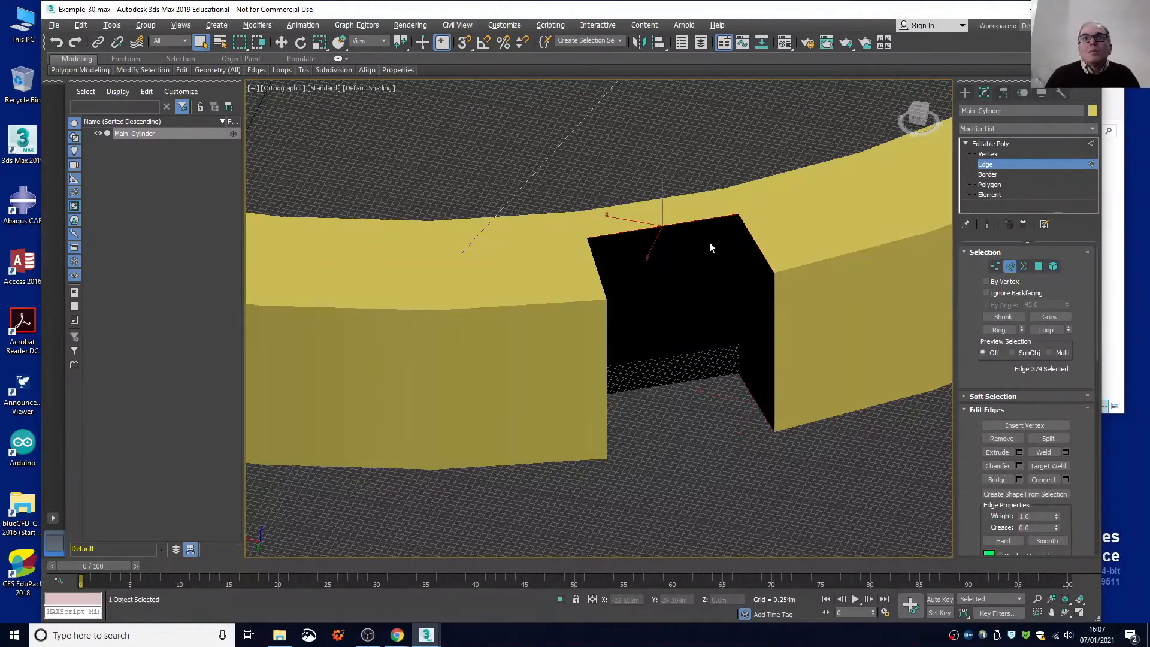
left_click(717, 374)
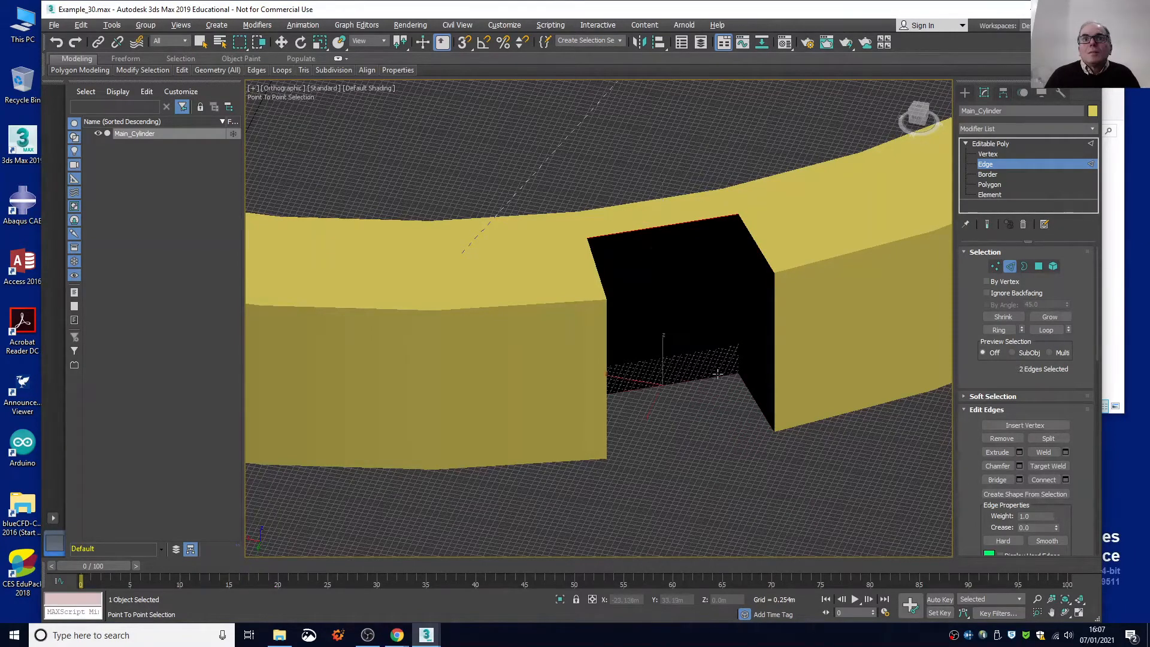
left_click(998, 479)
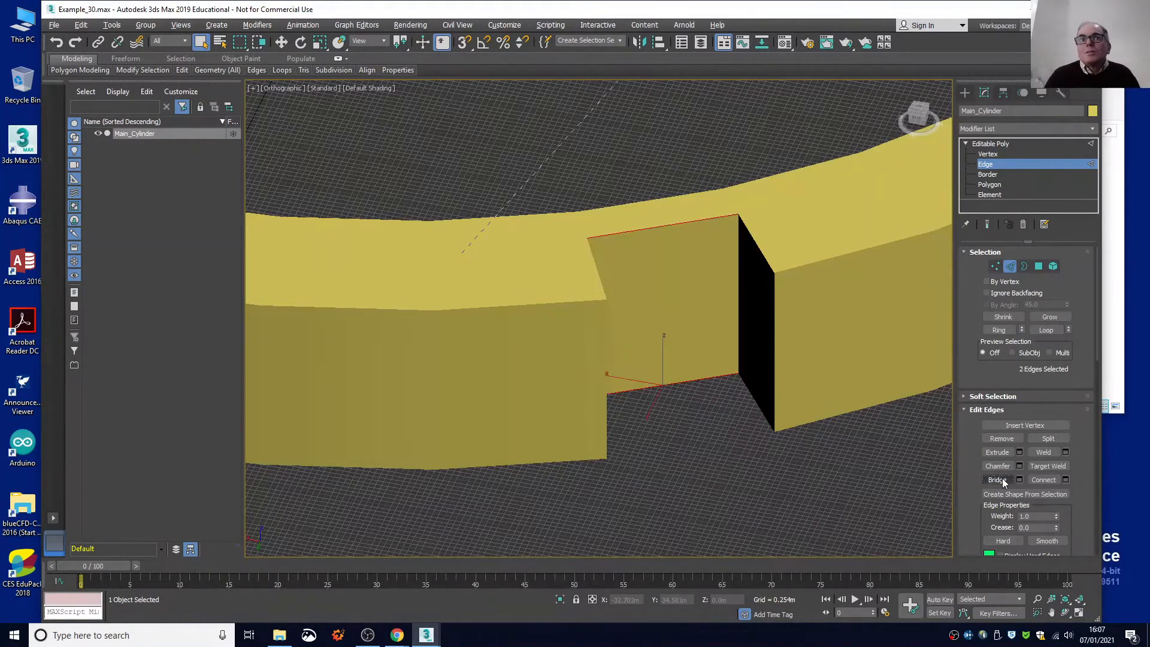
Bridge the upper and lower radial edges on the fifth notch's left-hand side to close its last open wall.
left_click_drag(923, 126, 894, 131)
middle_click_drag(462, 253, 454, 259, "alt")
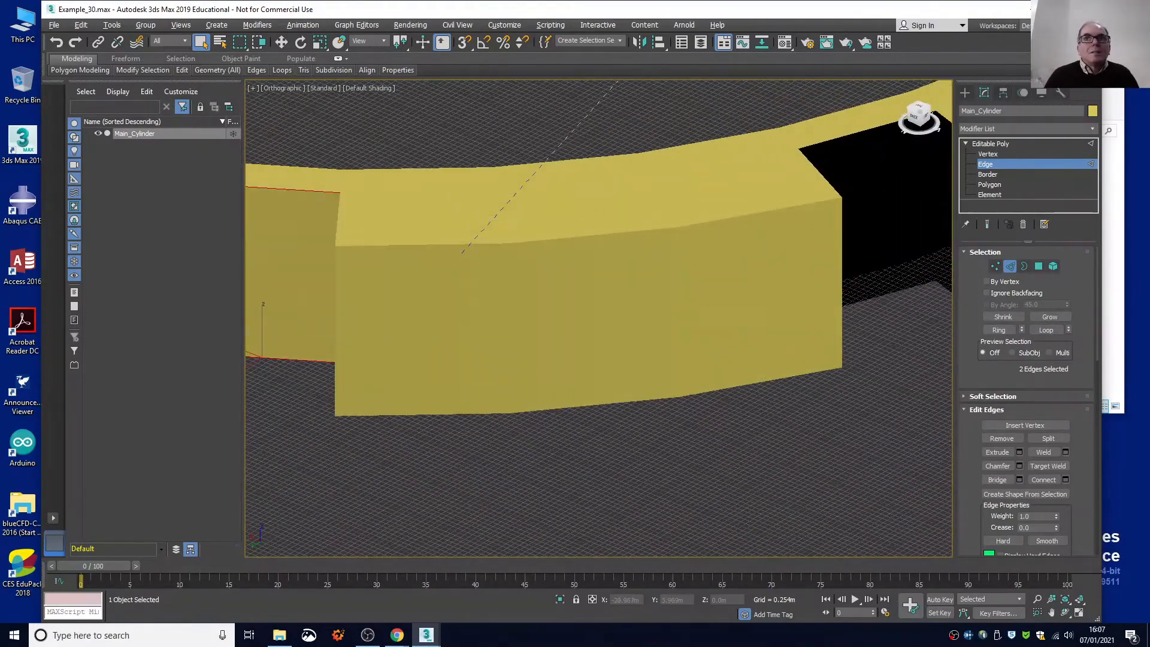
middle_click_drag(697, 127, 904, 136, "alt")
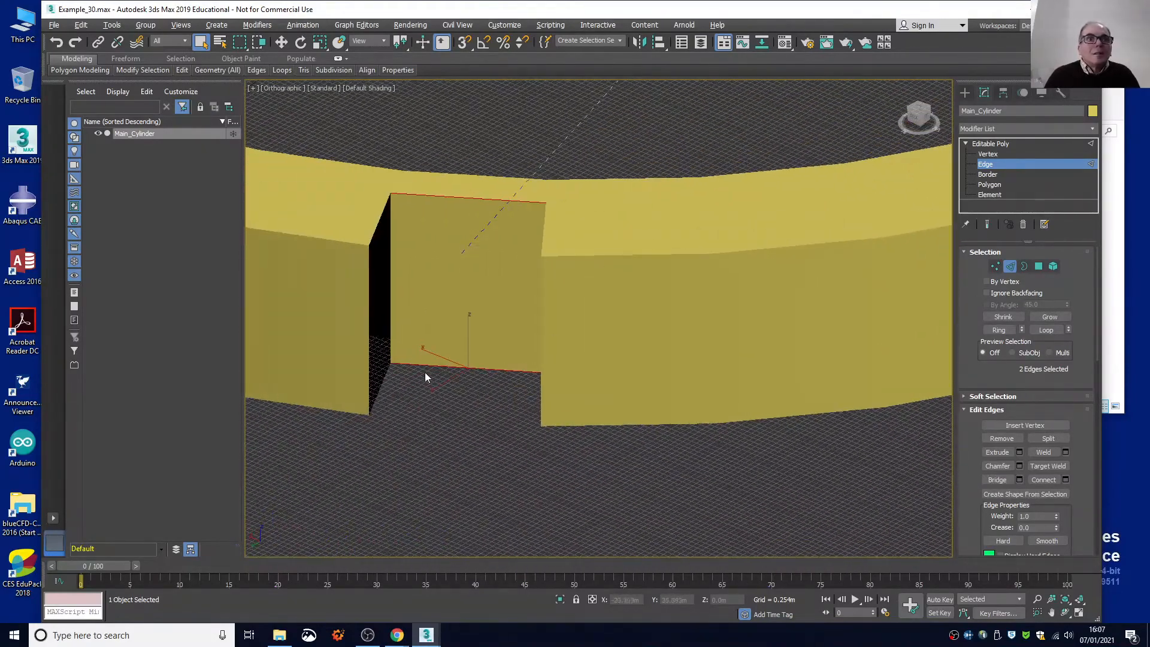
left_click(376, 230)
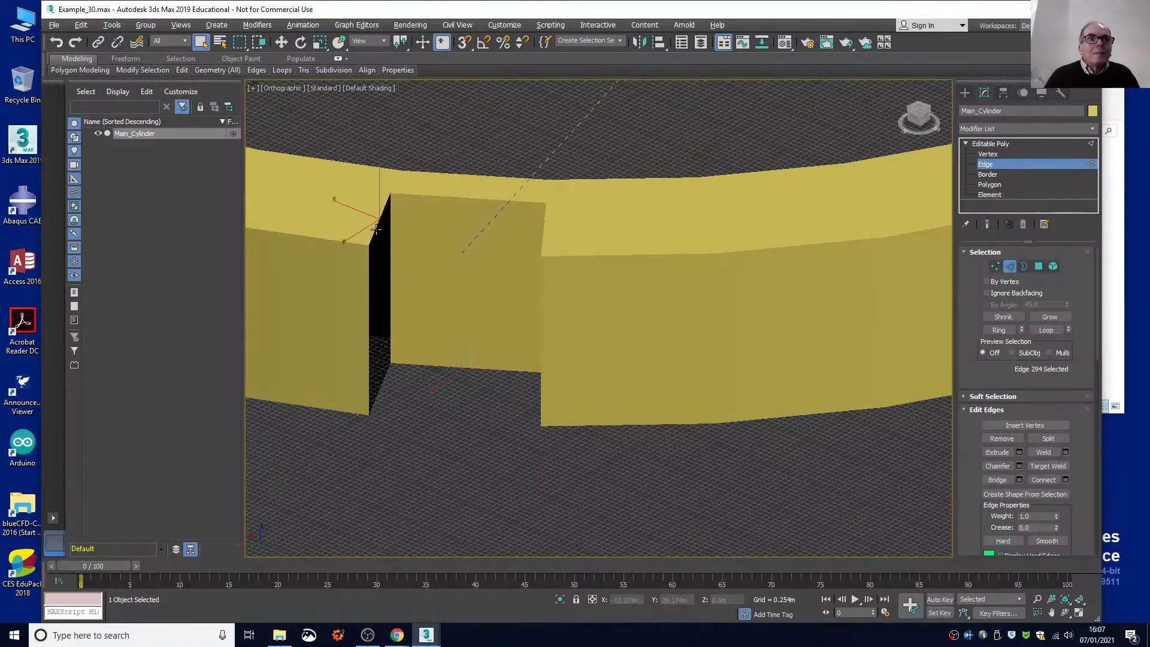
left_click(382, 381, "shift")
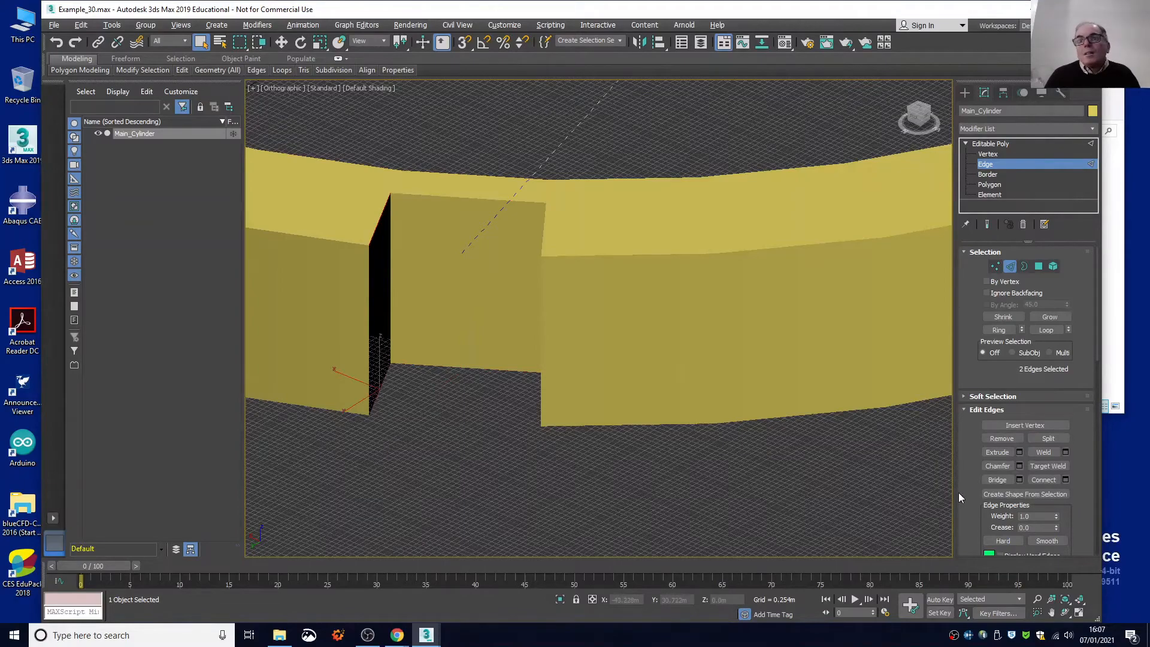
left_click(997, 480)
Select the upper and lower radial edges on the sixth notch's left-hand side and bridge them to close that wall.
scroll(562, 501, "up", 2)
scroll(562, 500, "down", 5)
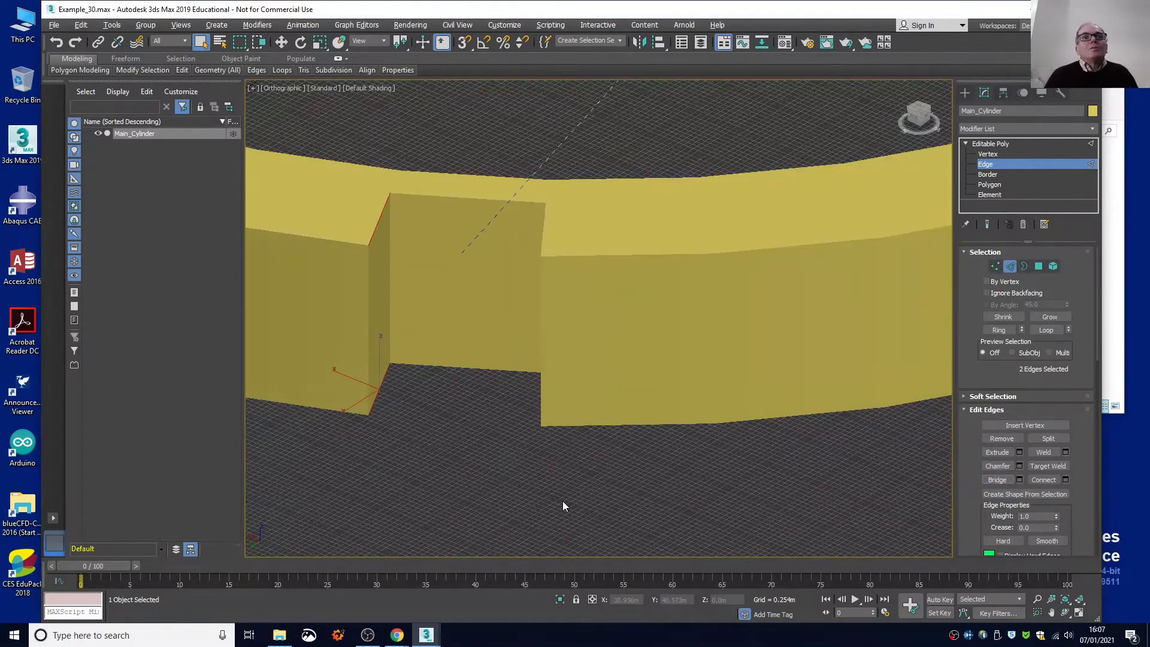
scroll(614, 487, "down", 3)
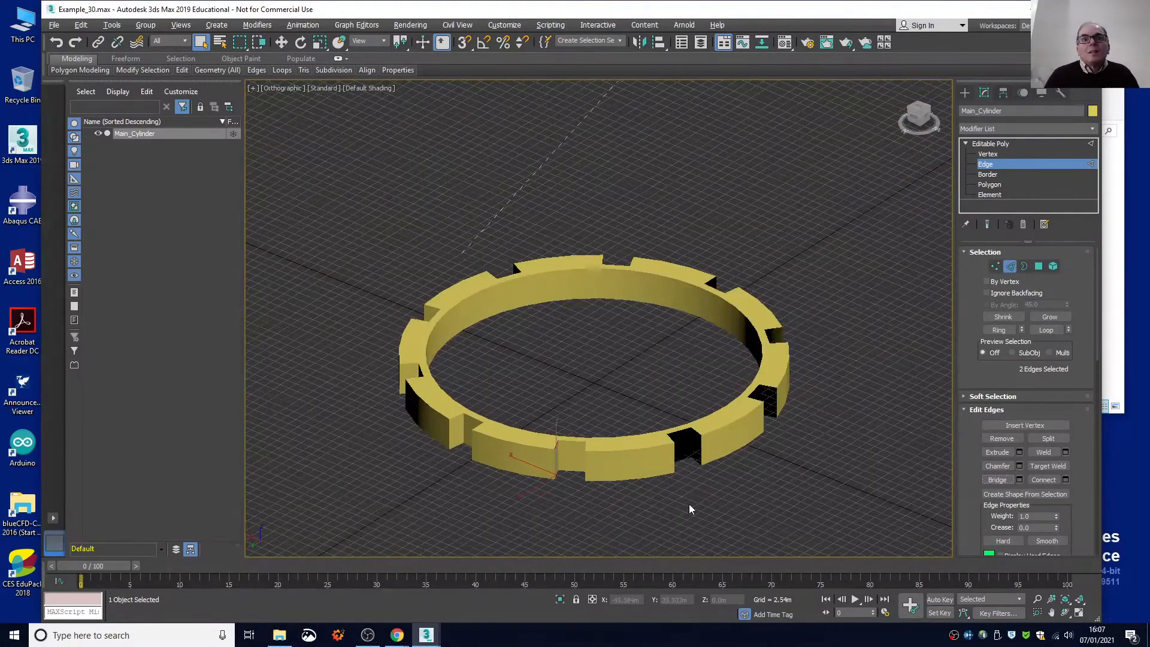
left_click_drag(916, 121, 864, 123)
scroll(510, 493, "up", 6)
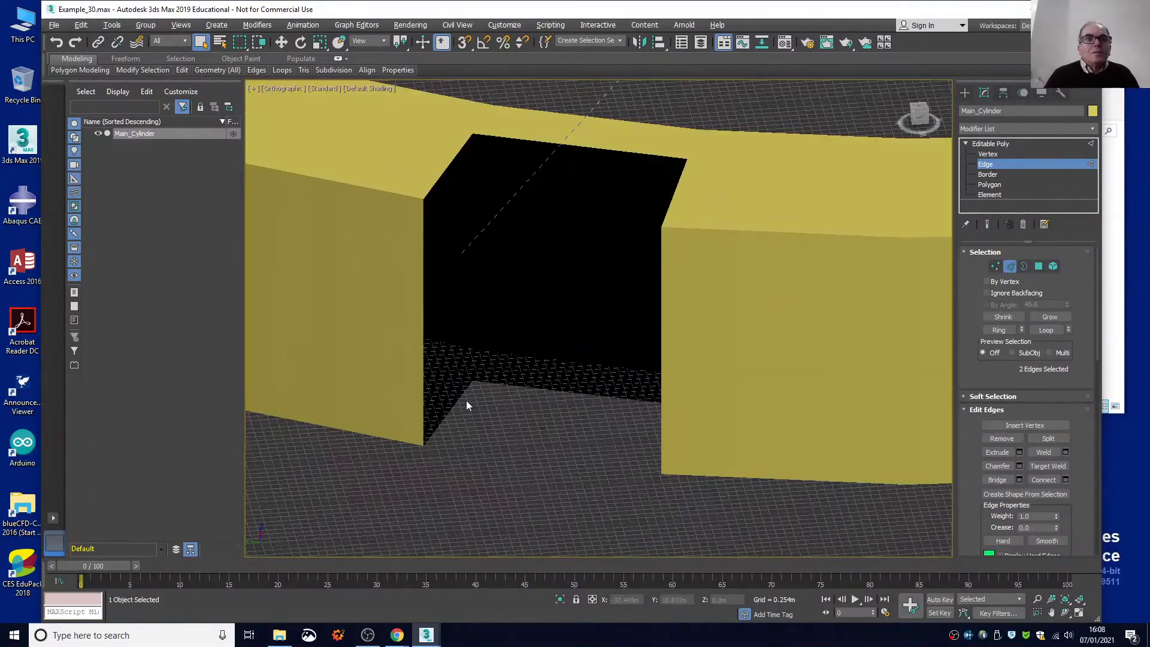
left_click(448, 166)
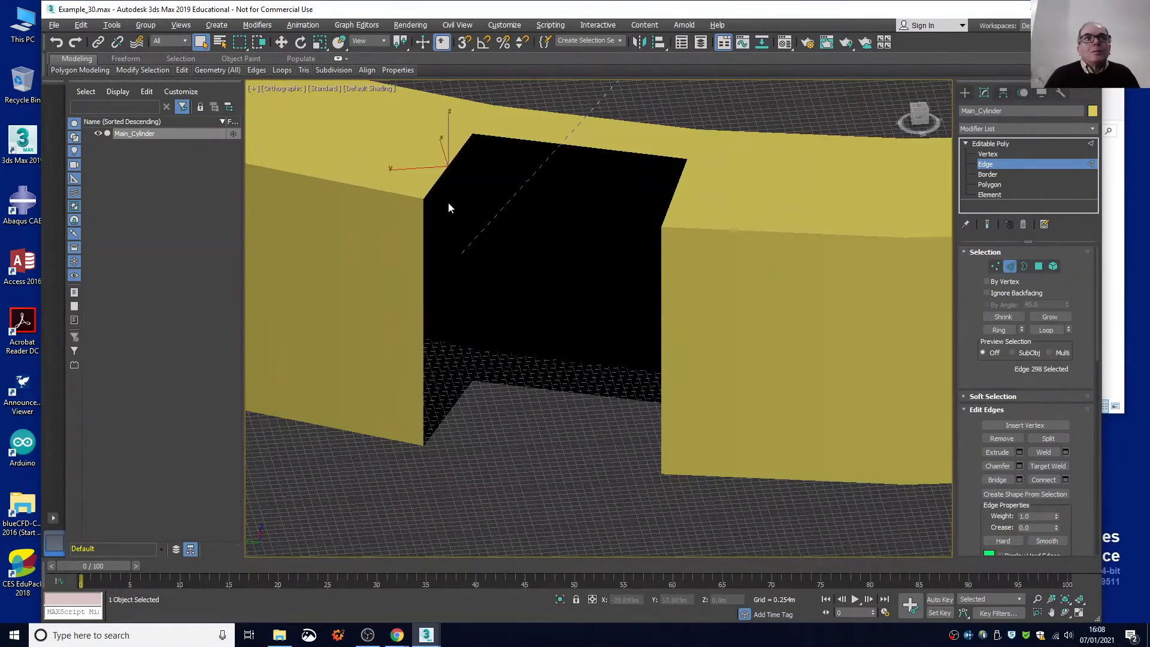
left_click(457, 400, "ctrl")
key("Escape")
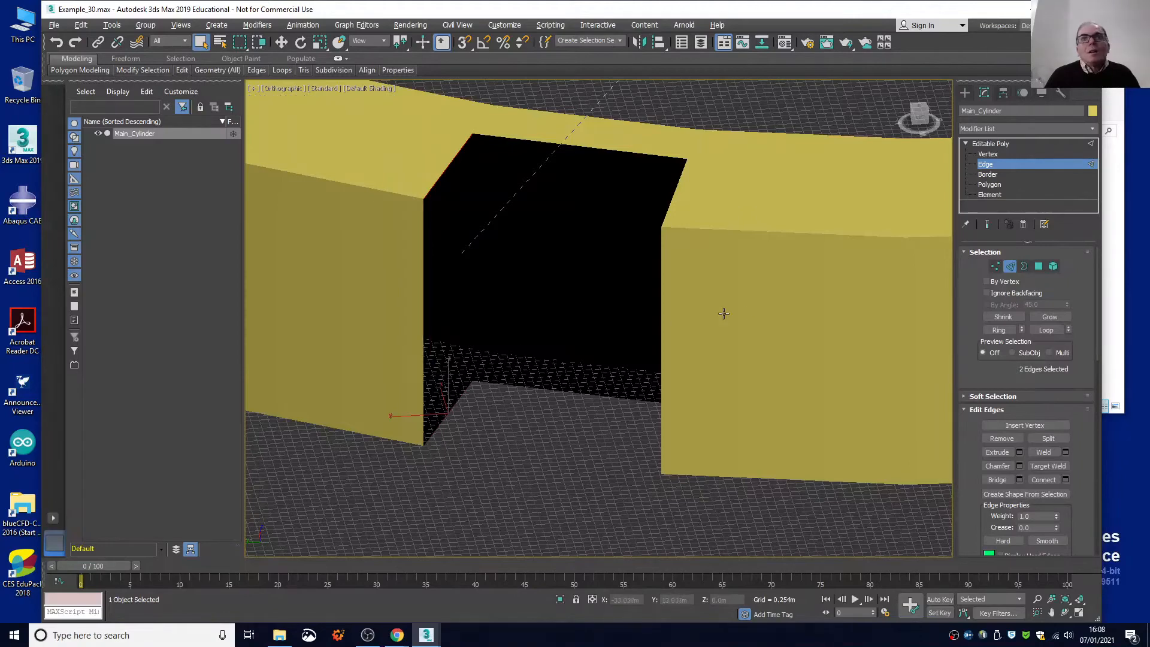
left_click(994, 479)
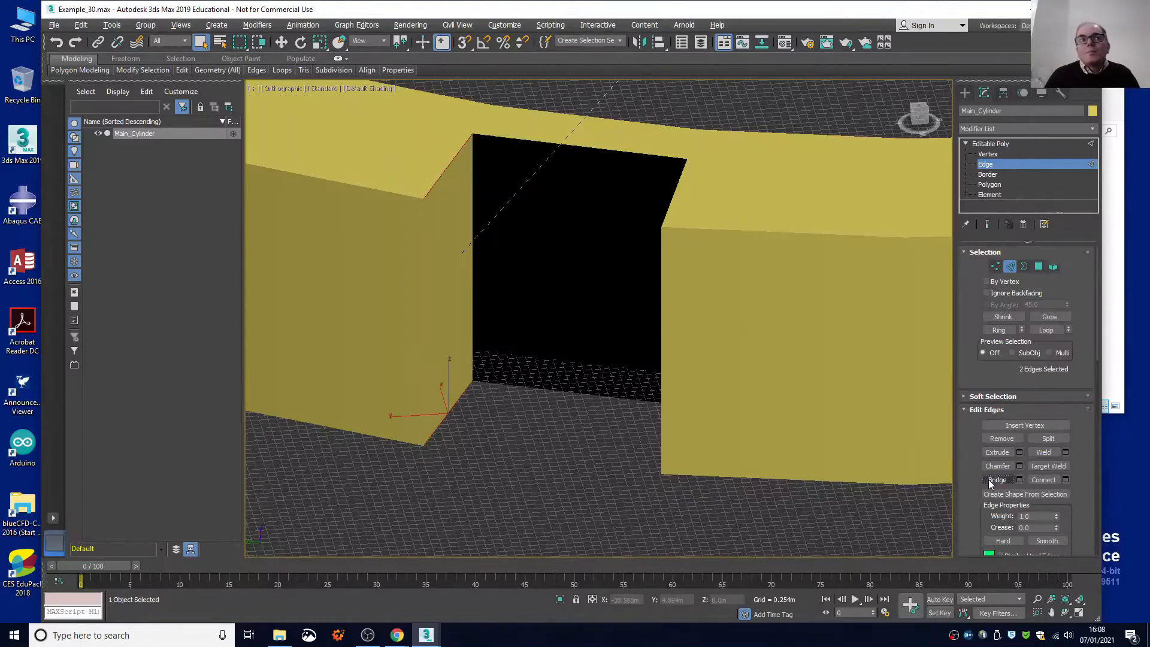
Bridge the upper and lower edges along the sixth notch's open back to close the rear wall.
left_click(554, 143)
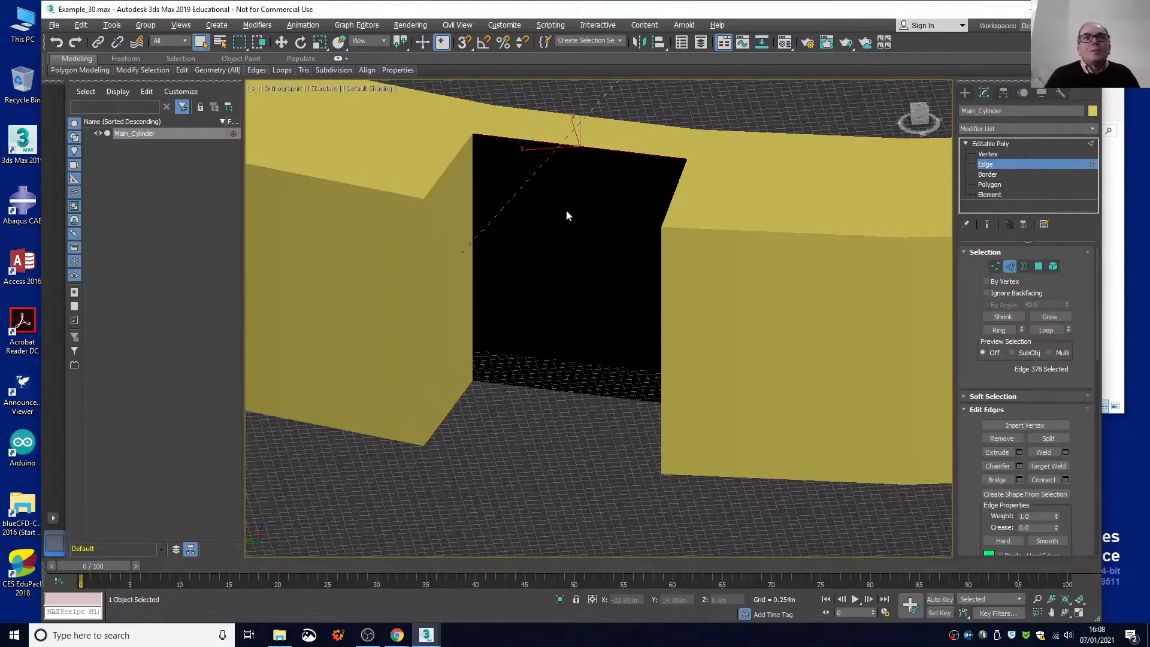
key("ctrl")
left_click(573, 390, "ctrl")
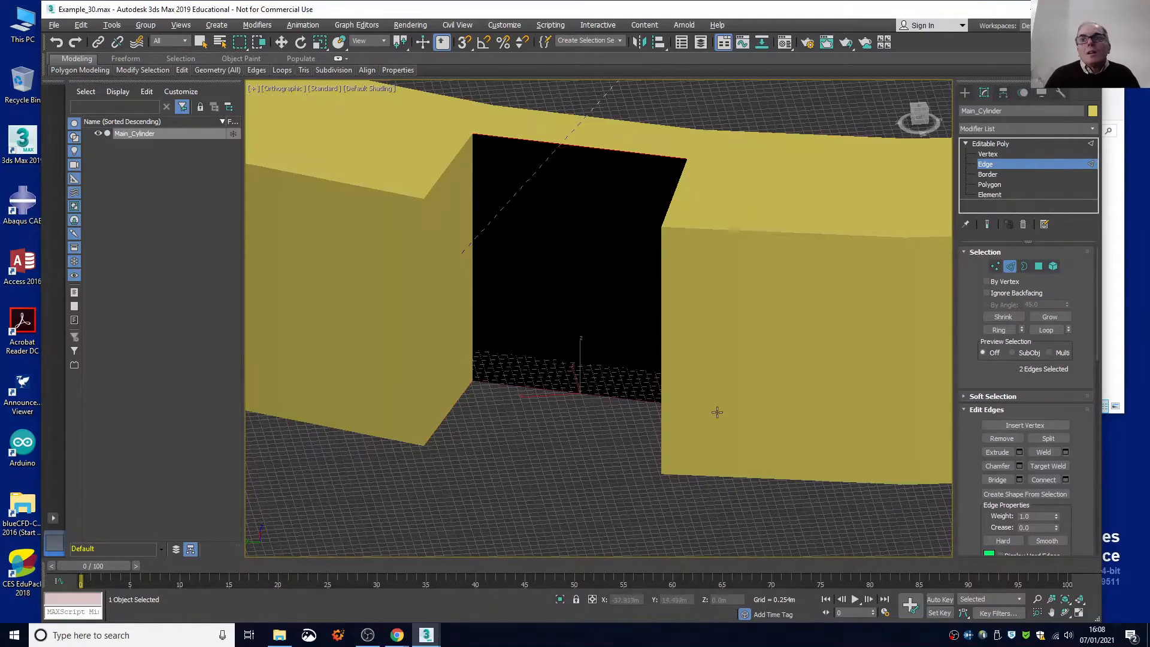
left_click(989, 479)
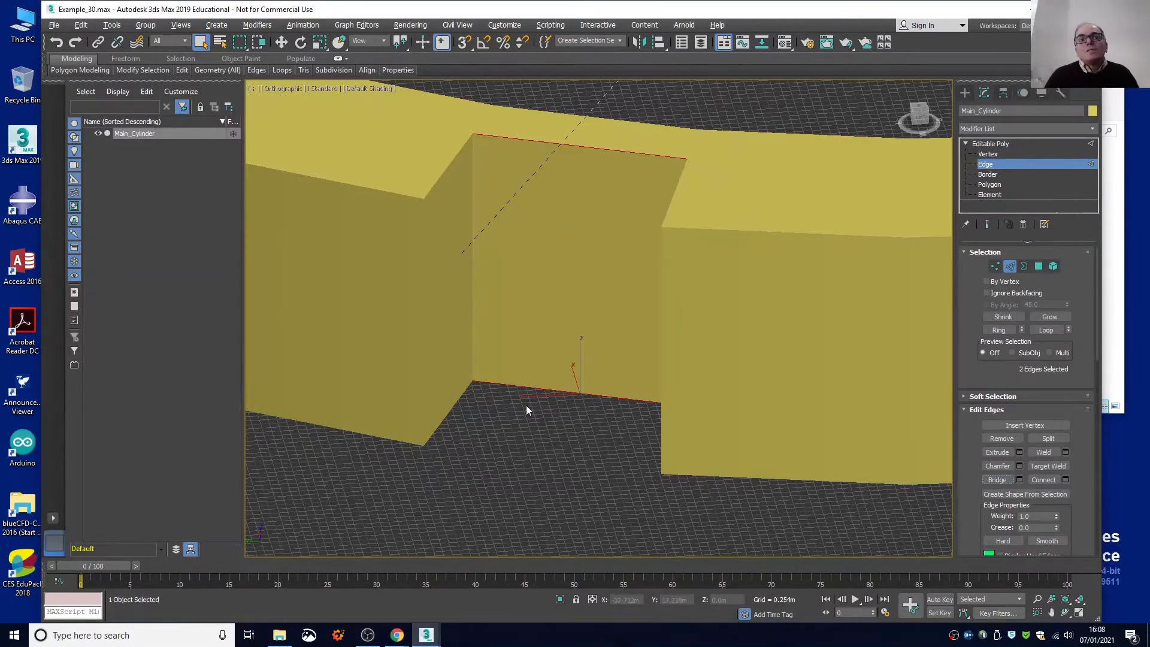
Bridge the upper and lower radial edges on the sixth notch's right-hand side to close its last open wall.
left_click_drag(915, 118, 408, 159)
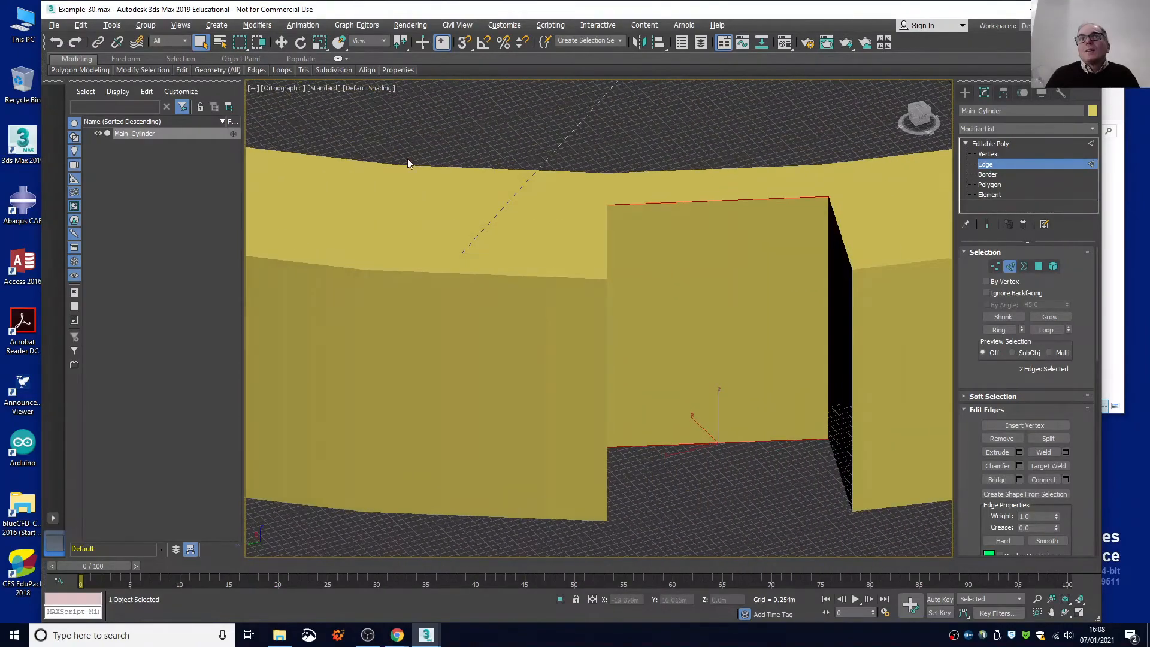
left_click(840, 235)
key("shift")
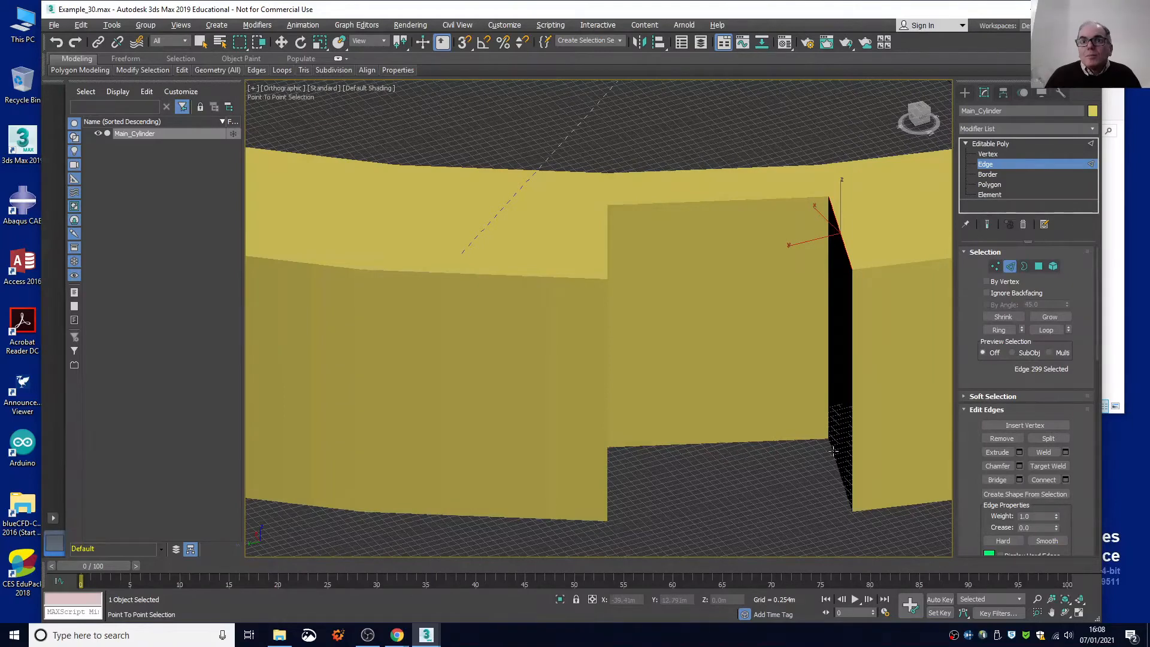
left_click(833, 451, "ctrl")
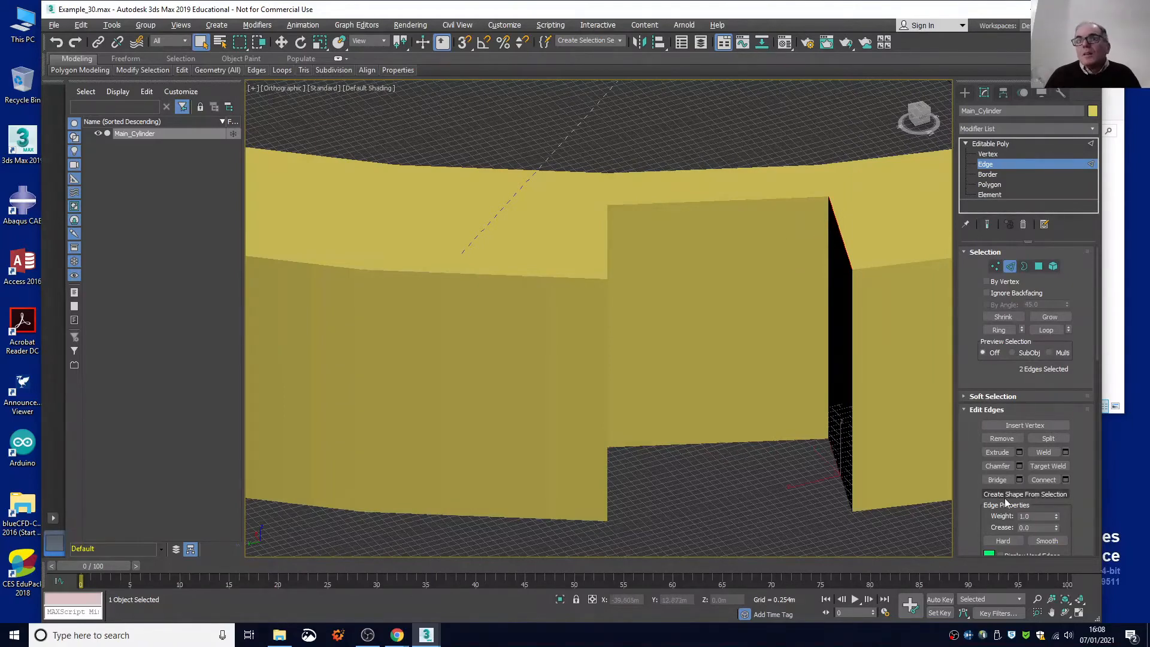
left_click(997, 480)
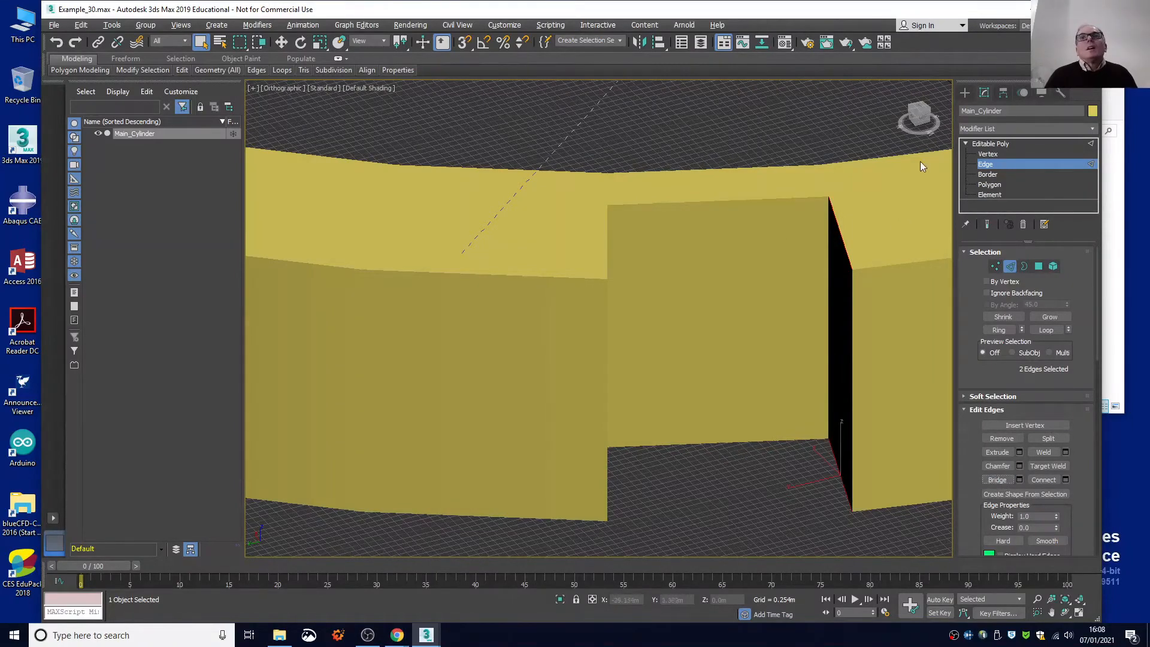
Select the upper and lower radial edges on the seventh notch's left-hand side and bridge them to close that wall.
scroll(921, 121, "down", 5)
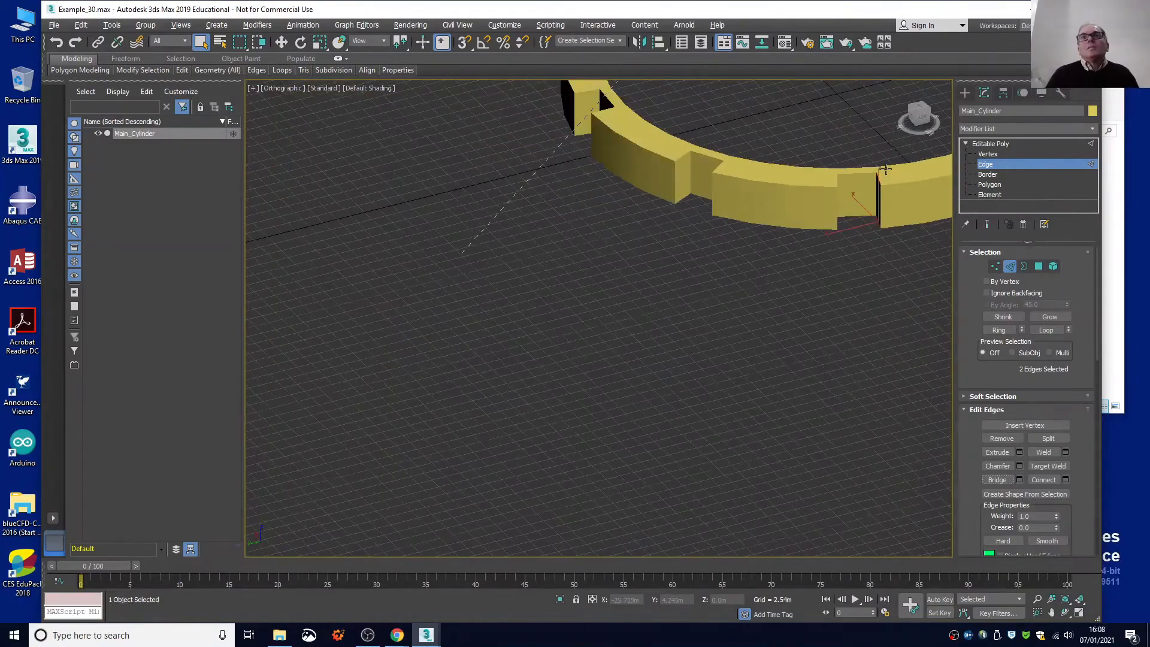
left_click_drag(917, 124, 878, 142)
scroll(745, 220, "up", 5)
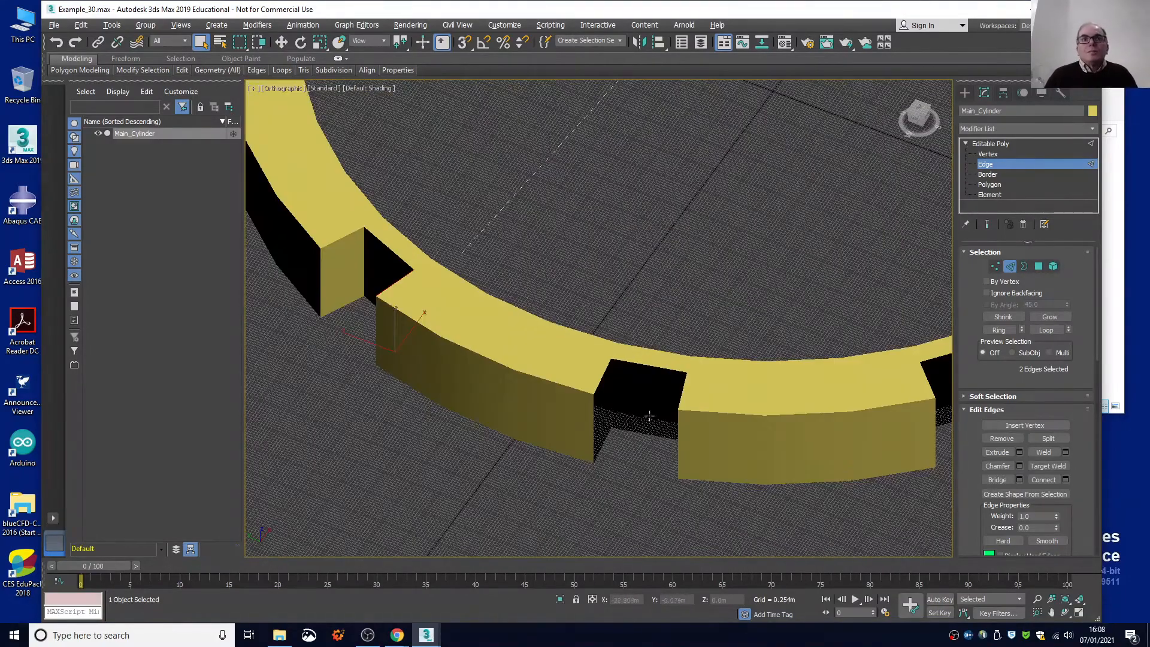
scroll(621, 449, "up", 3)
left_click(575, 319)
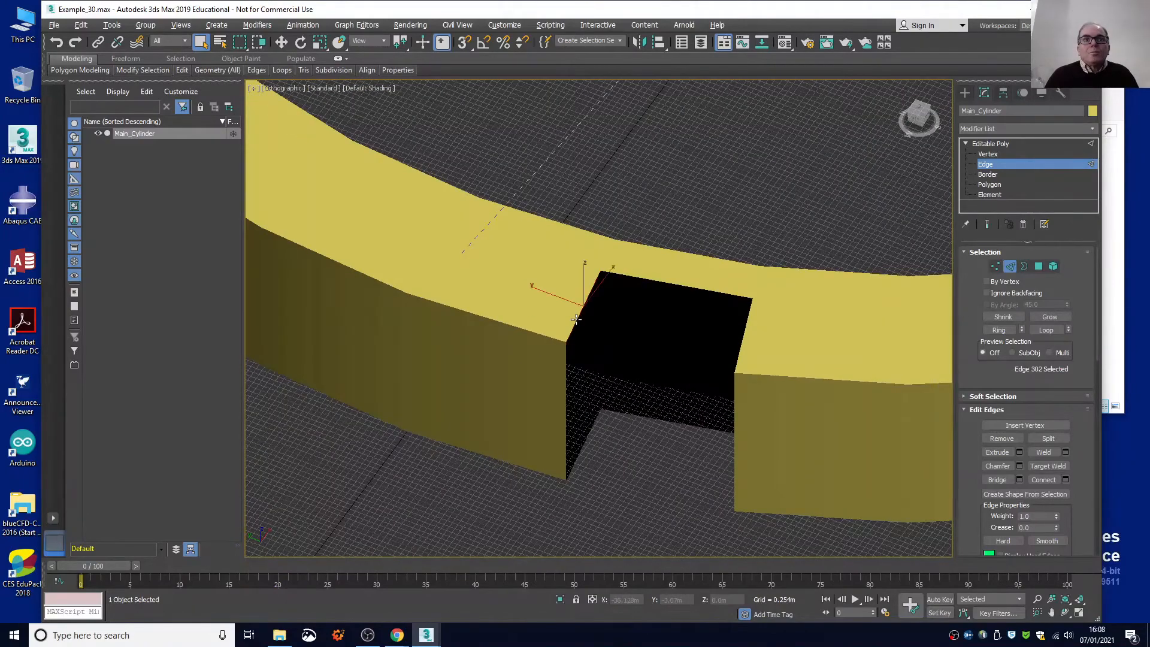
left_click(592, 427, "ctrl")
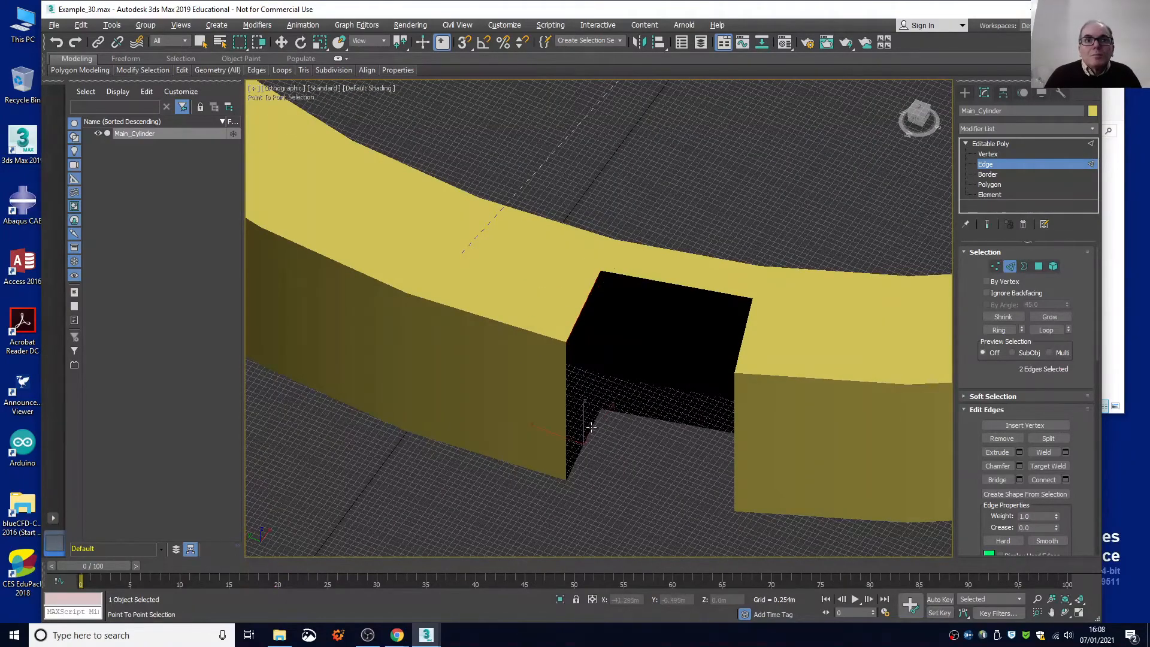
left_click(996, 479)
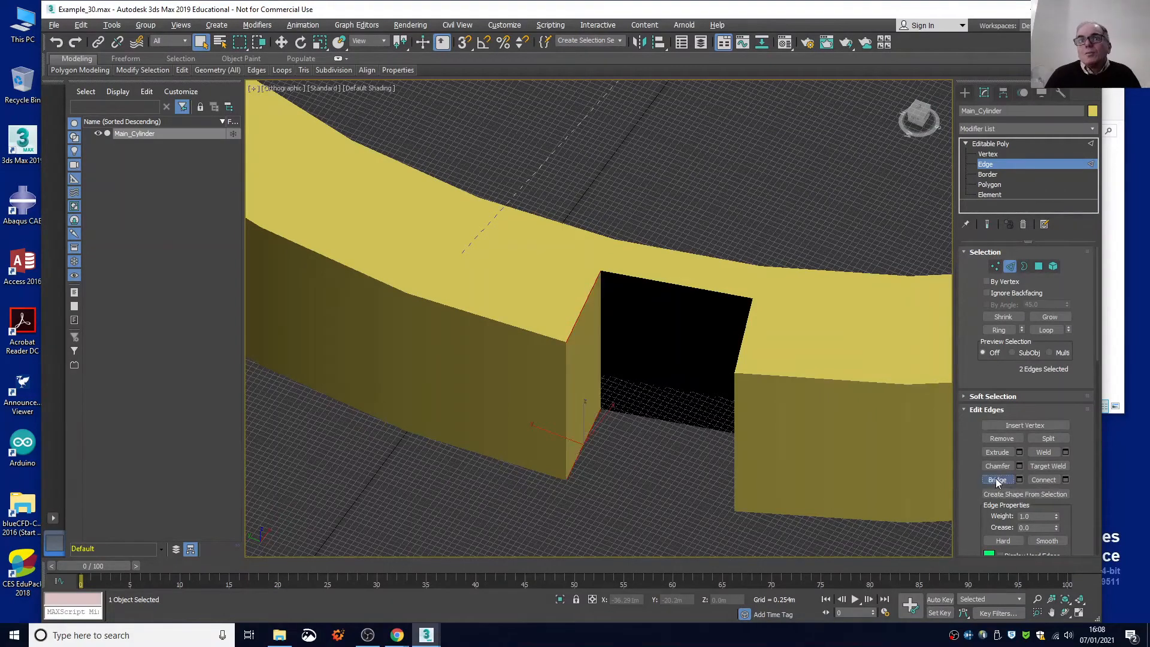
Bridge the upper and lower edges along the seventh notch's open back to close the rear wall.
left_click(685, 285)
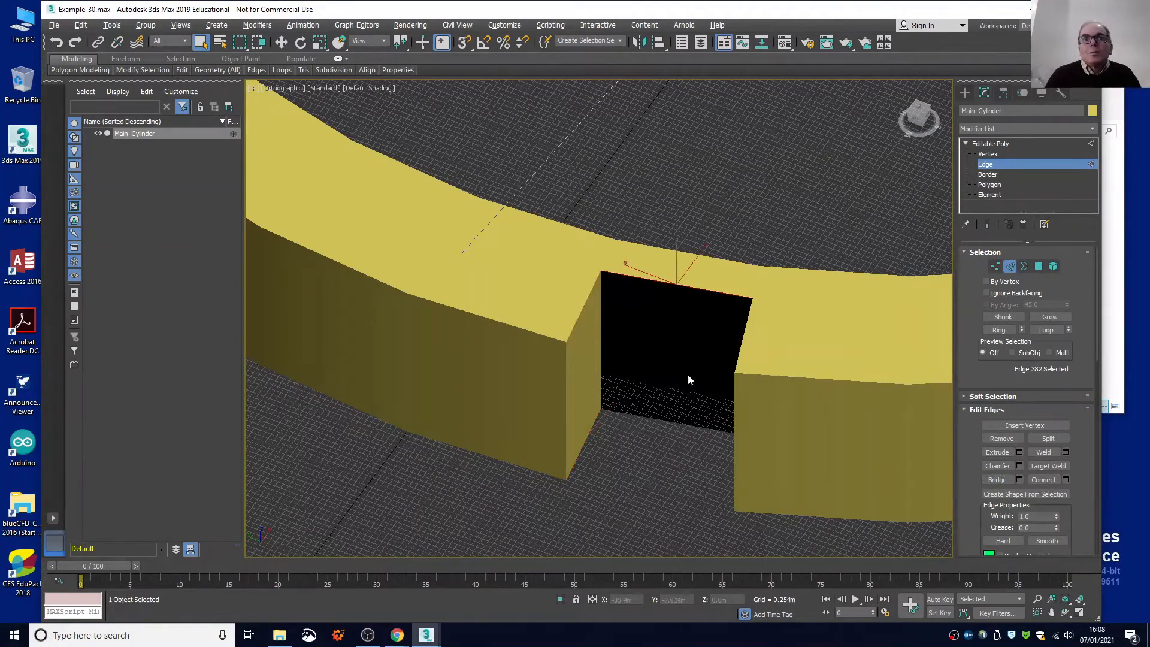
left_click(681, 421, "ctrl")
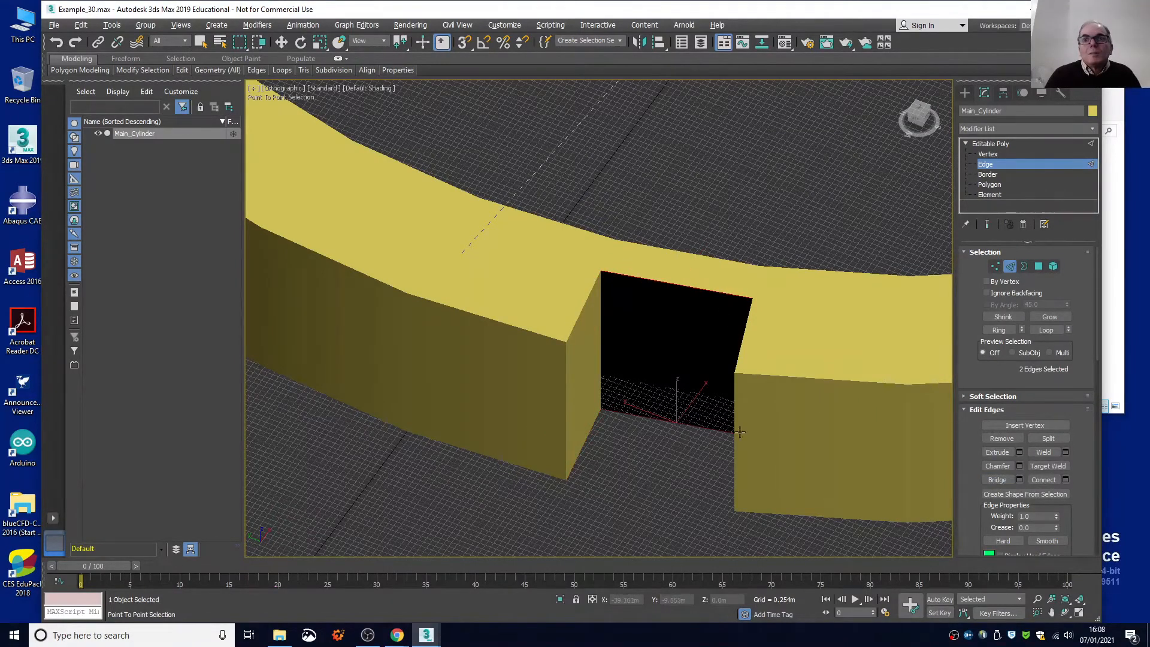
left_click(996, 482)
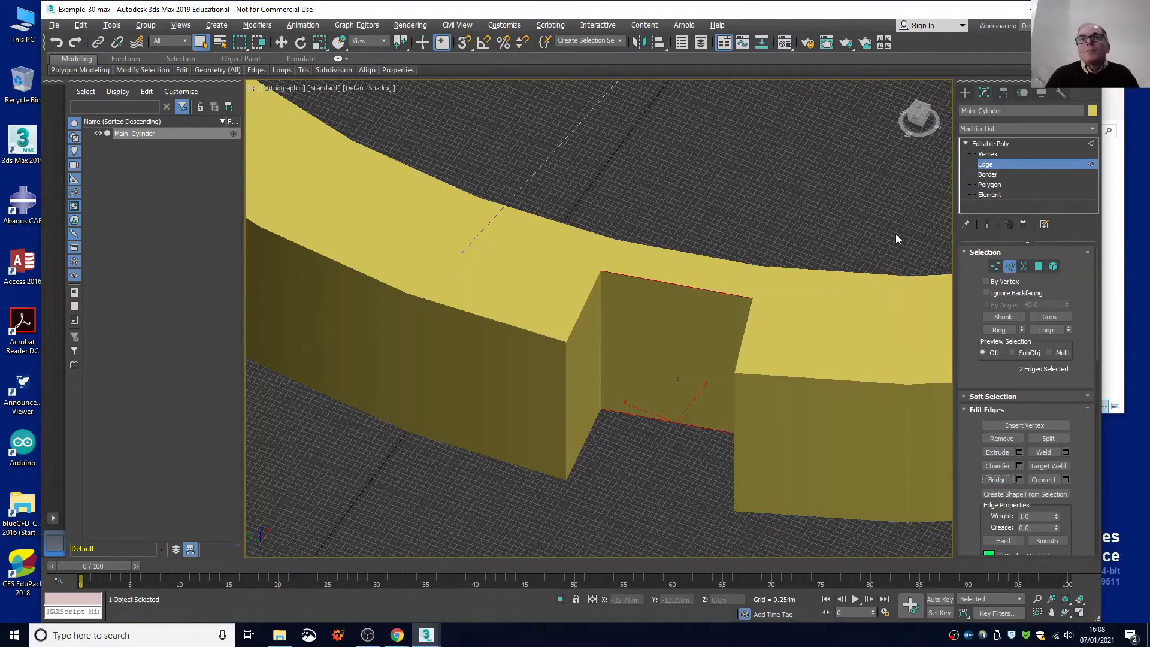
Bridge the upper and lower radial edges on the seventh notch's right-hand side to close its last open wall.
mouse_move(911, 120)
left_mouse_down()
mouse_move(925, 123)
mouse_move(916, 120)
left_mouse_up()
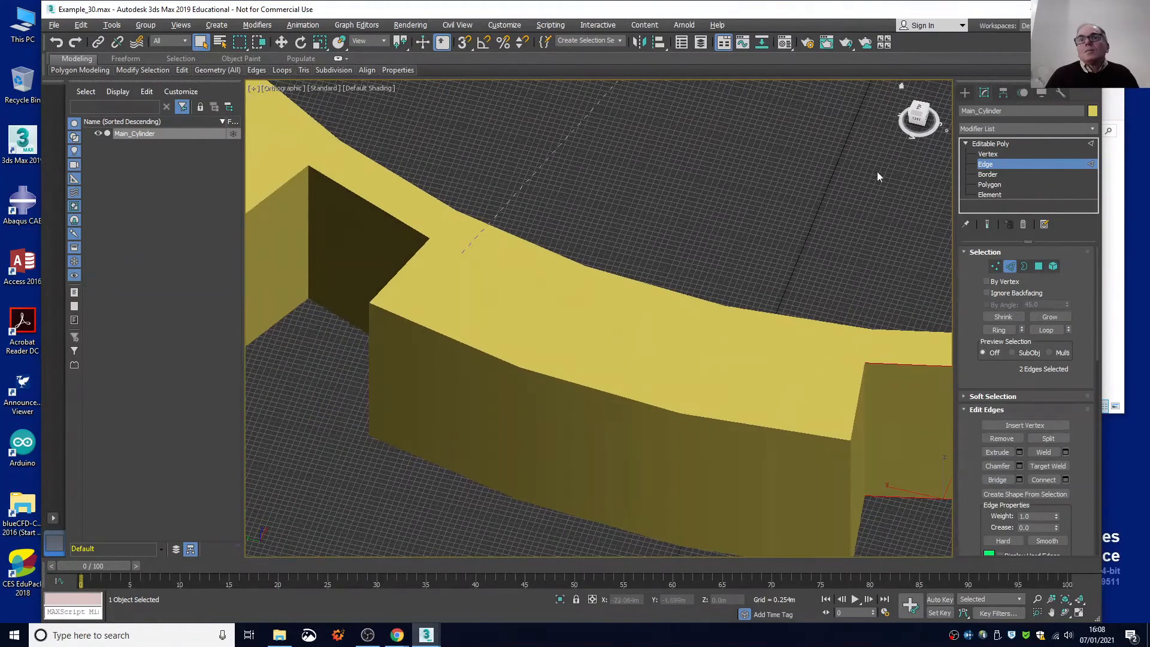
middle_click_drag(818, 183, 432, 153)
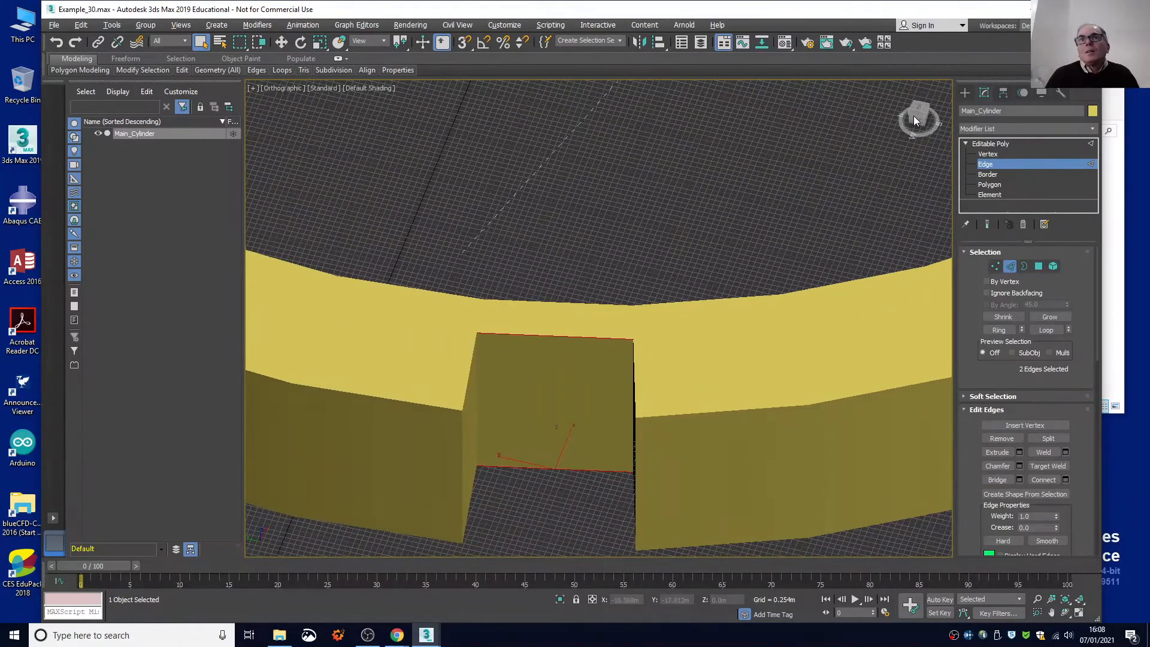
left_click_drag(913, 117, 916, 120)
left_click(875, 324)
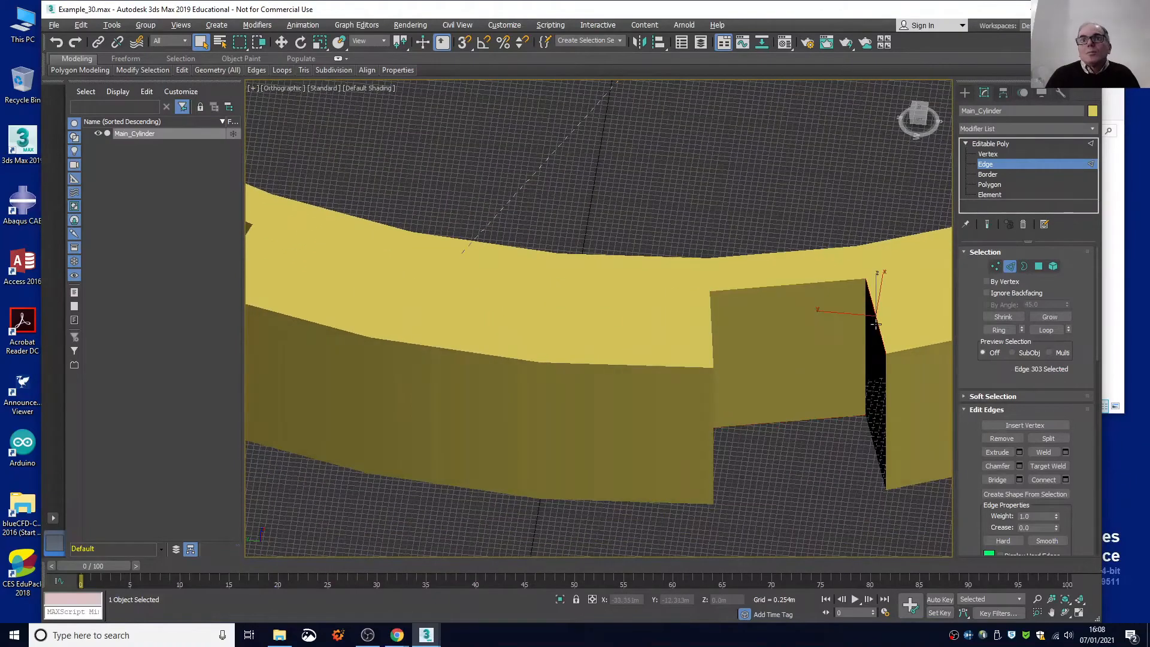
left_click(868, 424, "ctrl")
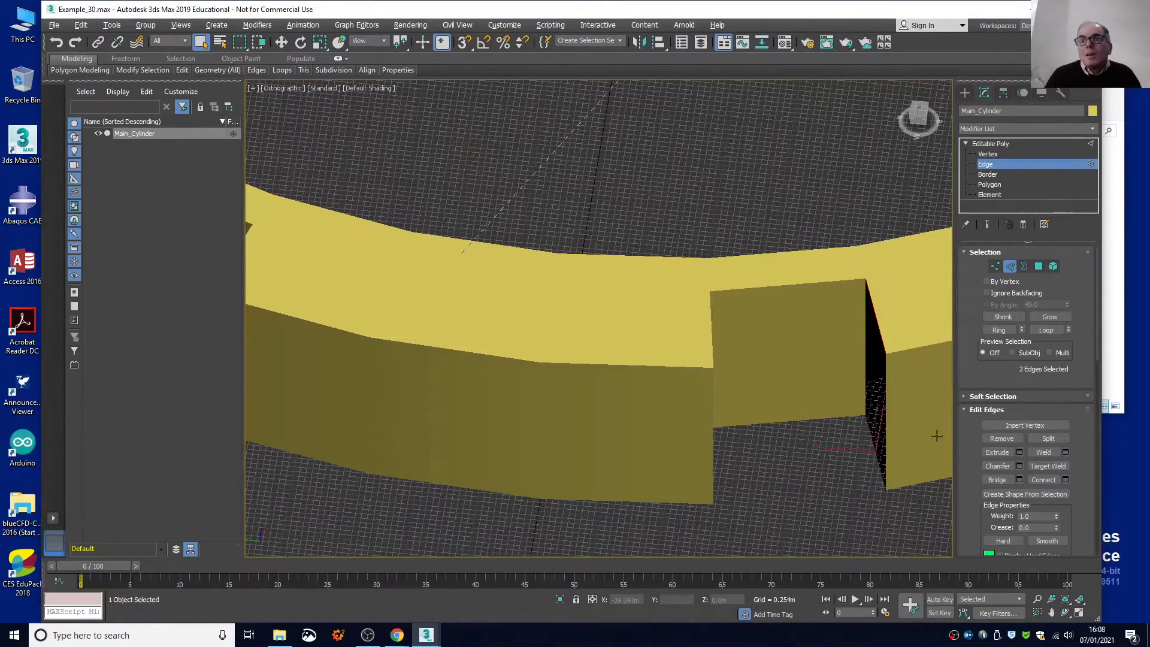
left_click(997, 480)
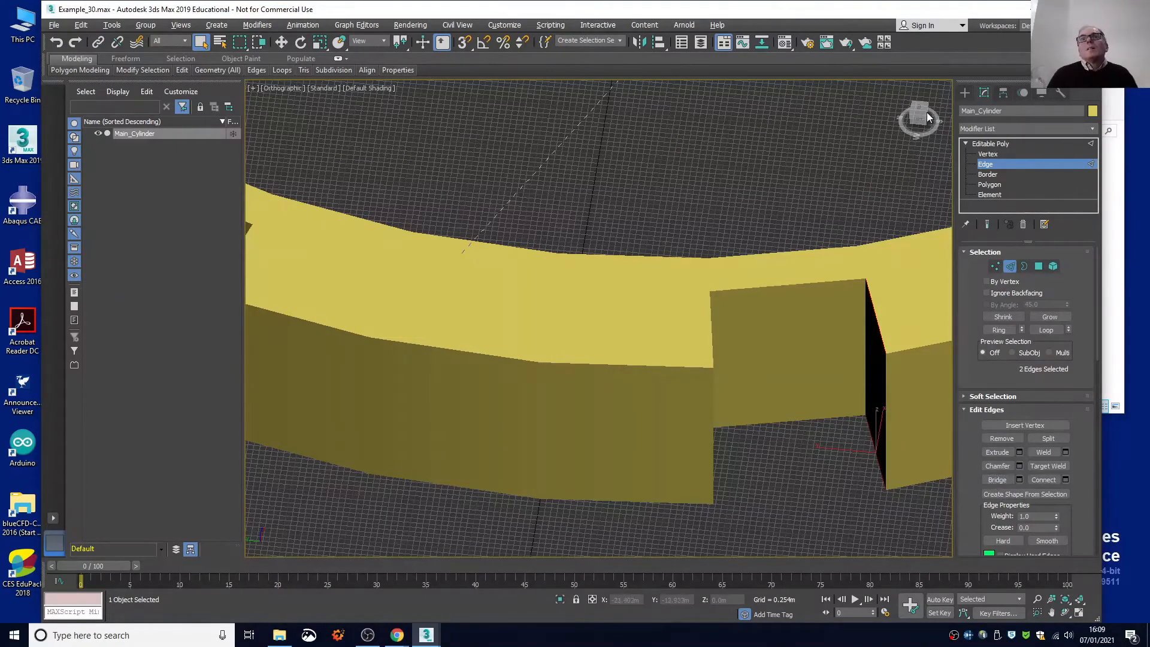
Select the upper and lower radial edges on the eighth notch's left-hand side and bridge them to close that wall.
left_click_drag(926, 113, 858, 151)
middle_click_drag(641, 189, 778, 244, "alt")
left_click(466, 322)
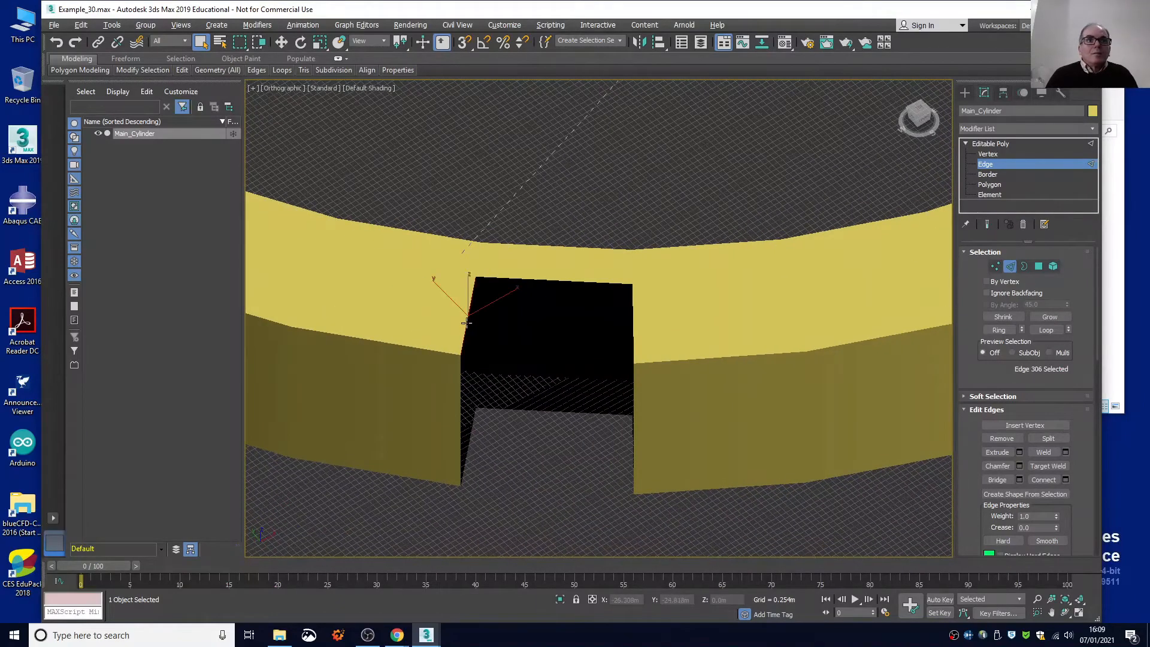
left_click(472, 425, "ctrl")
right_click(541, 425)
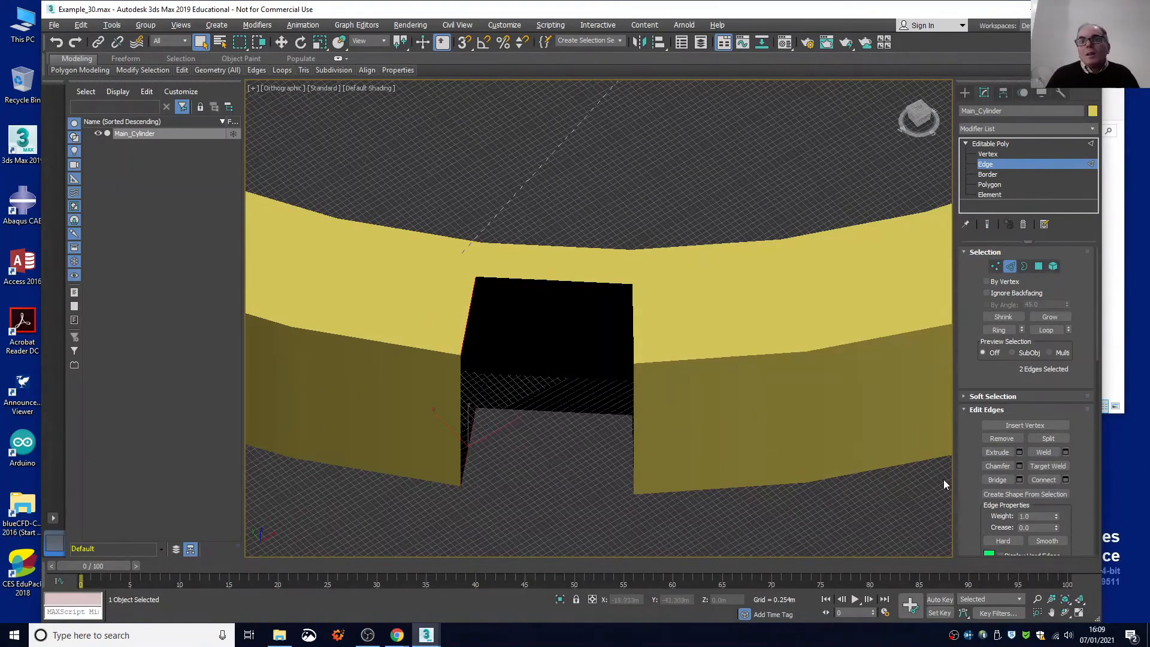
left_click(990, 479)
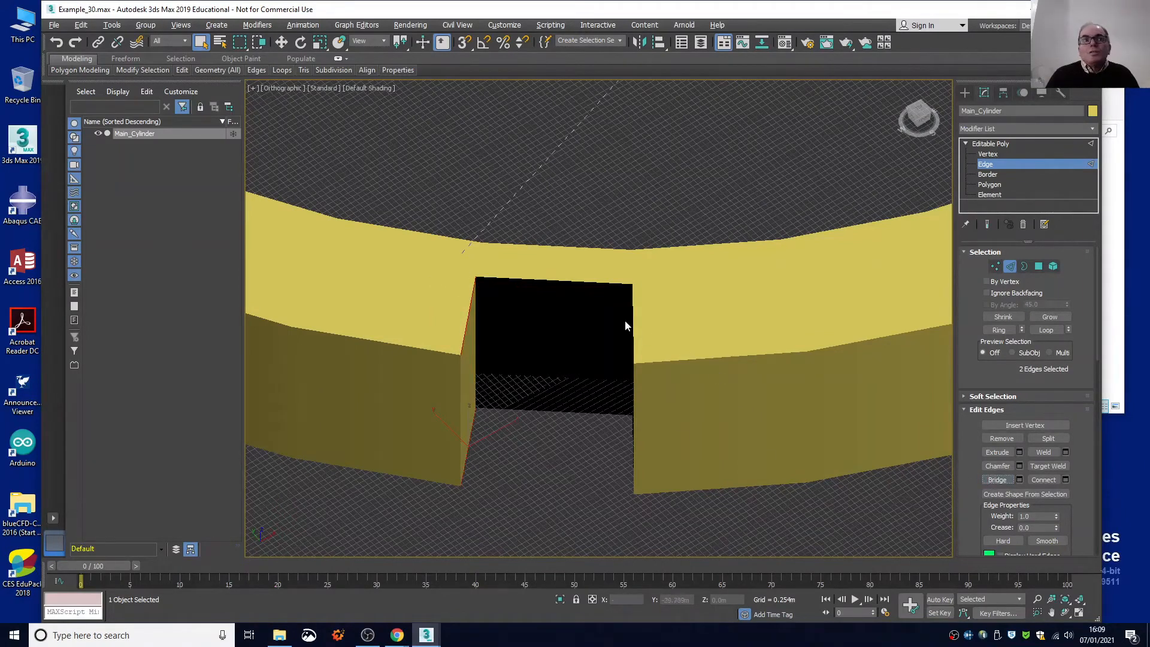
Bridge the upper and lower edges along the eighth notch's open back to close the rear wall.
left_click(568, 279)
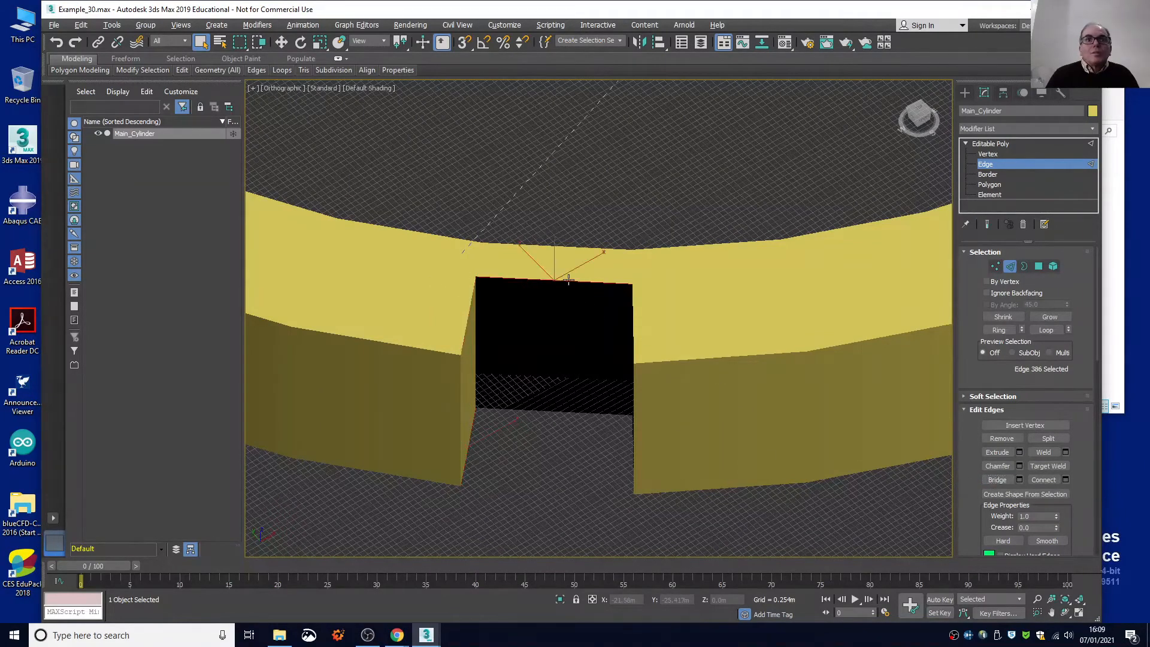
left_click(579, 411, "ctrl")
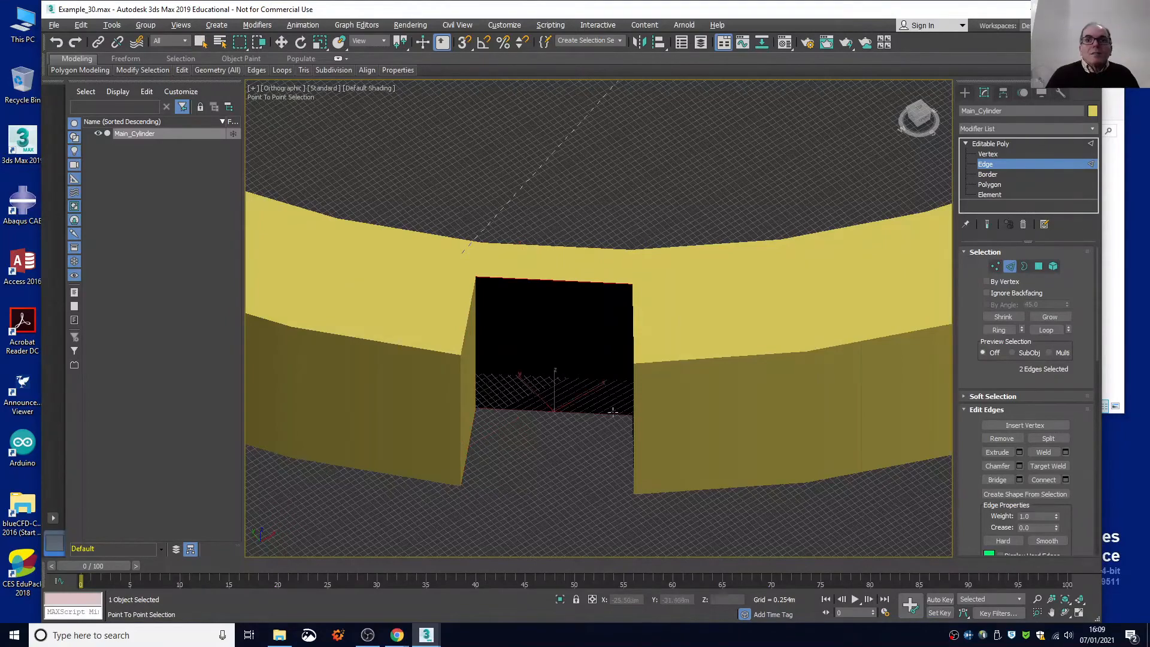
right_click(579, 412)
left_click(997, 479)
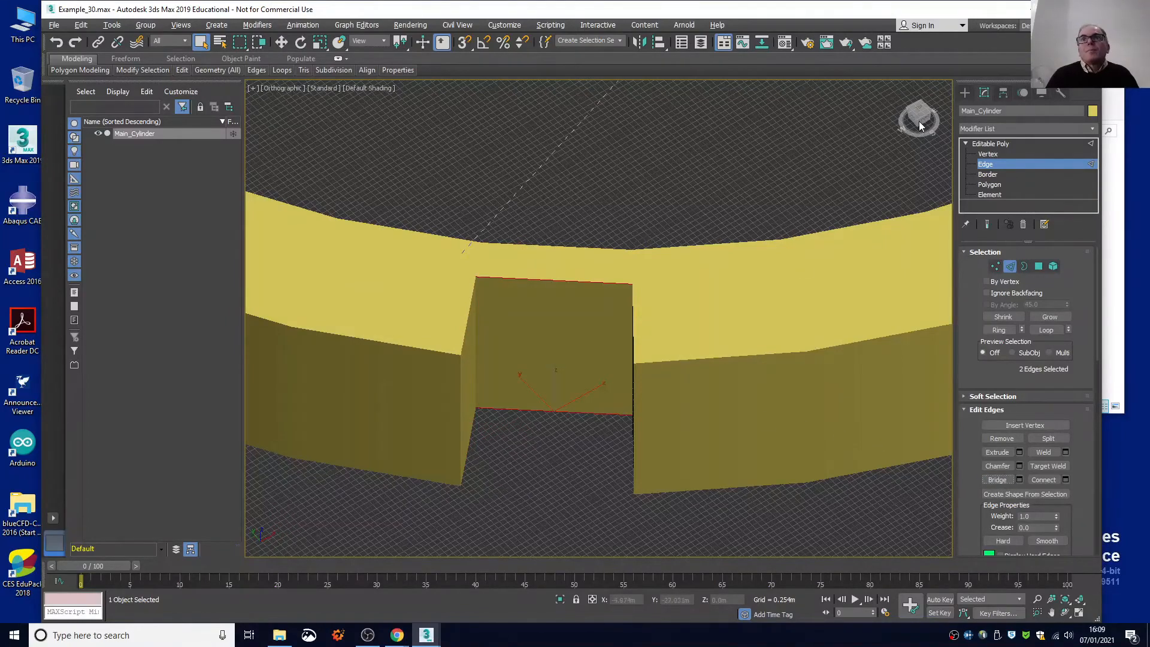
Bridge the upper and lower radial edges on the eighth notch's right-hand side to close its last open wall.
left_click_drag(918, 121, 755, 301)
left_click(742, 300)
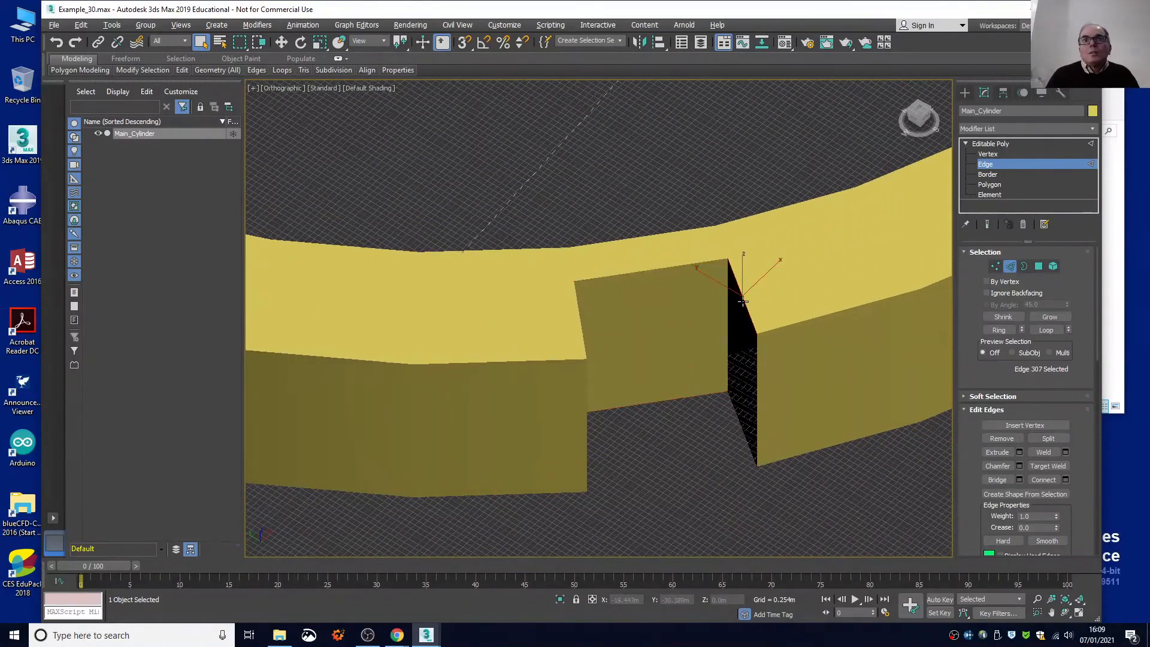
left_click(735, 412, "ctrl")
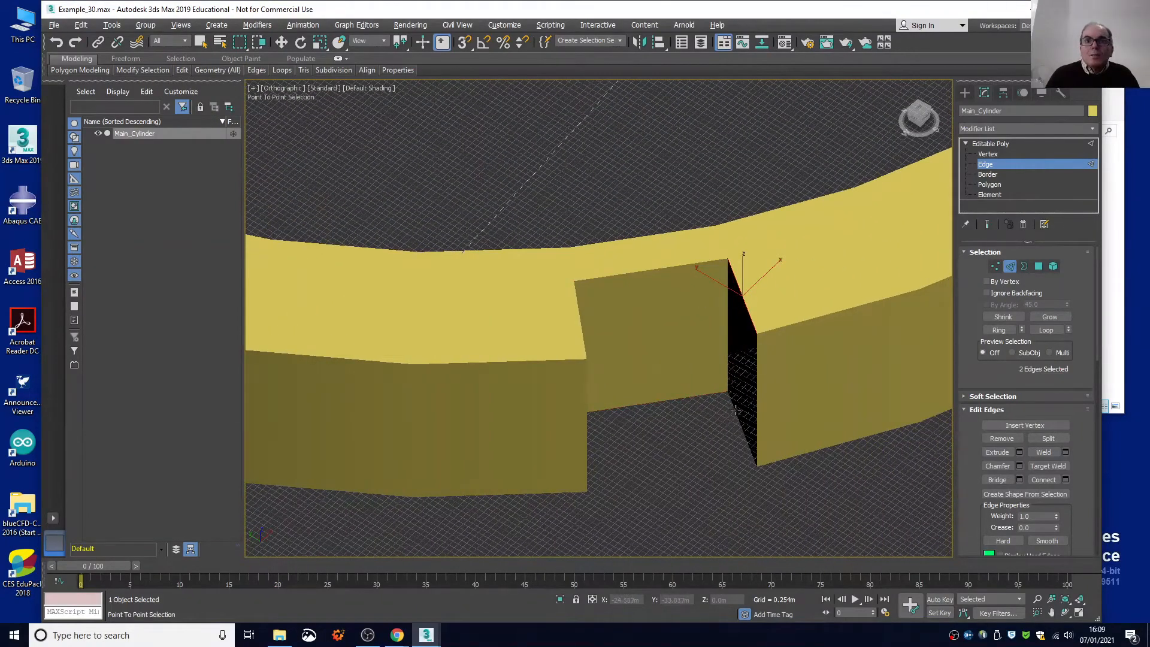
left_click(996, 483)
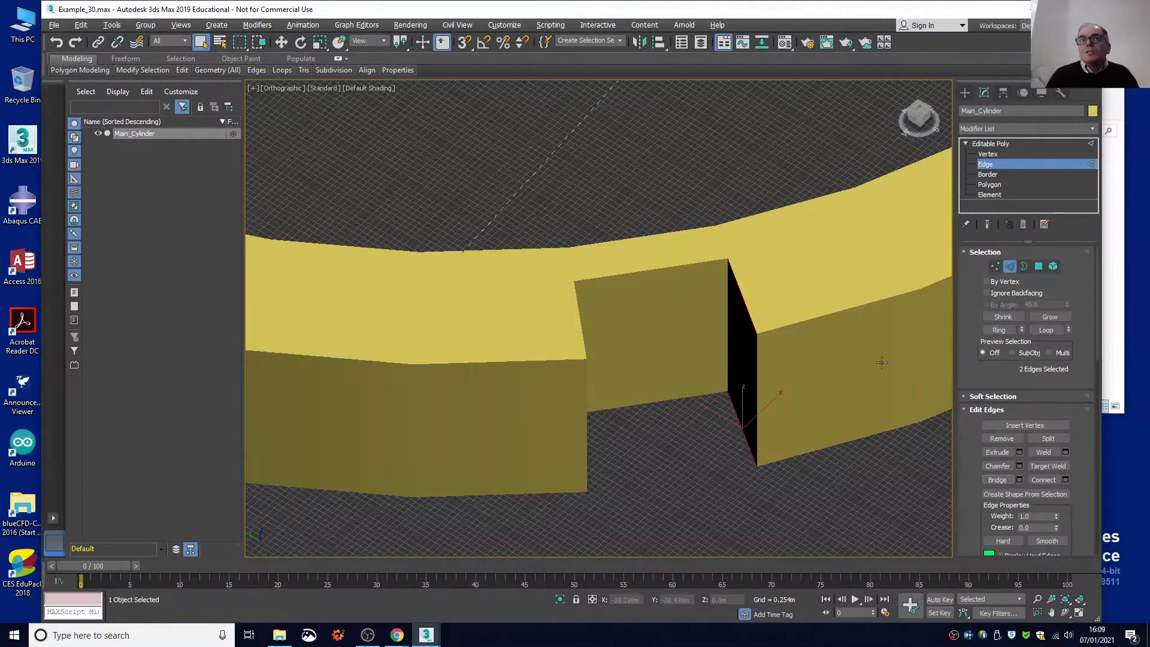
Bring the ninth notch into view and turn on Edged Faces display in the orthographic viewport.
left_click_drag(909, 114, 722, 138)
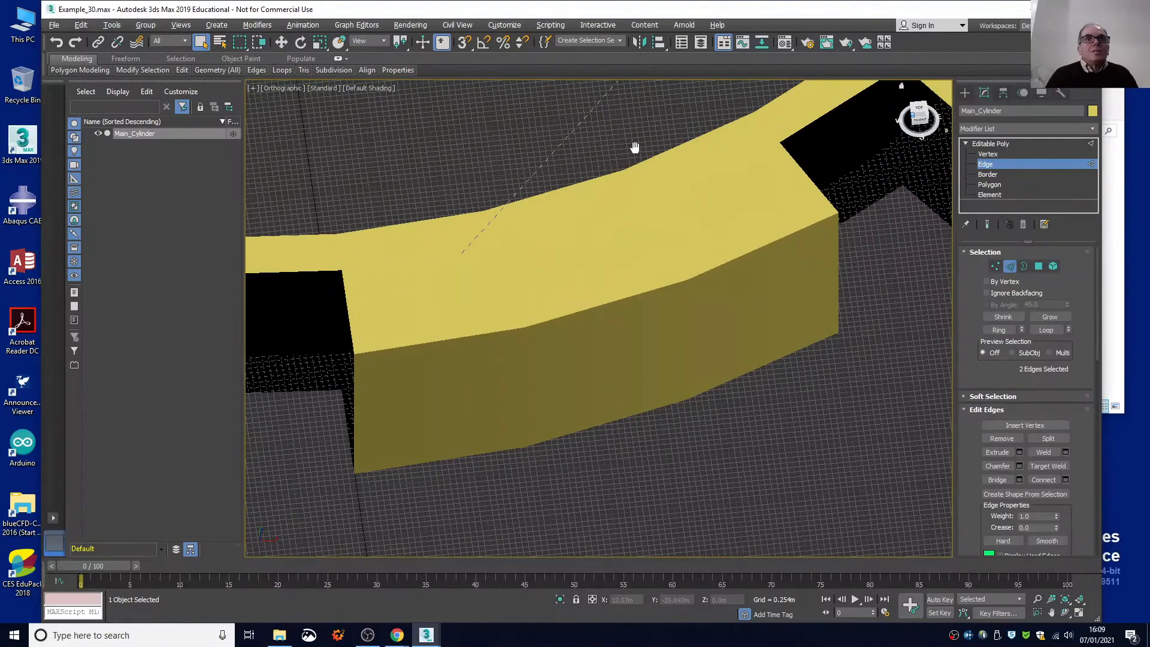
left_click_drag(634, 147, 793, 170)
left_click_drag(913, 123, 808, 126)
middle_click_drag(695, 115, 837, 142)
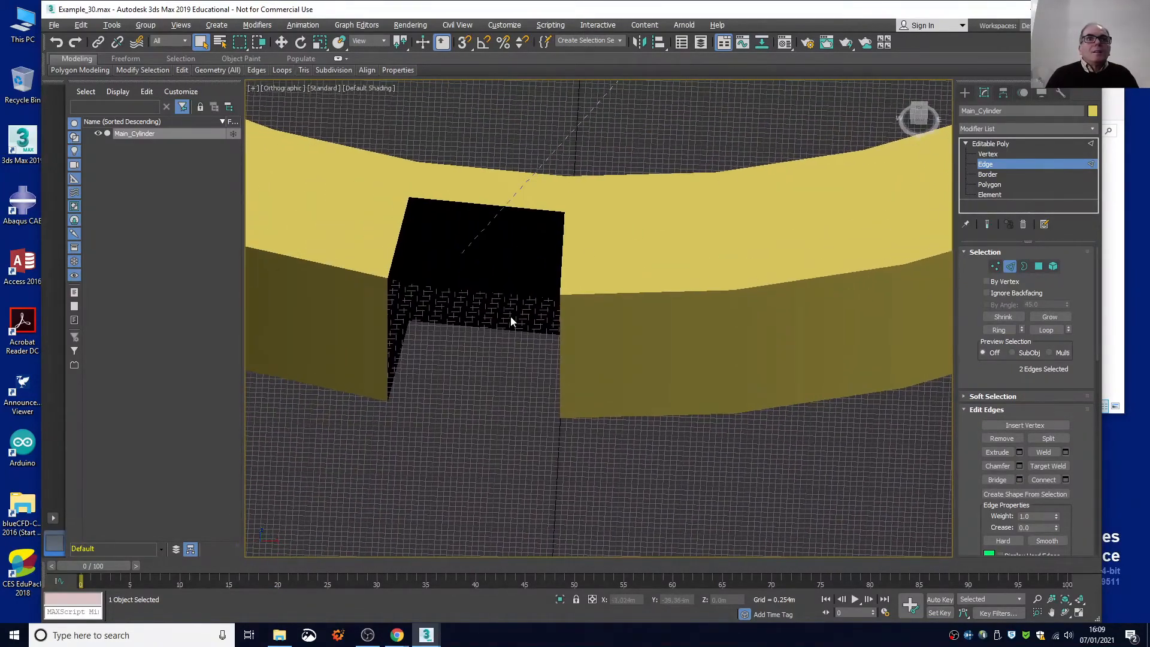
left_click(365, 88)
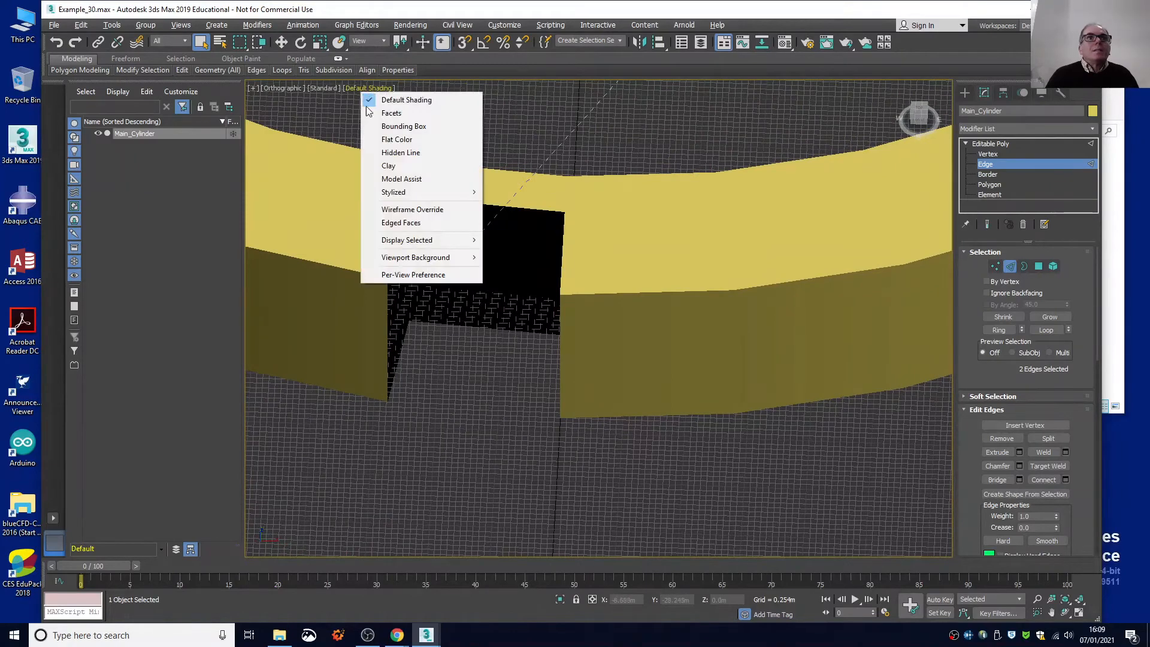
left_click(399, 222)
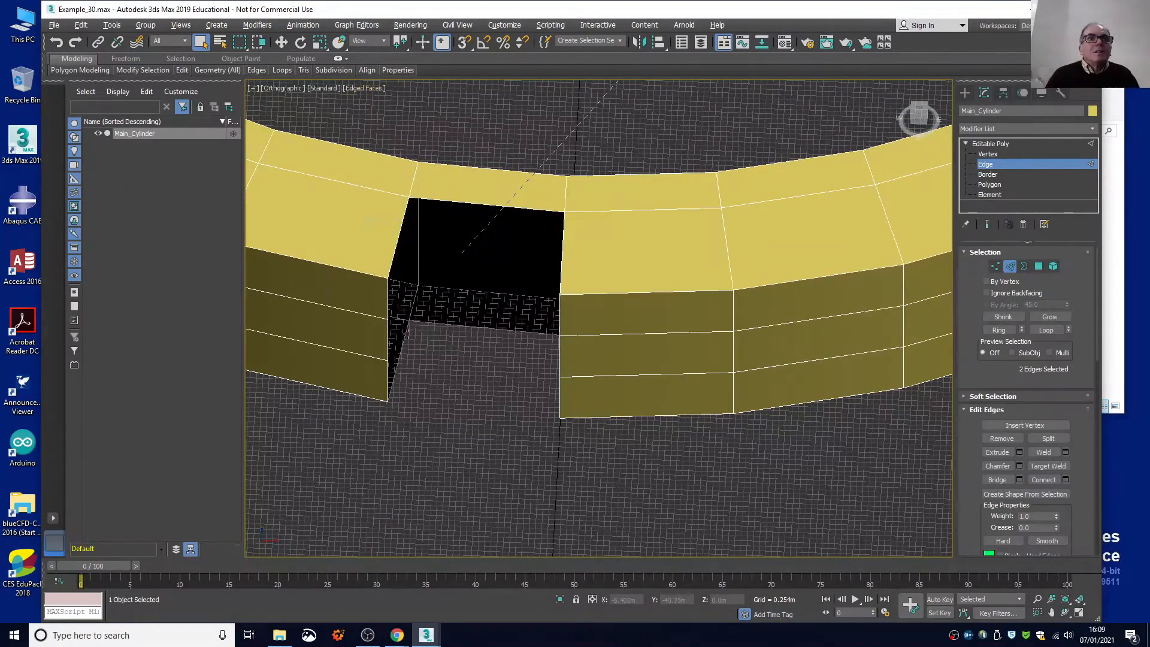
Select the upper and lower radial edges on the ninth notch's left-hand side and bridge them to close that wall.
left_click(392, 252)
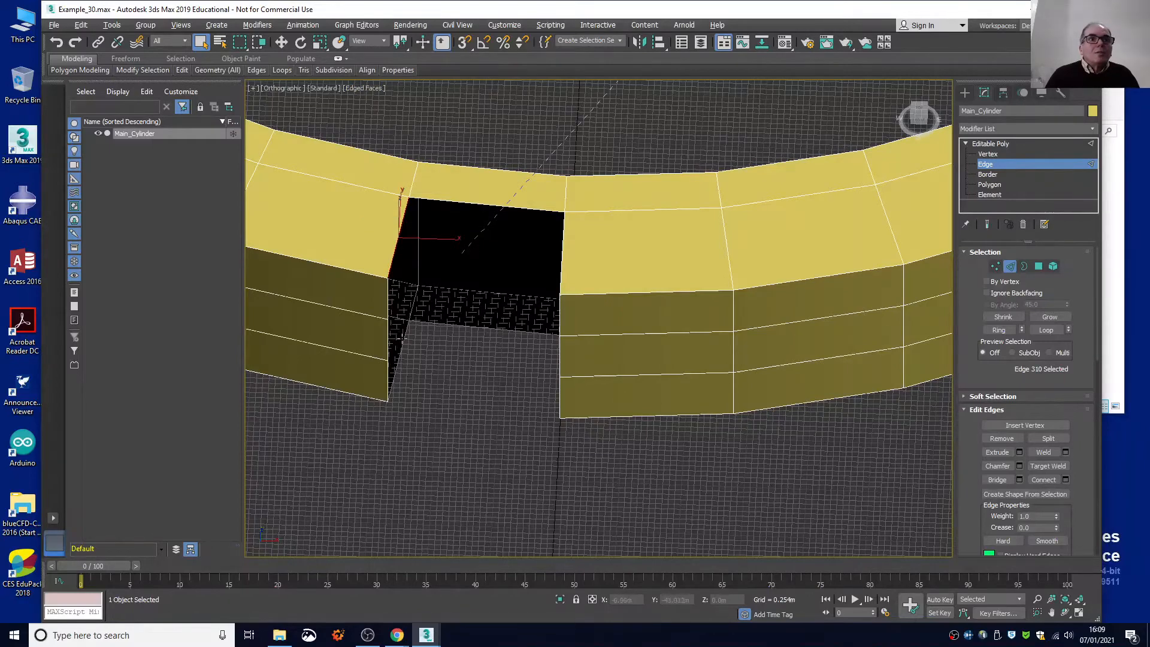
left_click(404, 342, "ctrl")
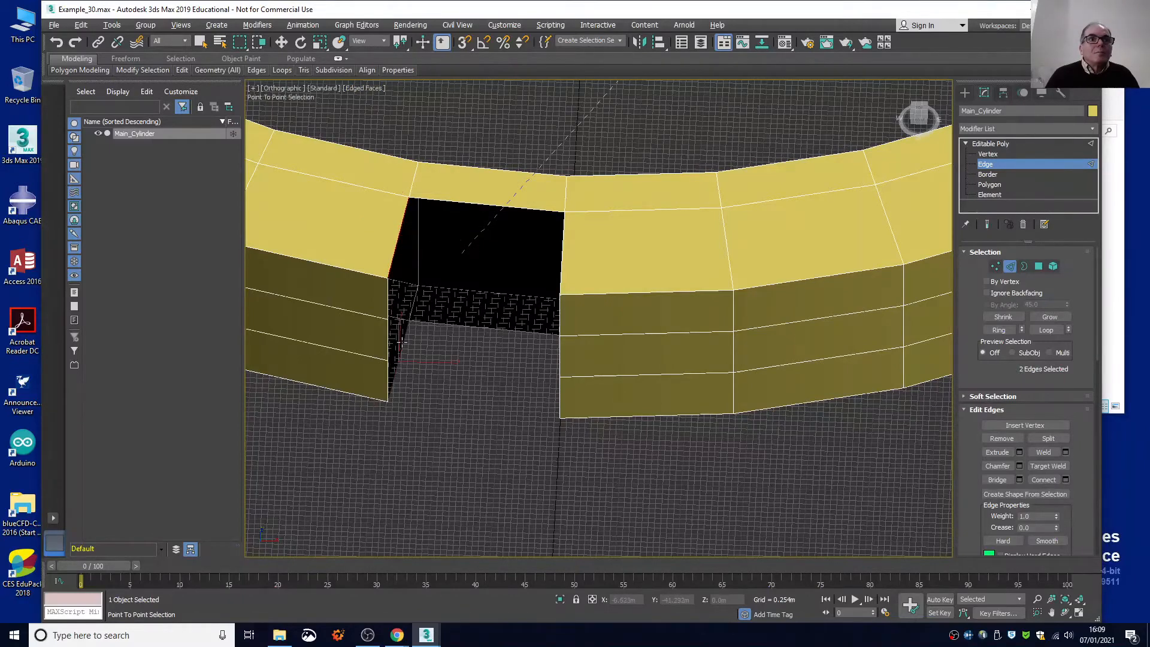
right_click(522, 342)
left_click(997, 479)
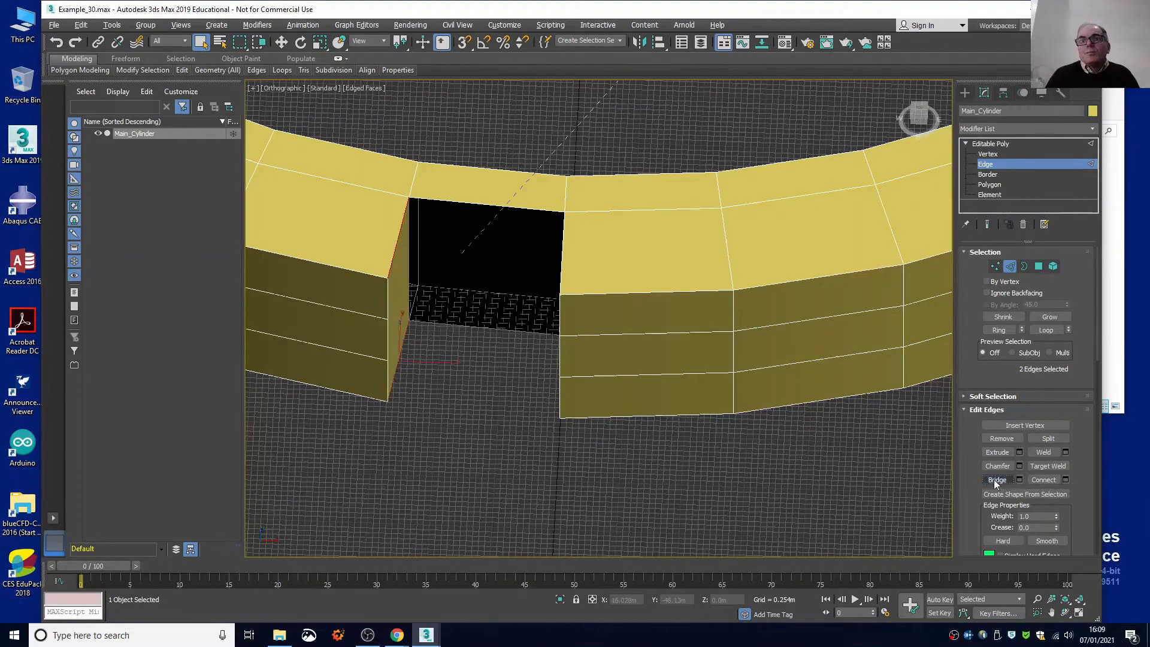
Bridge the upper and lower edges along the ninth notch's open back to close the rear wall.
left_click(446, 201)
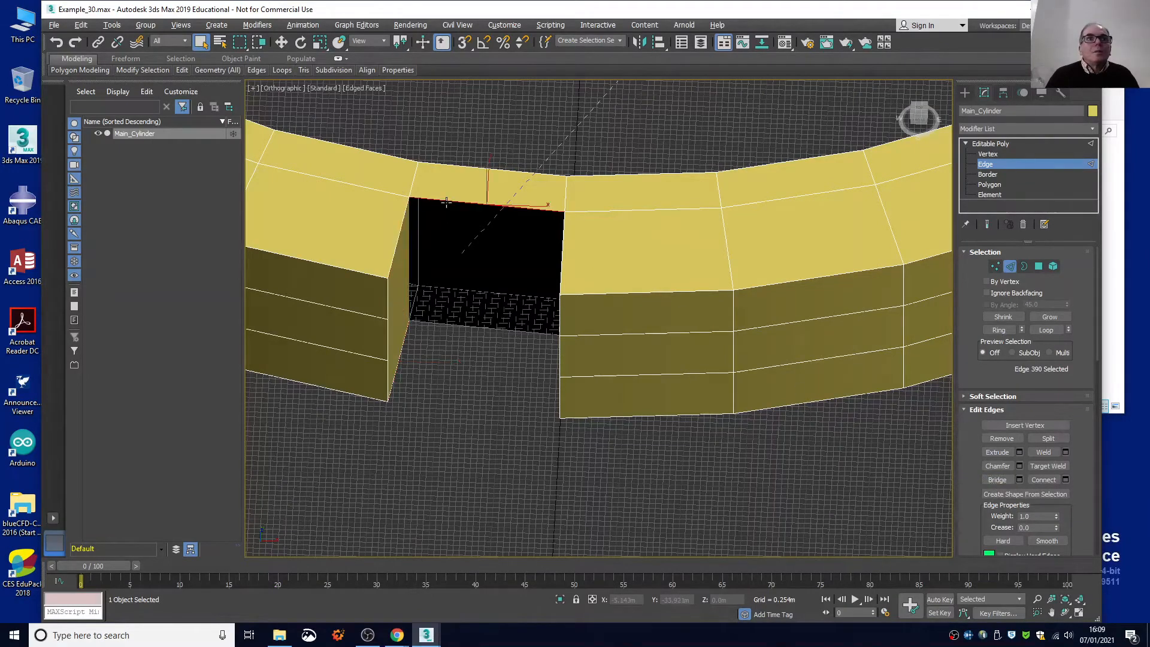
left_click(466, 328, "ctrl")
right_click(467, 323)
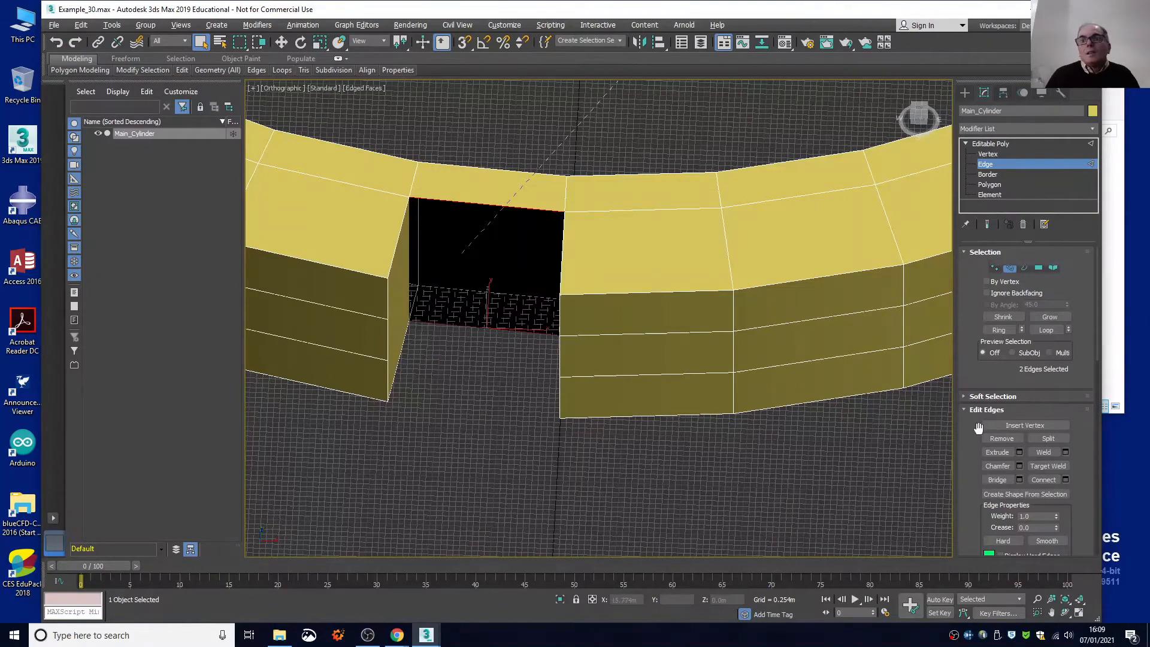
left_click(997, 478)
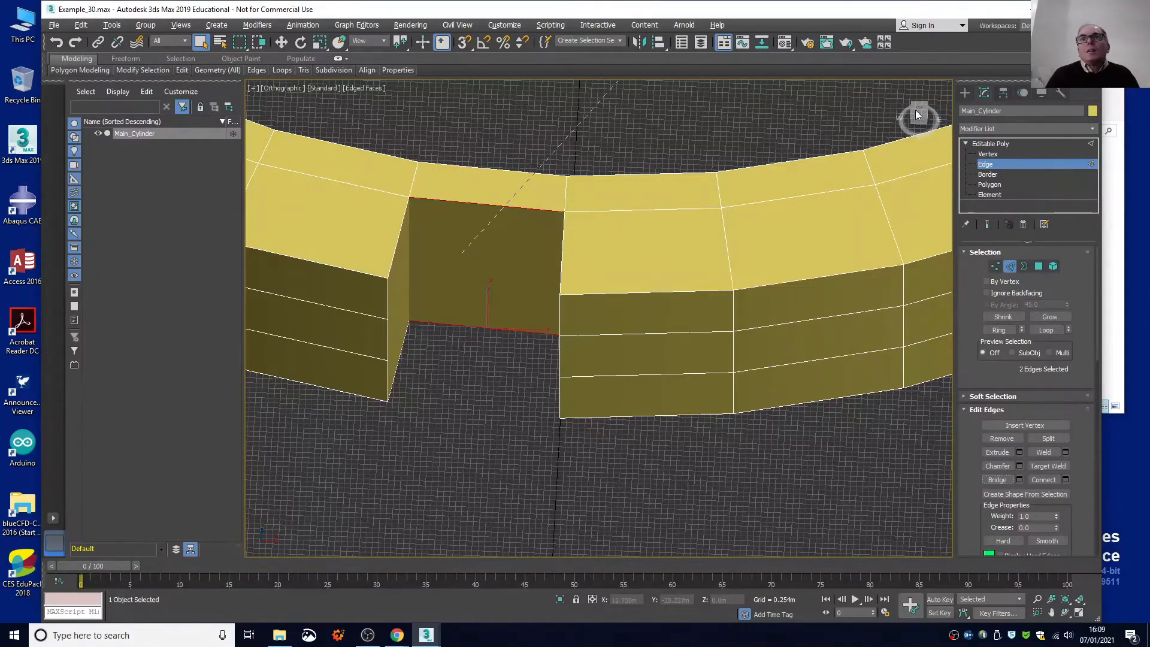
Bridge the upper and lower radial edges on the ninth notch's right-hand side to close its last open wall.
left_click_drag(916, 113, 932, 116)
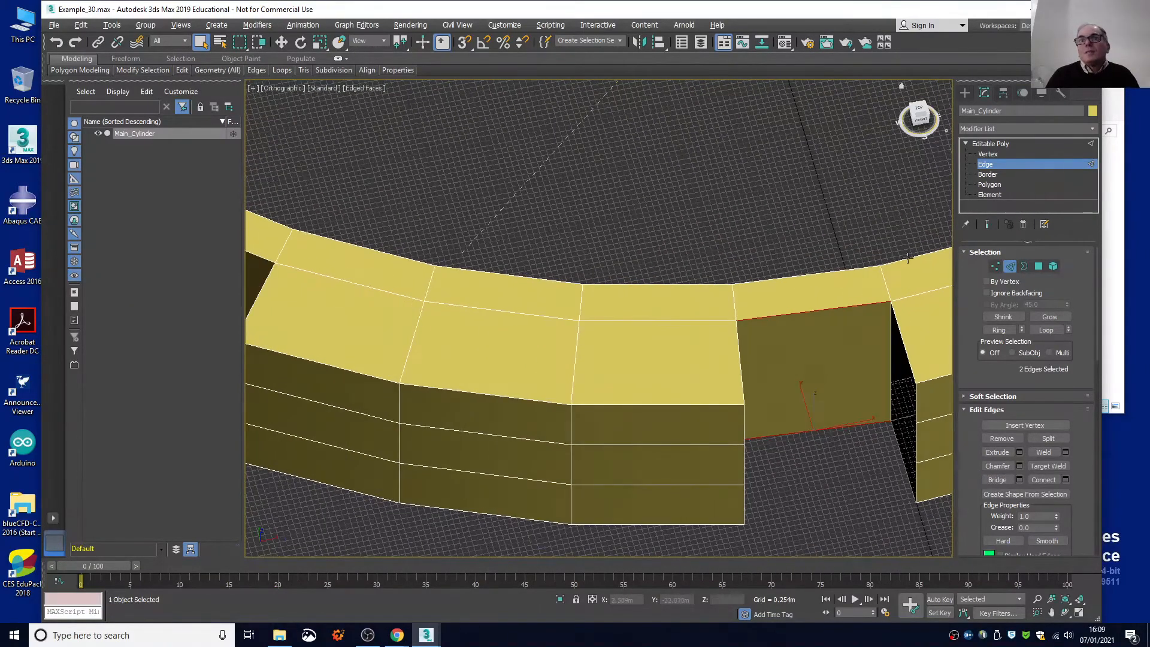
left_click(901, 340)
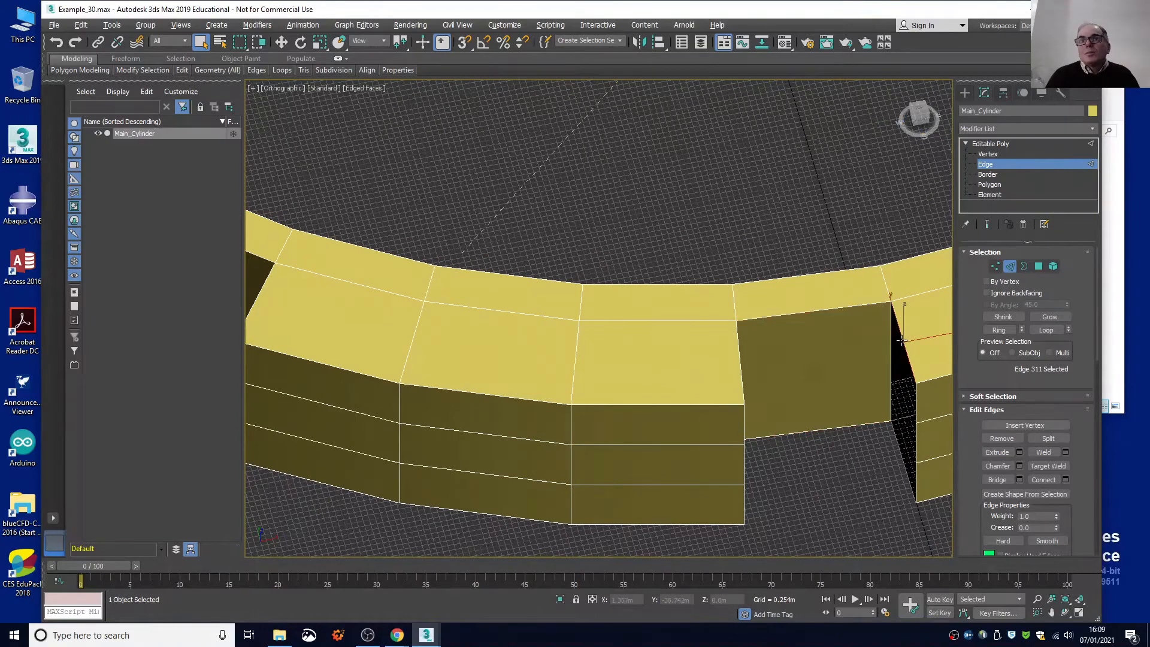
left_click(897, 442, "shift")
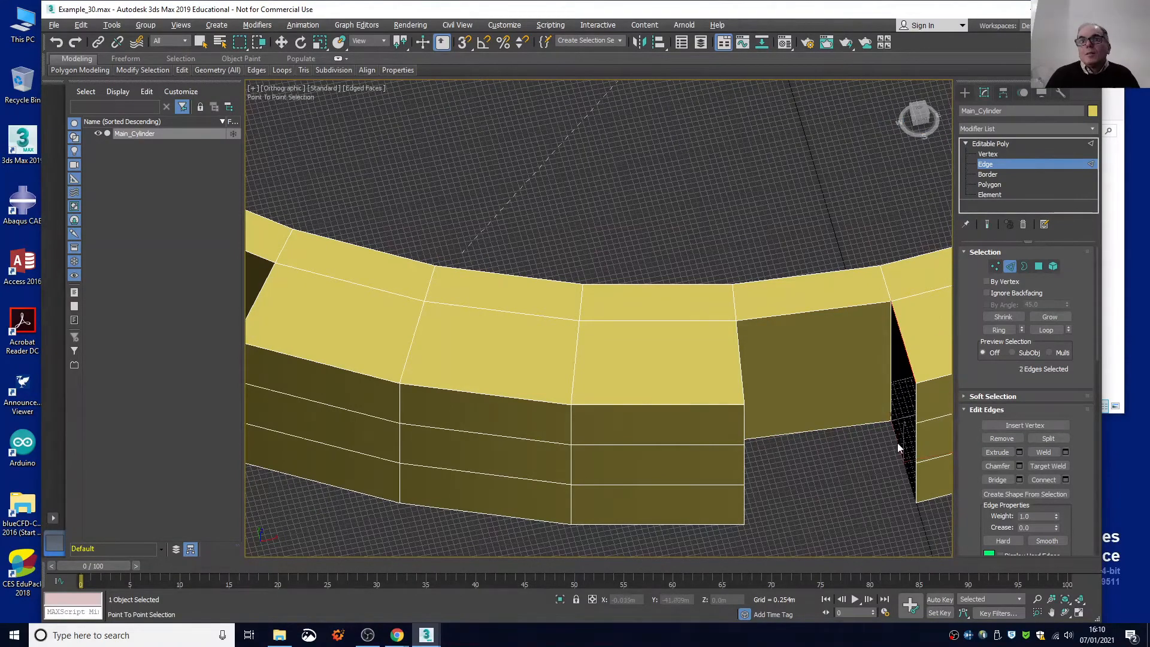
left_click(991, 479)
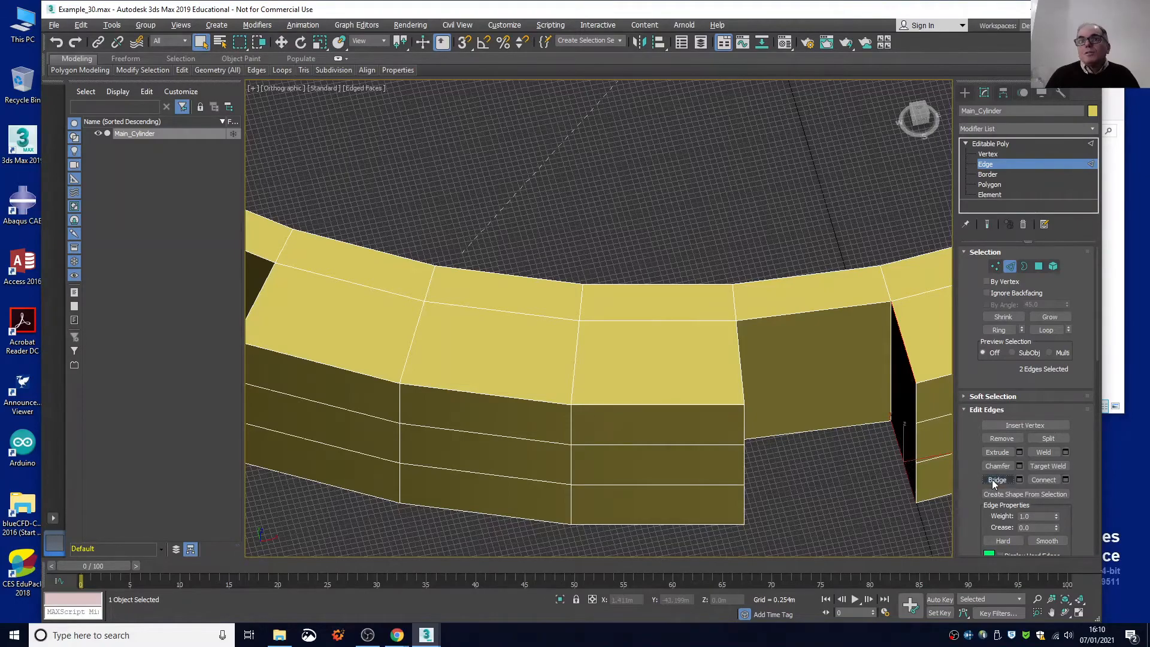
Select the upper and lower radial edges on the tenth notch's right-hand side and bridge them to close that wall.
middle_click_drag(825, 483, 498, 418)
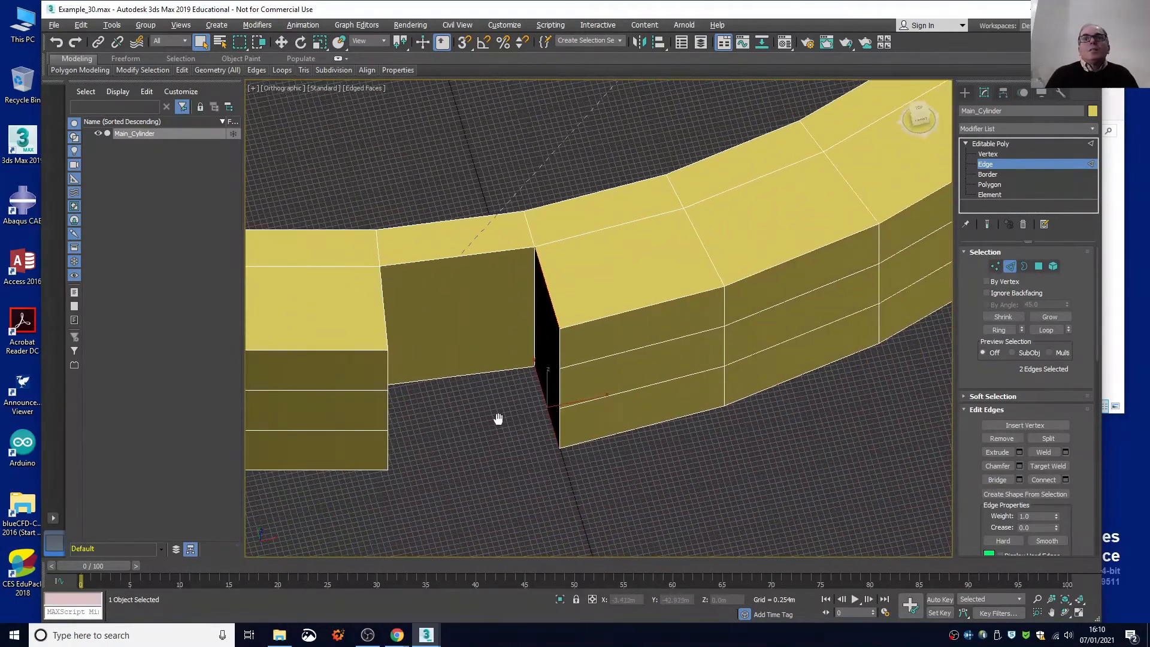
middle_click_drag(754, 387, 502, 484, "alt")
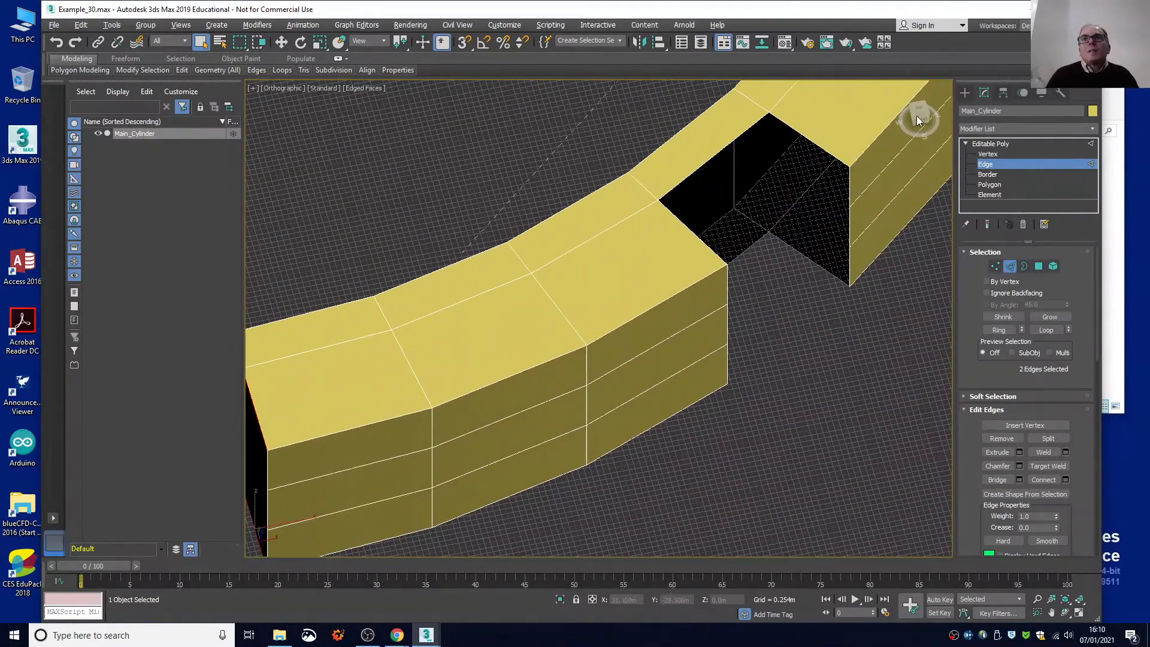
left_click_drag(919, 121, 710, 192)
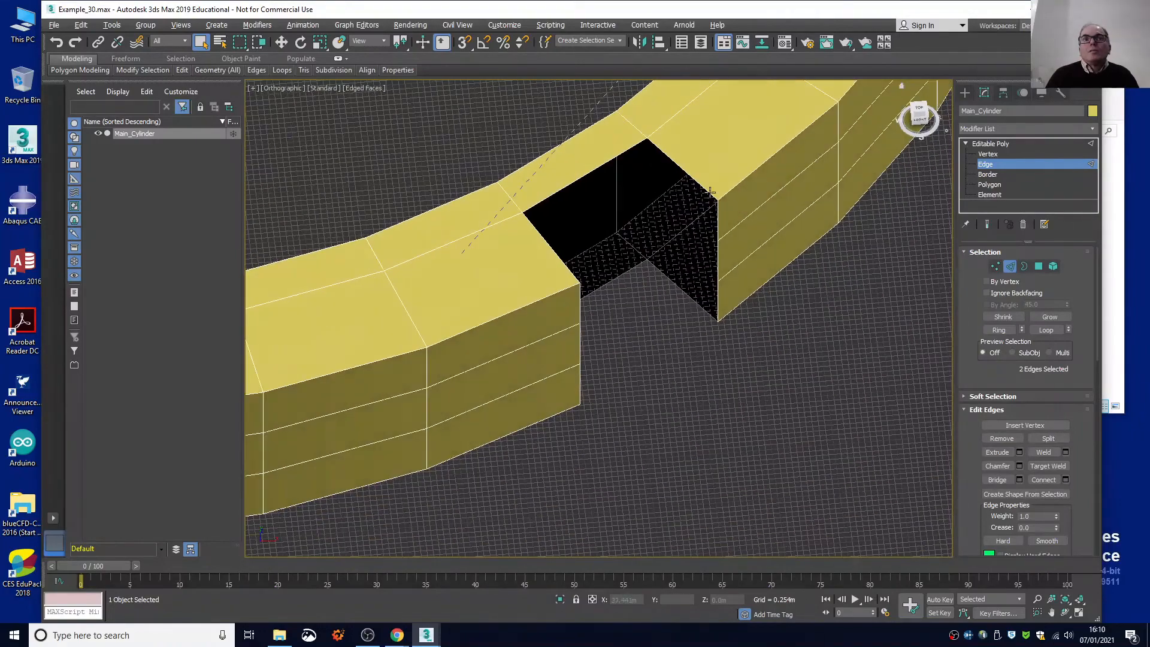
left_click(691, 177)
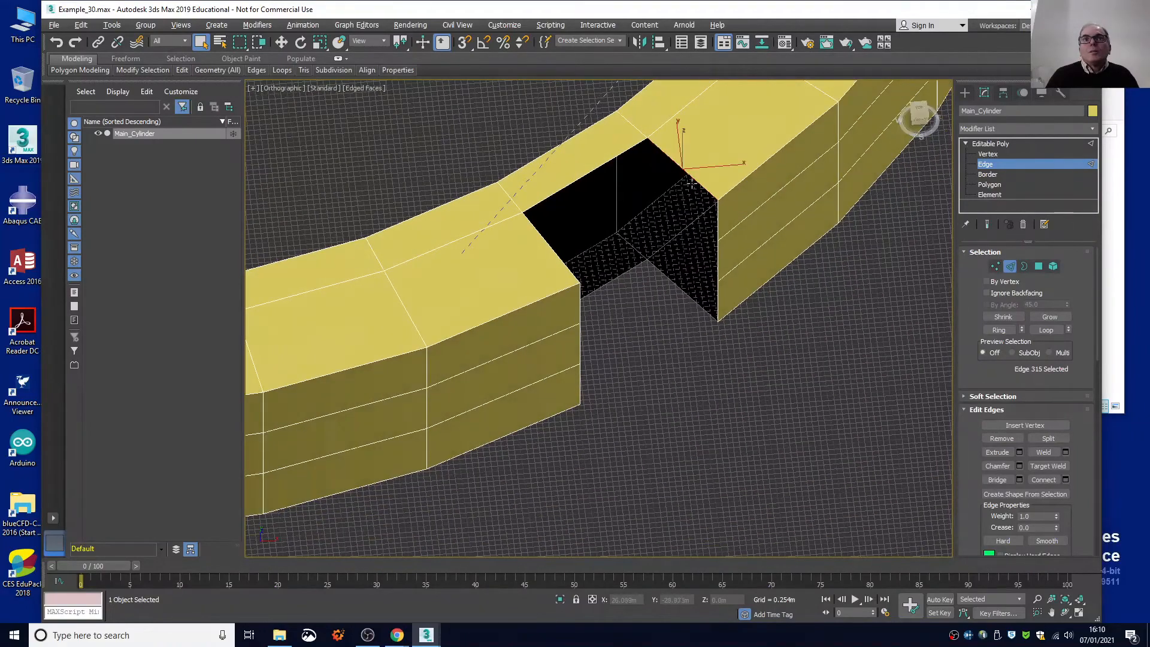
left_click(688, 298, "ctrl")
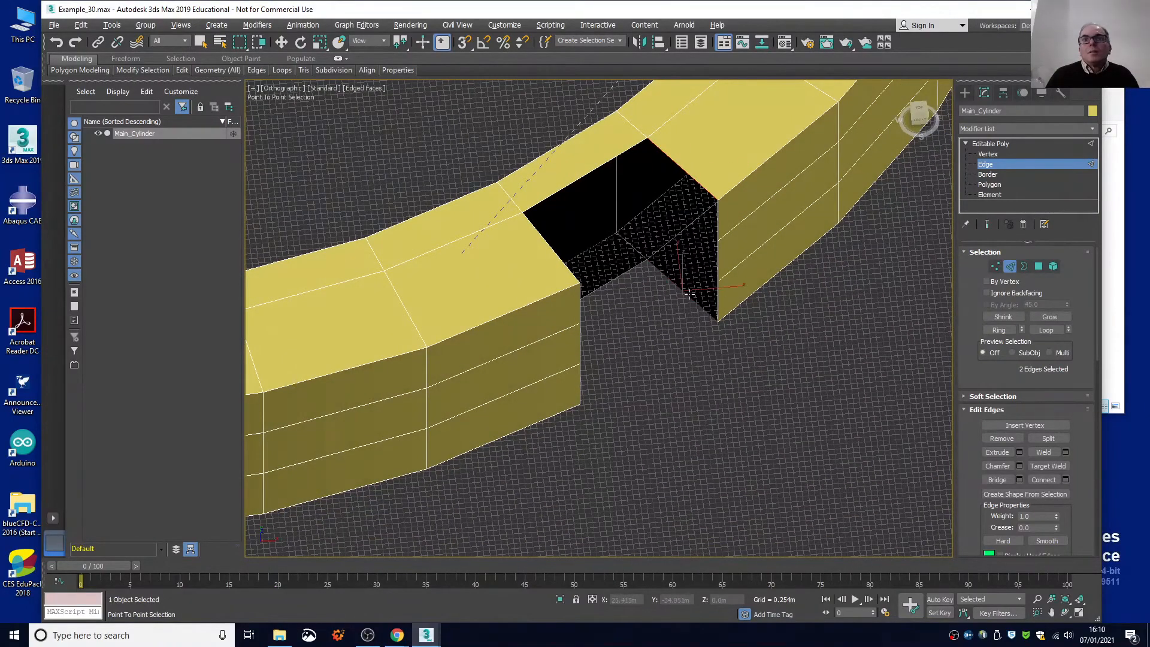
left_click(997, 483)
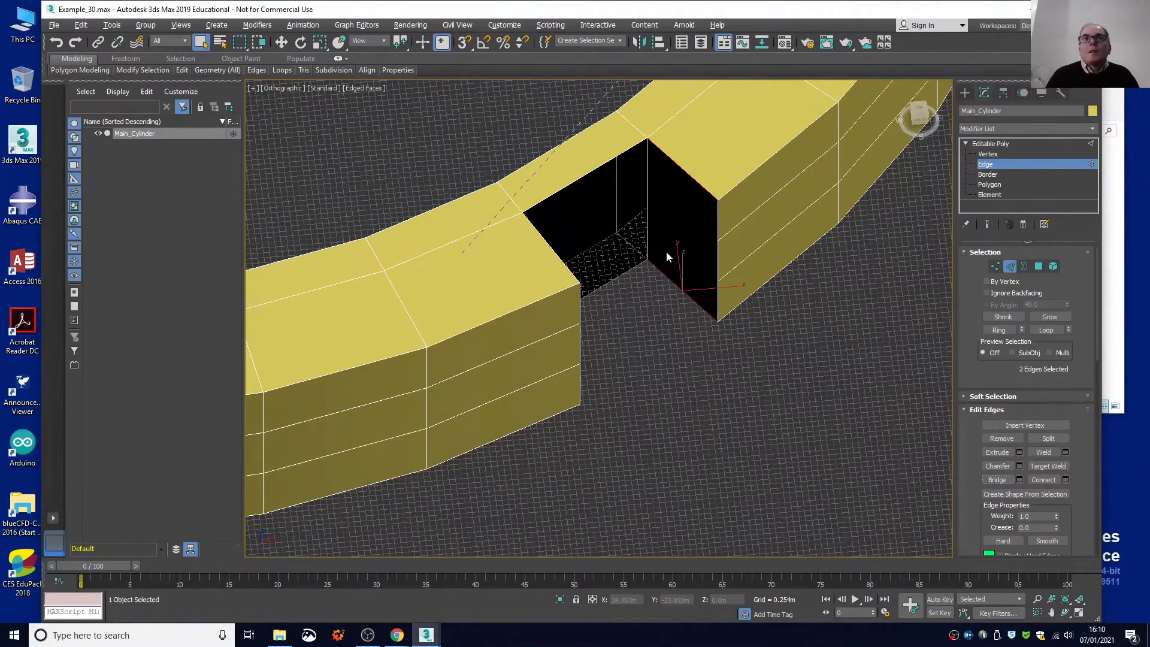
Bridge the upper and lower edges along the tenth notch's open back to close the rear wall.
left_click(599, 166)
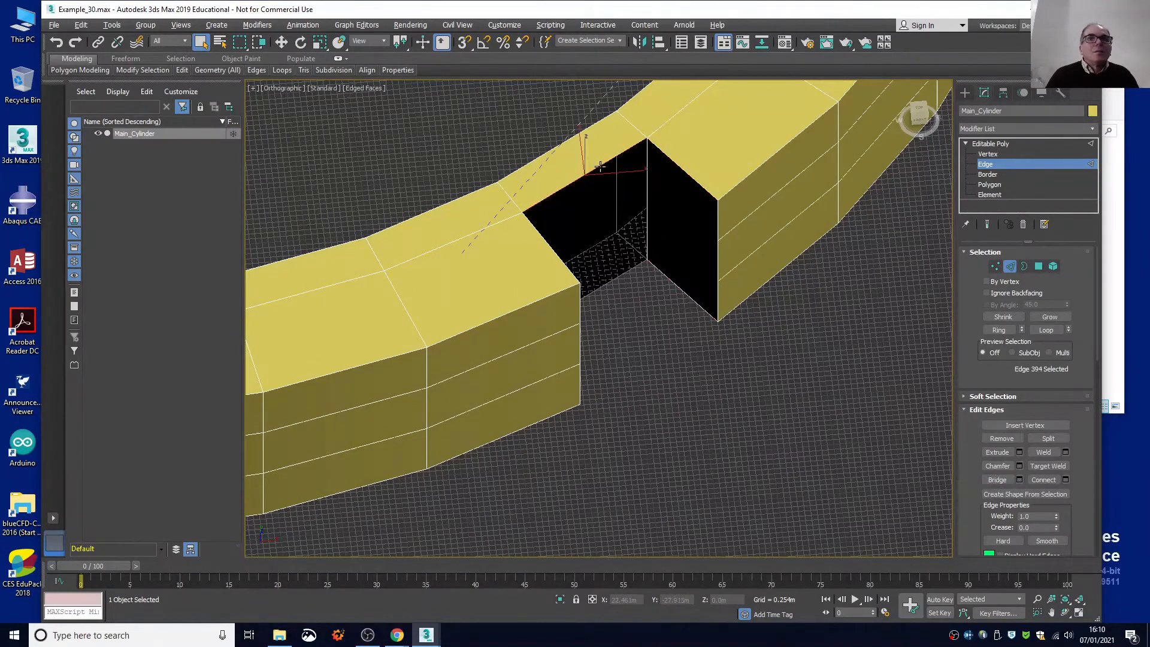
left_click(606, 280, "ctrl")
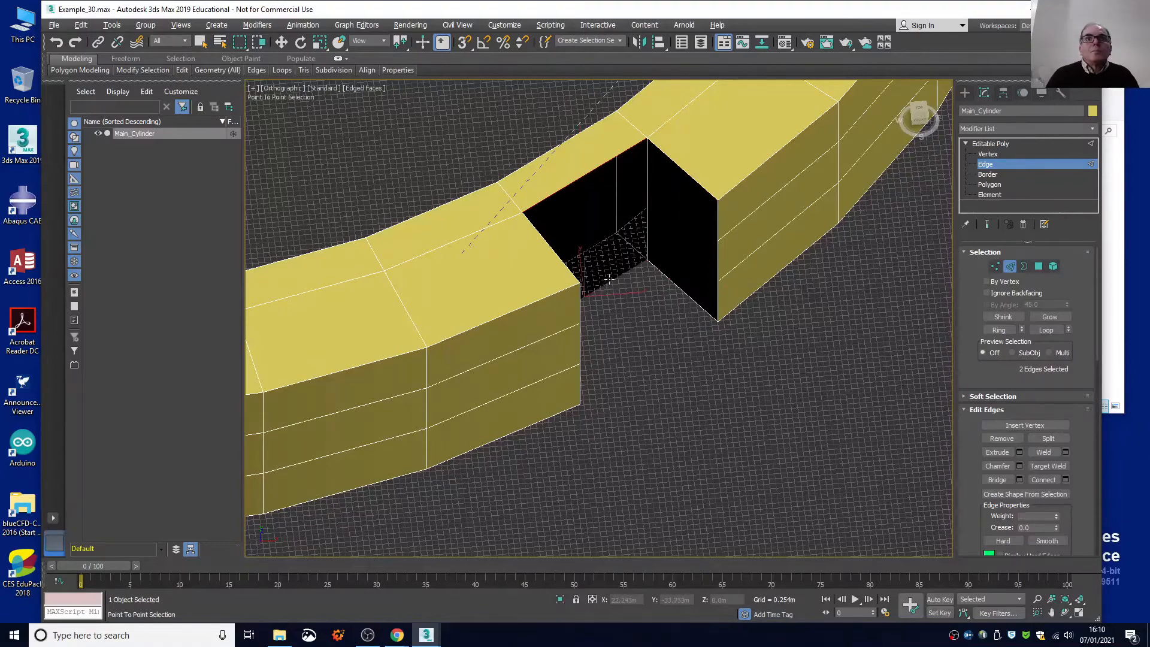
left_click(996, 479)
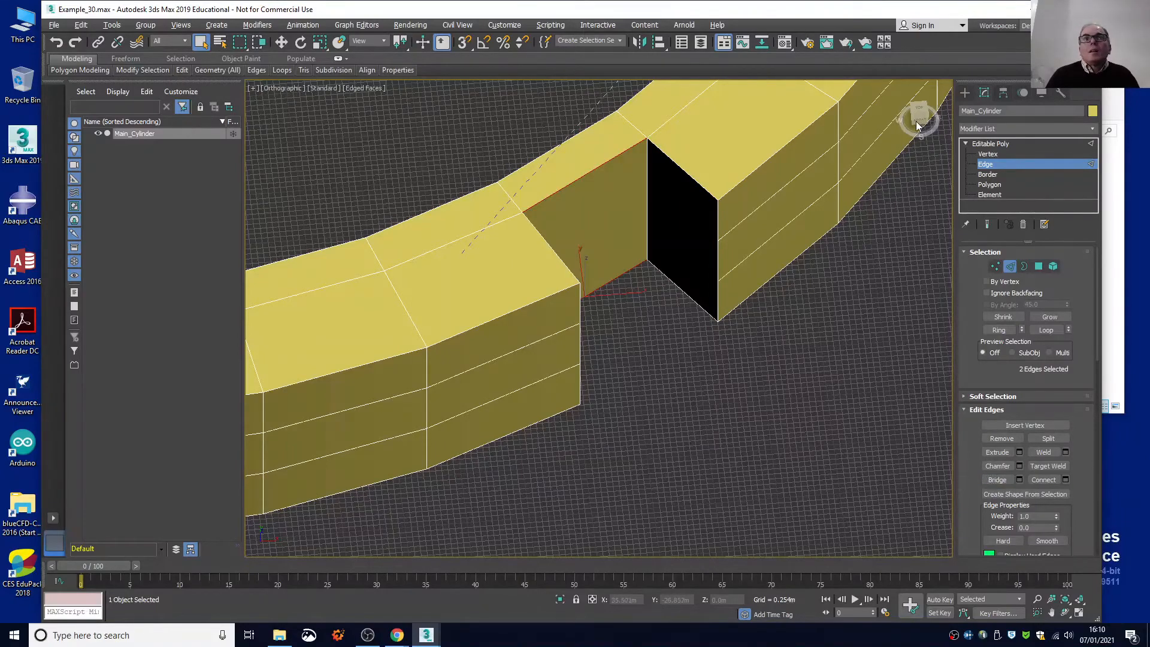
Bridge the upper and lower radial edges on the tenth notch's left-hand side to close its last open wall.
mouse_move(915, 121)
left_mouse_down()
mouse_move(897, 124)
mouse_move(916, 125)
left_mouse_up()
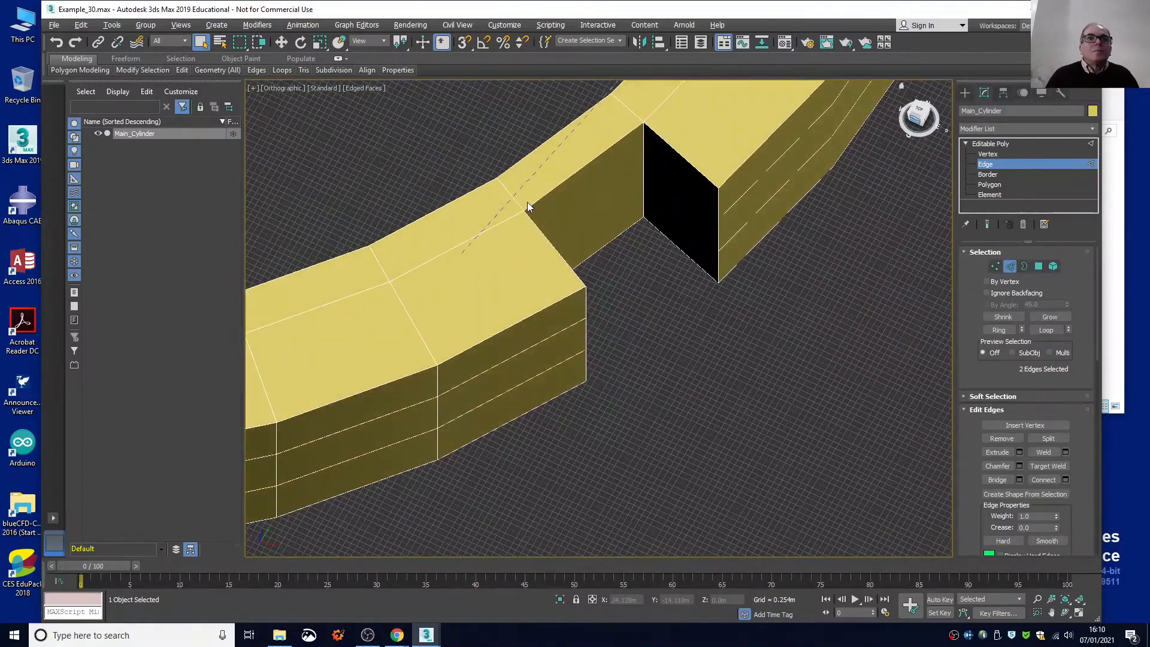
middle_click_drag(527, 202, 939, 131)
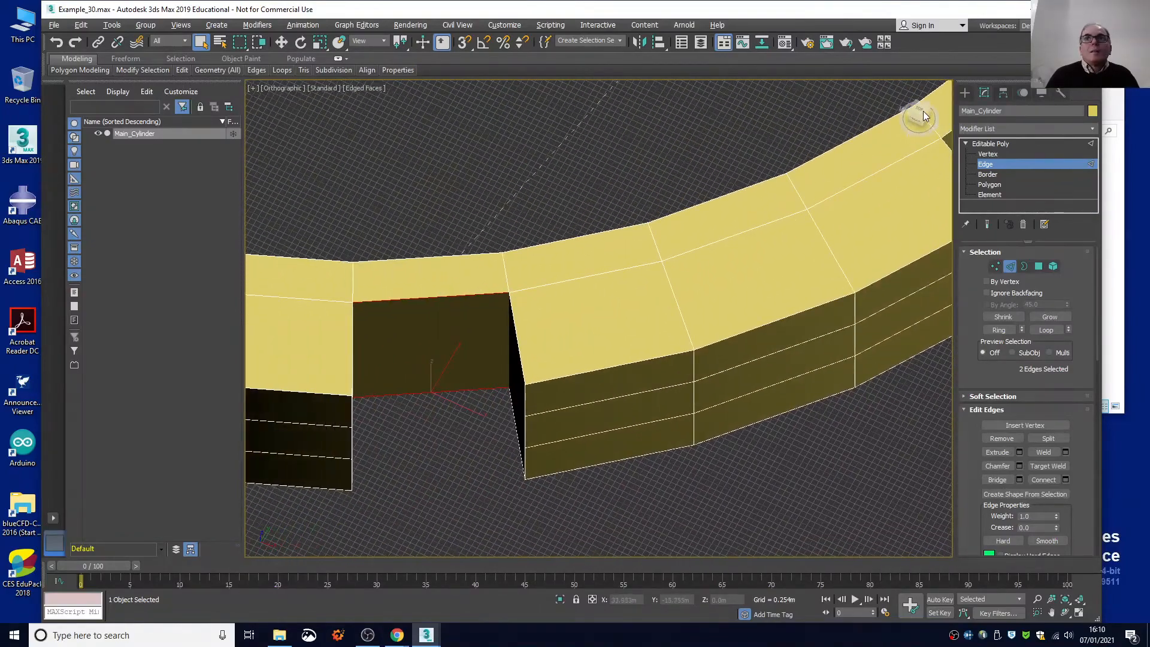
left_click_drag(922, 111, 906, 117)
middle_click_drag(475, 169, 775, 145)
left_click_drag(929, 118, 918, 120)
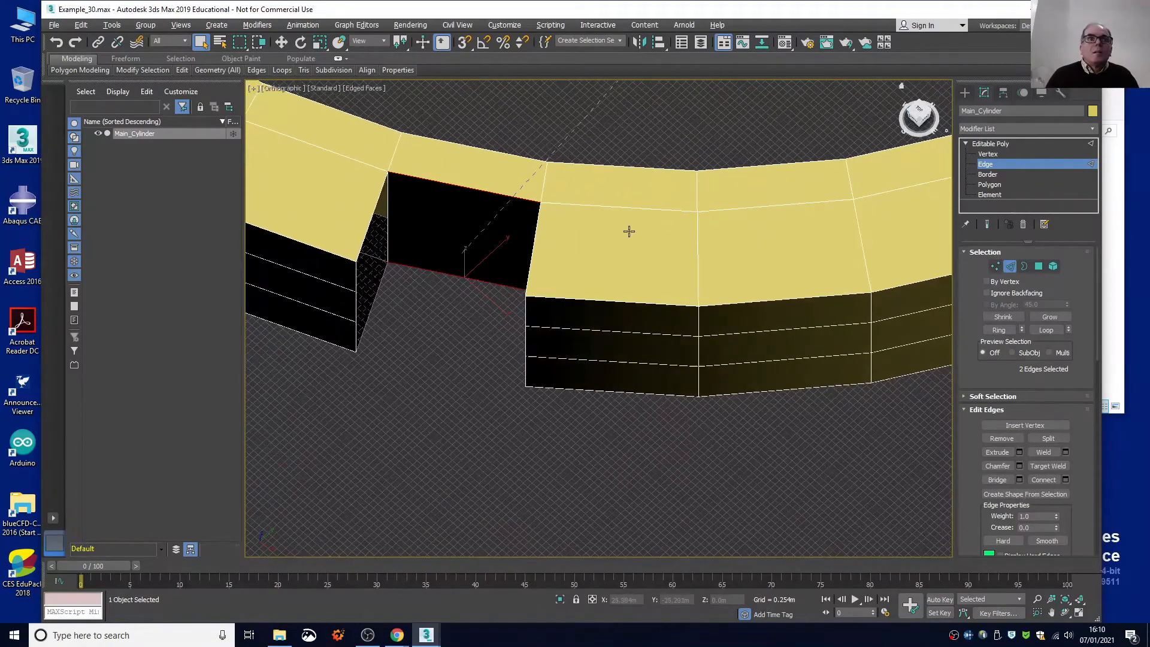
left_click(366, 233)
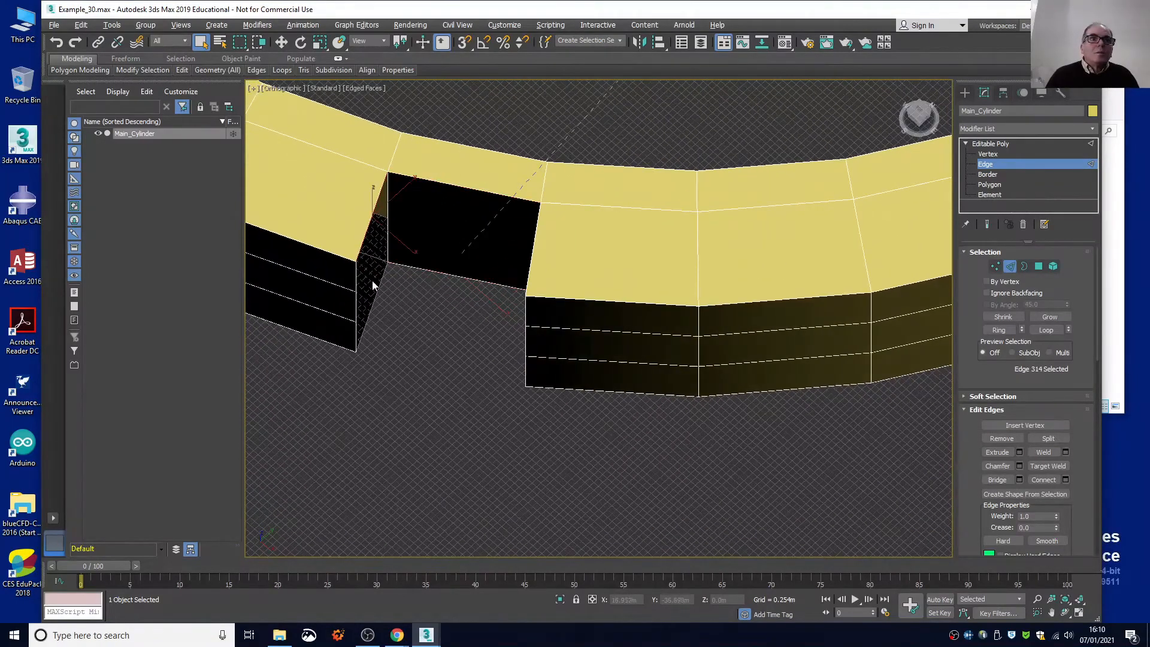
left_click(376, 297, "ctrl")
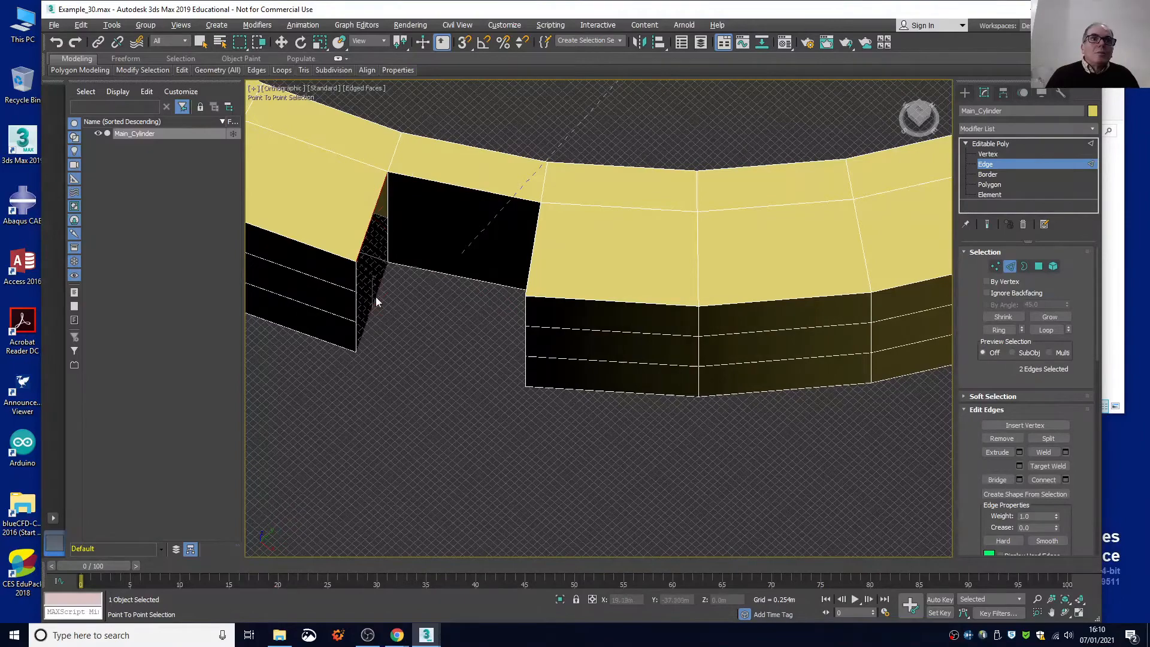
left_click(995, 479)
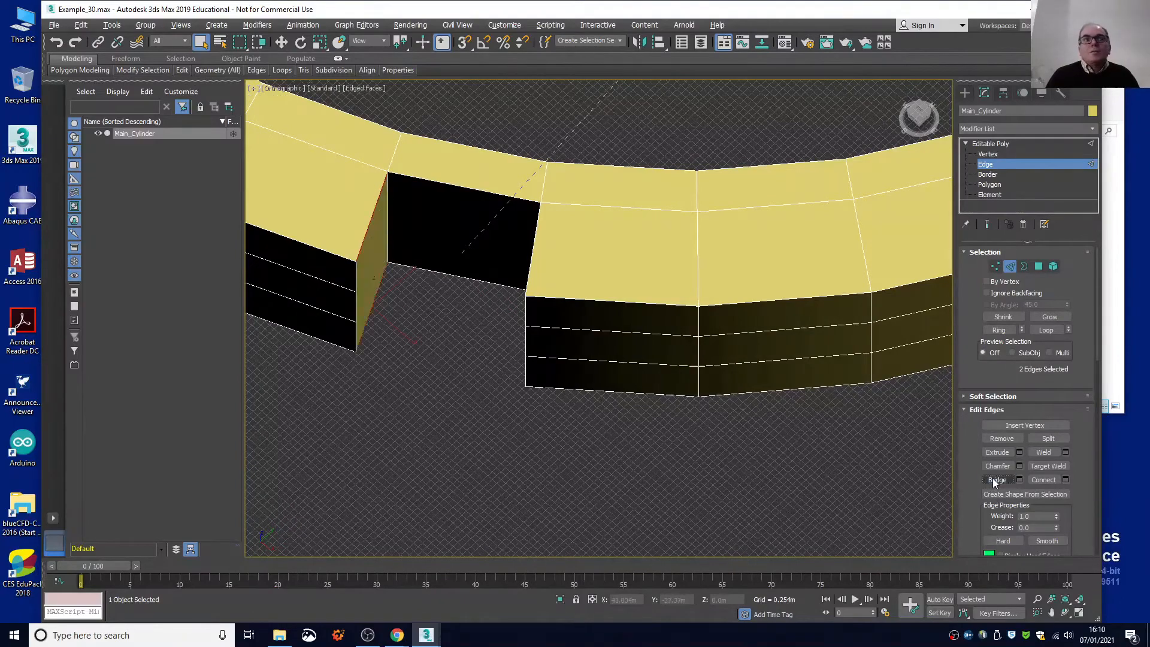
Restore the four-viewport layout with the whole ring in view and save the scene.
scroll(753, 482, "down", 10)
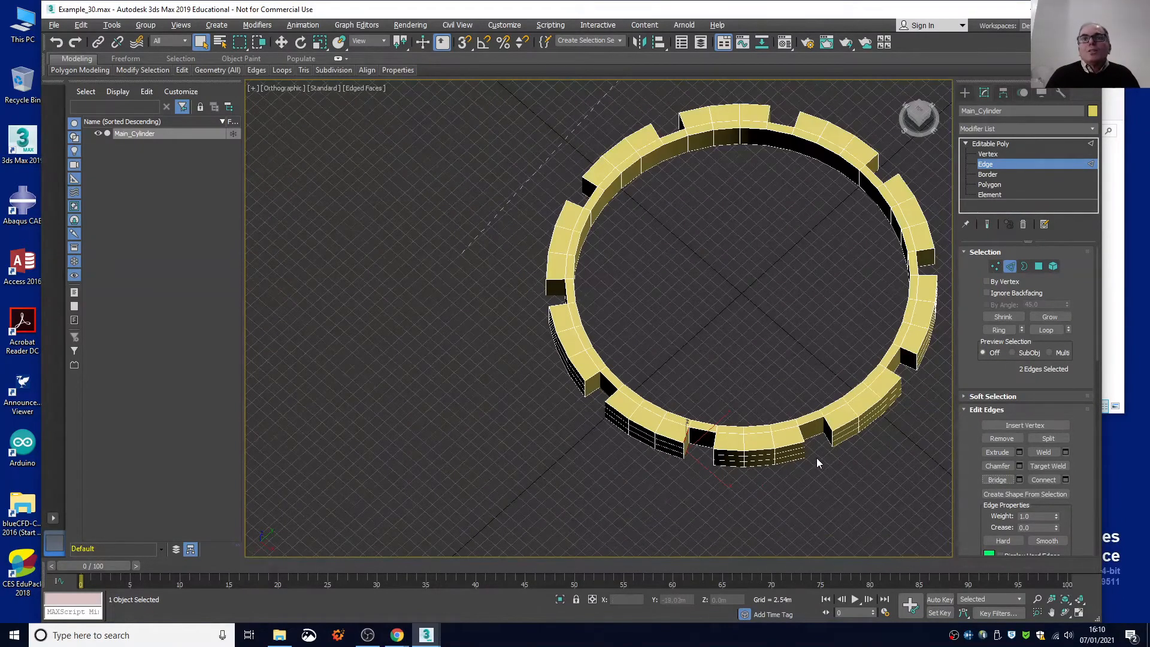
middle_click_drag(816, 457, 731, 390)
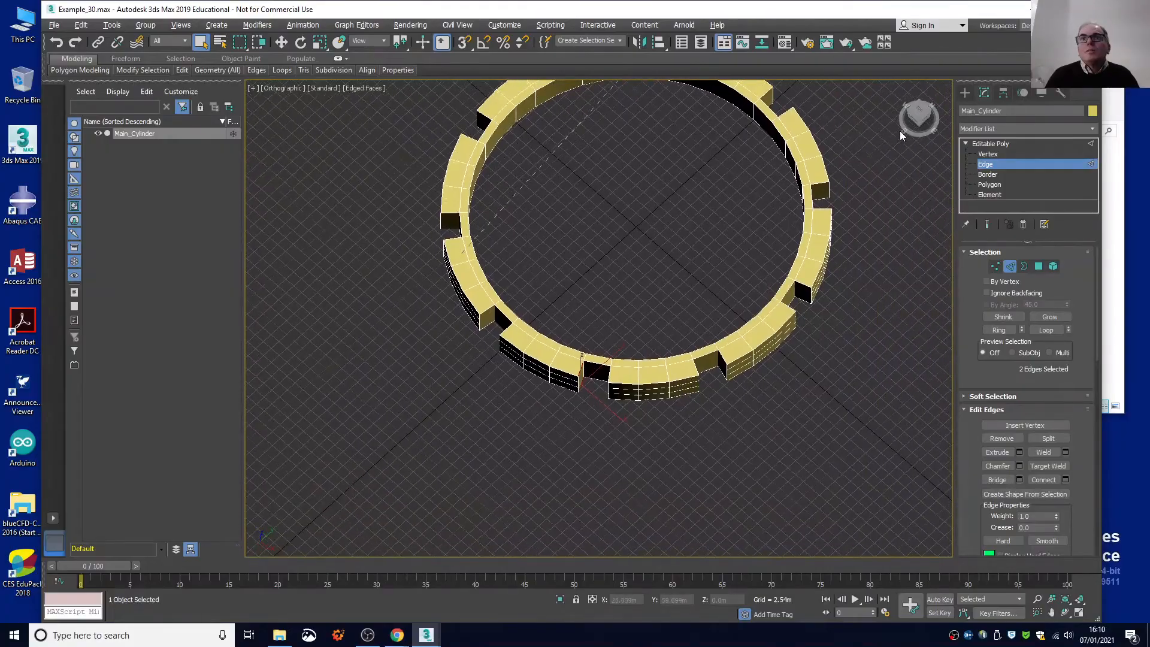
left_click_drag(919, 117, 957, 107)
middle_click_drag(648, 189, 620, 252)
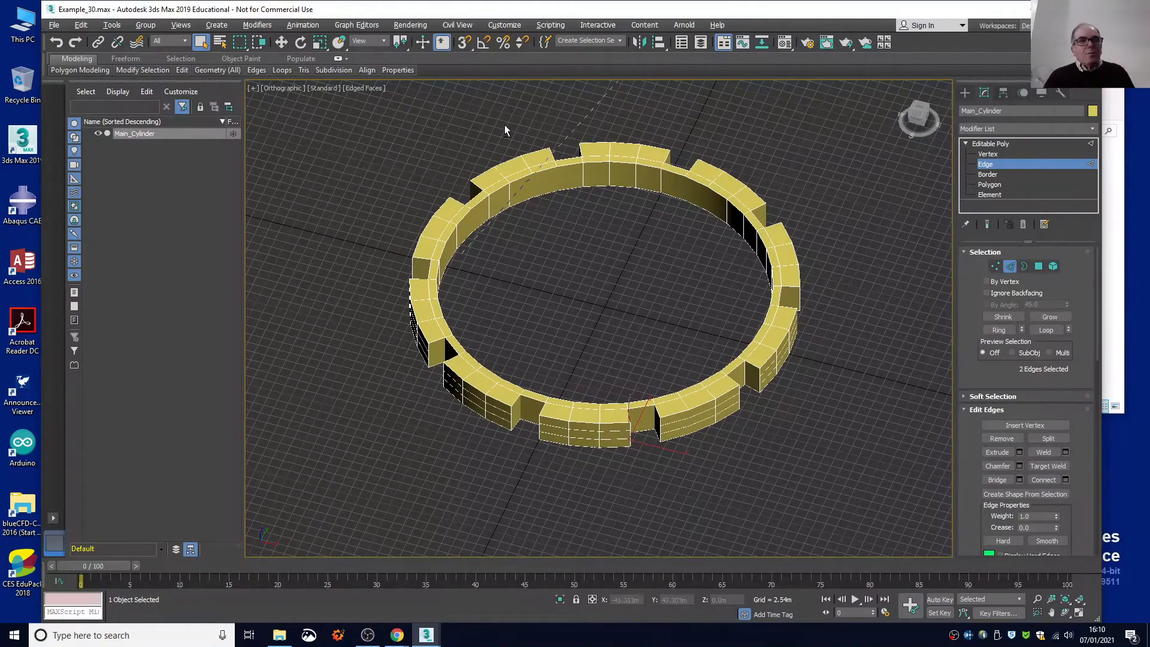
key("alt+a")
key("alt+w")
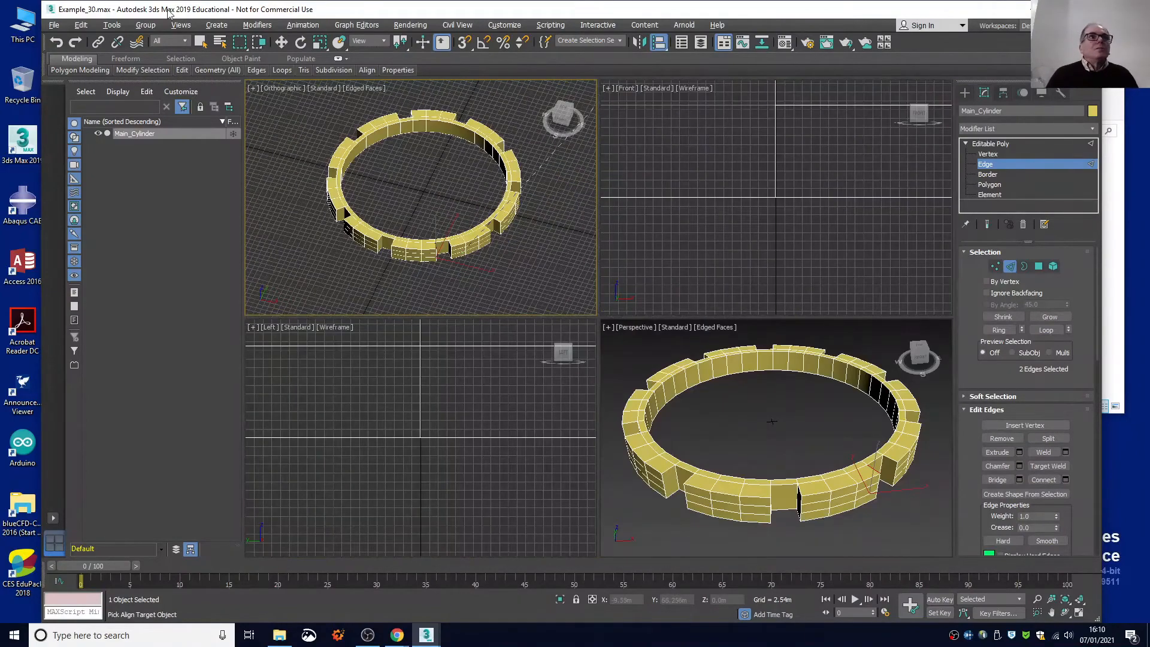
left_click(57, 27)
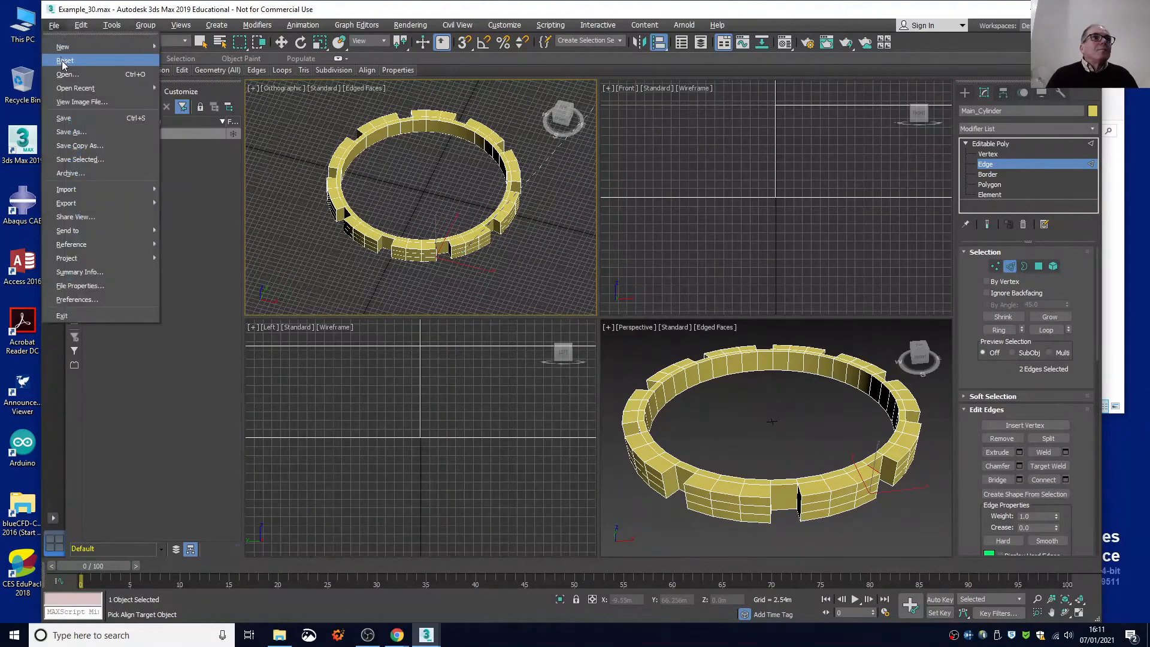
left_click(73, 117)
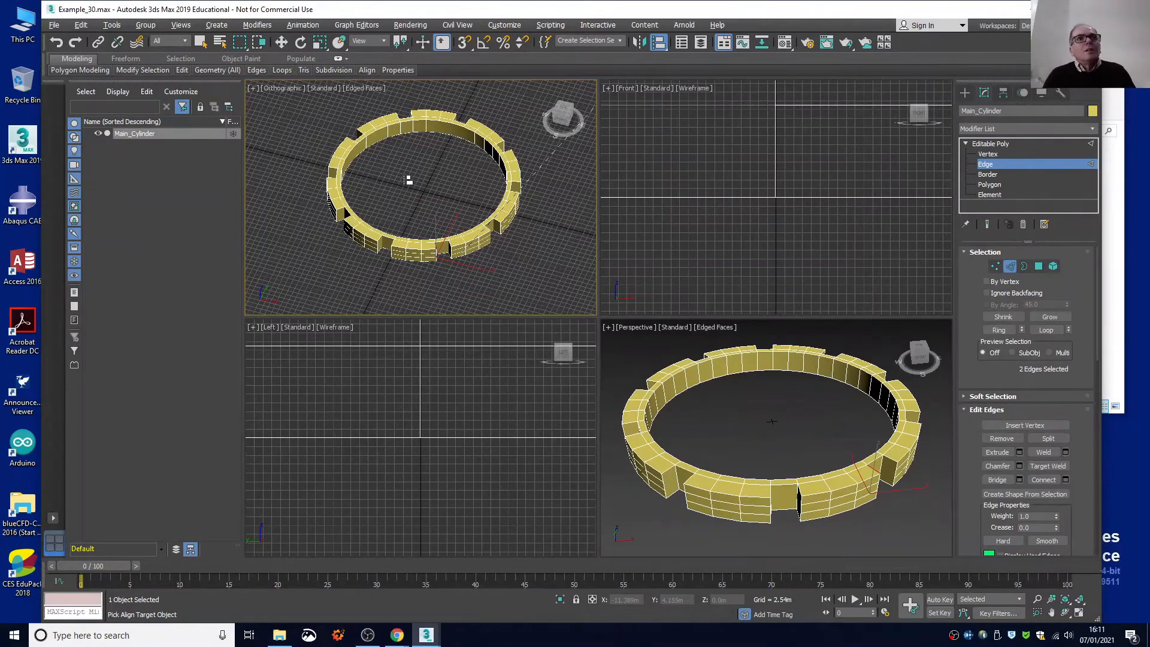
Show the ring from above in a single maximised viewport and switch the editable poly to vertex-level selection.
key("t")
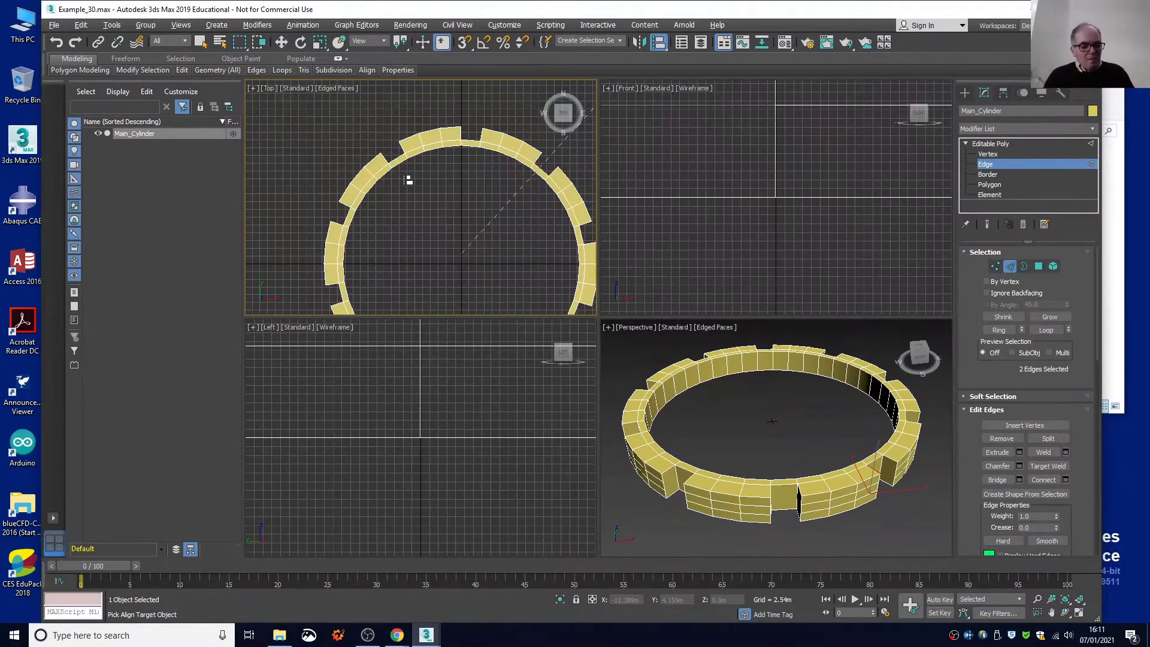
key("alt+w")
scroll(429, 213, "down", 5)
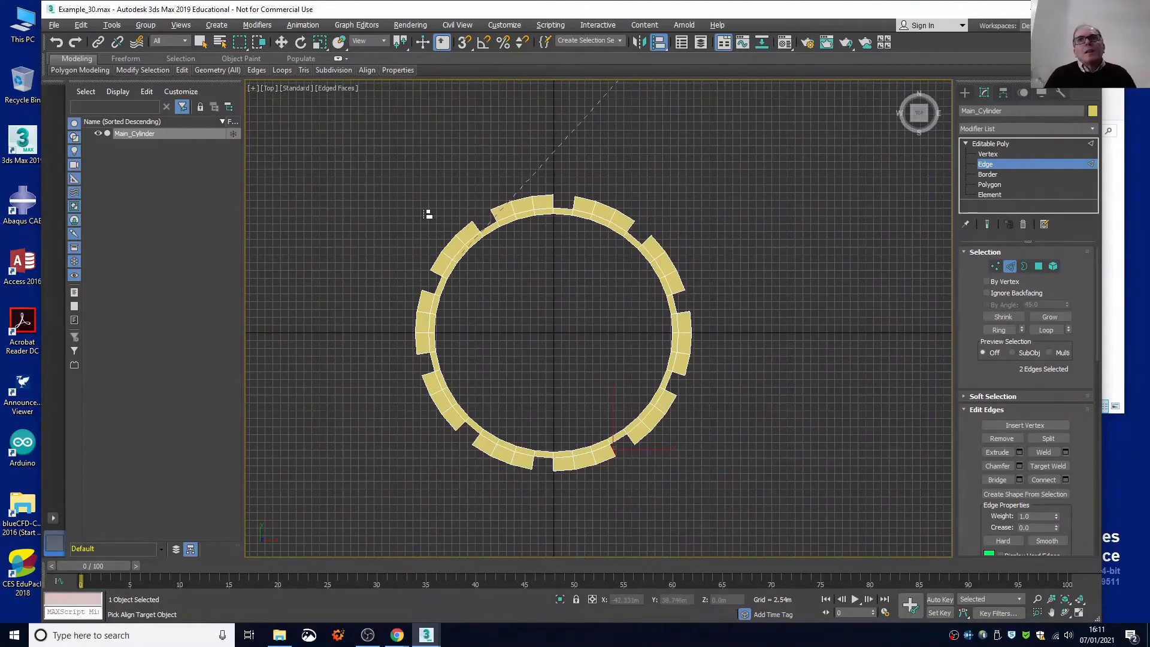
left_click(985, 154)
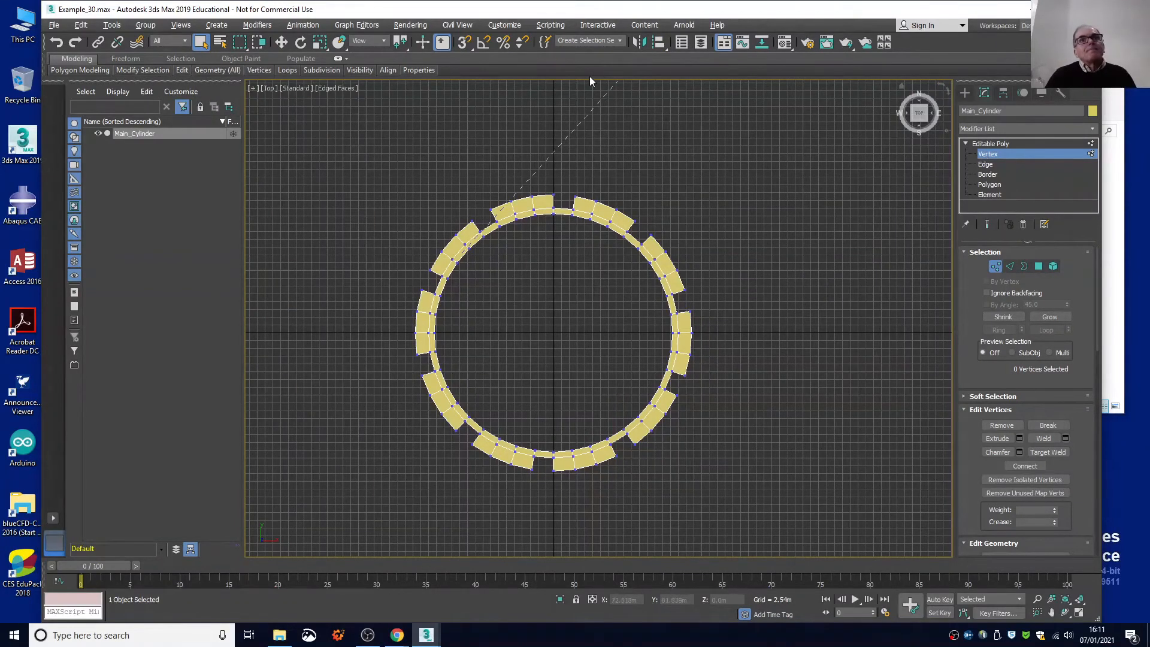
scroll(563, 186, "up", 8)
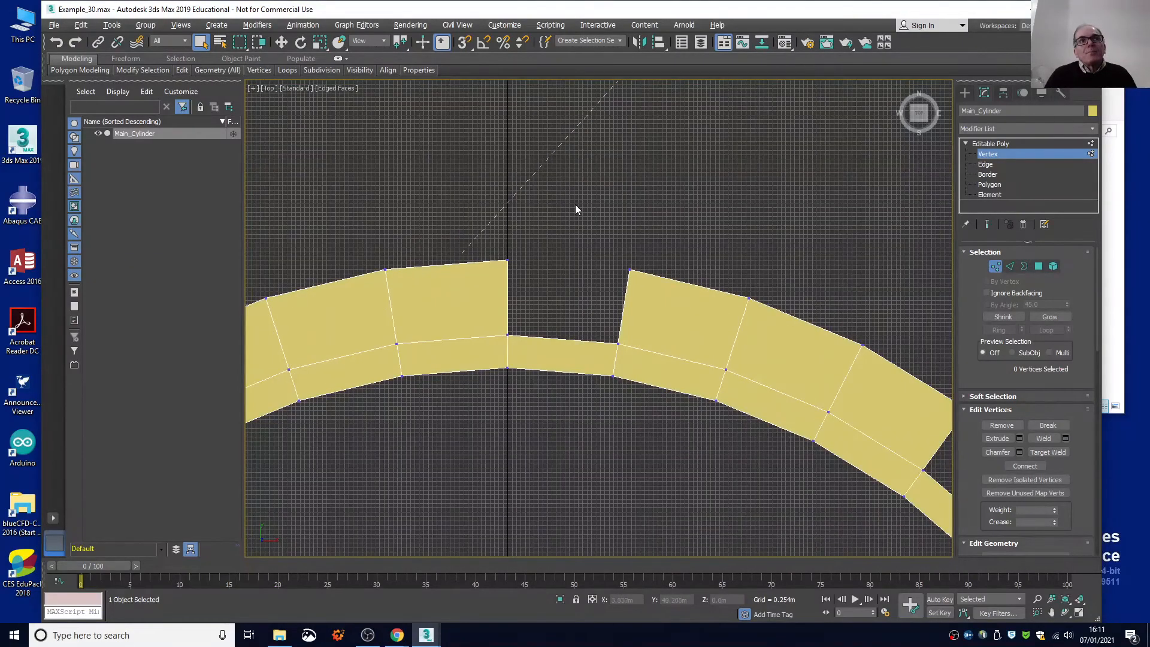
scroll(625, 201, "down", 6)
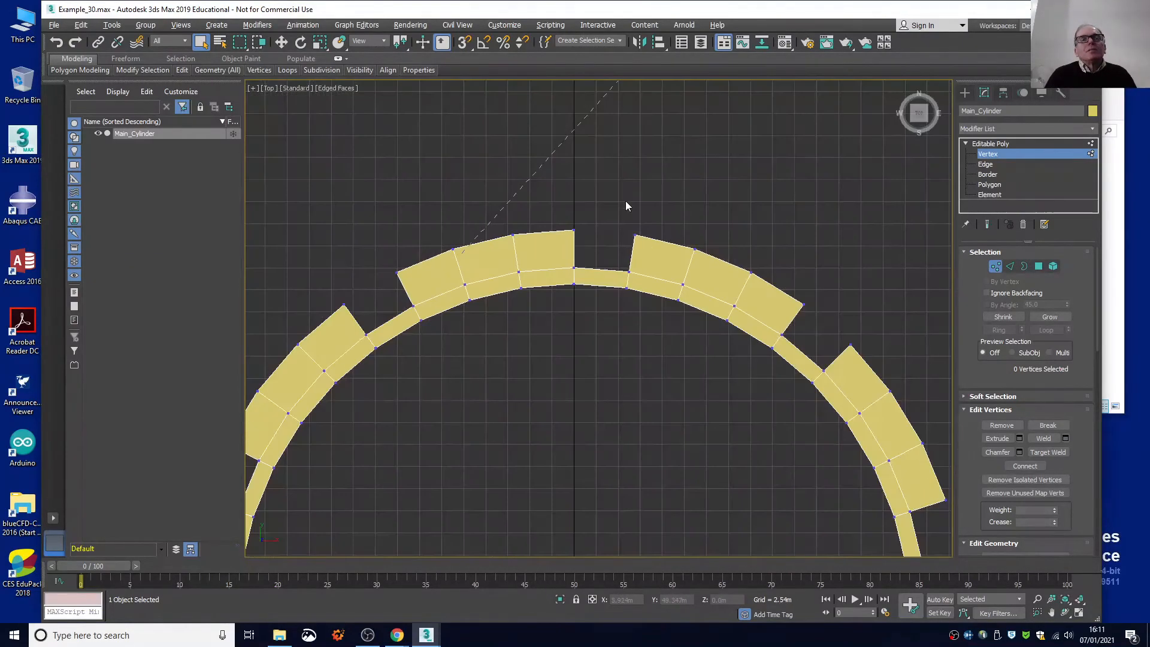
mouse_move(919, 115)
left_mouse_down()
mouse_move(913, 99)
mouse_move(918, 114)
left_mouse_up()
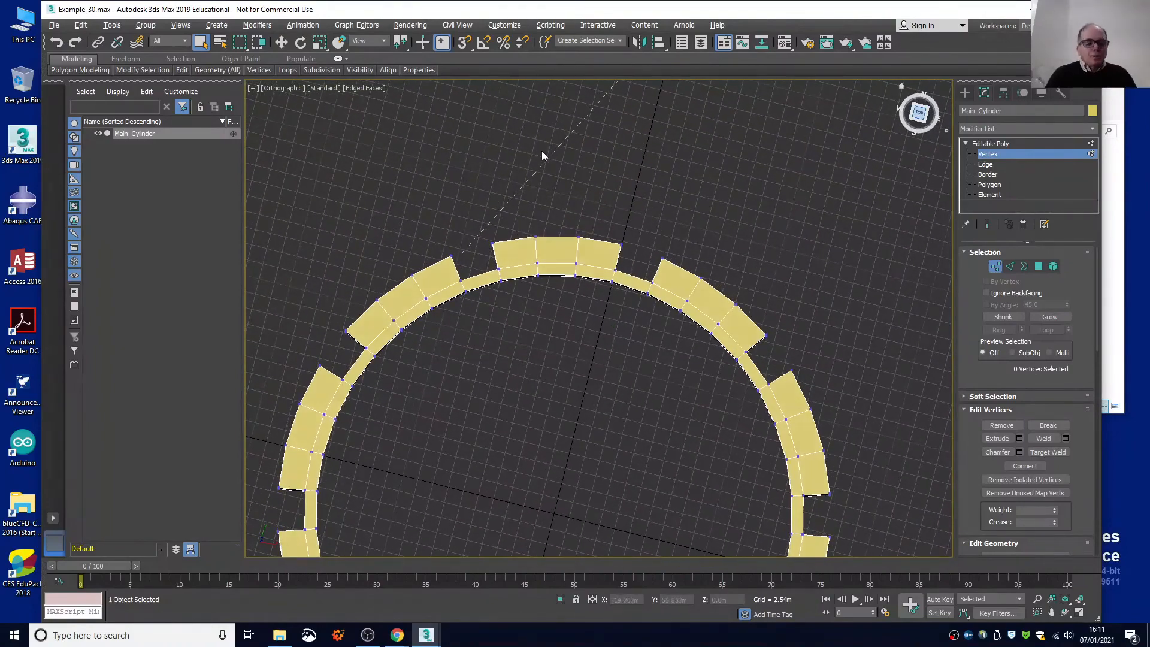
key("t")
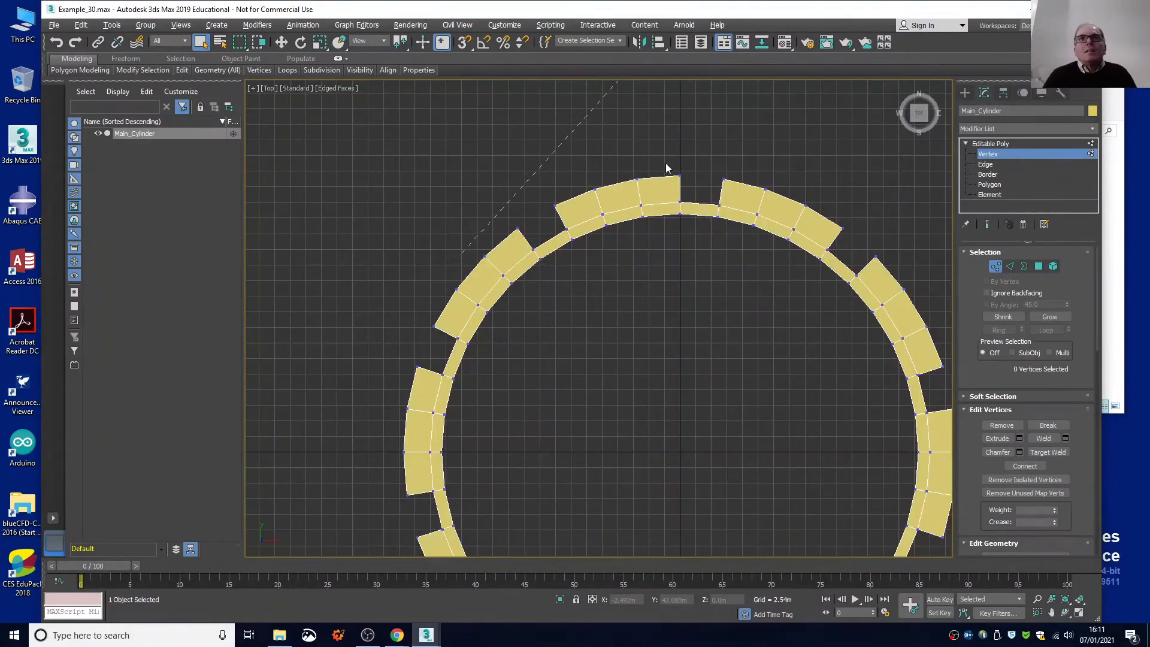
Select the outer corner vertices through the full height beside the three notches on the ring's upper side, as seen from above.
left_click_drag(688, 188, 886, 270)
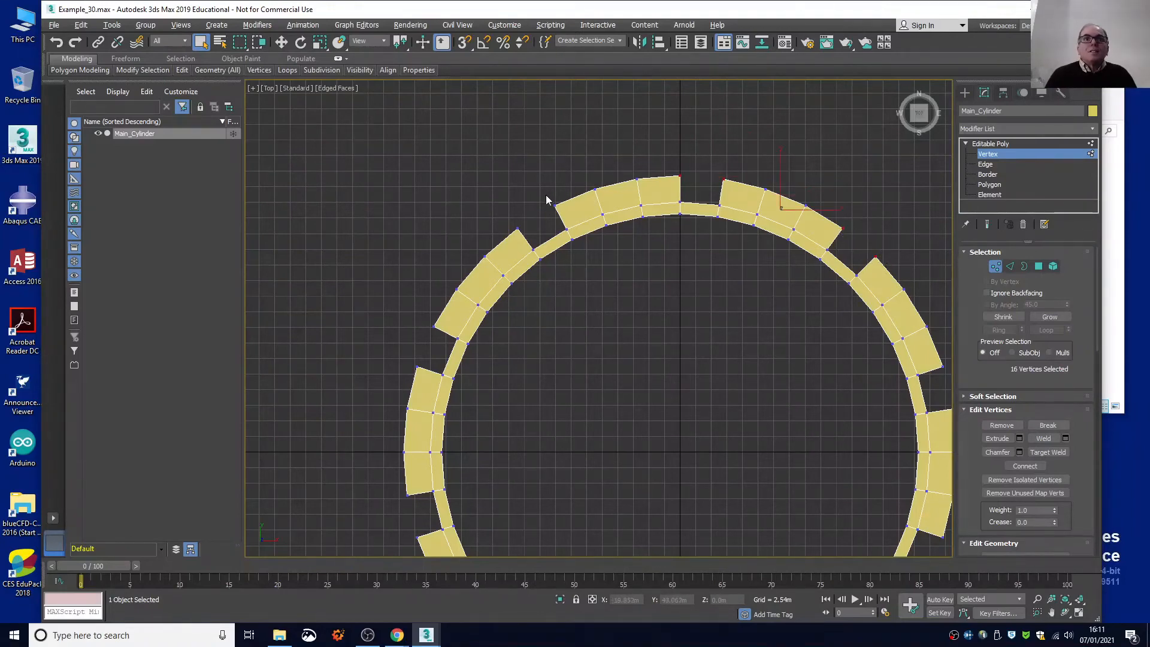
left_click_drag(541, 195, 526, 241, "ctrl")
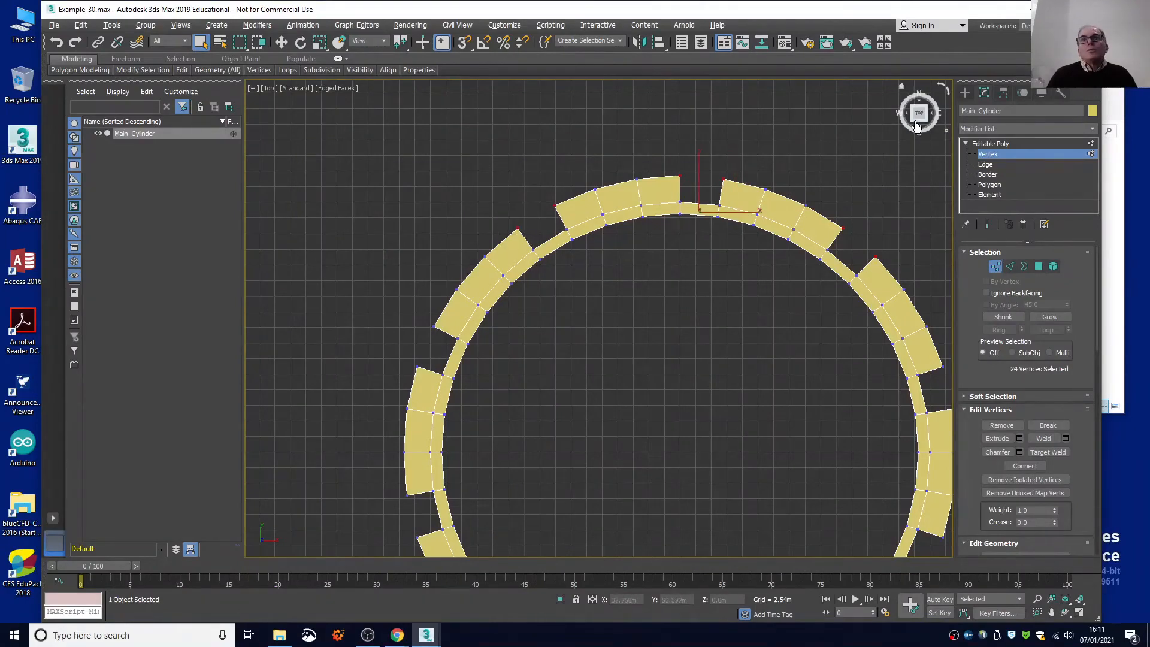
middle_click_drag(703, 284, 631, 193)
left_click_drag(921, 115, 918, 154)
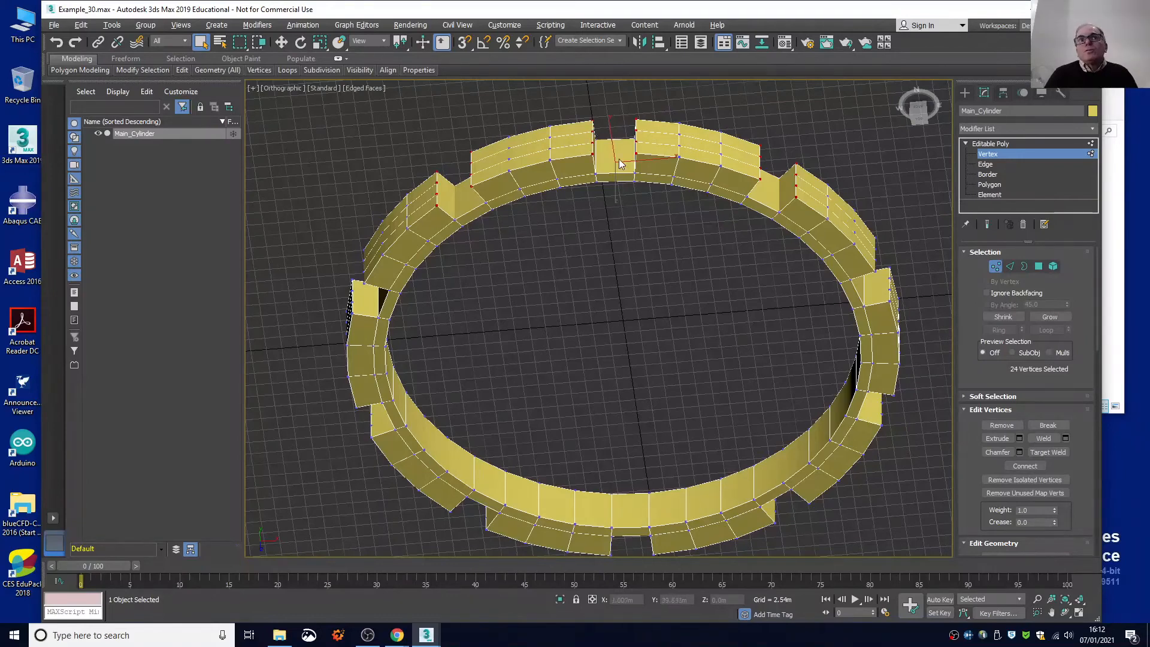
key("t")
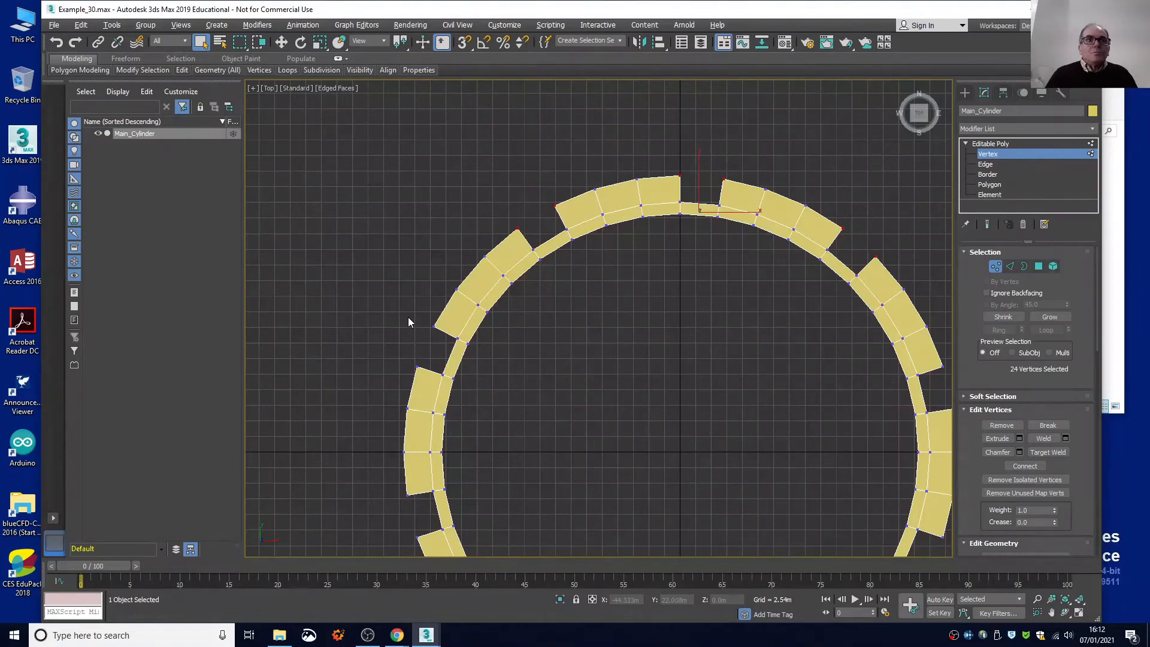
Add the outer corner vertices beside the two left-hand notches and the upper corner of the right-hand notch to the selection.
left_click_drag(407, 316, 426, 380)
mouse_move(405, 496)
left_mouse_down("ctrl")
mouse_move(413, 504)
mouse_move(401, 510)
left_mouse_up("ctrl")
left_click_drag(426, 547, 426, 548, "ctrl")
left_click_drag(943, 352, 939, 382, "ctrl")
scroll(721, 386, "down", 2)
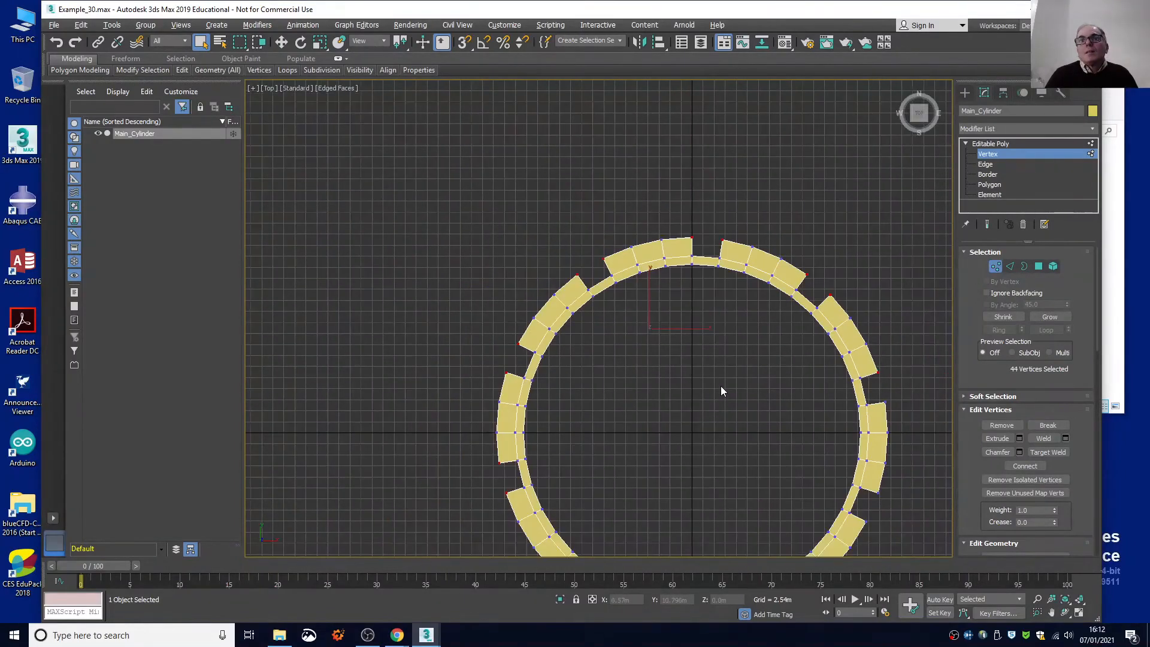
middle_click_drag(721, 396, 657, 264)
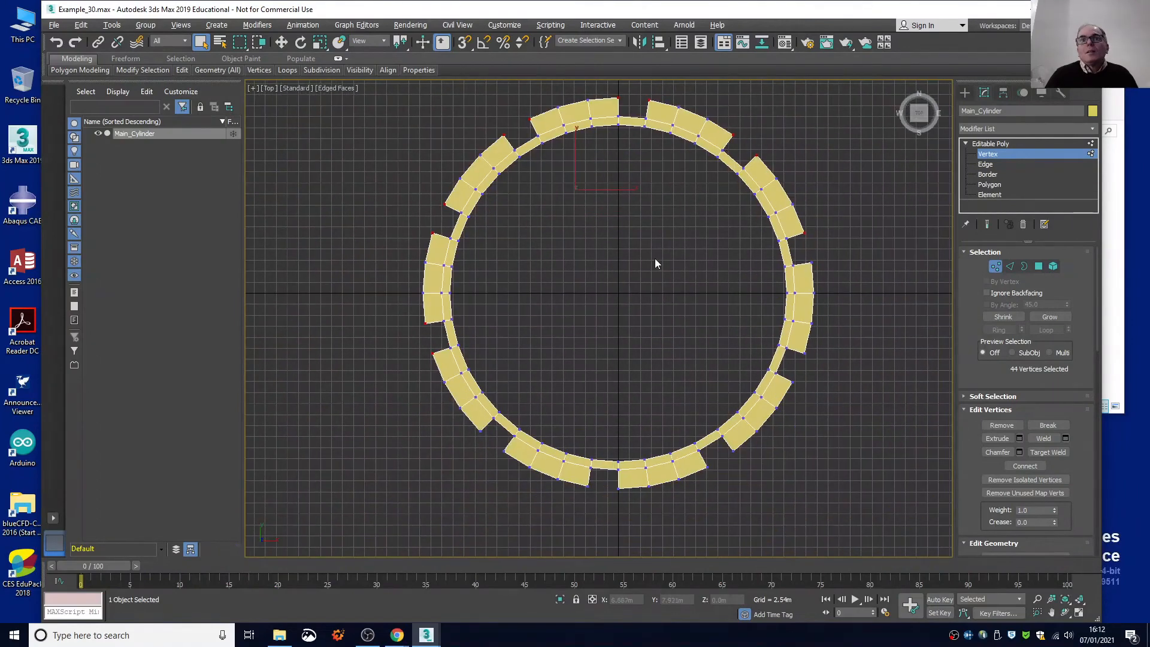
Add the remaining outer corner vertices beside the right-hand and lower notches so every tooth's corners are selected.
left_click_drag(807, 249, 821, 276, "ctrl")
left_click_drag(819, 348, 789, 389, "ctrl")
mouse_move(740, 456)
left_mouse_down("ctrl")
mouse_move(726, 454)
mouse_move(738, 454)
left_mouse_up("ctrl")
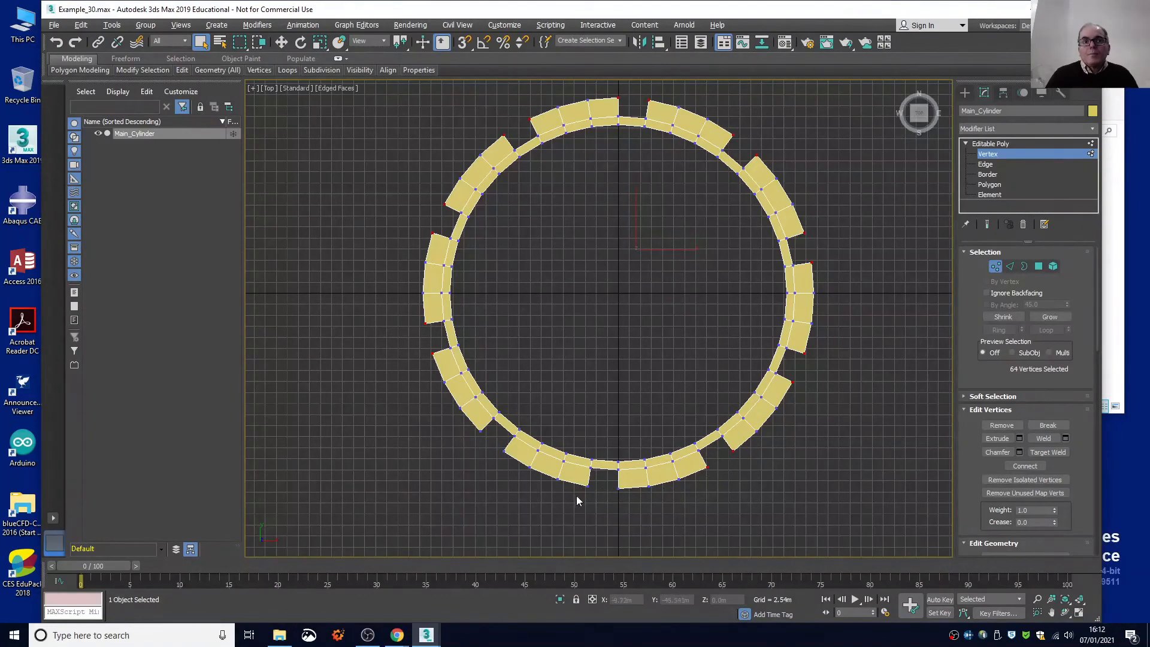
left_click_drag(577, 495, 626, 484, "ctrl")
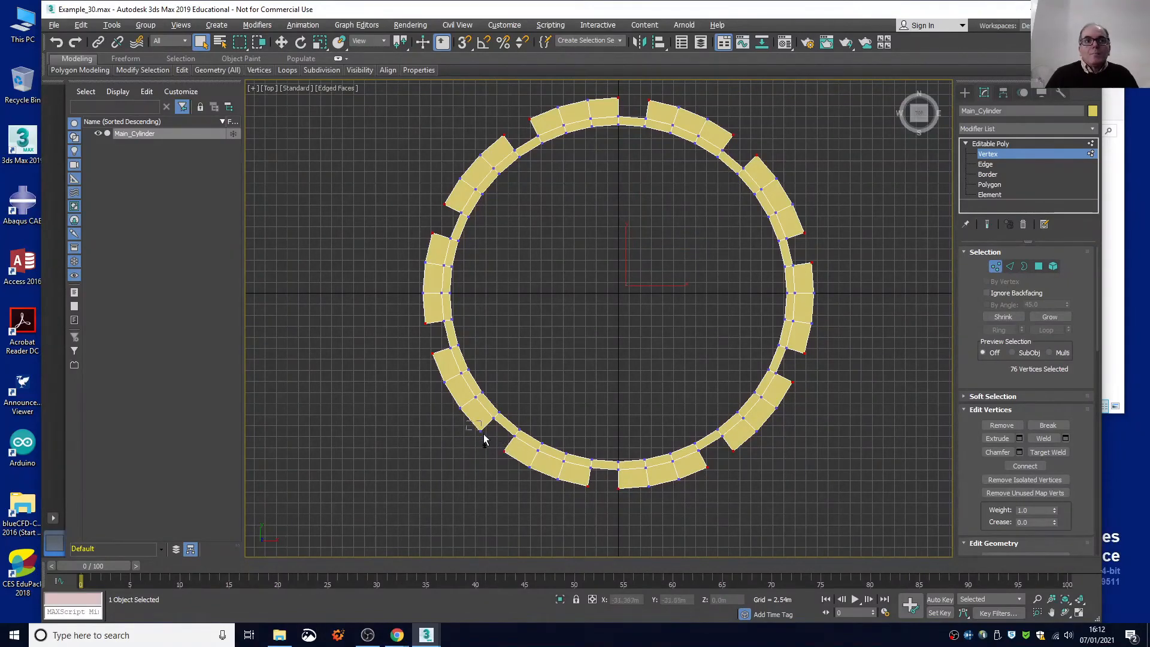
left_click_drag(486, 443, 486, 442, "ctrl")
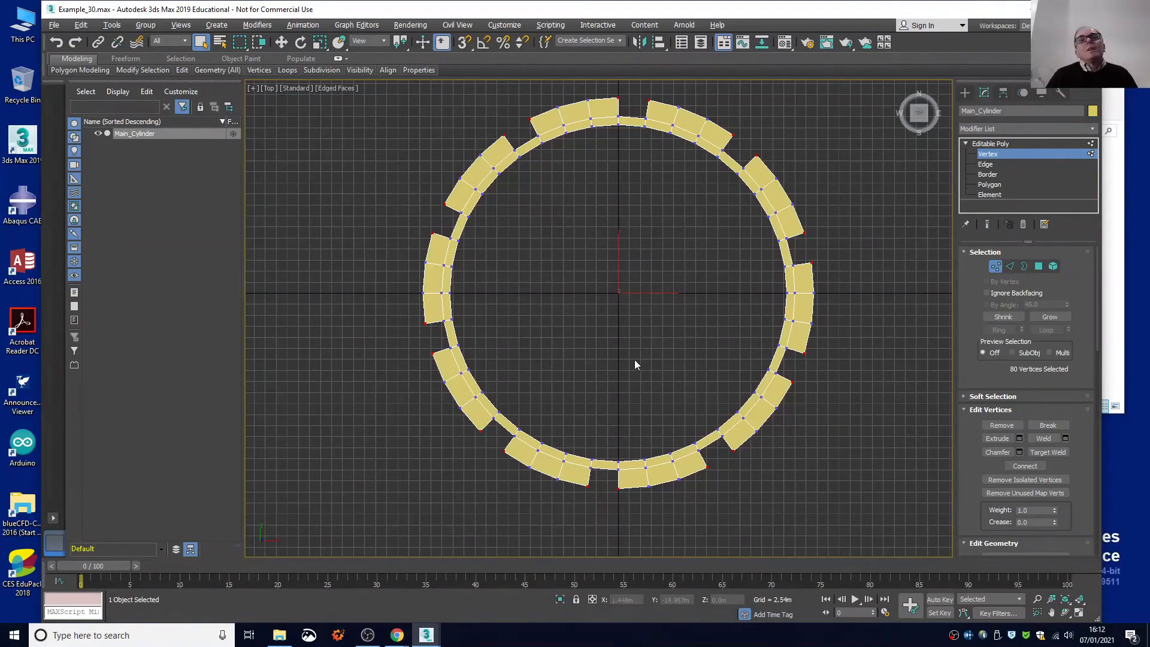
Scale the selected corner vertices uniformly inward to taper the teeth, and restore the four-viewport layout at edge level.
left_click_drag(913, 116, 880, 116)
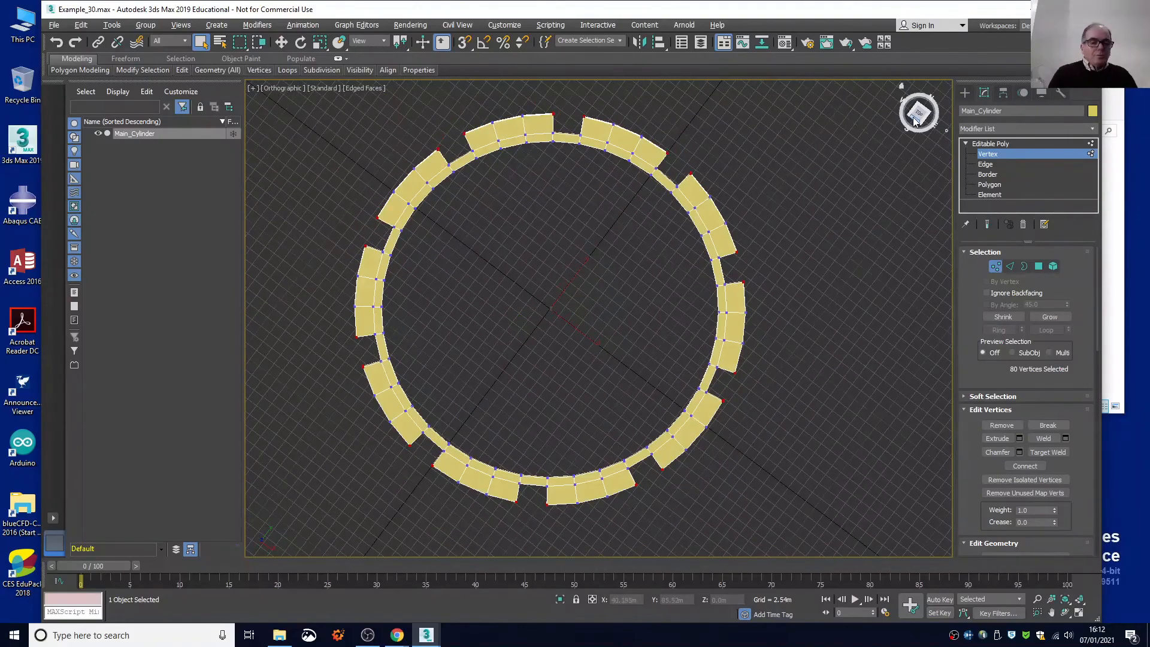
key("shift+z")
scroll(598, 318, "down", 5)
scroll(597, 318, "up", 4)
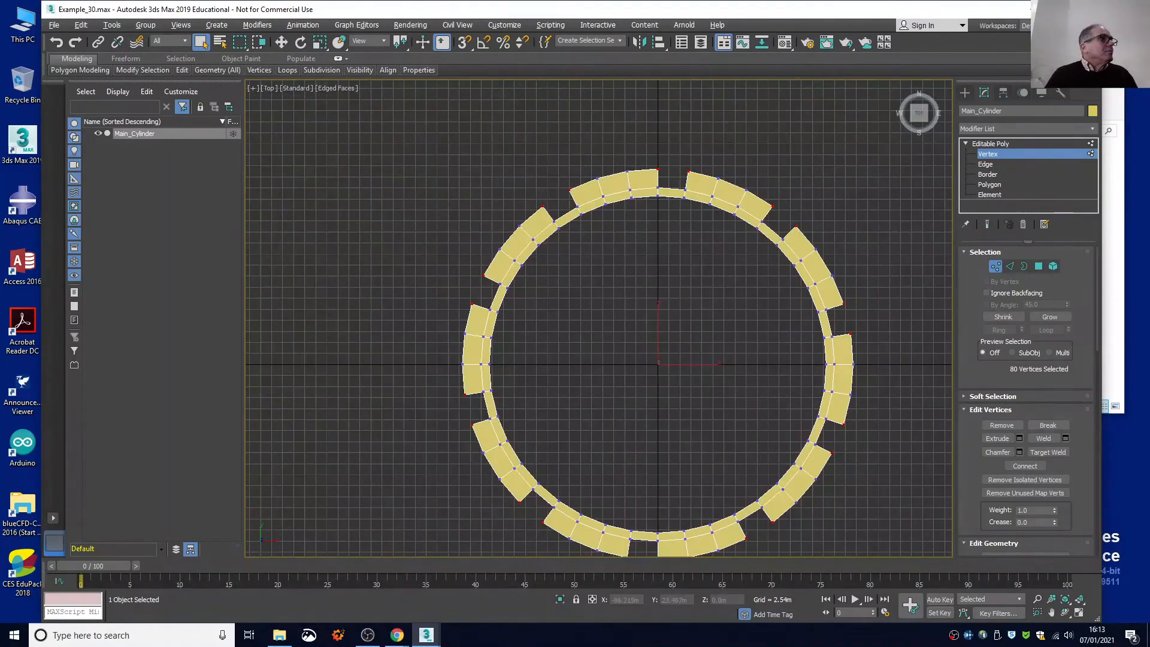
left_click(320, 40)
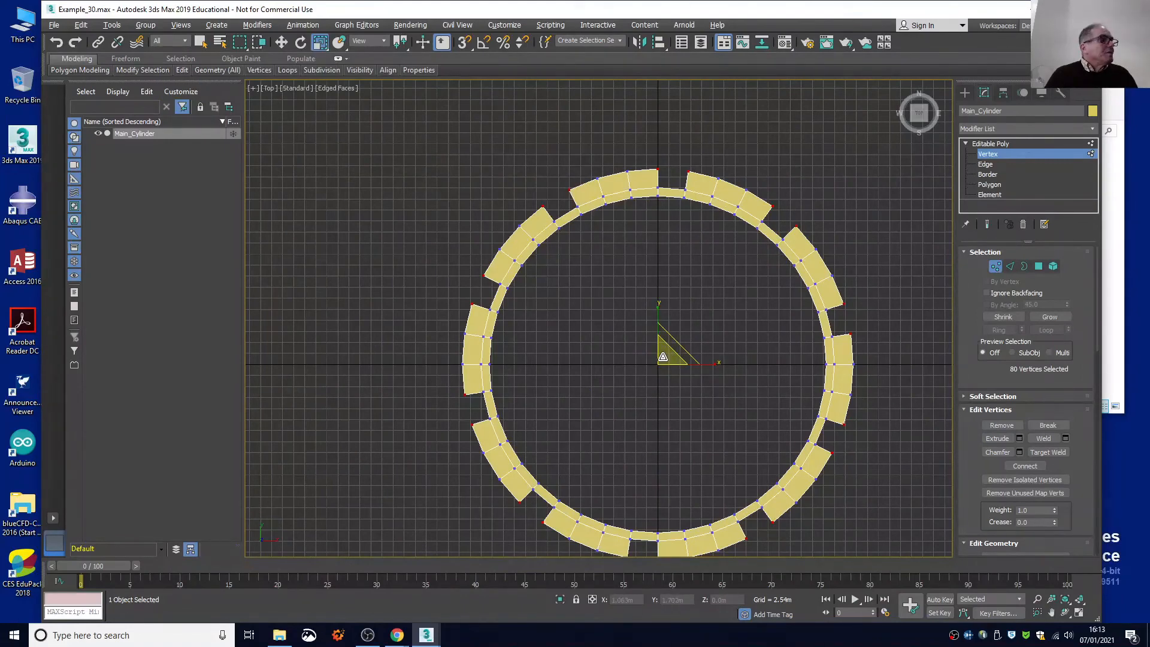
left_click_drag(663, 357, 661, 359)
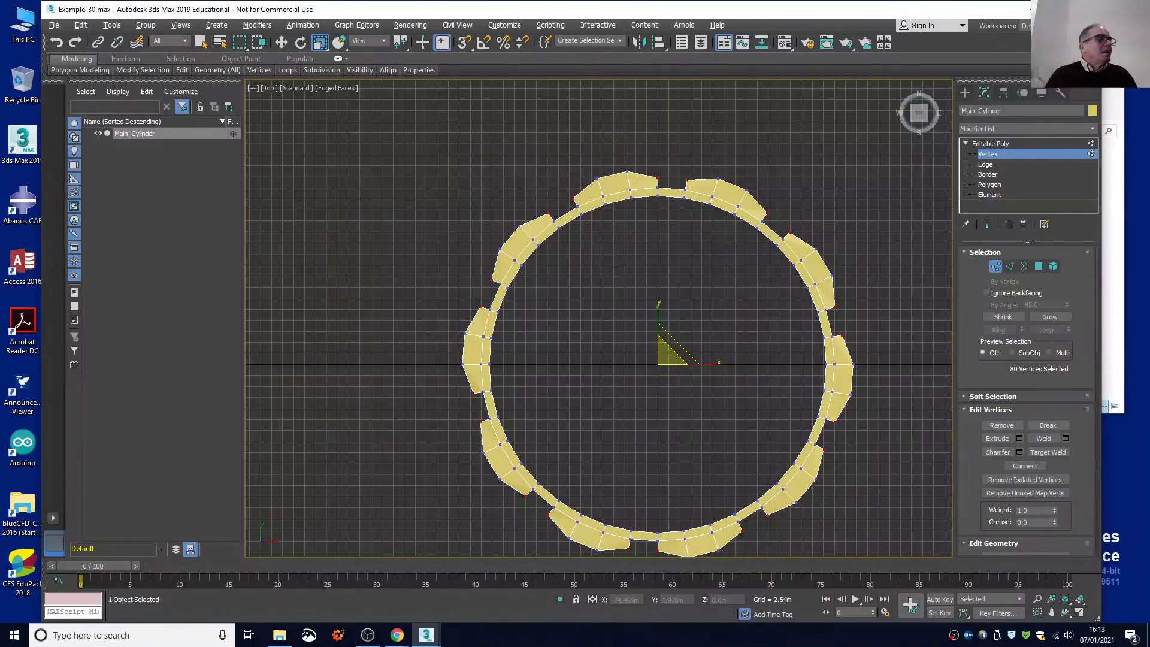
left_click(987, 164)
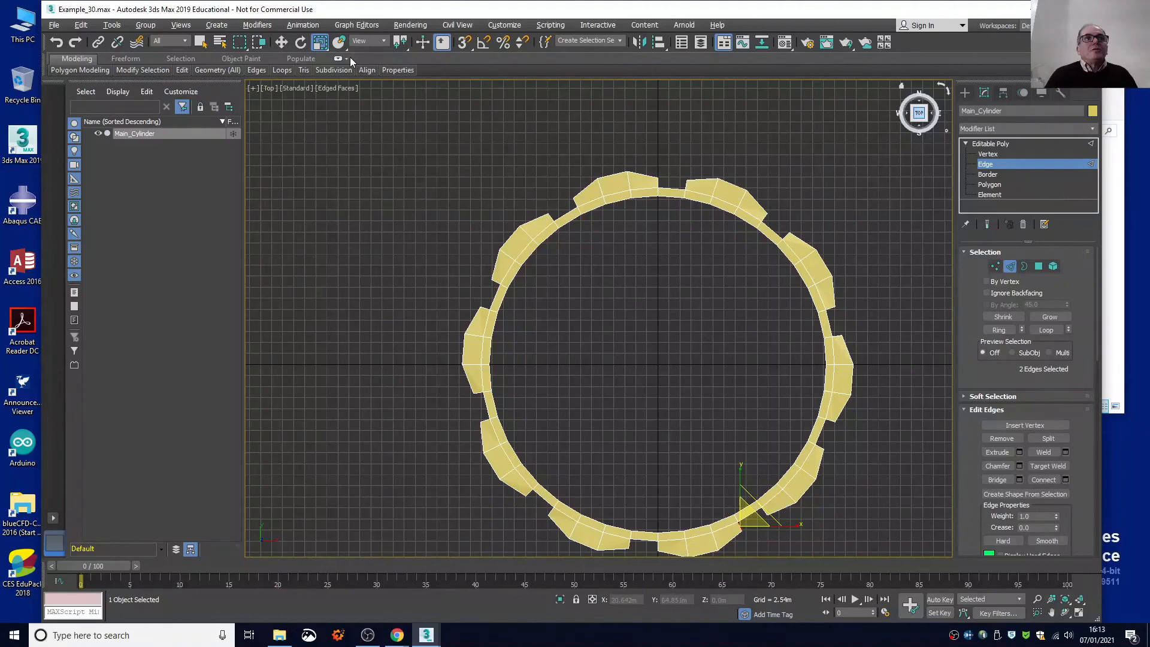
key("alt+w")
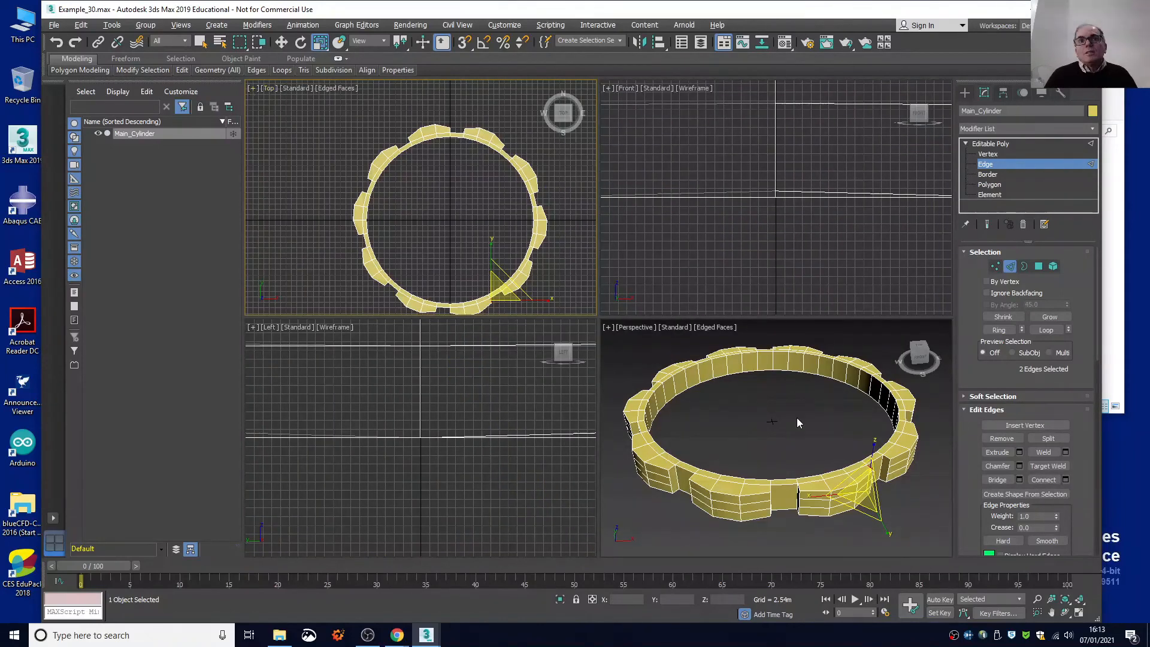